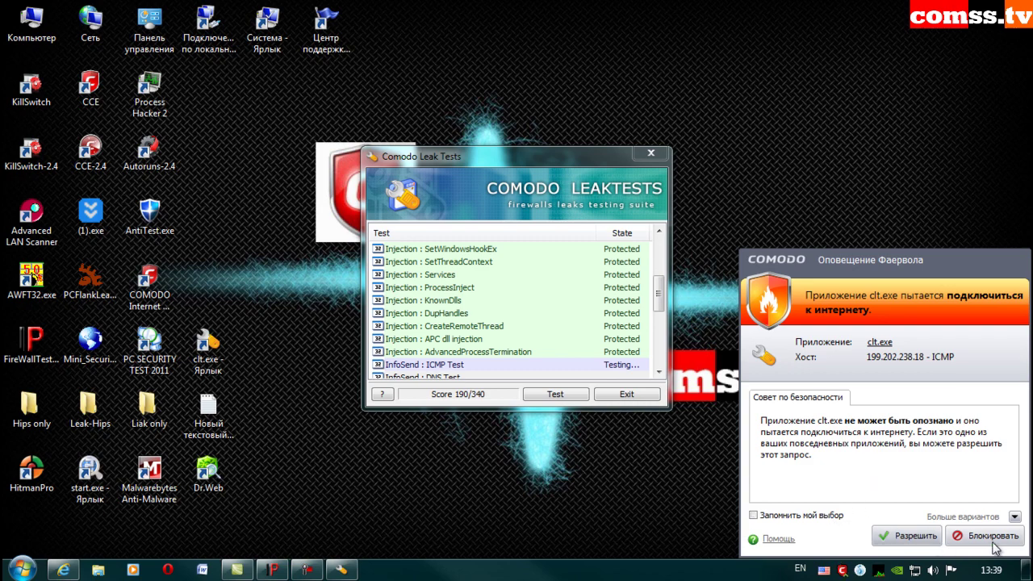
# - Block every firewall and proactive defence alert raised during the running leak test, and review the end of its results list
pyautogui.click(961, 539)
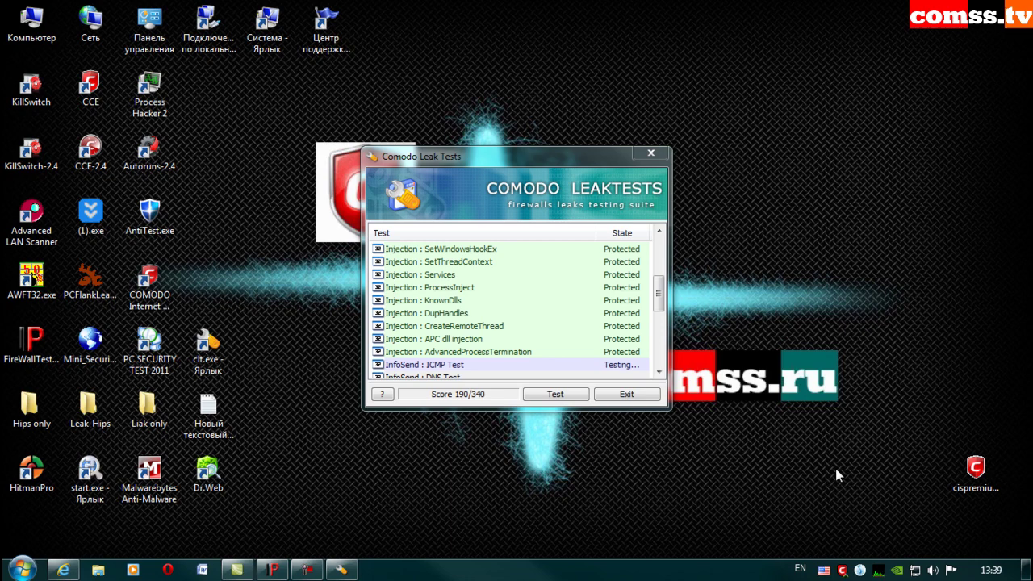
pyautogui.click(995, 539)
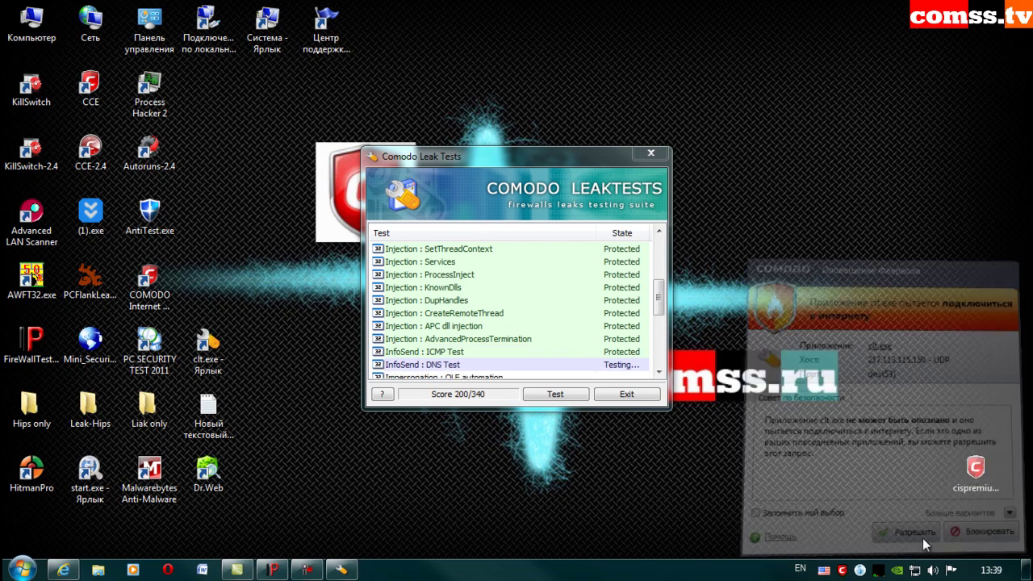
pyautogui.click(993, 538)
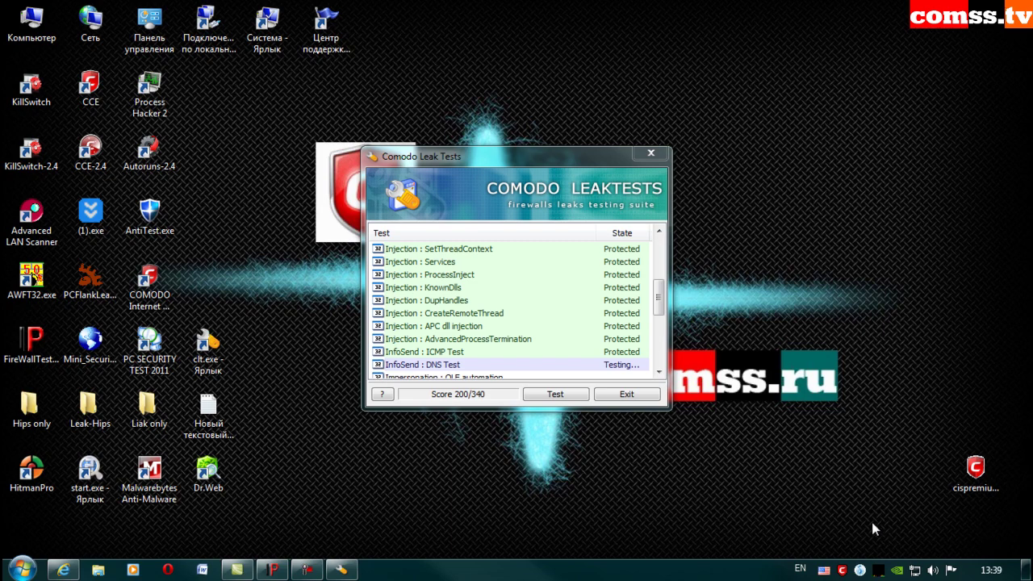
pyautogui.click(983, 537)
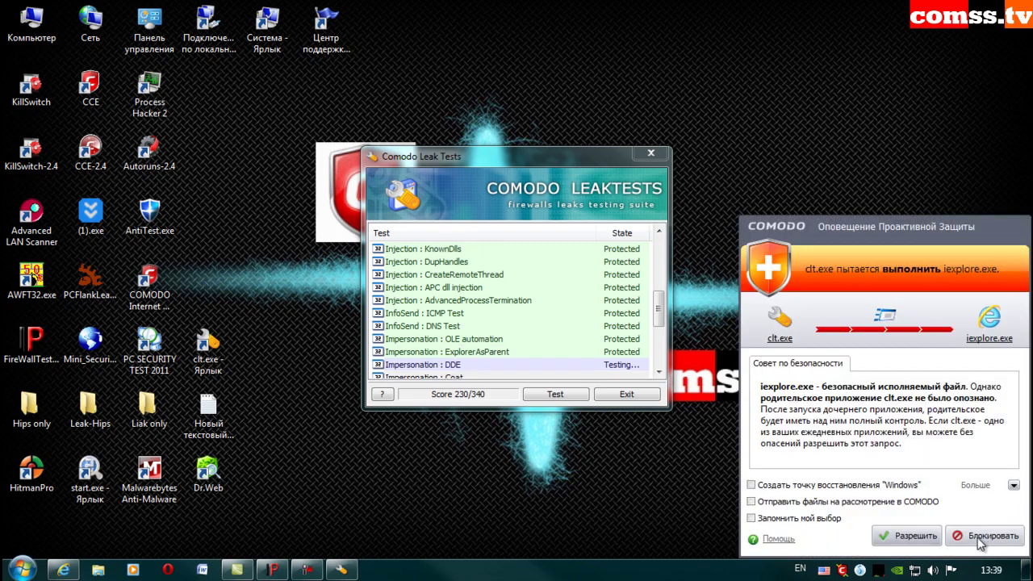
pyautogui.click(980, 540)
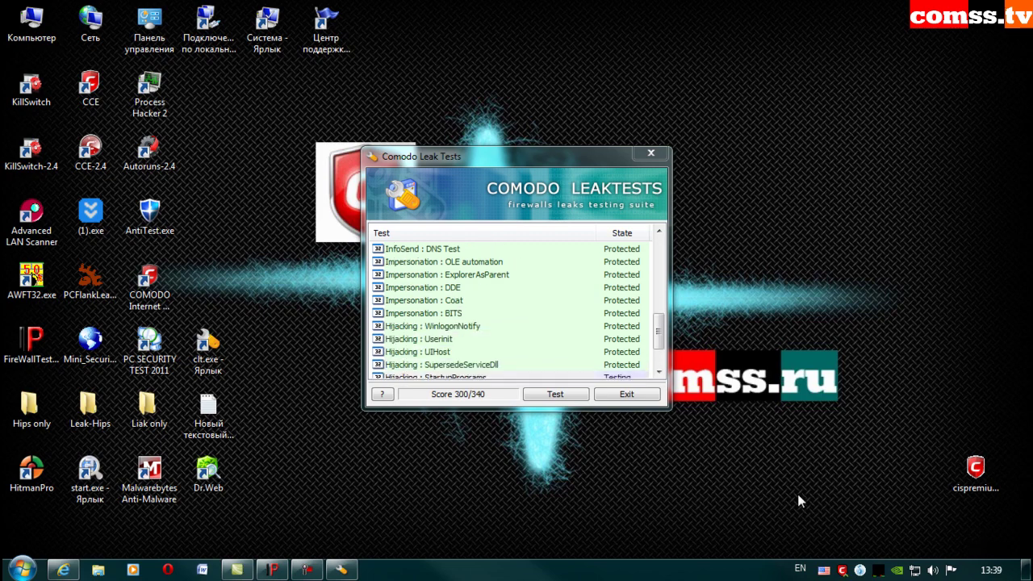
pyautogui.click(983, 539)
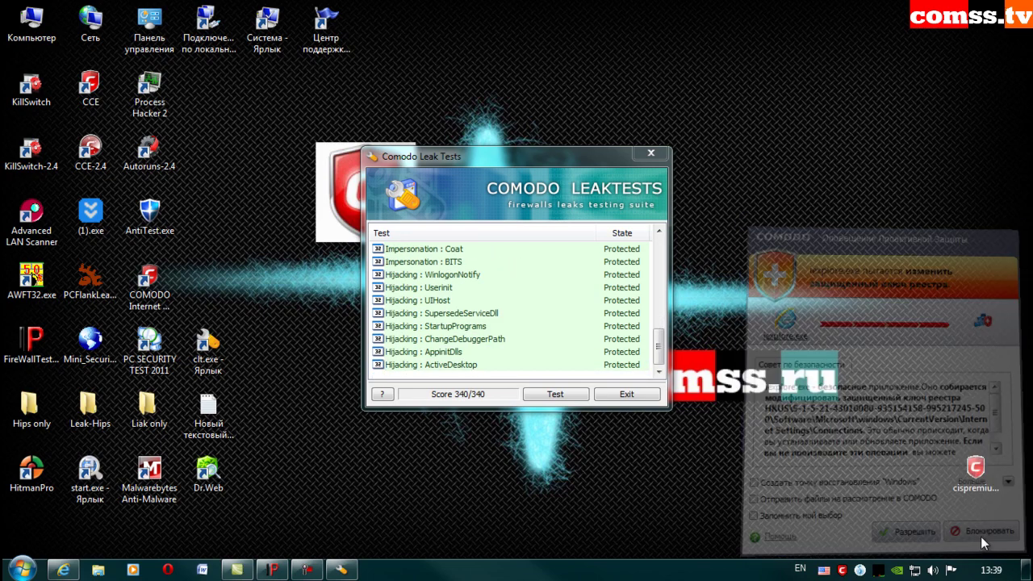
pyautogui.click(990, 542)
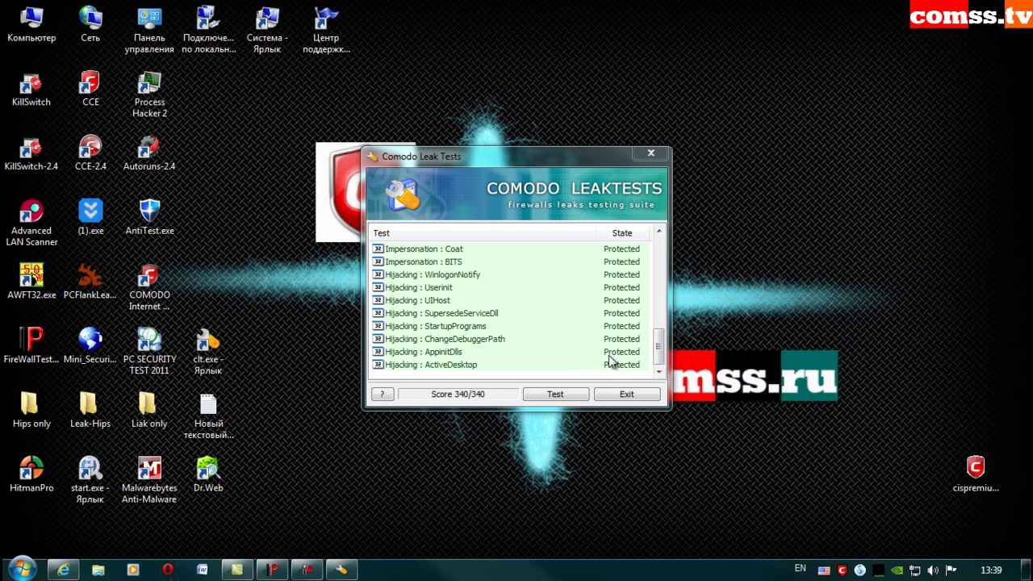
pyautogui.moveTo(660, 348); pyautogui.dragTo(658, 332)
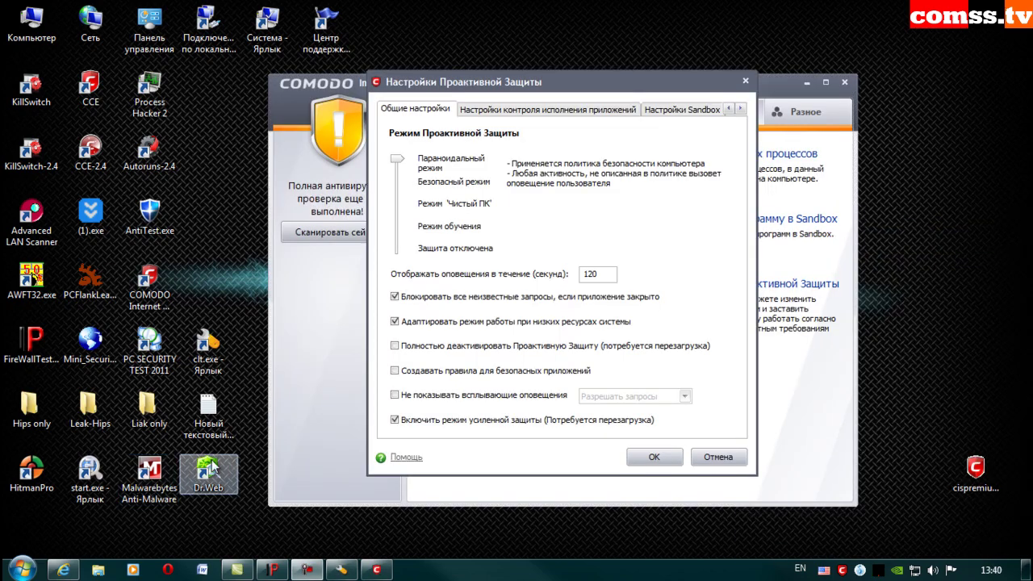
# - Enable treating unrecognized files as "Частично ограниченные", disable blocking unknown requests when the application is closed, and save the proactive defence settings
pyautogui.click(513, 112)
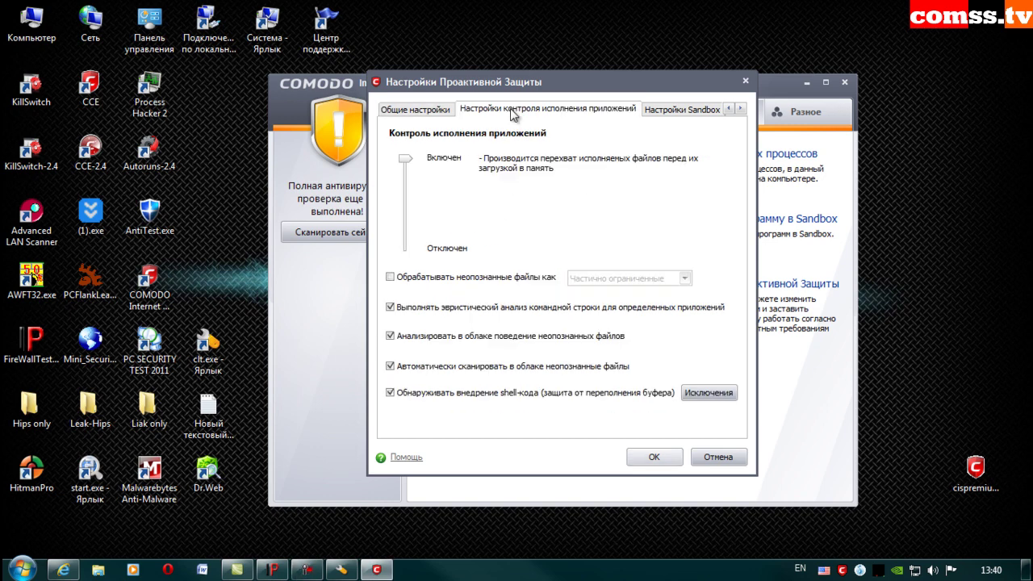
pyautogui.click(448, 279)
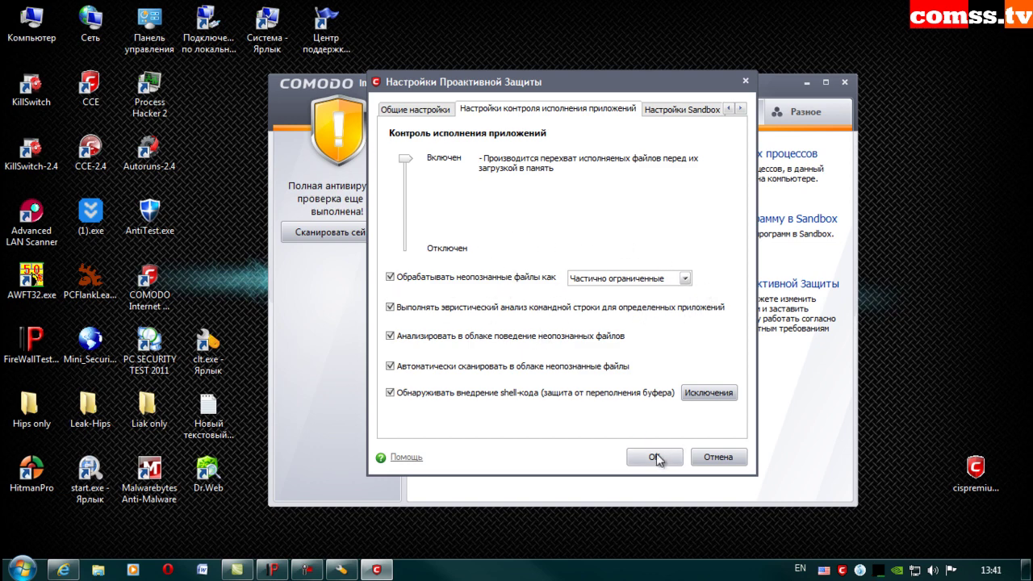
pyautogui.click(425, 110)
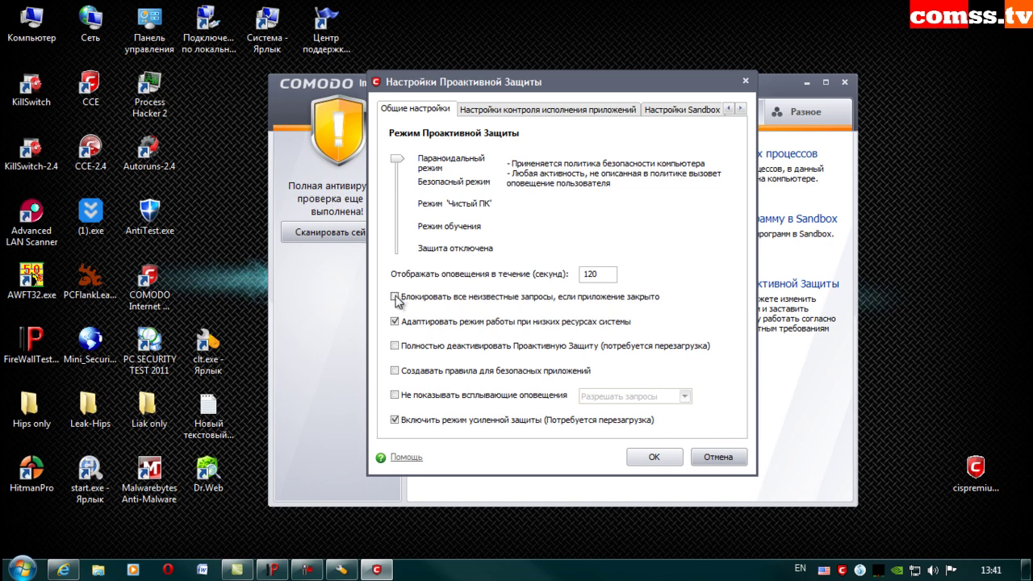
pyautogui.click(395, 297)
pyautogui.click(654, 457)
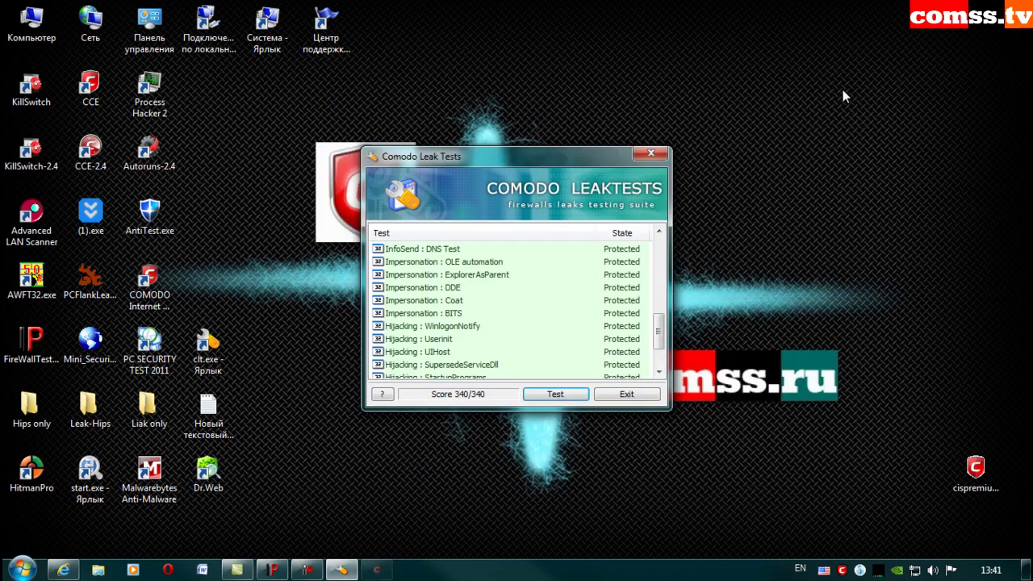
# - Exit the finished leak test, relaunch clt.exe from the desktop and allow it unlimited access to the computer
pyautogui.click(622, 395)
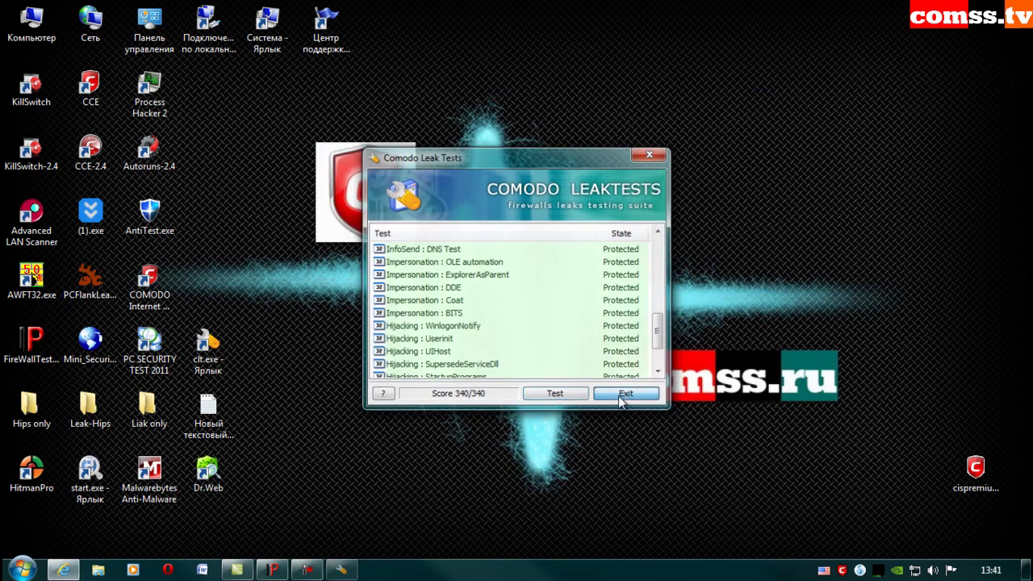
pyautogui.doubleClick(209, 349)
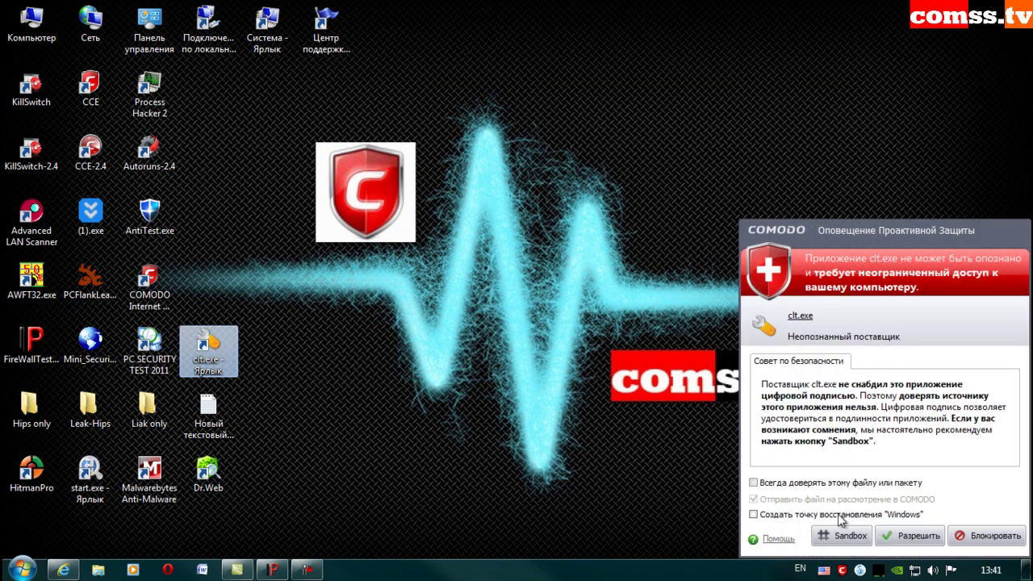
pyautogui.click(911, 536)
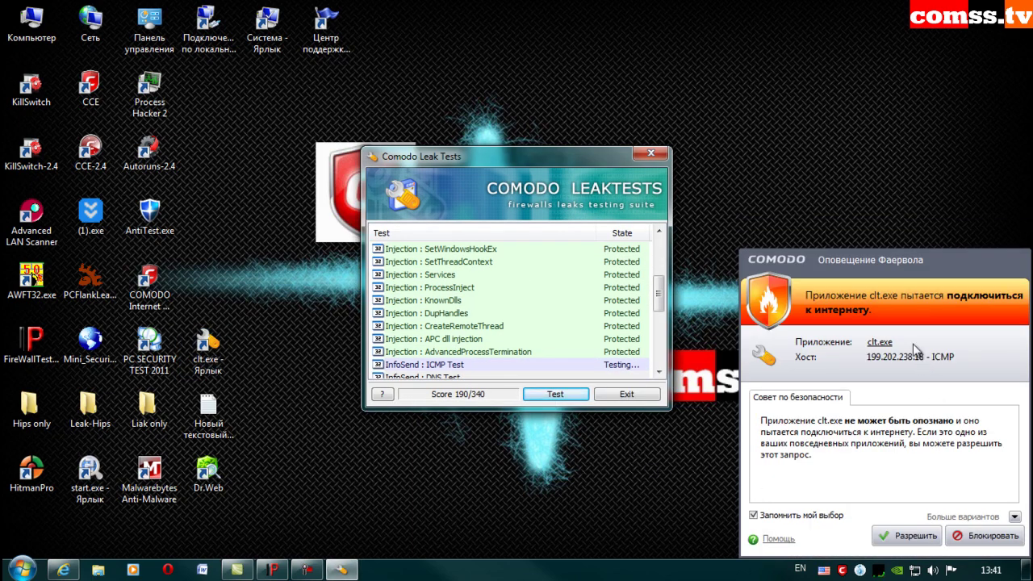
# - Block the ICMP and DNS internet connection requests made by clt.exe in the firewall alerts
pyautogui.click(985, 536)
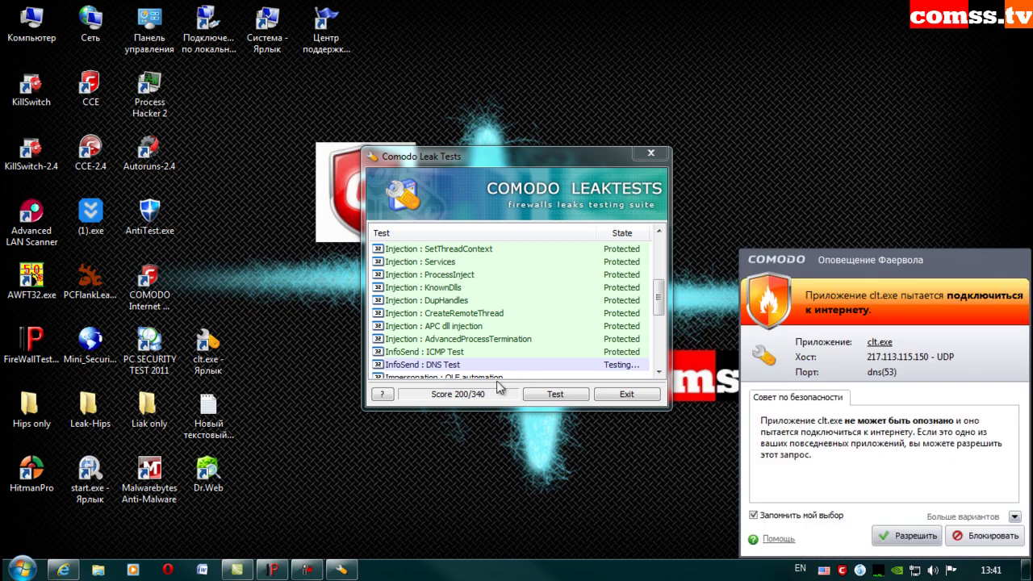
pyautogui.click(987, 535)
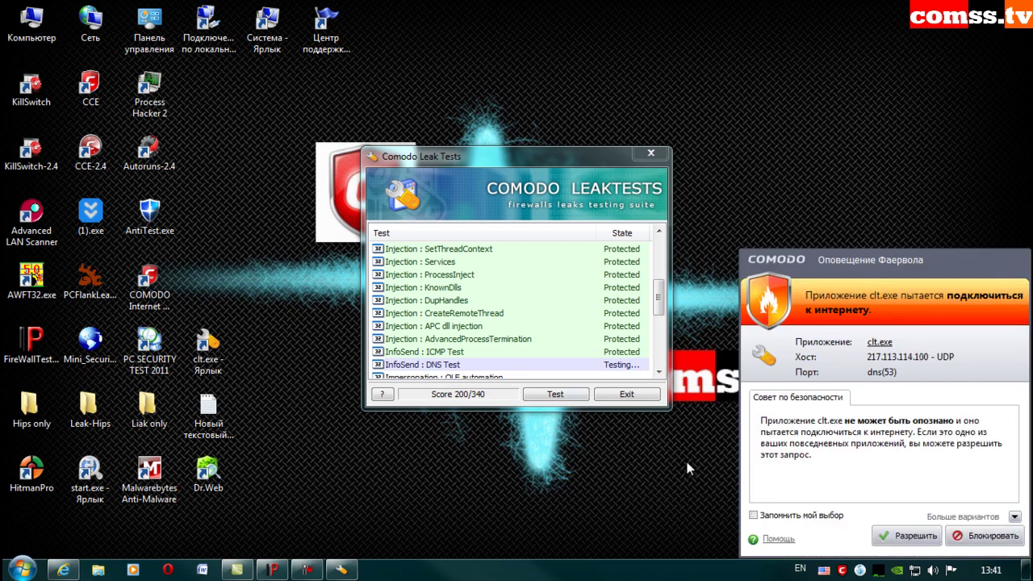
pyautogui.click(987, 536)
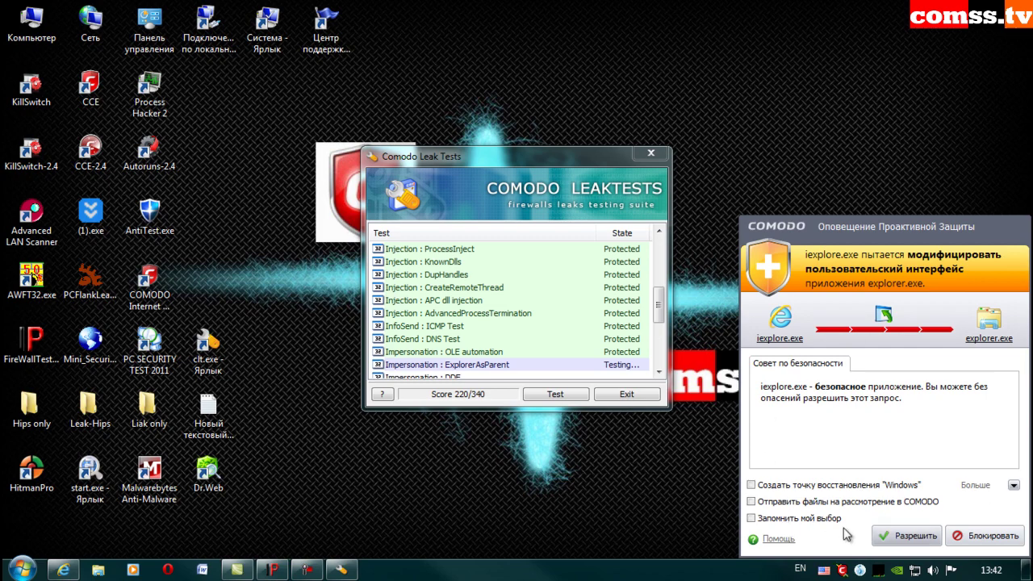
# - Block the iexplore.exe requests to modify the explorer.exe interface, change a protected registry key and execute iexplore.exe
pyautogui.click(968, 535)
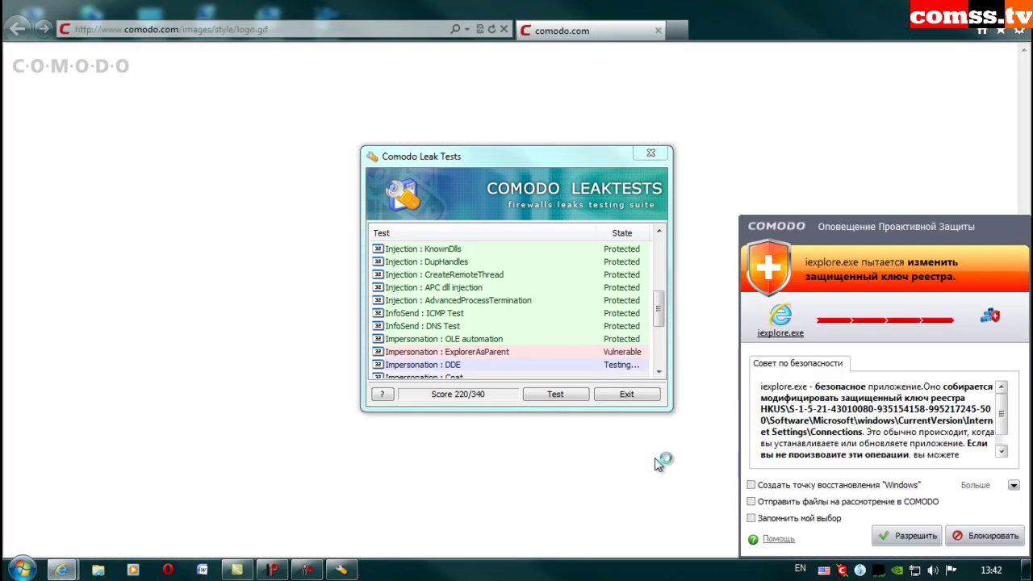
pyautogui.click(987, 537)
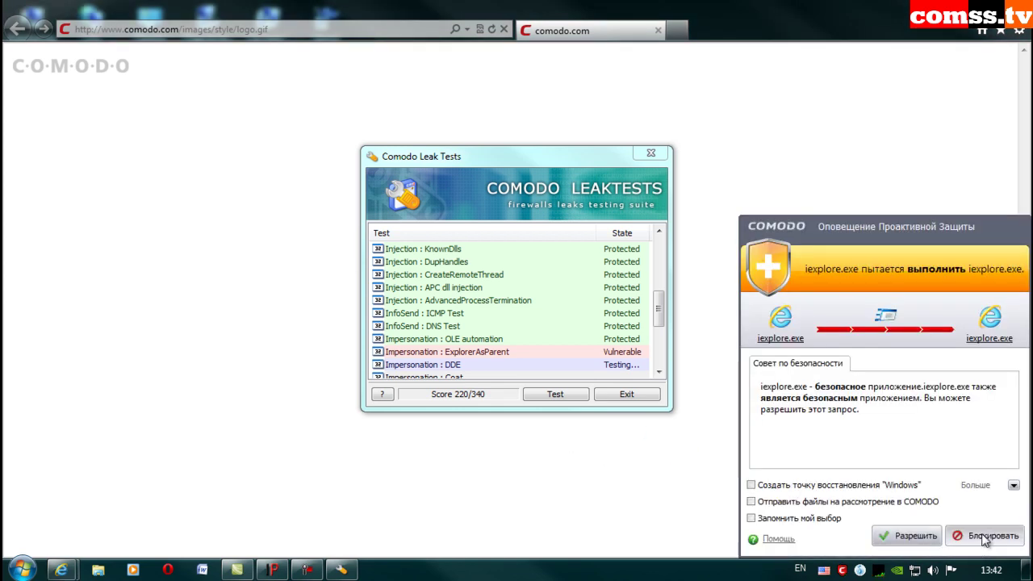
pyautogui.click(984, 537)
pyautogui.click(987, 538)
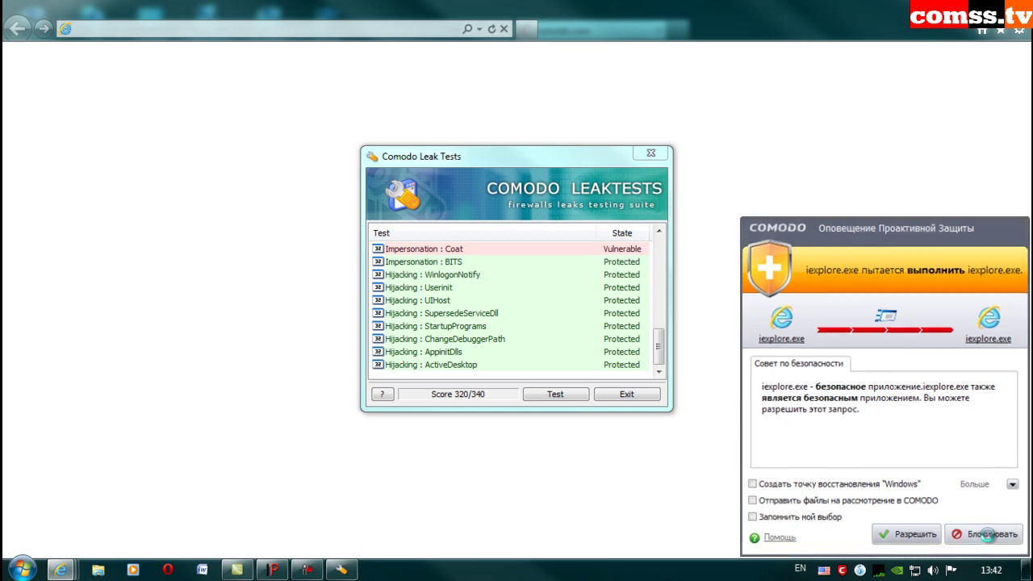
pyautogui.click(990, 538)
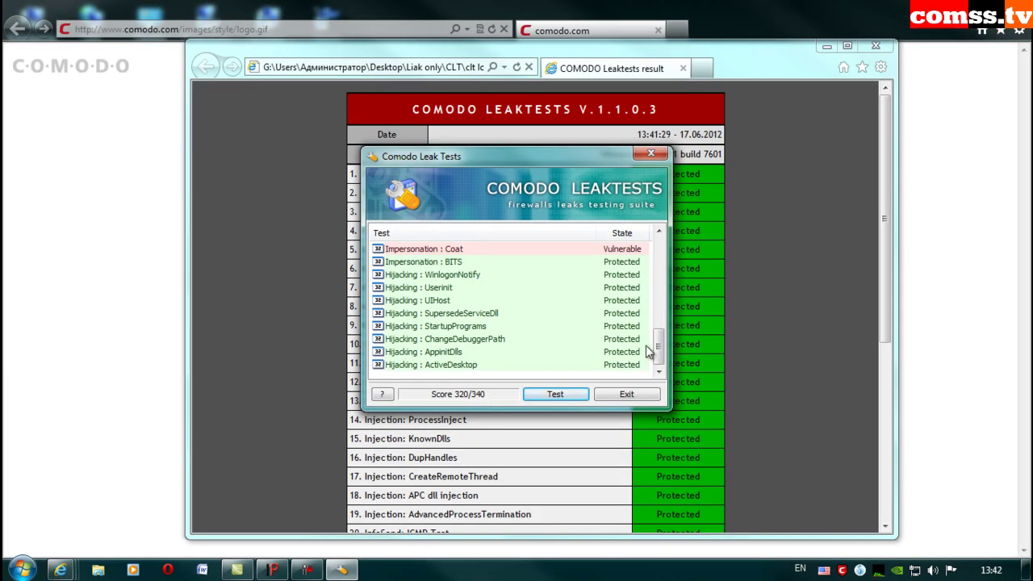
# - Review the Impersonation and Hijacking results in the leak test list
pyautogui.scroll(1, 664, 342)
pyautogui.scroll(1, 664, 343)
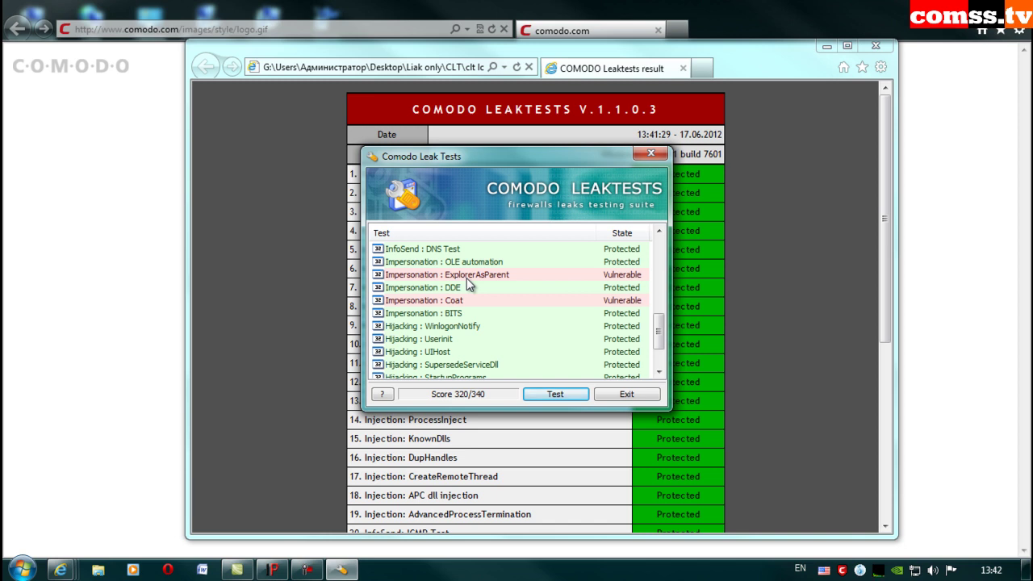
pyautogui.moveTo(658, 334); pyautogui.dragTo(660, 362)
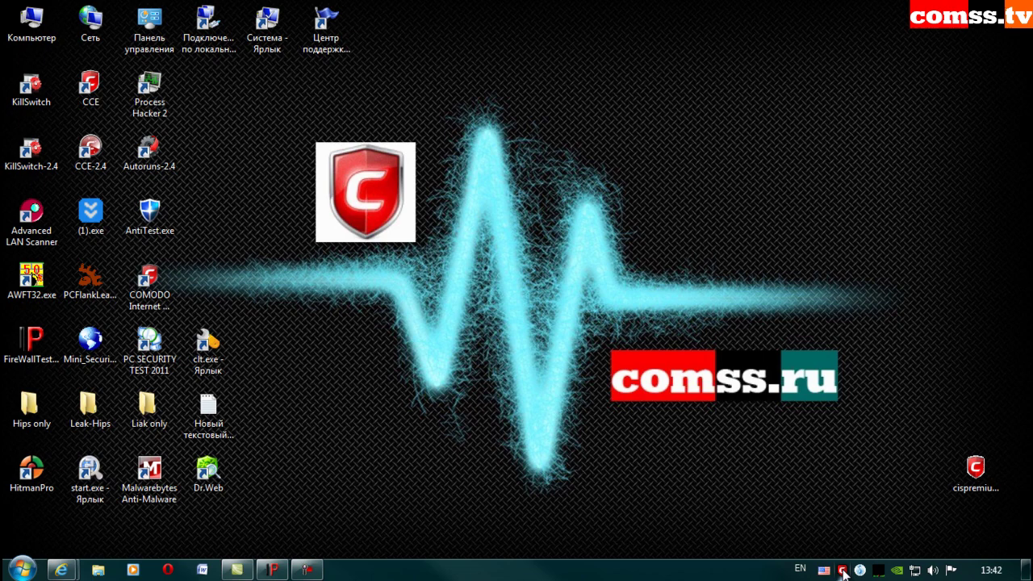
# - Disable special treatment of unrecognized files in the execution control settings of the proactive defence and save the change
pyautogui.doubleClick(842, 571)
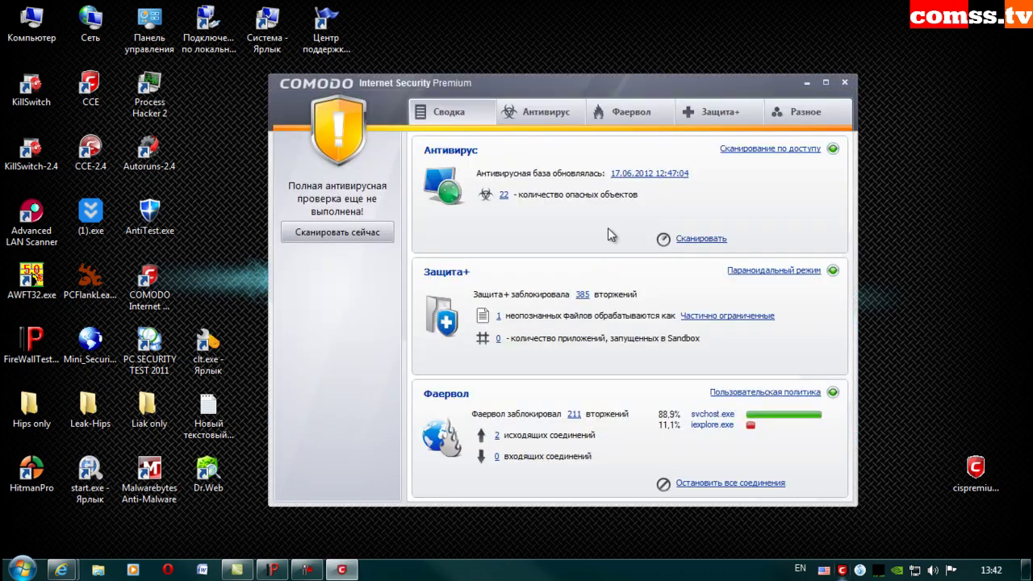
pyautogui.click(630, 113)
pyautogui.click(719, 113)
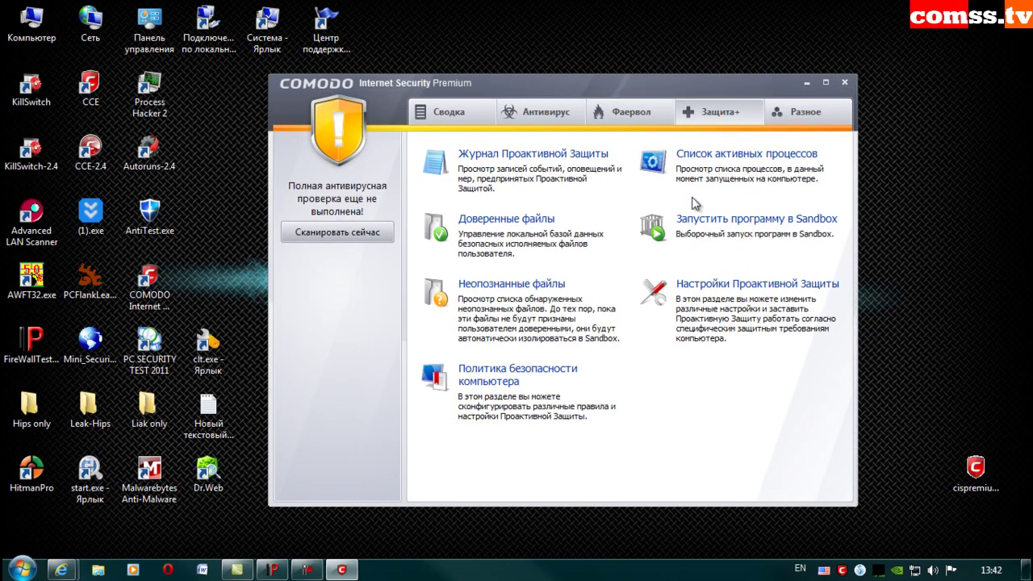
pyautogui.click(694, 288)
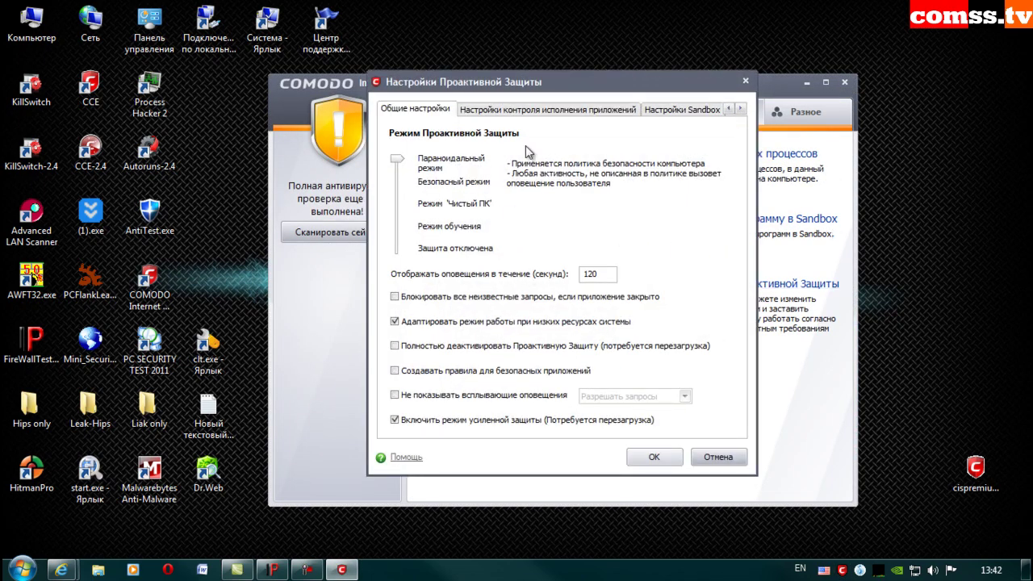
pyautogui.click(526, 110)
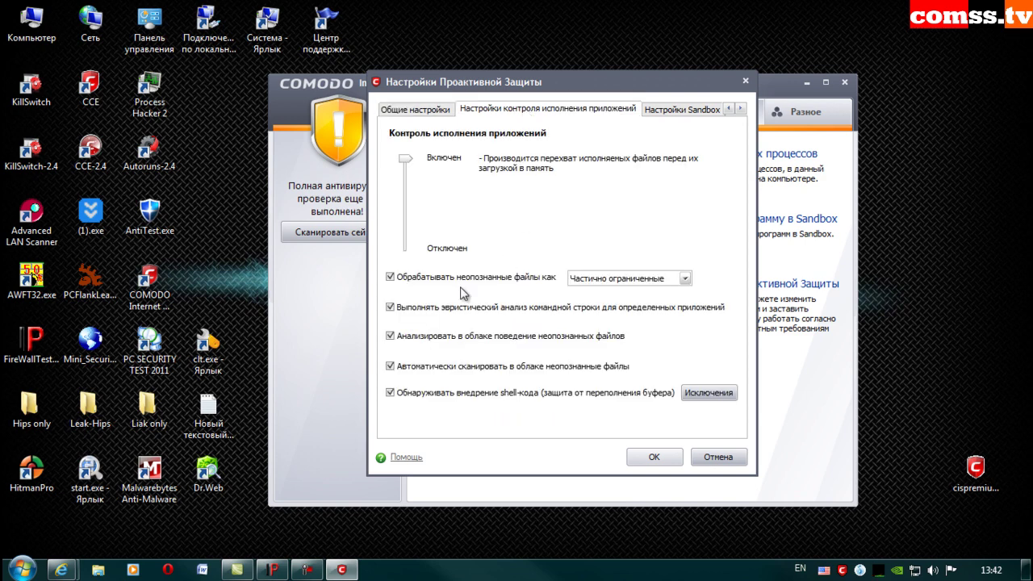
pyautogui.click(390, 277)
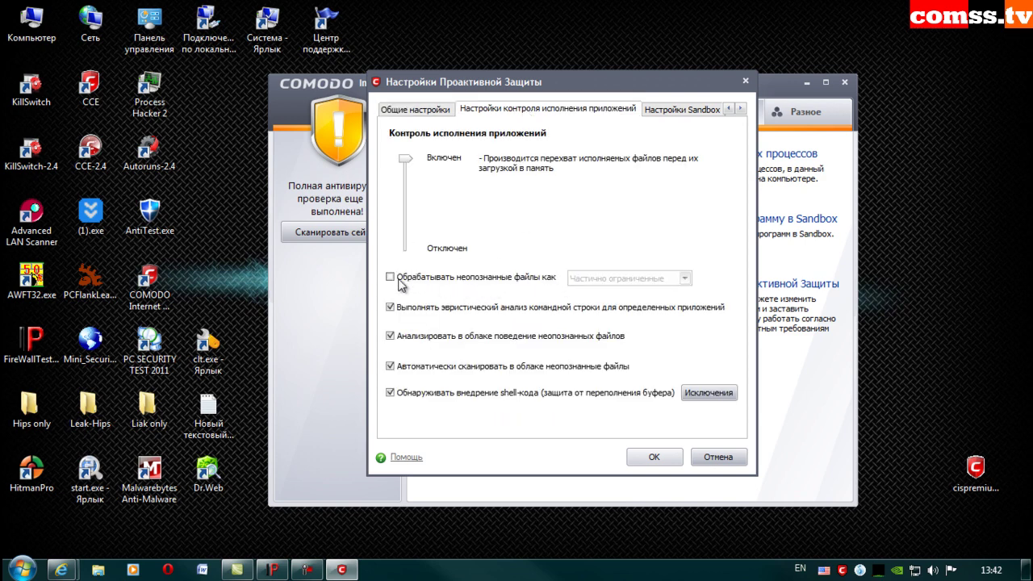
pyautogui.click(654, 457)
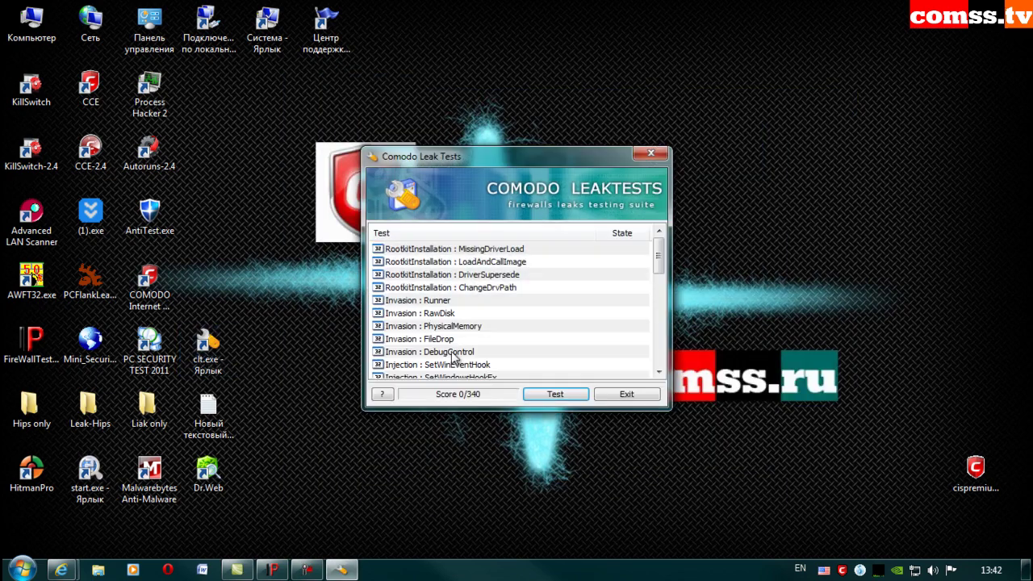
# - Run the leak test again and block each security alert it raises
pyautogui.click(555, 394)
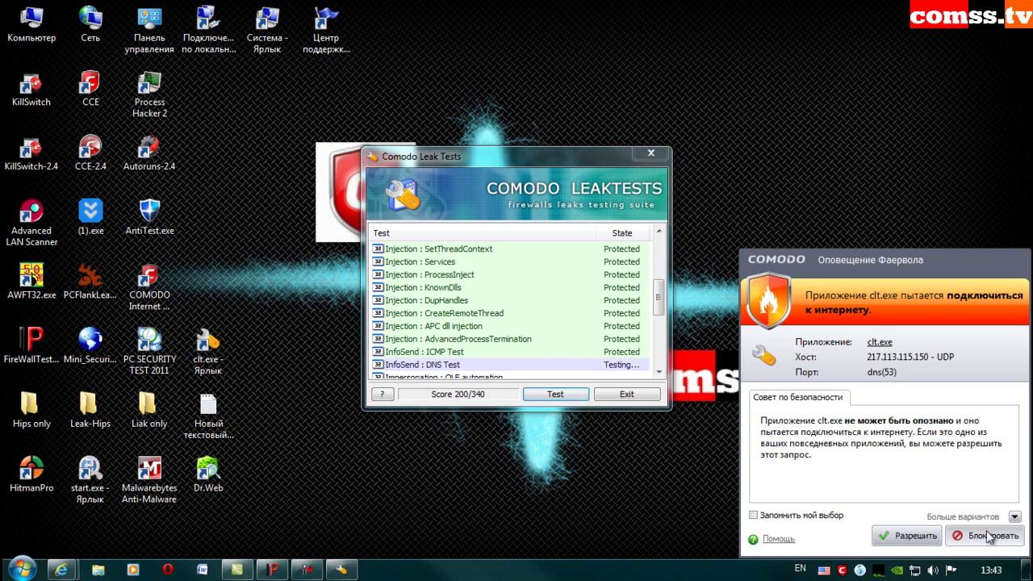
pyautogui.click(984, 536)
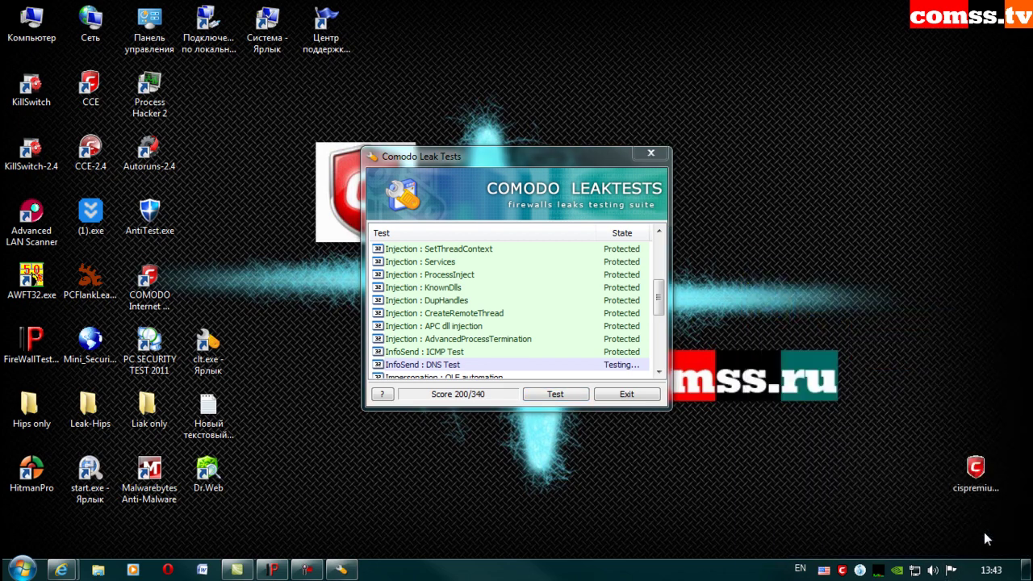
pyautogui.click(987, 535)
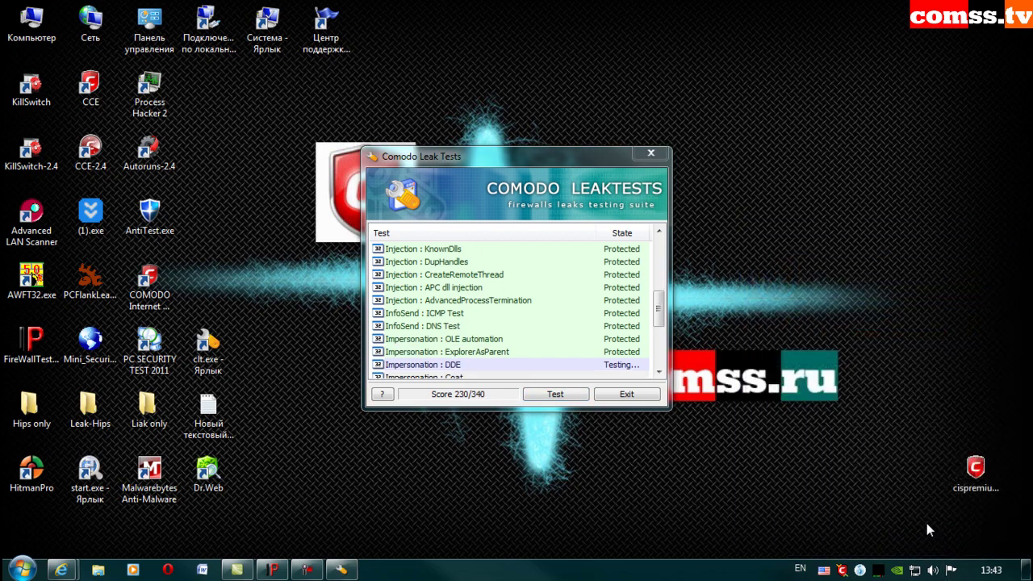
pyautogui.click(985, 536)
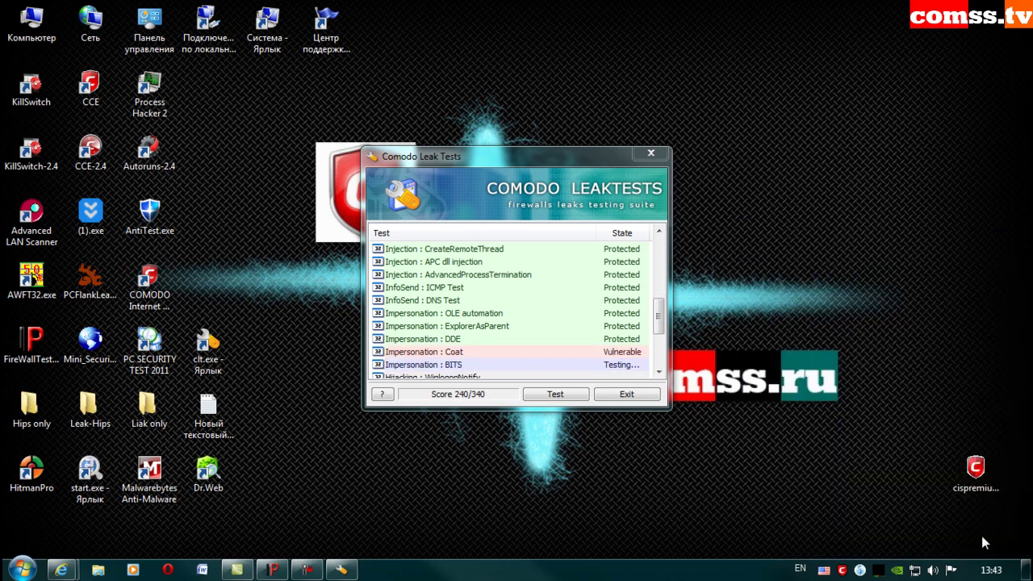
pyautogui.click(983, 536)
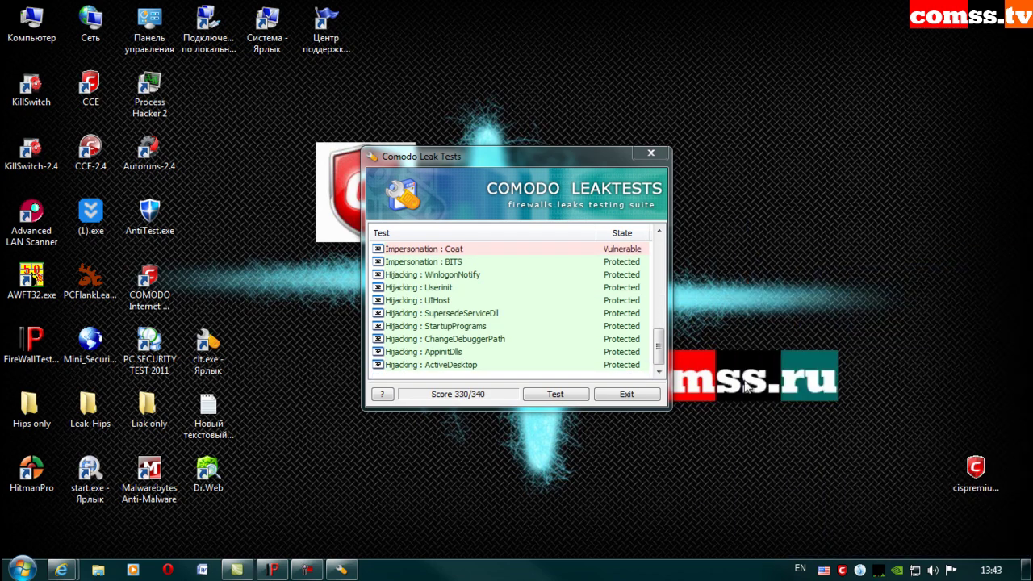
# - Review the Impersonation and Hijacking results of the repeated leak test and close the test window
pyautogui.click(660, 349)
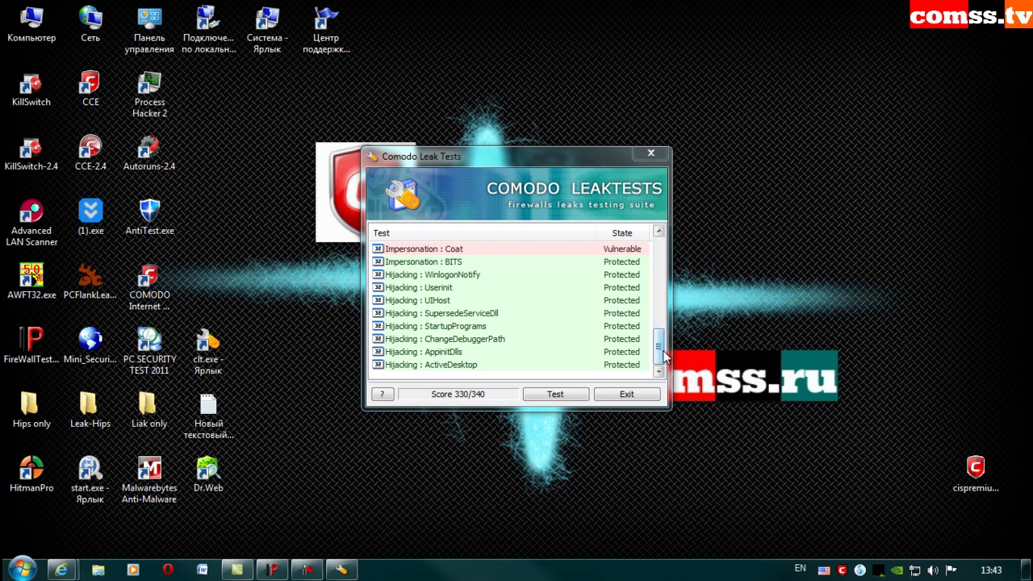
pyautogui.scroll(2, 659, 348)
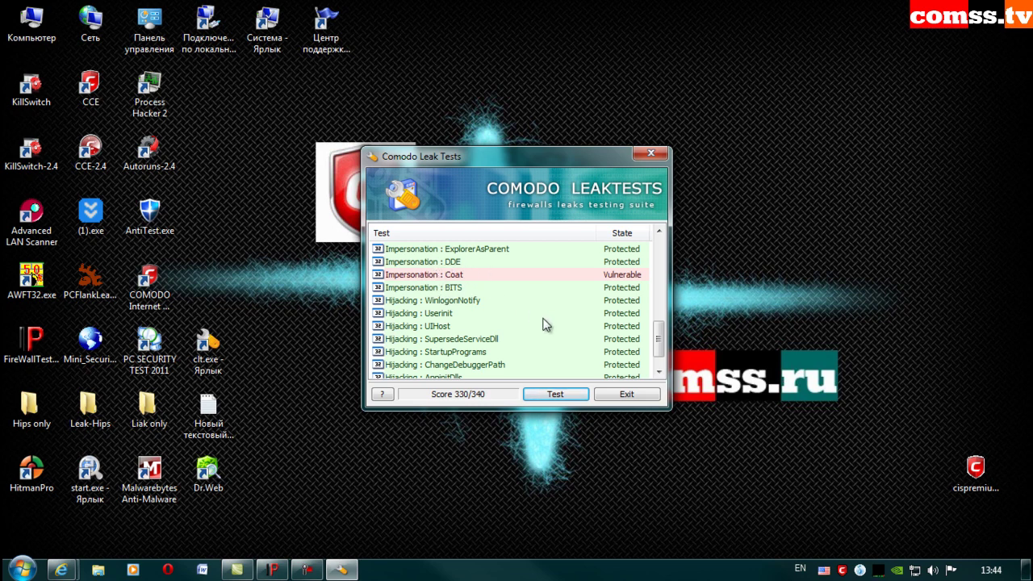
pyautogui.hotkey('alt', 'F4')
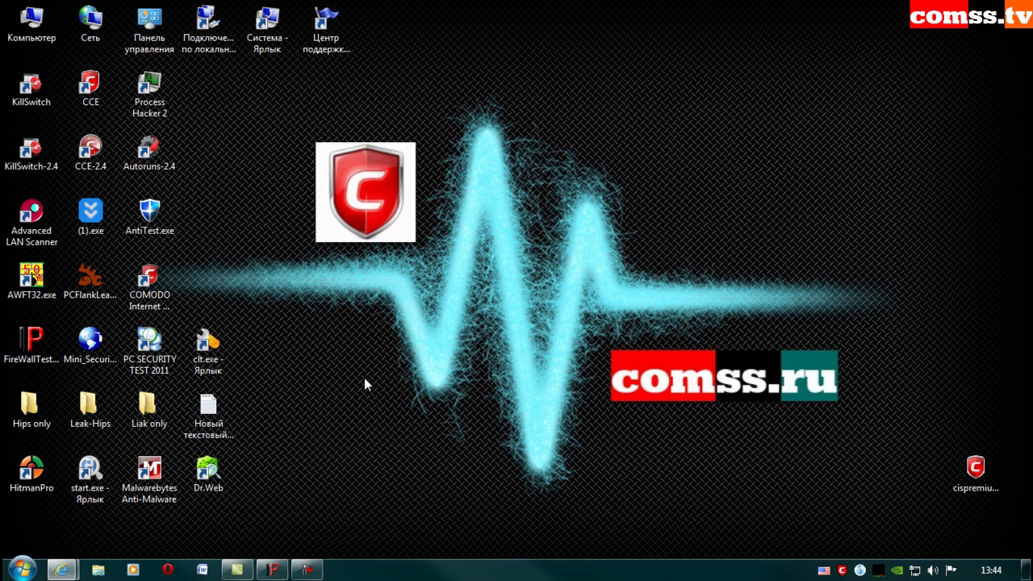
# - Launch AWFT32.exe, allowing only its execution of awftrun.exe and blocking the registry key changes and awftrun.exe's direct disk access
pyautogui.doubleClick(33, 216)
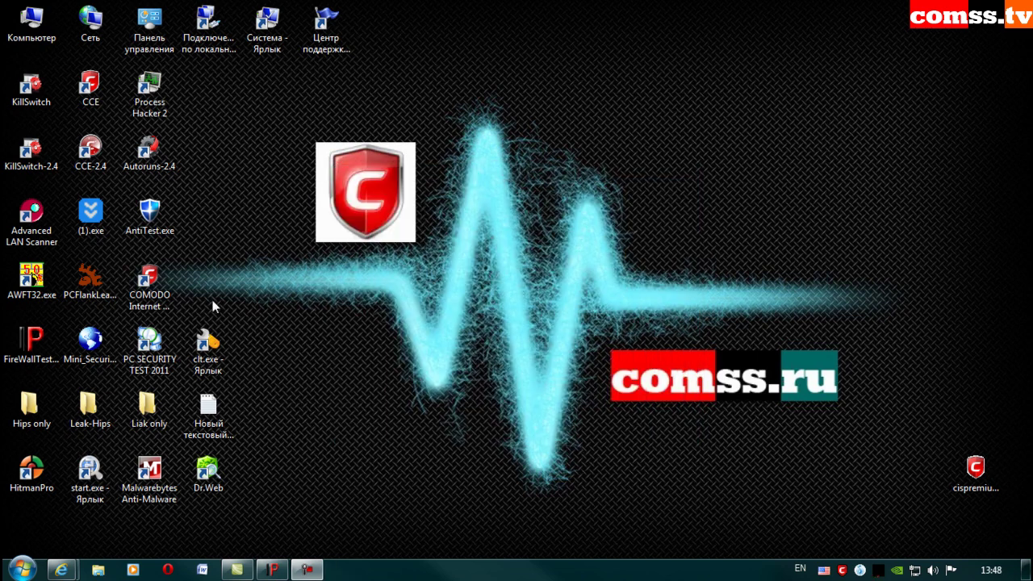
pyautogui.click(37, 279)
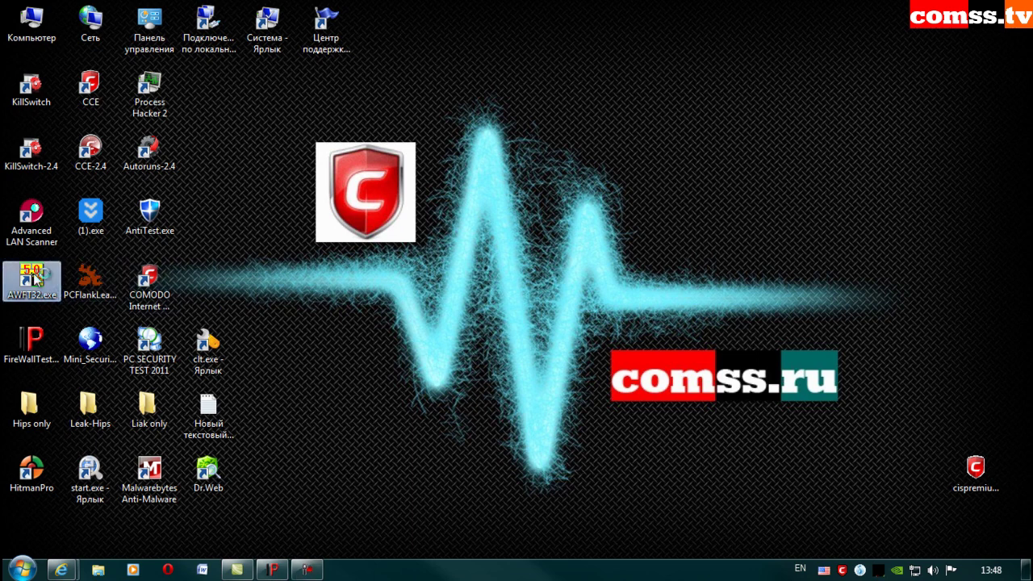
pyautogui.doubleClick(37, 278)
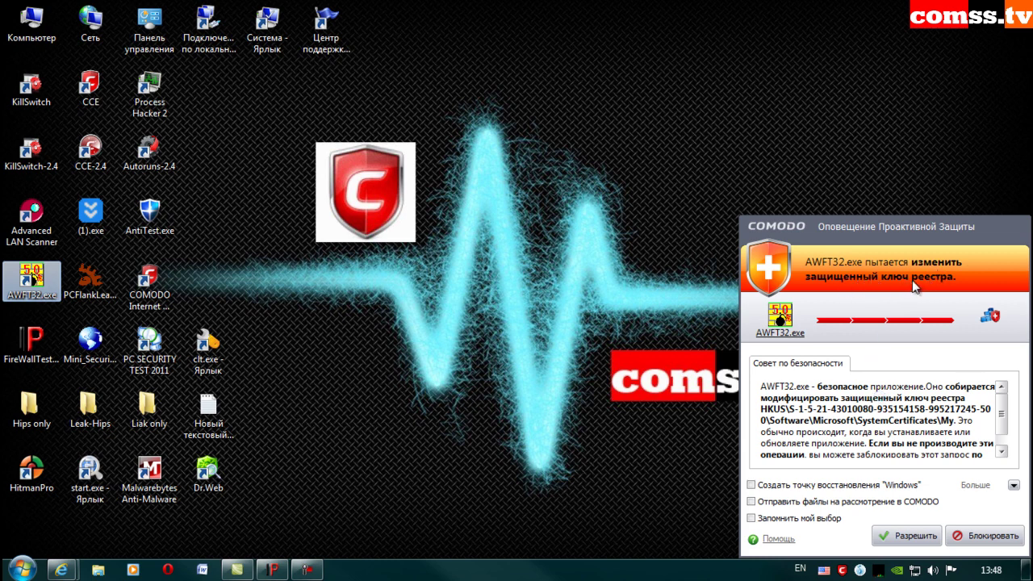
pyautogui.click(988, 537)
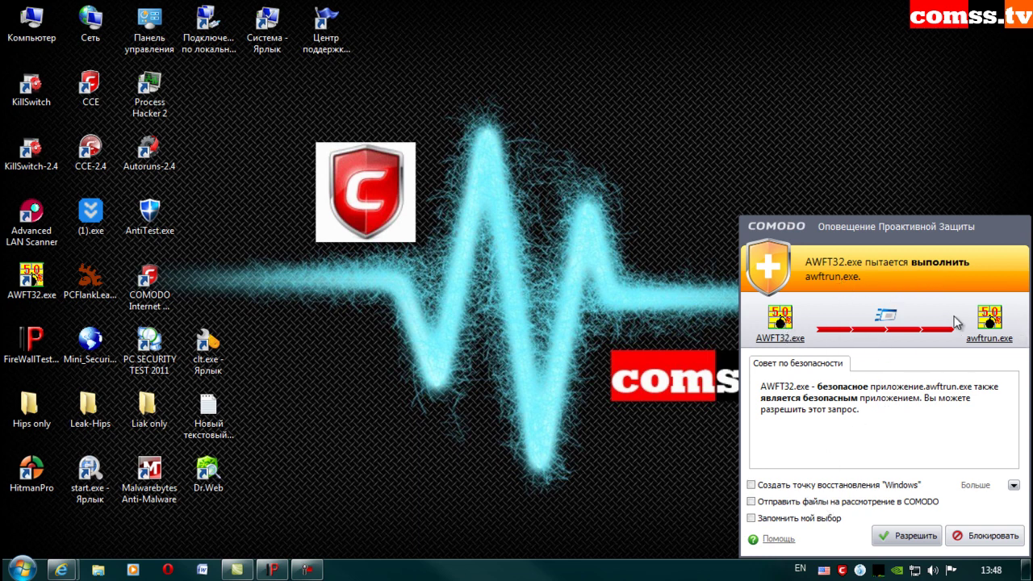
pyautogui.click(913, 536)
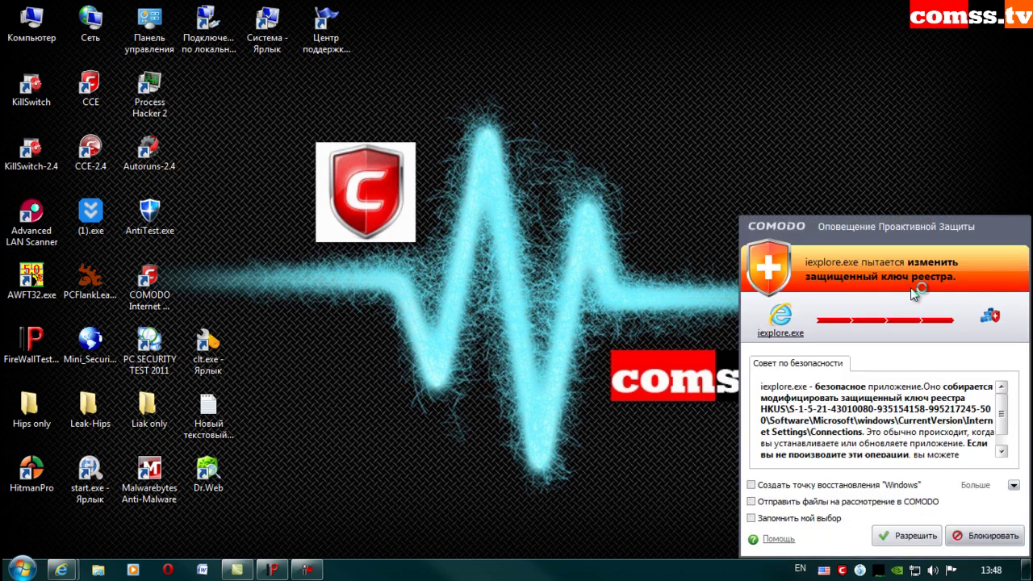
pyautogui.click(987, 536)
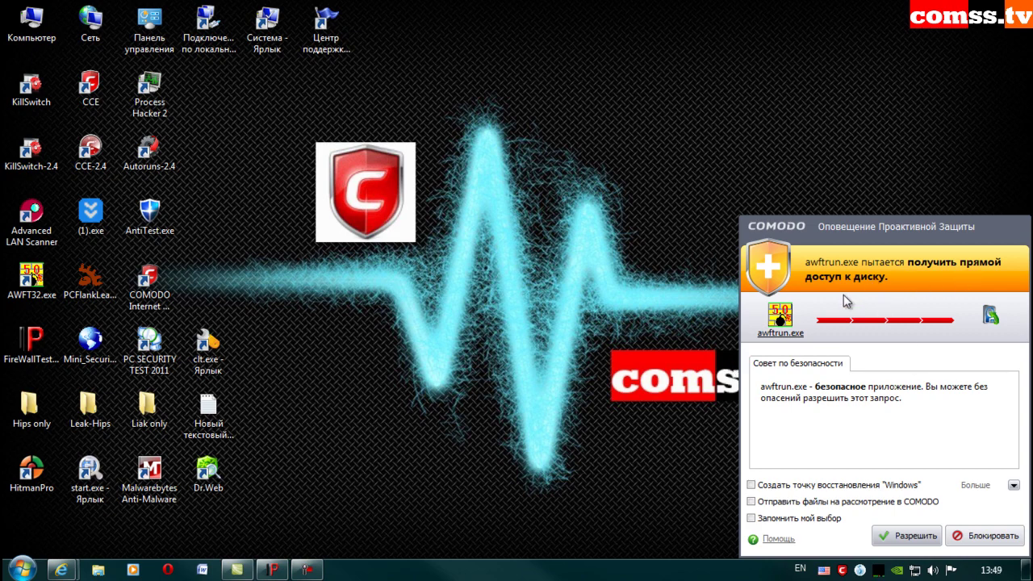
pyautogui.click(981, 536)
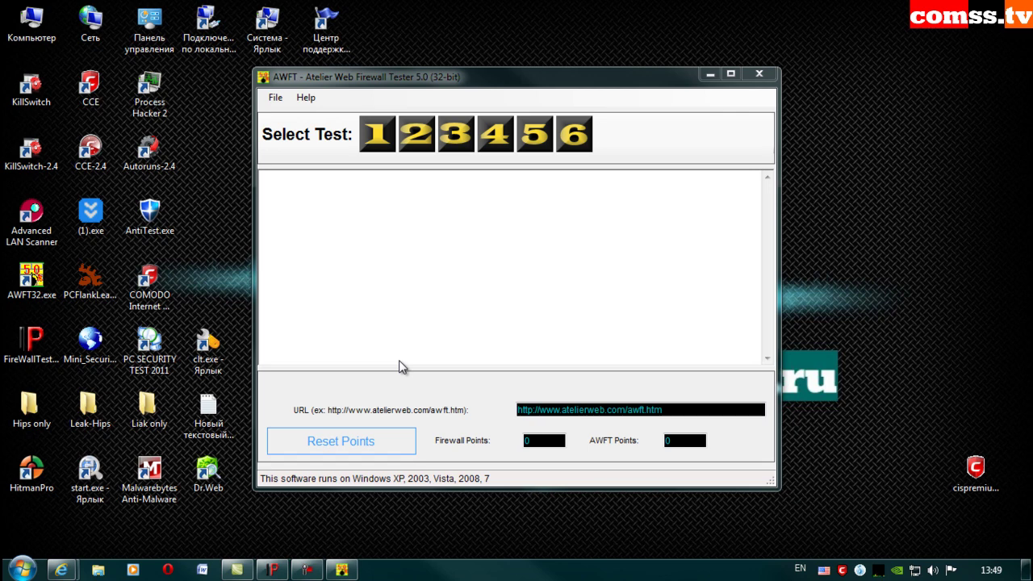
# - Run firewall test 1, block AWFT32.exe from executing iexplore.exe and dismiss the resulting error
pyautogui.click(376, 136)
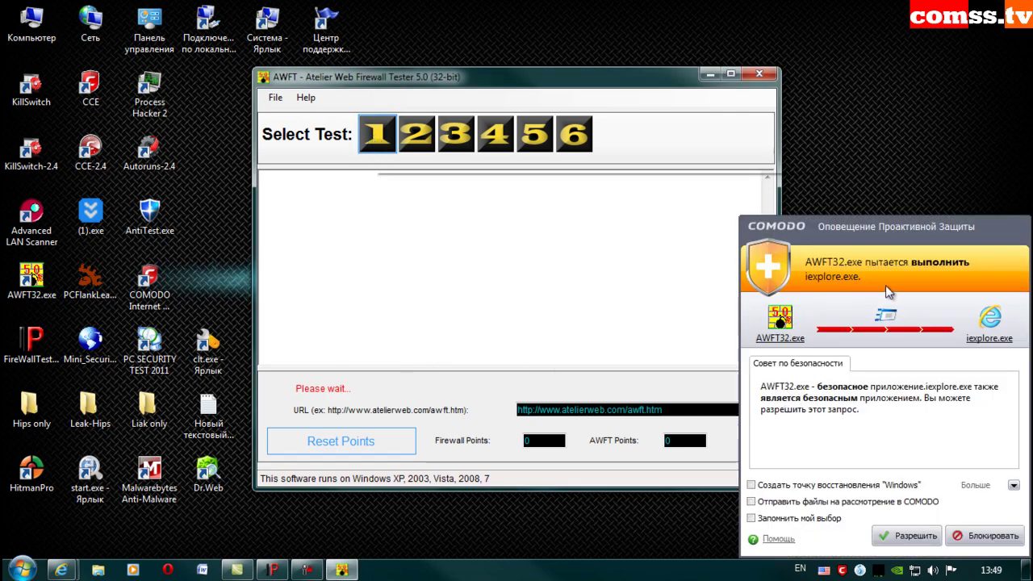
pyautogui.click(991, 536)
pyautogui.click(549, 339)
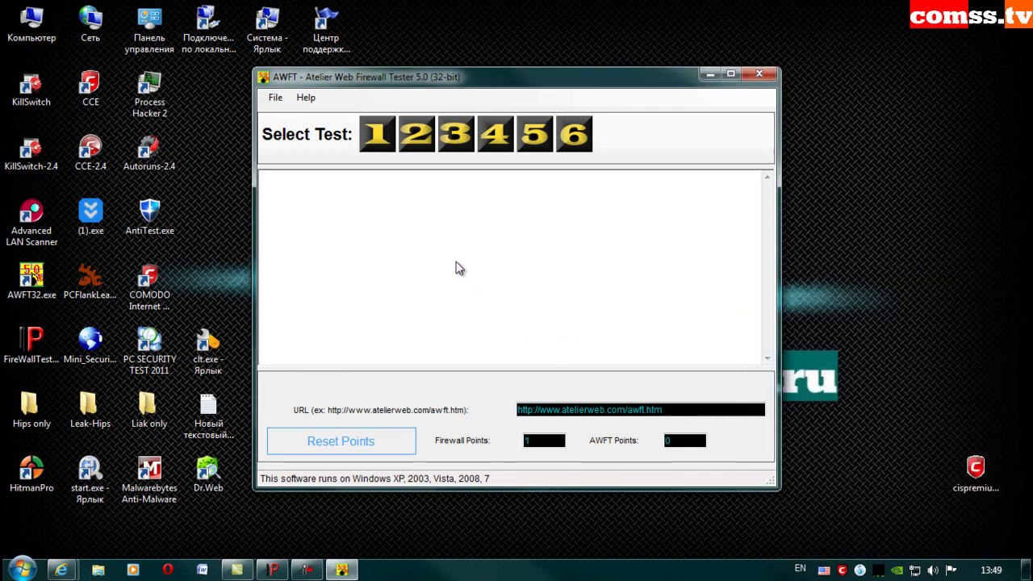
# - Run firewall tests 2 through 6 one after another, dismissing the error after each, and close the tester
pyautogui.click(416, 134)
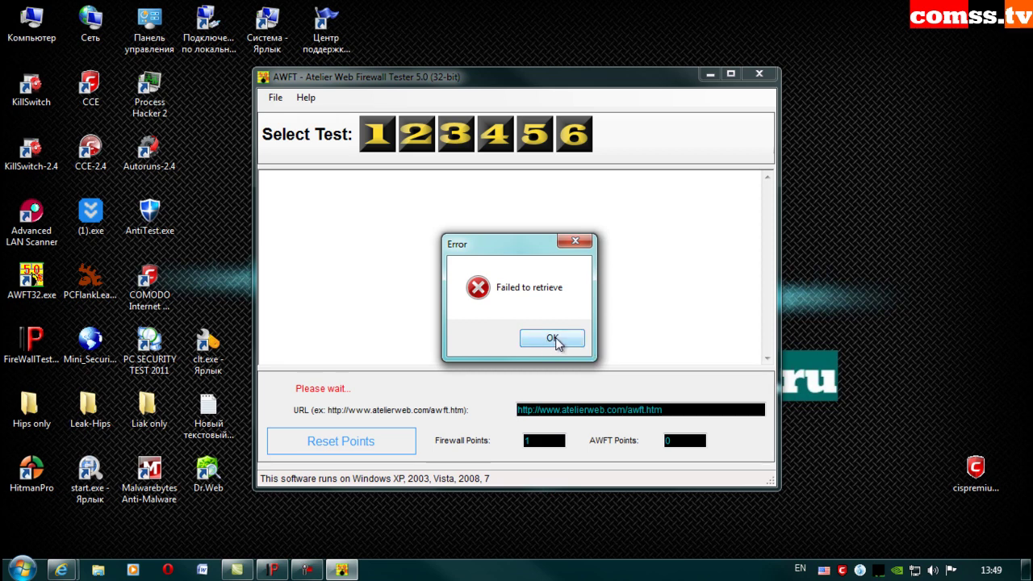
pyautogui.click(553, 339)
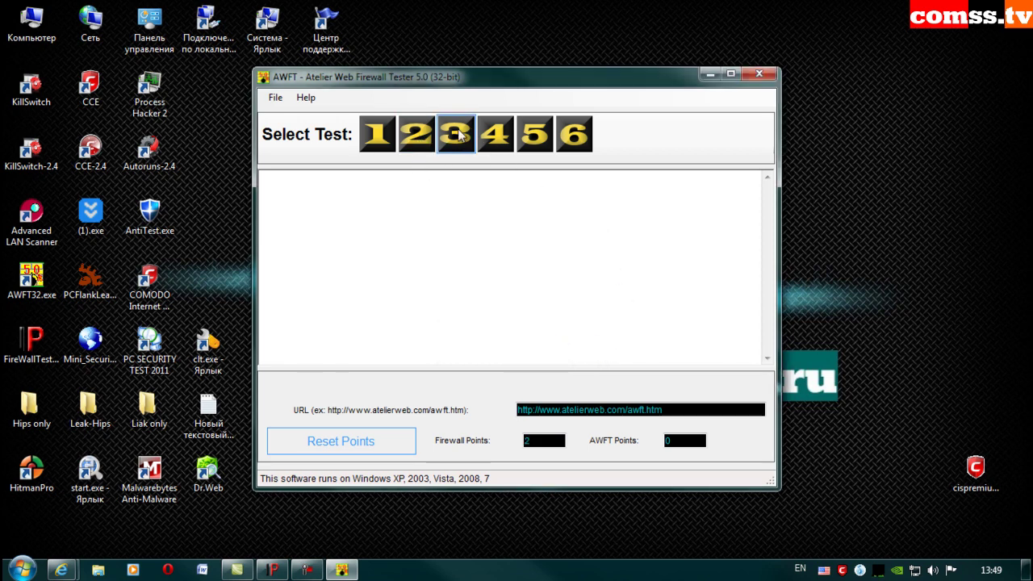
pyautogui.click(458, 134)
pyautogui.click(549, 340)
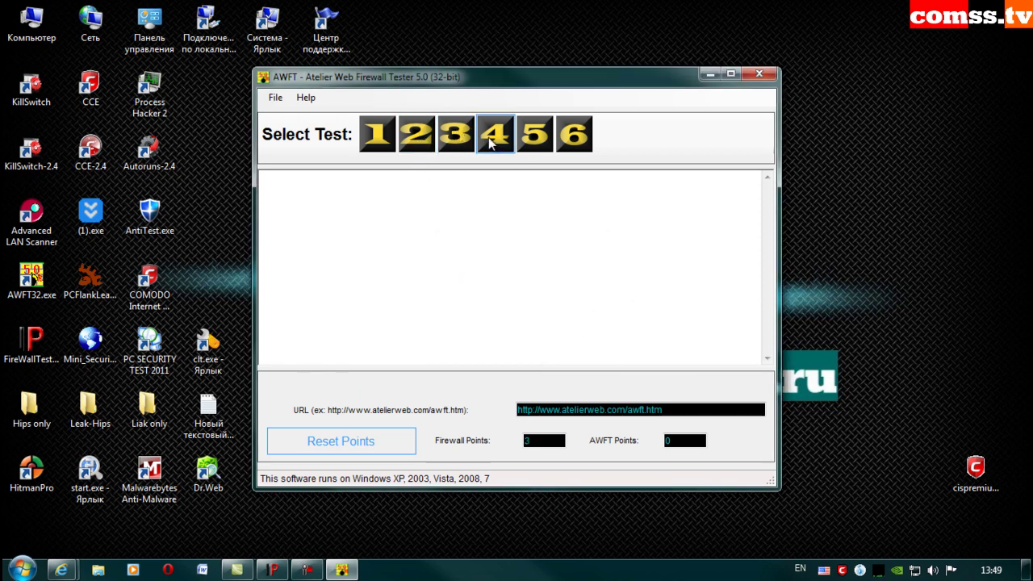
pyautogui.click(490, 142)
pyautogui.click(541, 340)
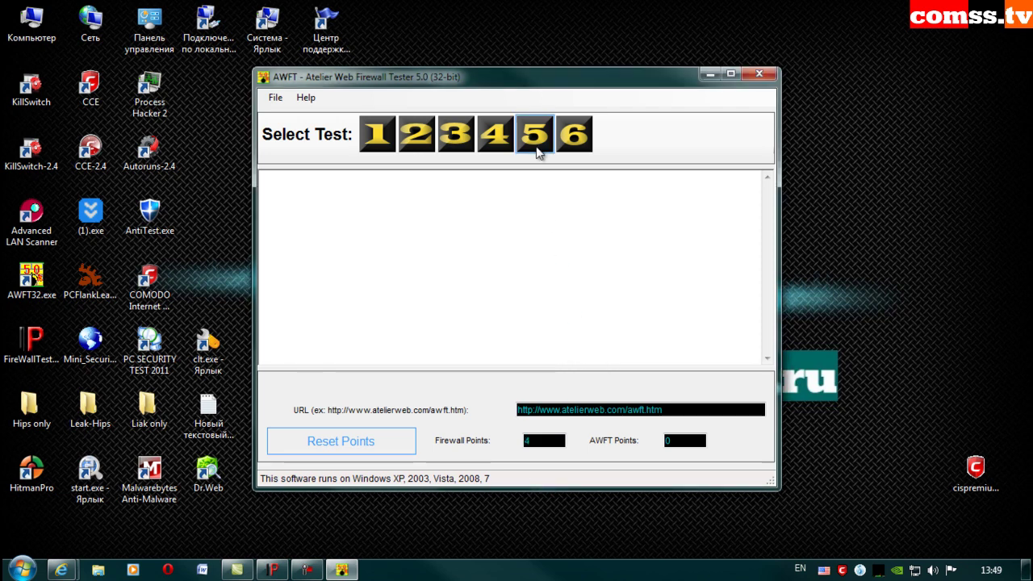
pyautogui.click(535, 144)
pyautogui.click(557, 318)
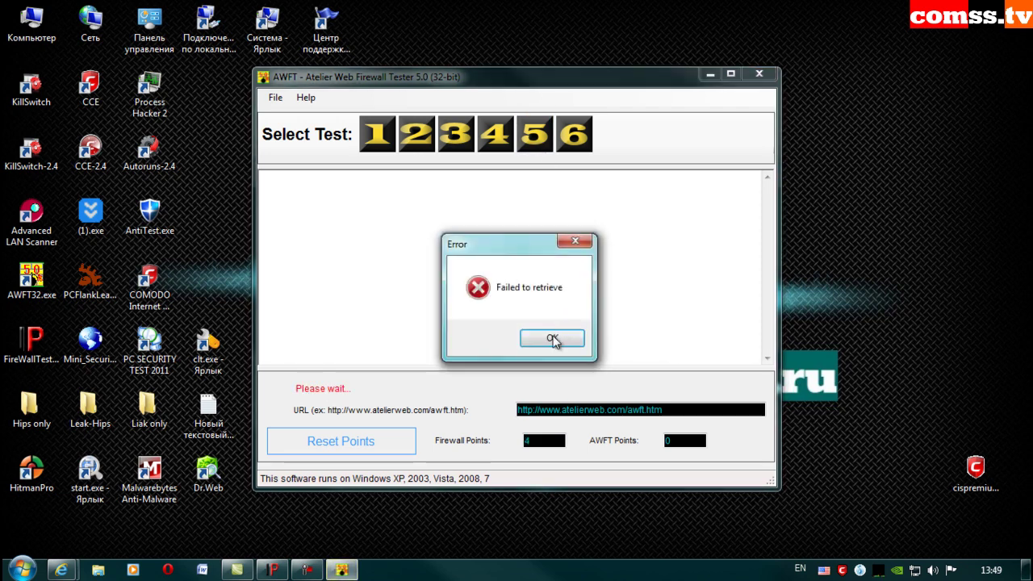
pyautogui.click(553, 340)
pyautogui.click(567, 149)
pyautogui.click(560, 322)
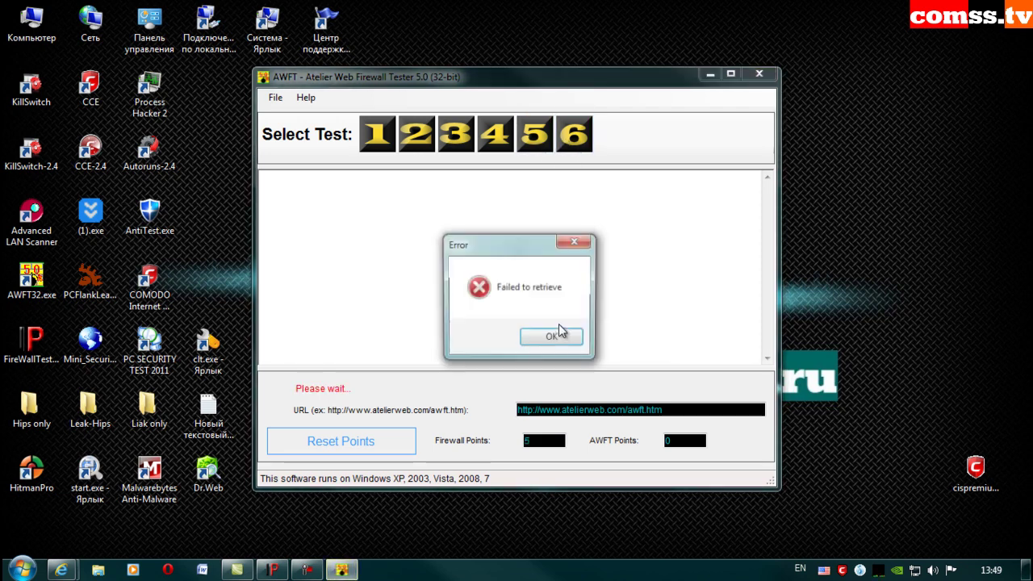
pyautogui.click(561, 334)
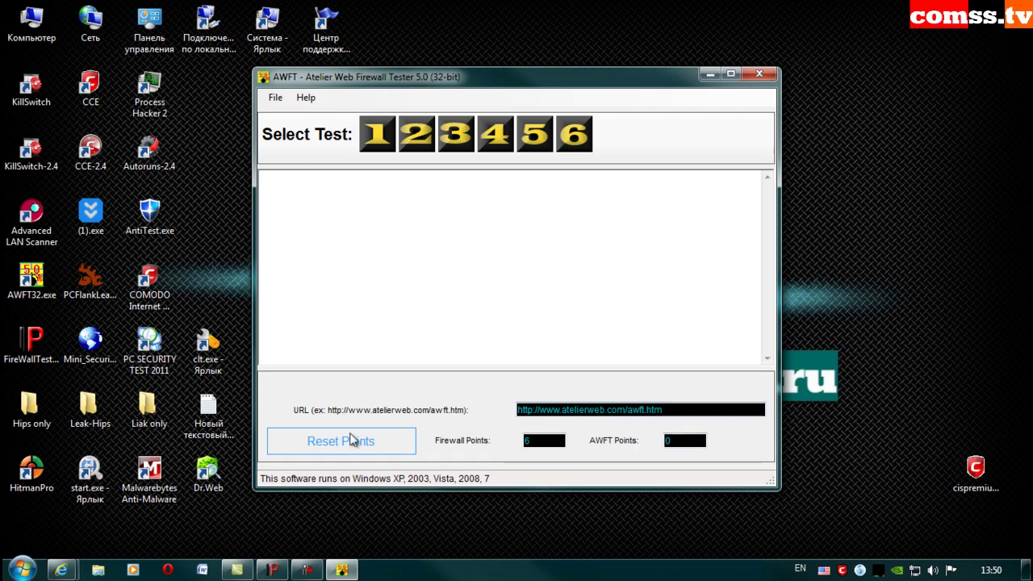
pyautogui.click(760, 75)
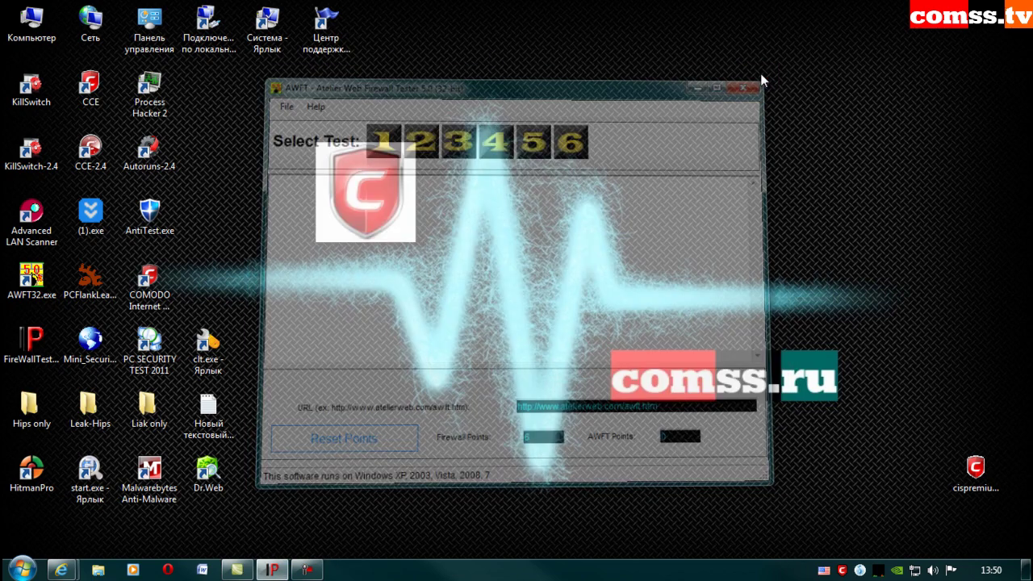
# - Launch PCFlankLeaktest.exe and ignore the antivirus alert about it
pyautogui.doubleClick(87, 281)
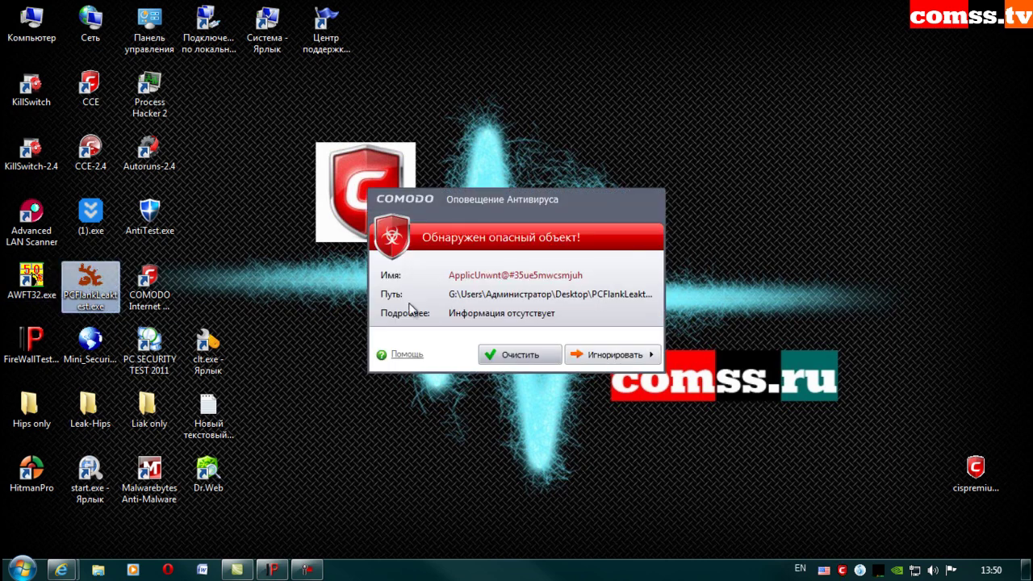
pyautogui.click(638, 356)
pyautogui.click(721, 404)
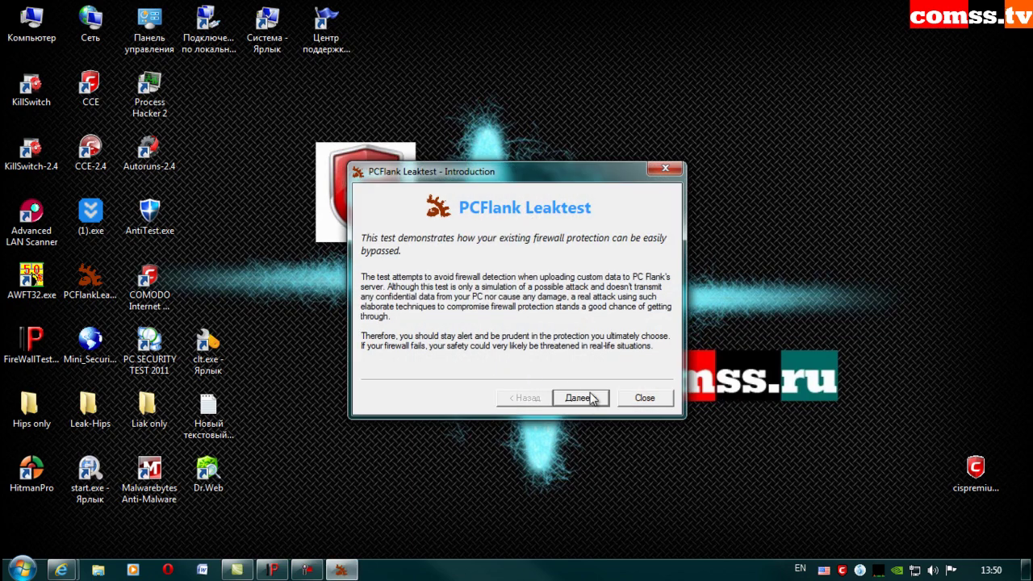
pyautogui.click(587, 399)
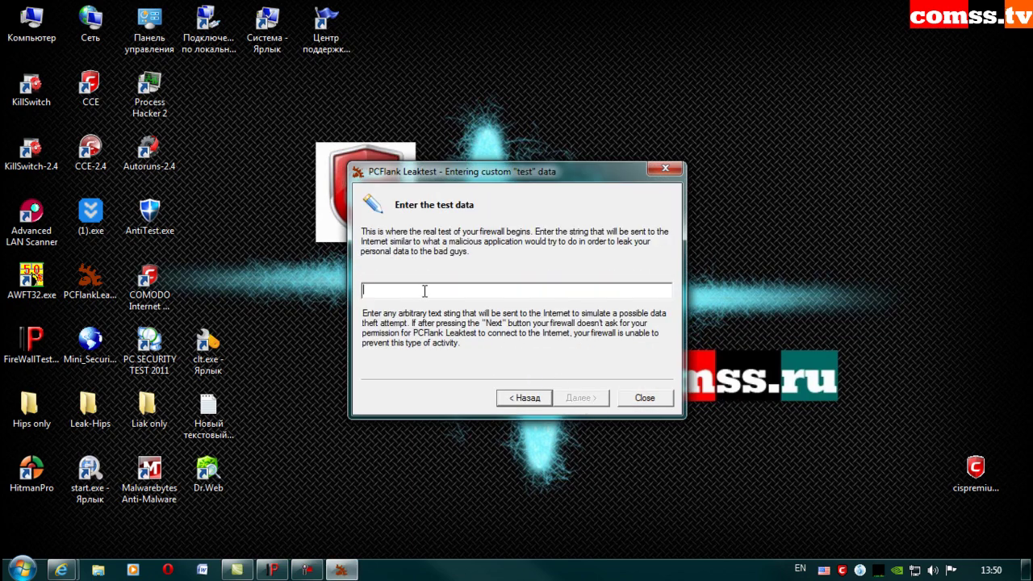
pyautogui.write('23412341234234')
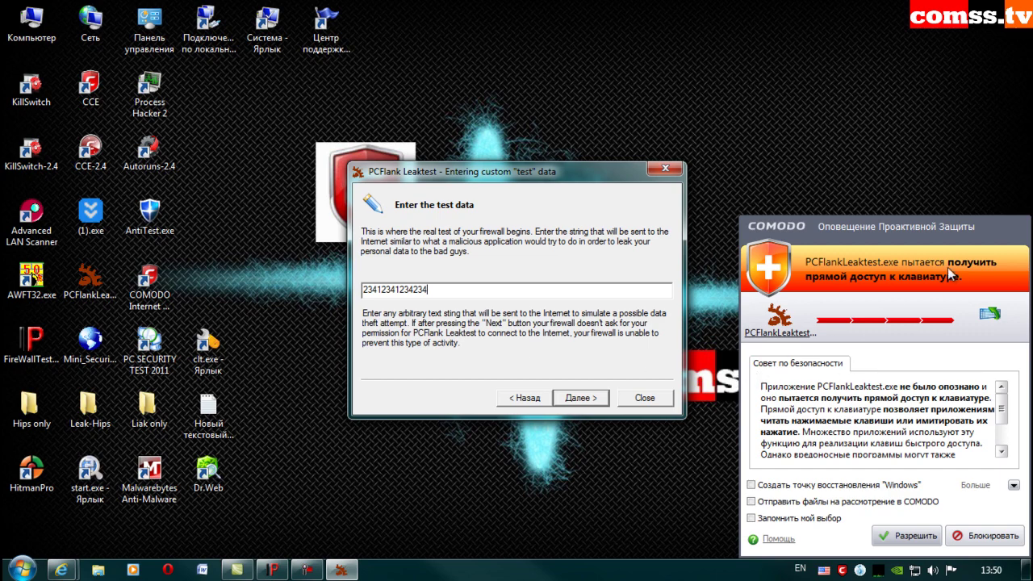
pyautogui.click(983, 535)
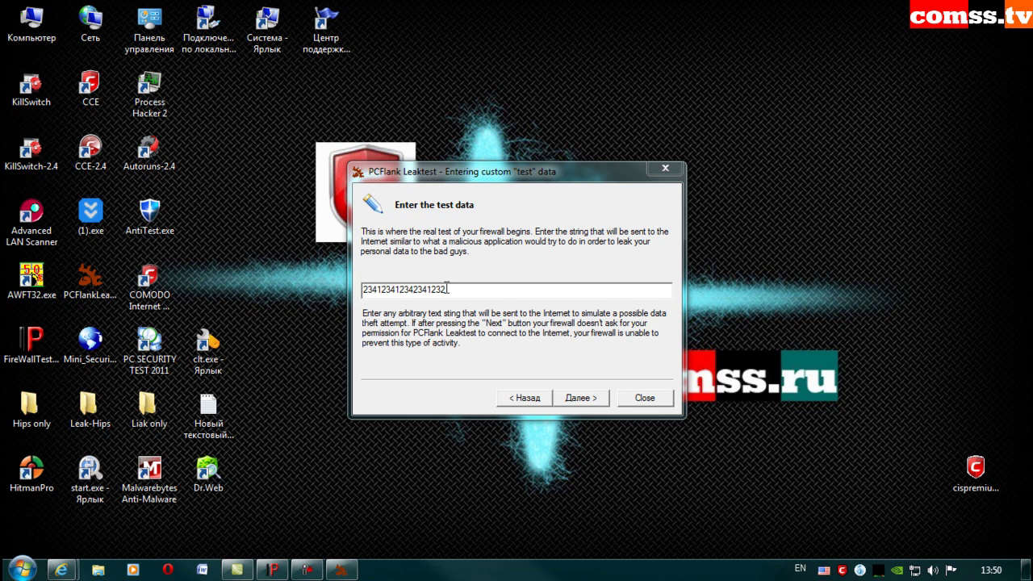
pyautogui.click(584, 400)
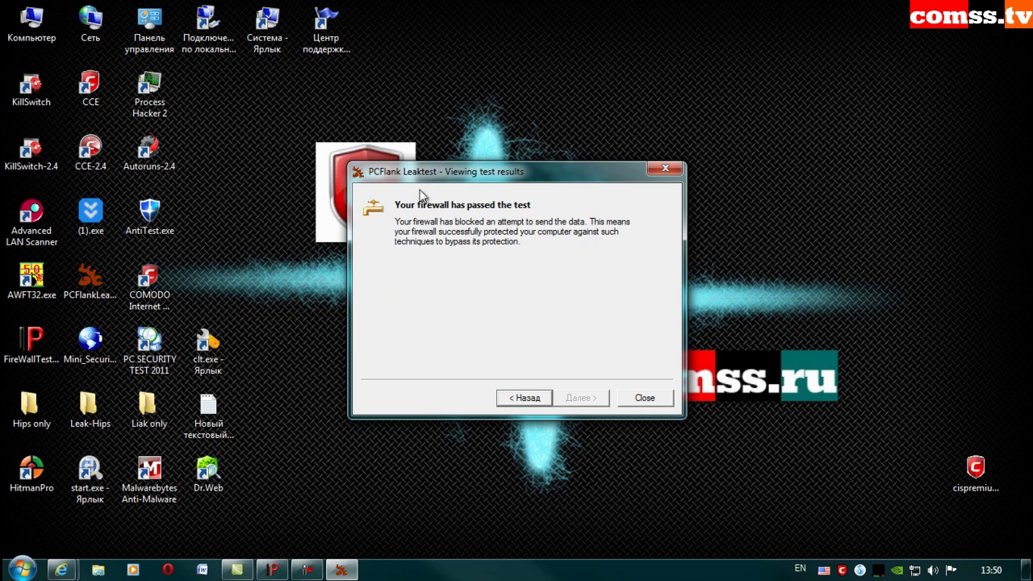
pyautogui.click(641, 399)
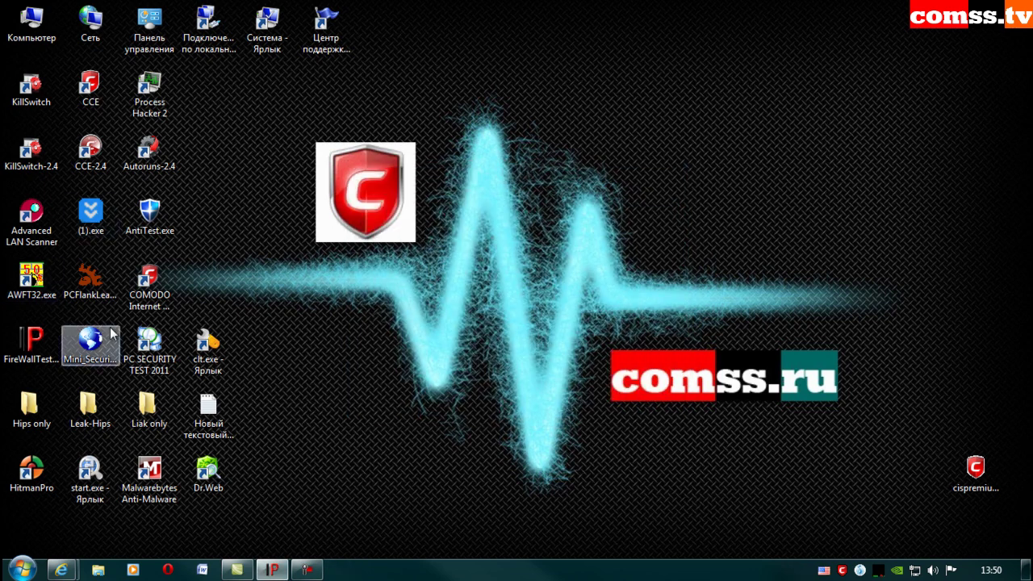
# - Run the 2ip Firewall Tester, block FireWallTest.exe's DNS/RPC service and internet connection requests, and minimize the tester
pyautogui.click(273, 570)
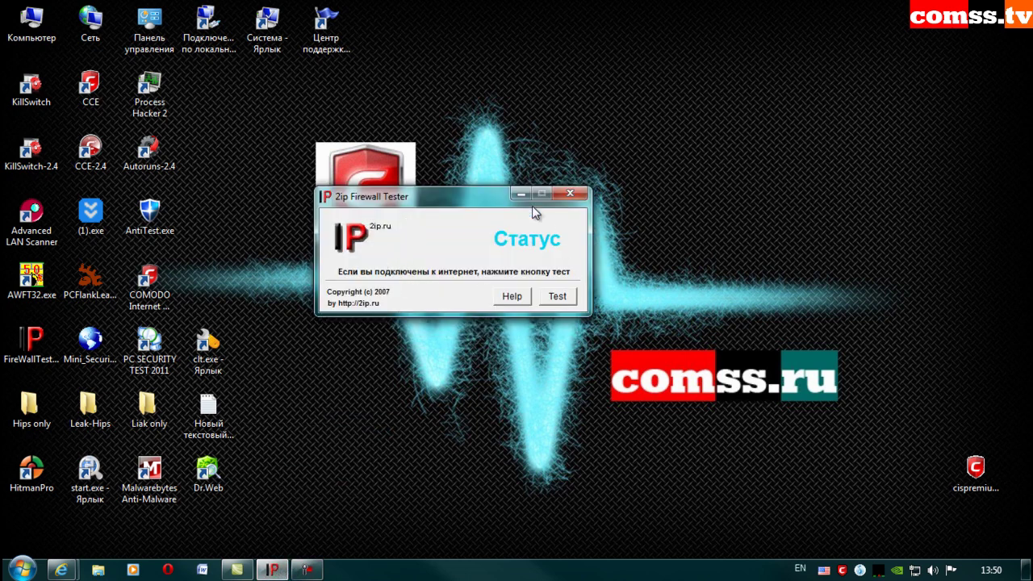
pyautogui.click(557, 298)
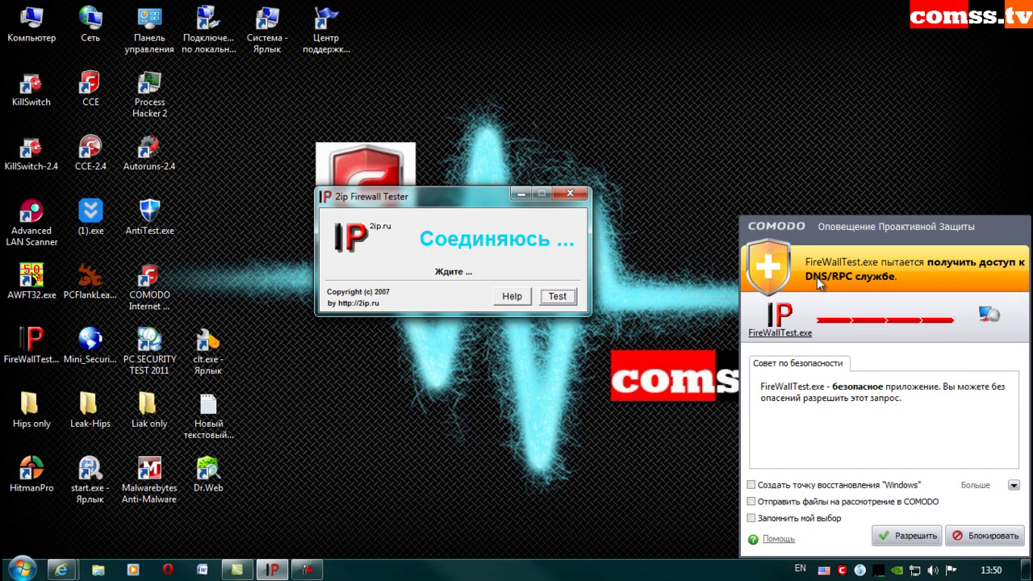
pyautogui.click(960, 537)
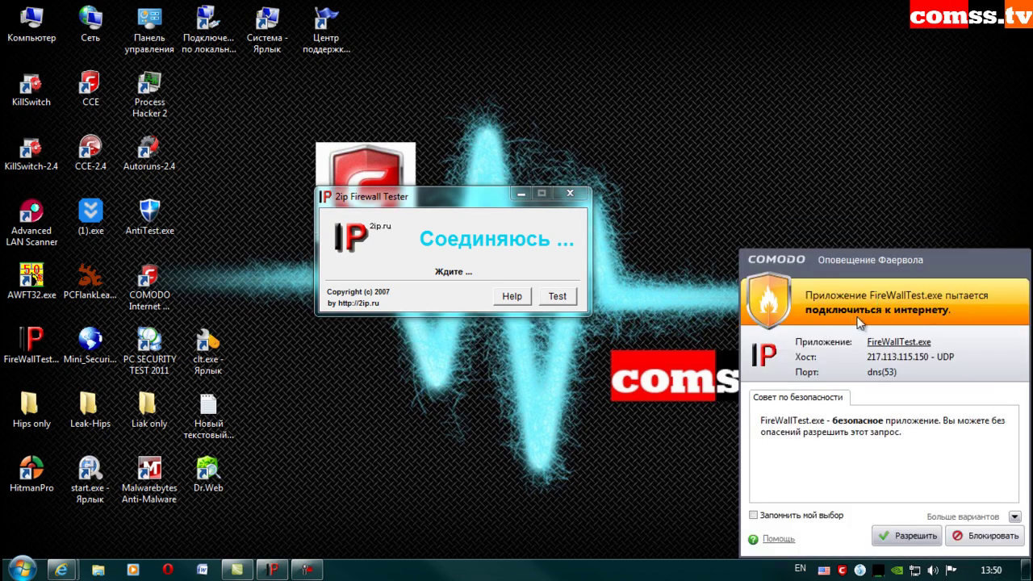
pyautogui.click(989, 536)
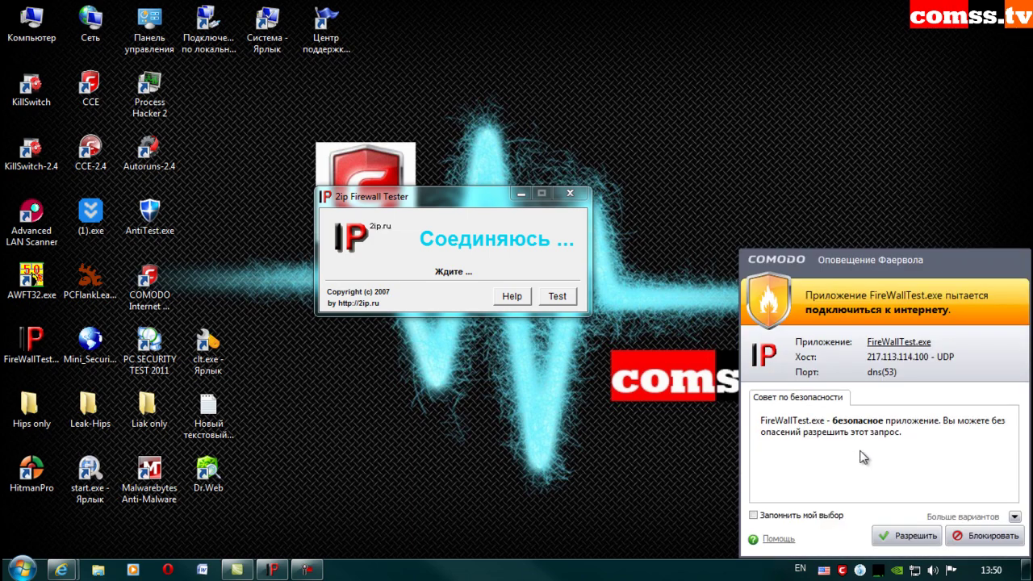
pyautogui.click(993, 538)
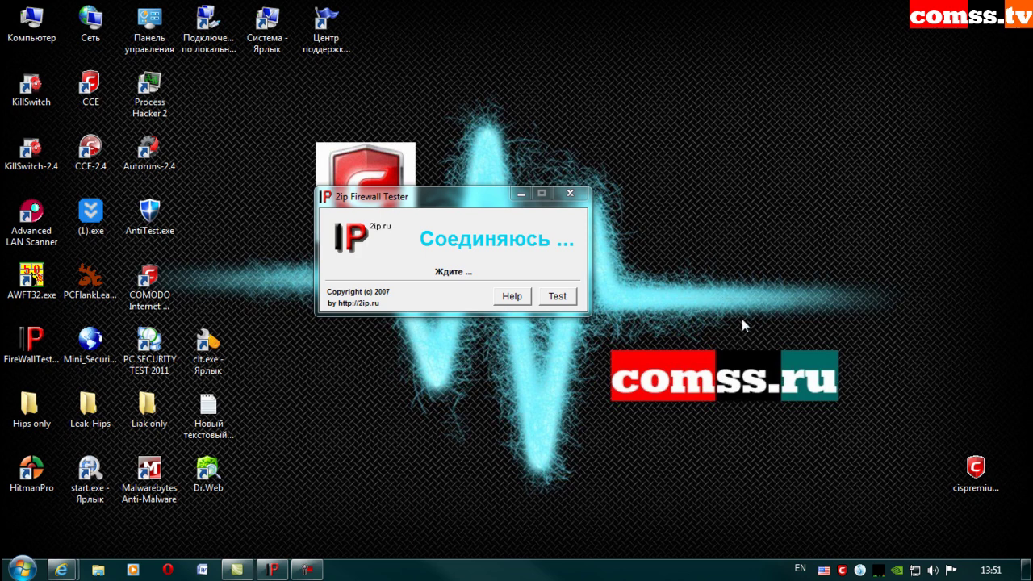
pyautogui.click(522, 194)
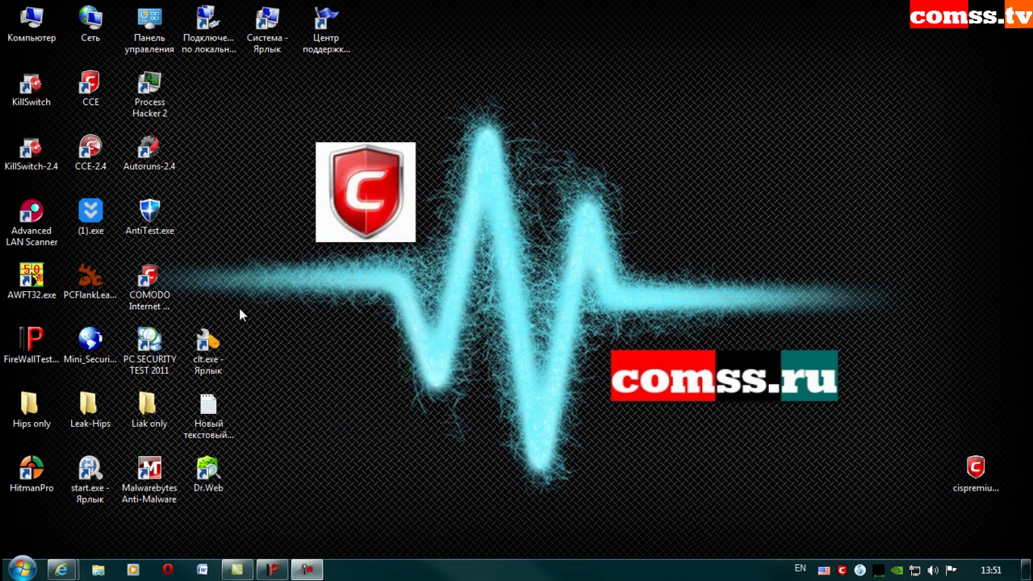
# - Launch Mini_Security_Test.exe, block its global hook to dwmapi.dll, run the seven tests and close the tester
pyautogui.doubleClick(90, 343)
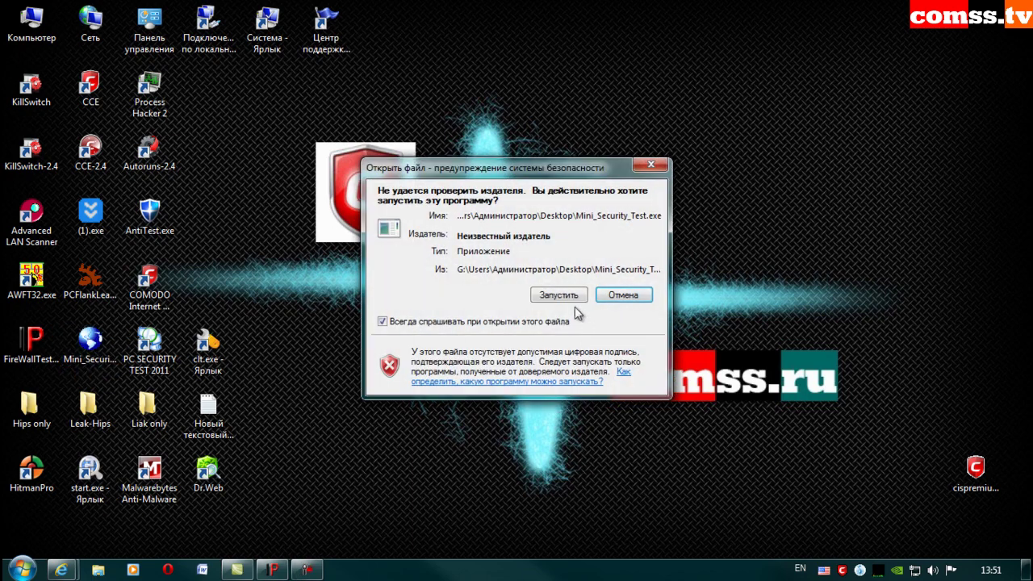
pyautogui.click(559, 295)
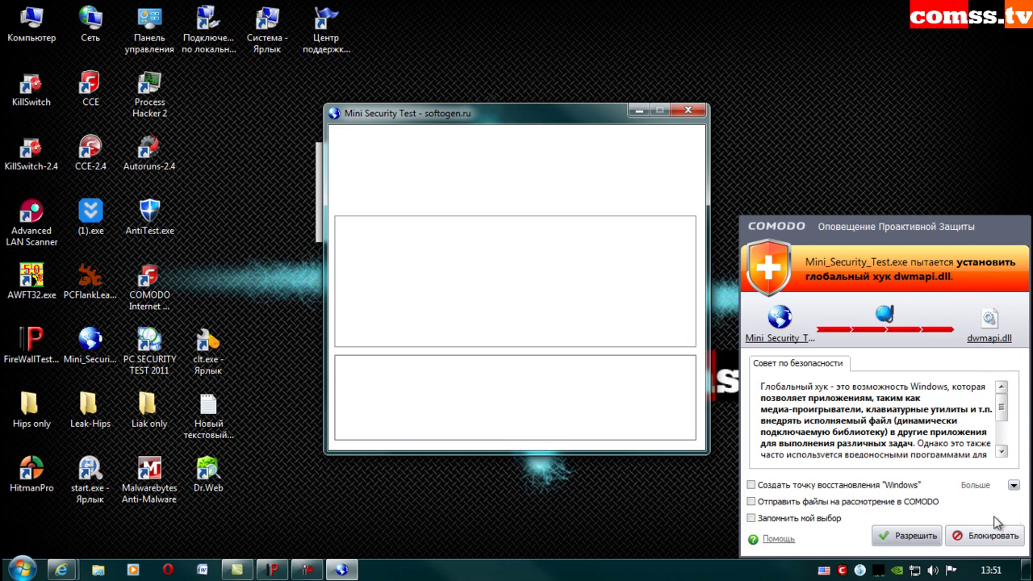
pyautogui.click(968, 536)
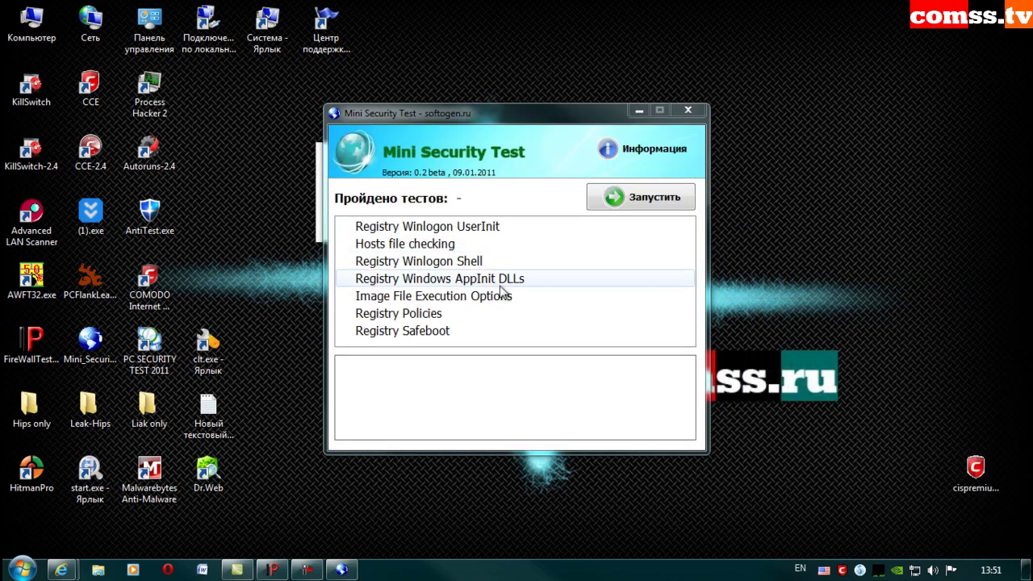
pyautogui.click(644, 196)
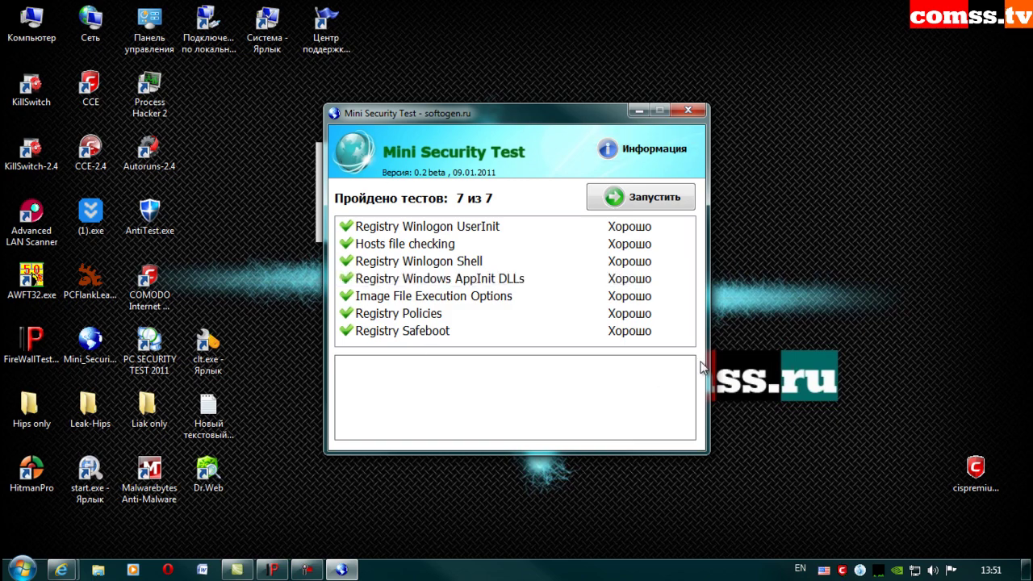
pyautogui.click(690, 111)
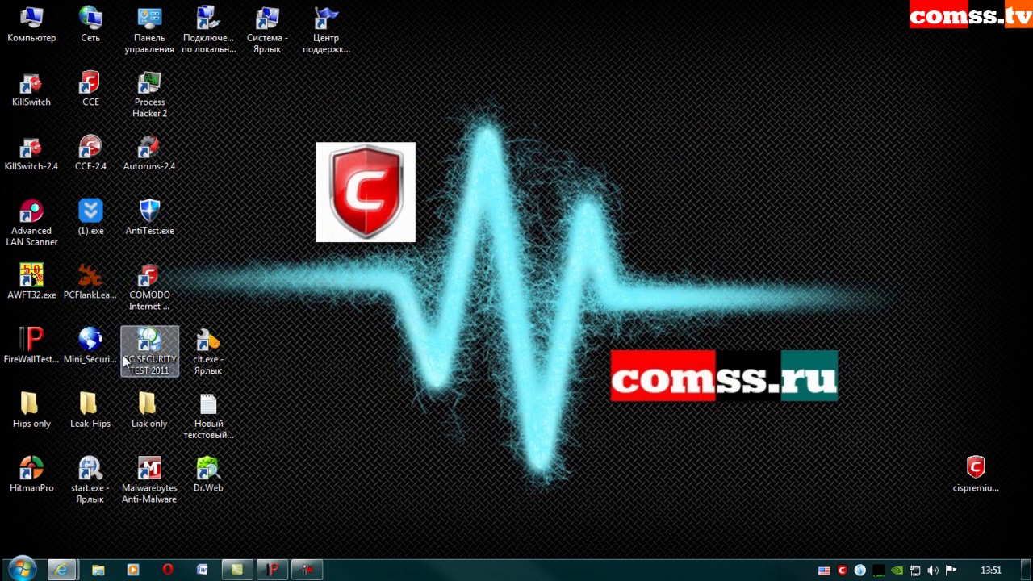
# - Rerun Mini_Security_Test.exe with its dwmapi.dll global hook allowed, and close the tester after viewing the results
pyautogui.doubleClick(90, 343)
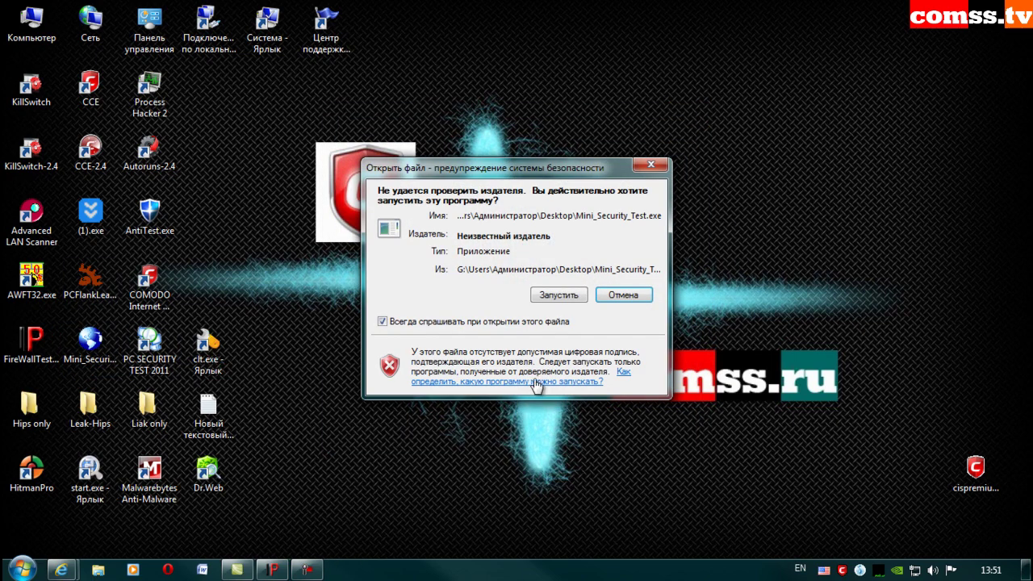
pyautogui.click(555, 294)
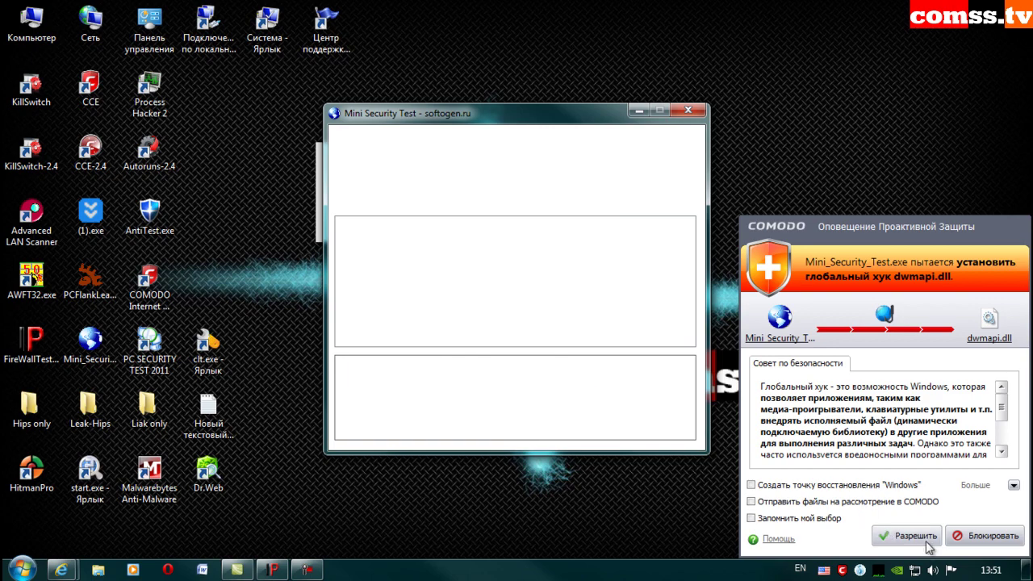
pyautogui.click(906, 535)
pyautogui.click(643, 198)
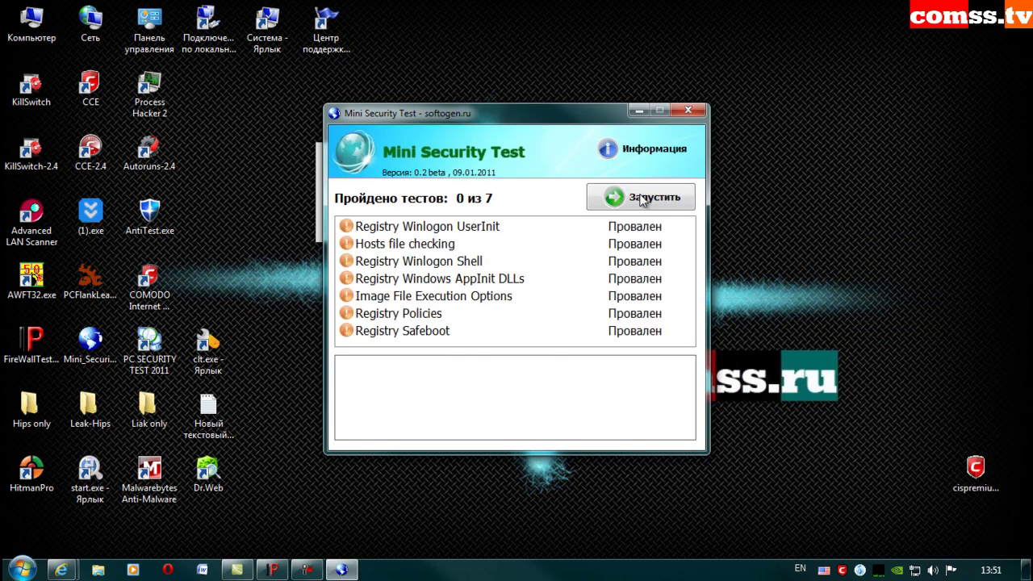
pyautogui.click(688, 110)
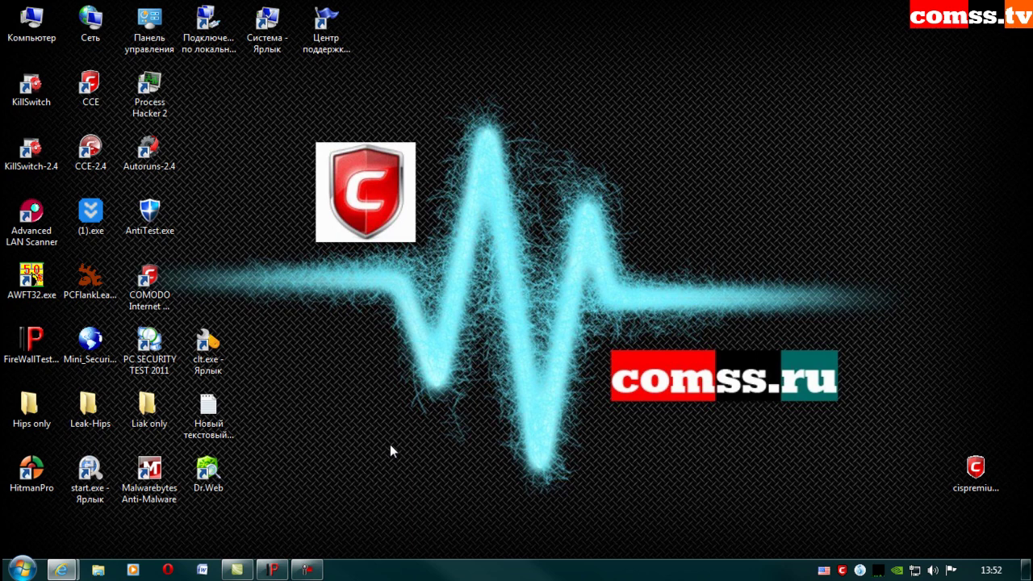
# - Start the standard tests in PC Security Test 2011, blocking its protected registry key change and acknowledging the internet access notice
pyautogui.doubleClick(149, 346)
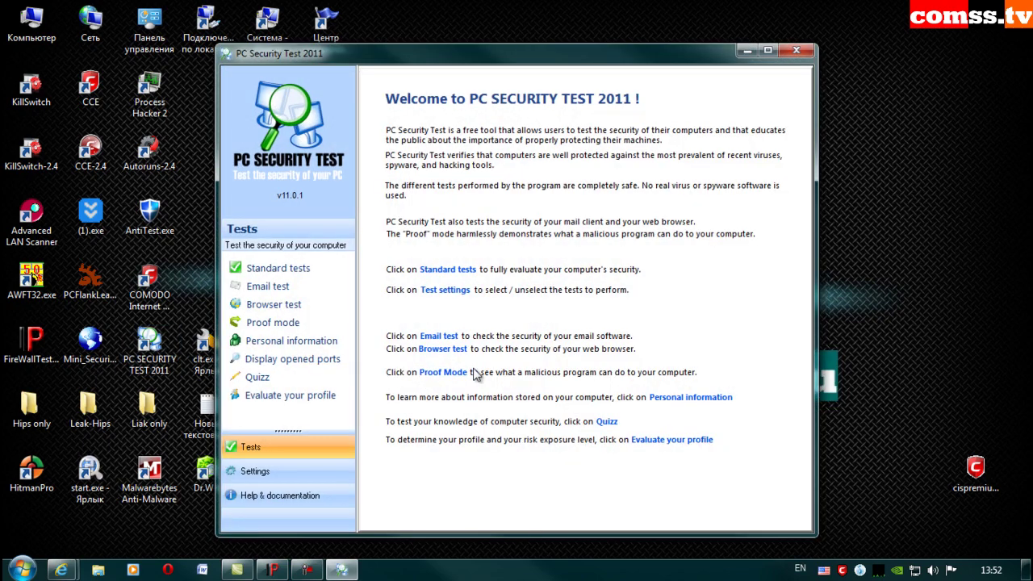
pyautogui.click(280, 268)
pyautogui.click(679, 453)
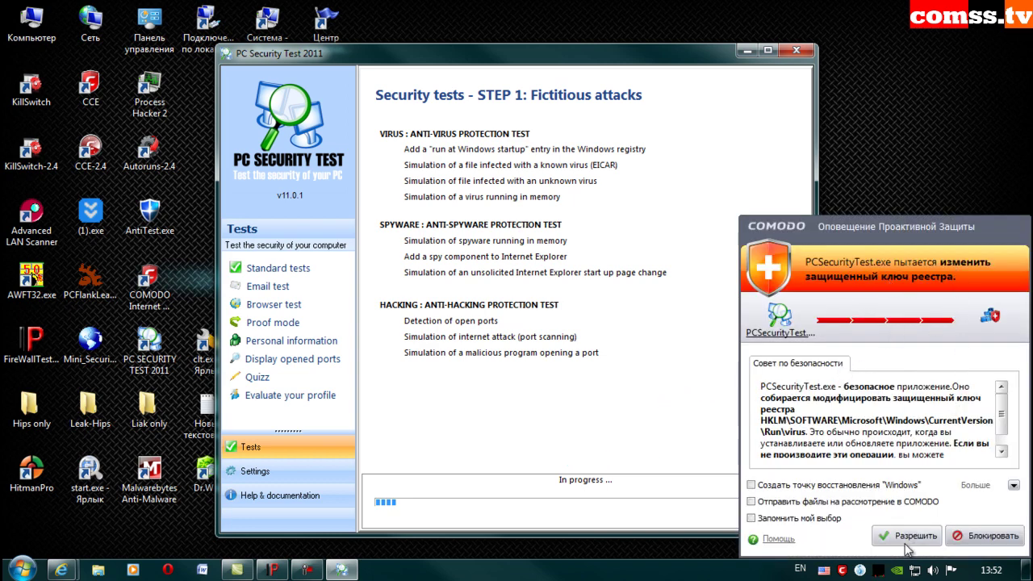
pyautogui.click(998, 537)
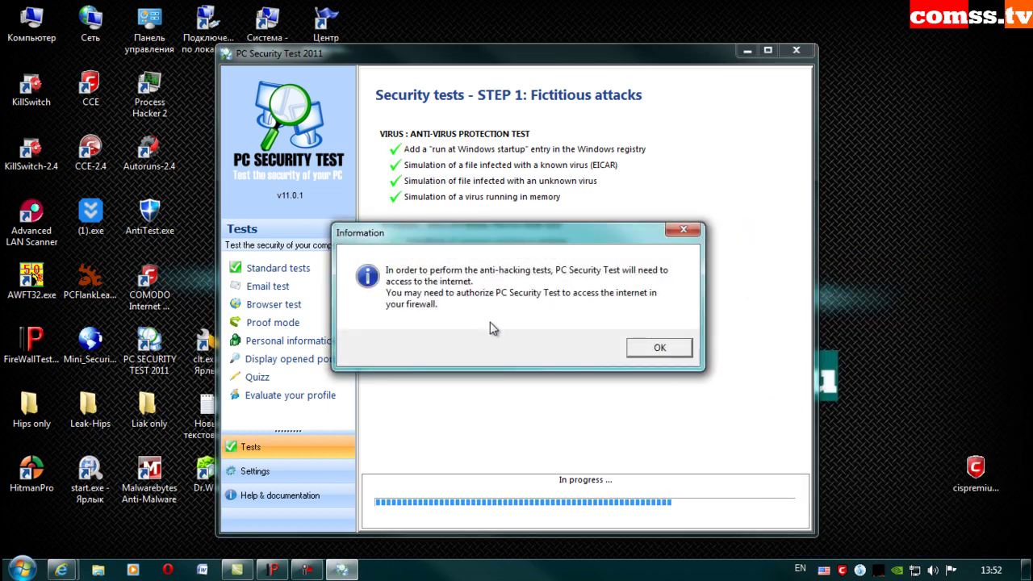
pyautogui.click(664, 346)
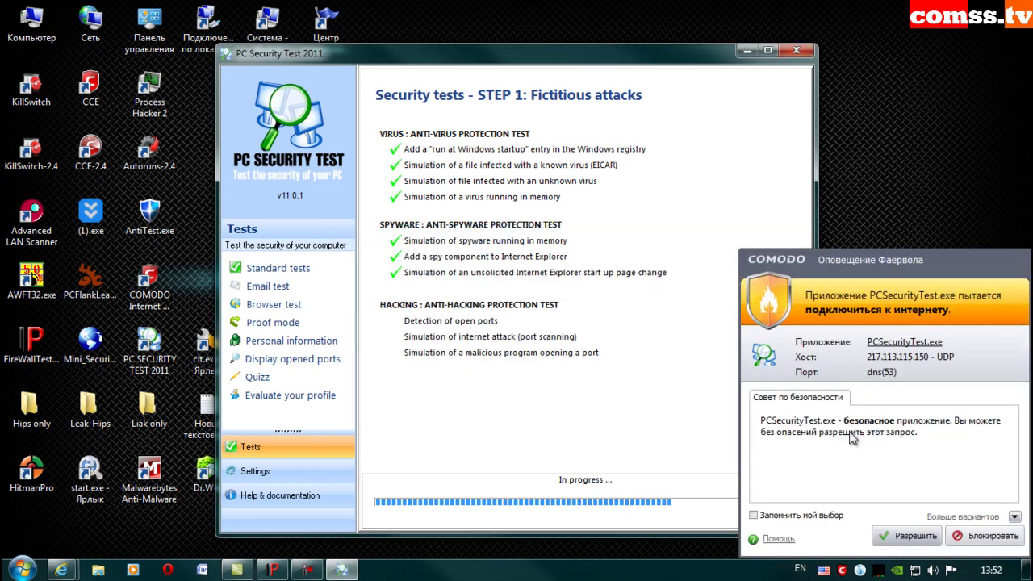
# - Allow PCSecurityTest.exe's DNS and HTTP connections, and block the incoming connections to svchost.exe and System on ports 135, 139 and 445
pyautogui.click(902, 537)
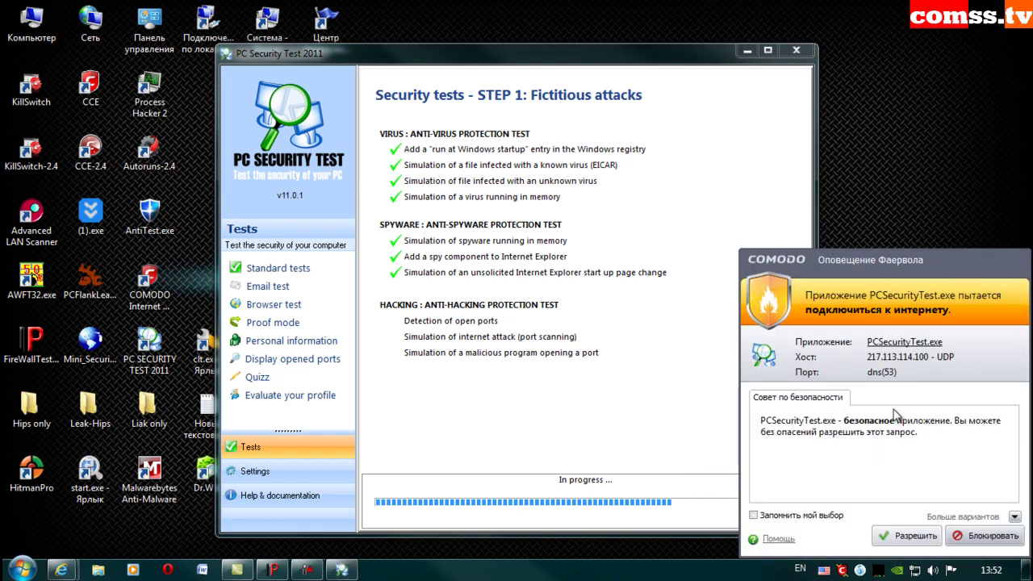
pyautogui.click(906, 542)
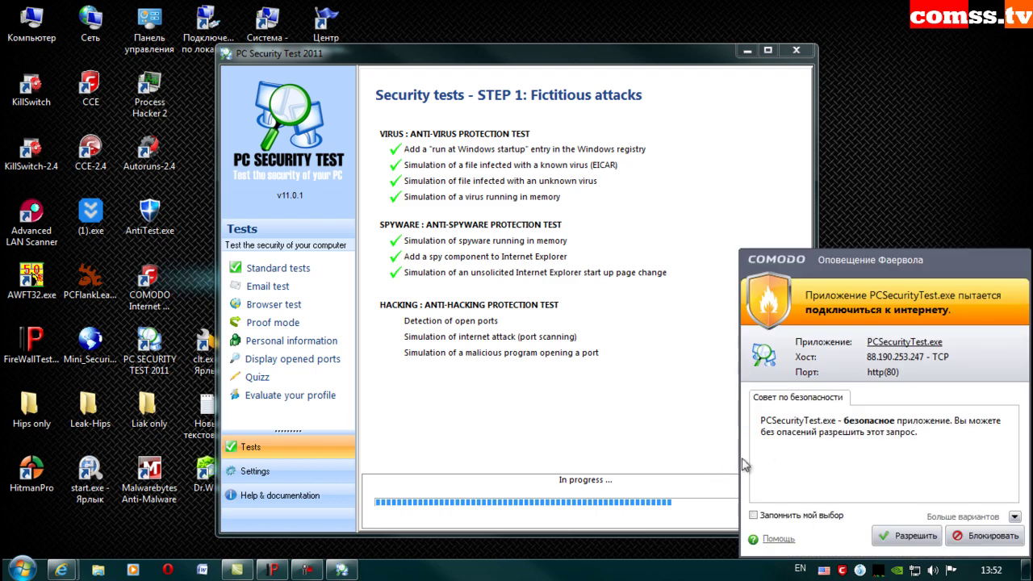
pyautogui.click(913, 541)
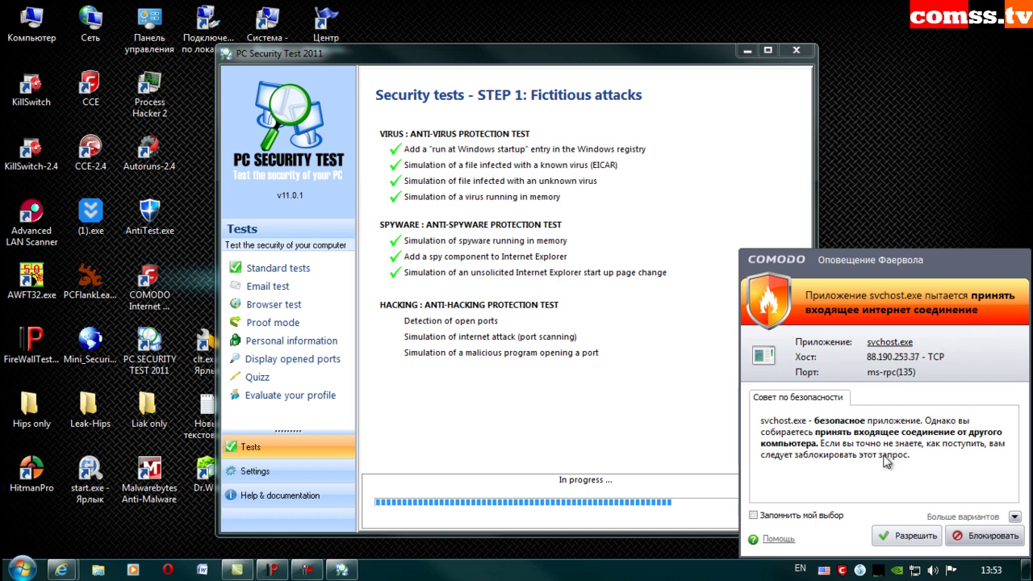
pyautogui.click(991, 536)
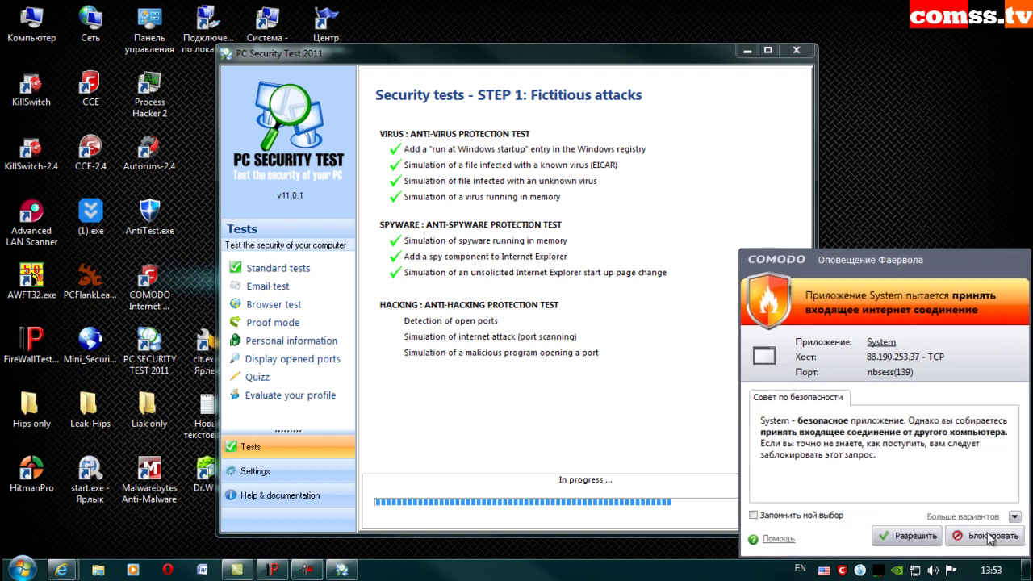
pyautogui.click(991, 536)
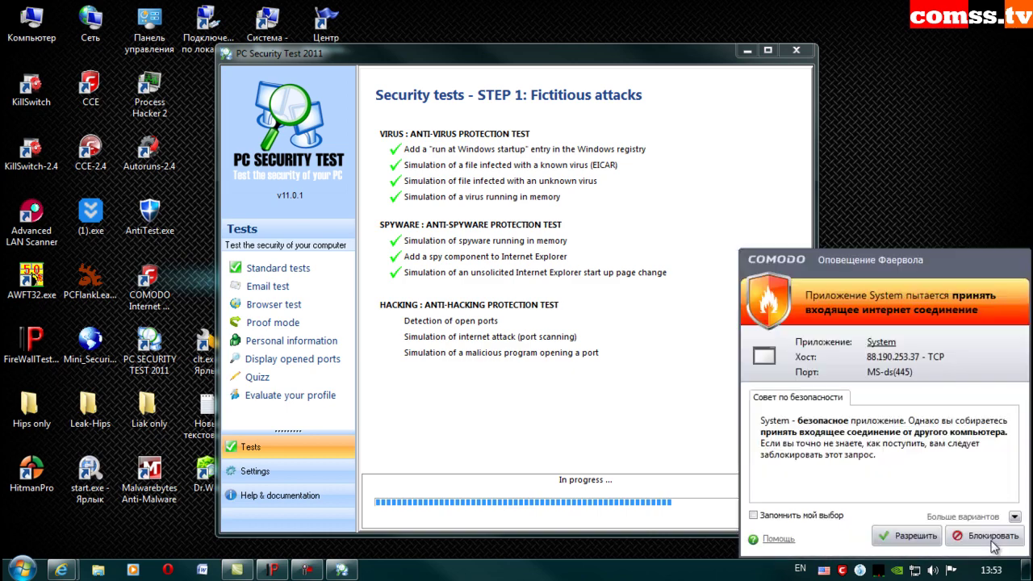
pyautogui.click(992, 539)
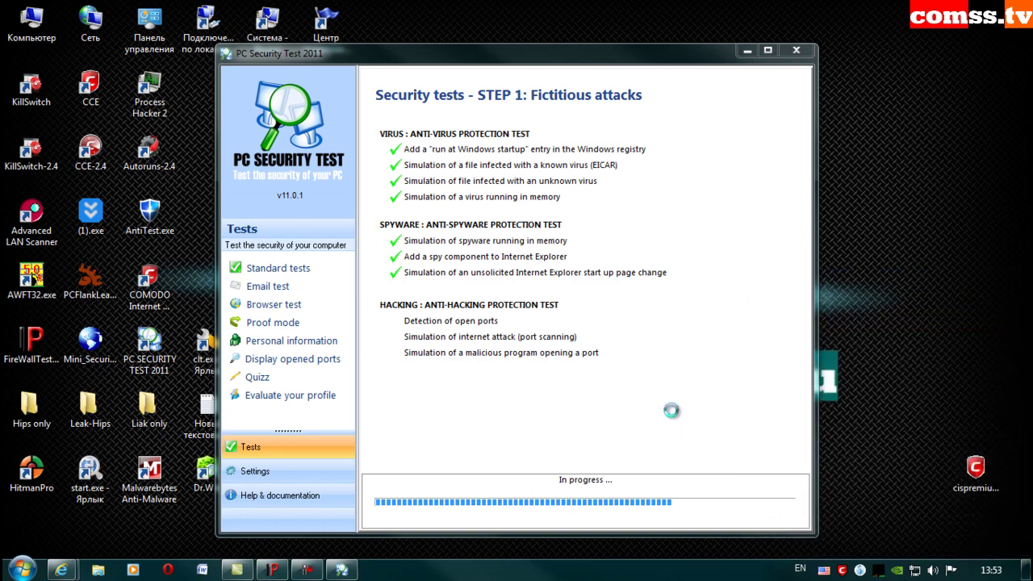
# - Allow sop.exe to execute and connect to the internet, display the PC Security Test results after the waiting period and close the program
pyautogui.click(650, 383)
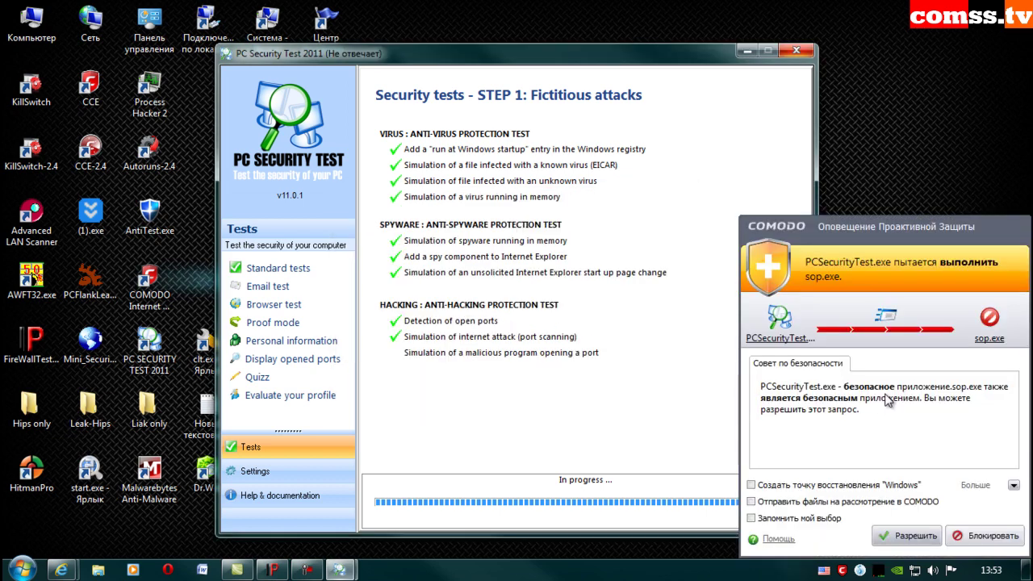
pyautogui.click(898, 540)
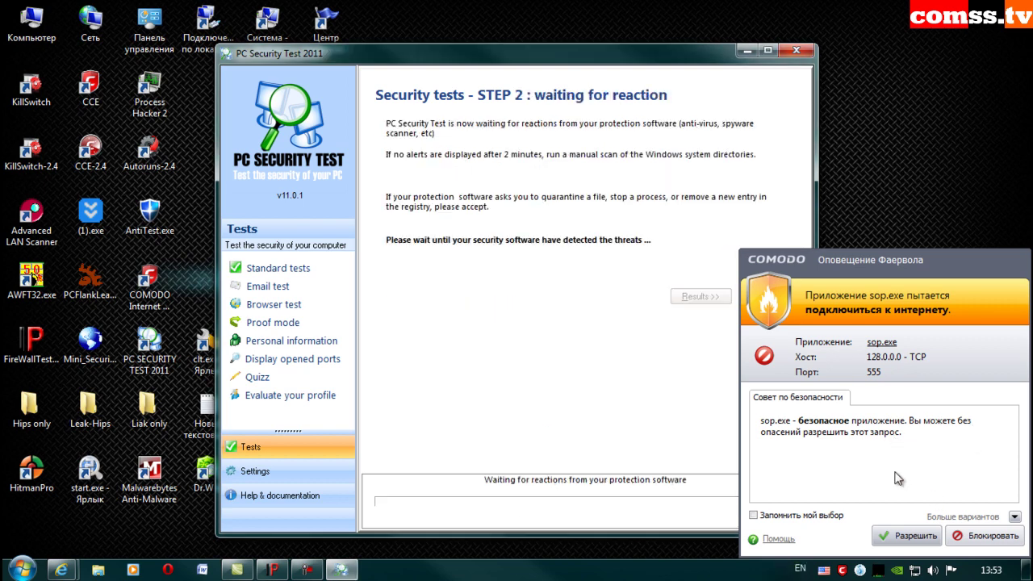
pyautogui.click(904, 537)
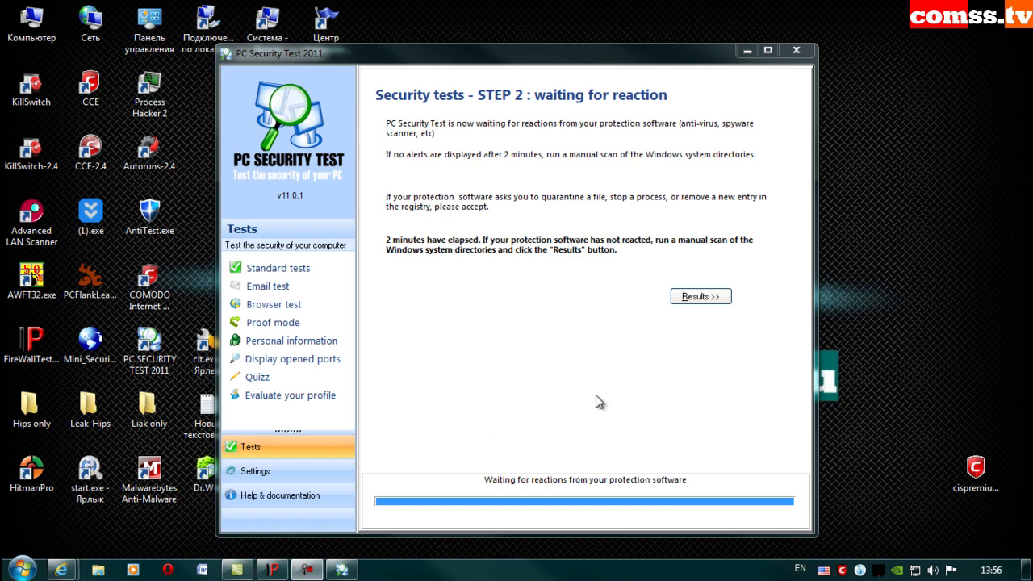
pyautogui.click(686, 298)
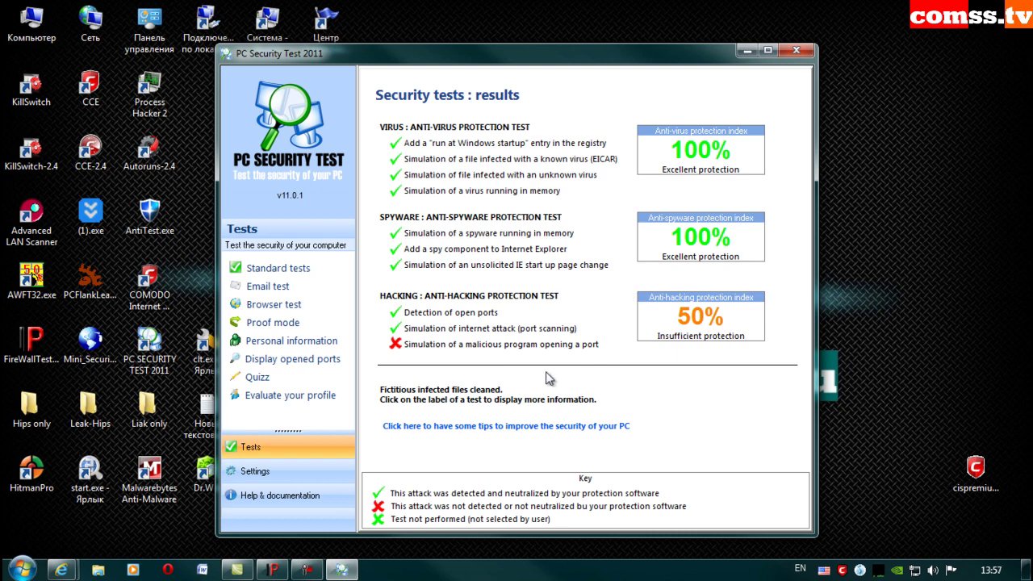
pyautogui.hotkey('alt', 'F4')
# - Restart the PC Security Test 2011 standard tests, blocking PCSecurityTest.exe's registry key change and its internet connection
pyautogui.doubleClick(148, 345)
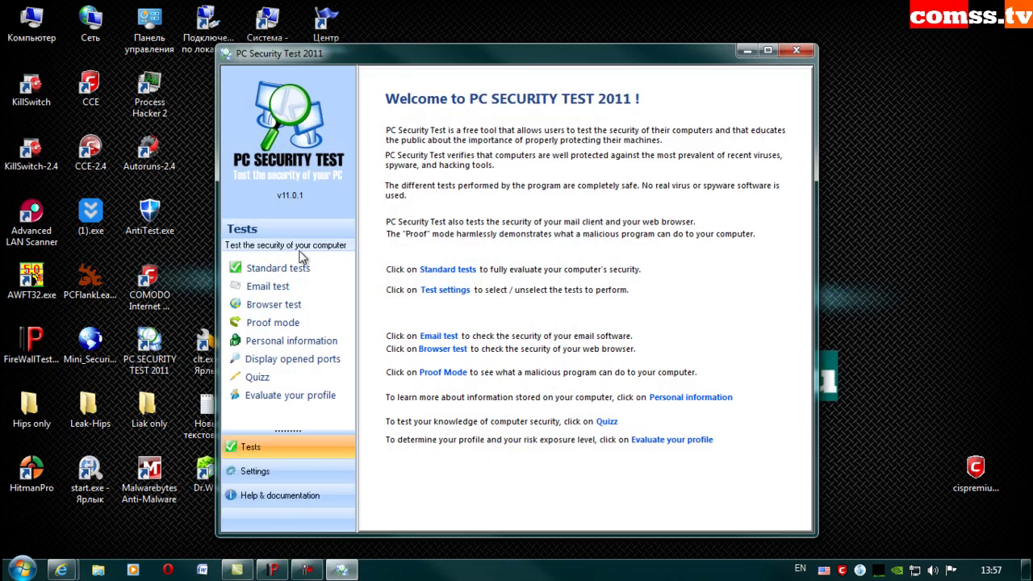
pyautogui.click(281, 270)
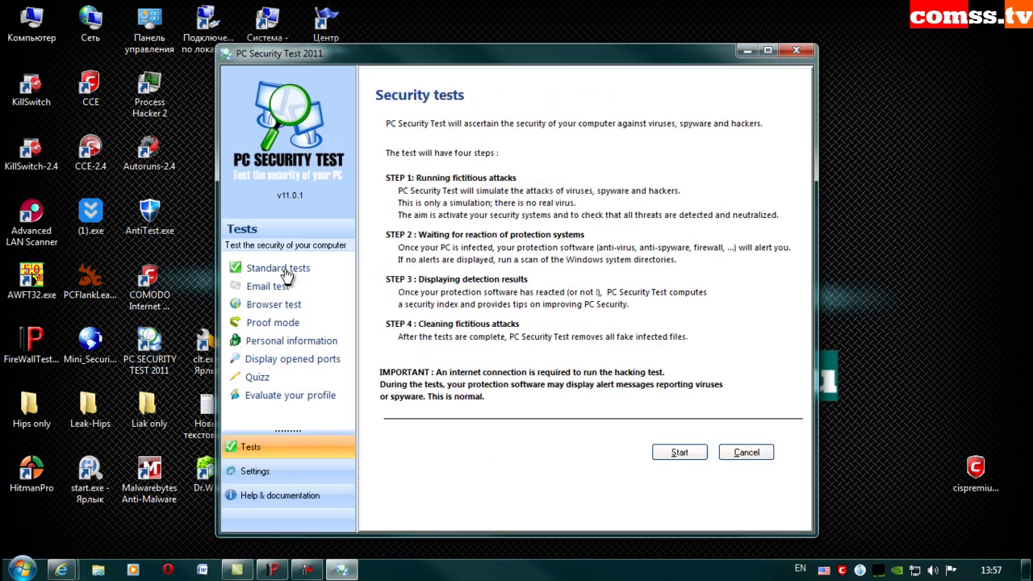
pyautogui.click(687, 453)
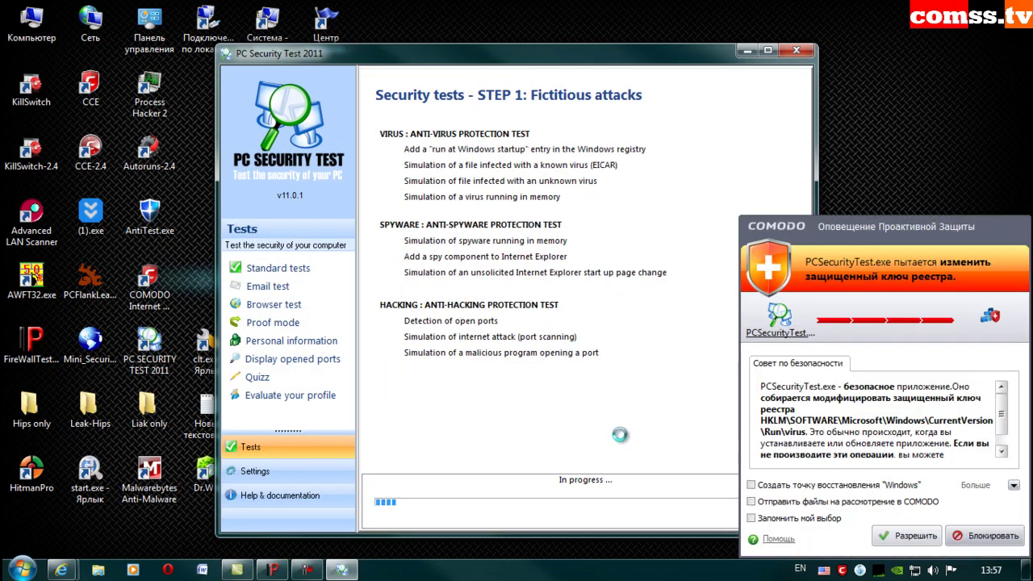
pyautogui.click(977, 536)
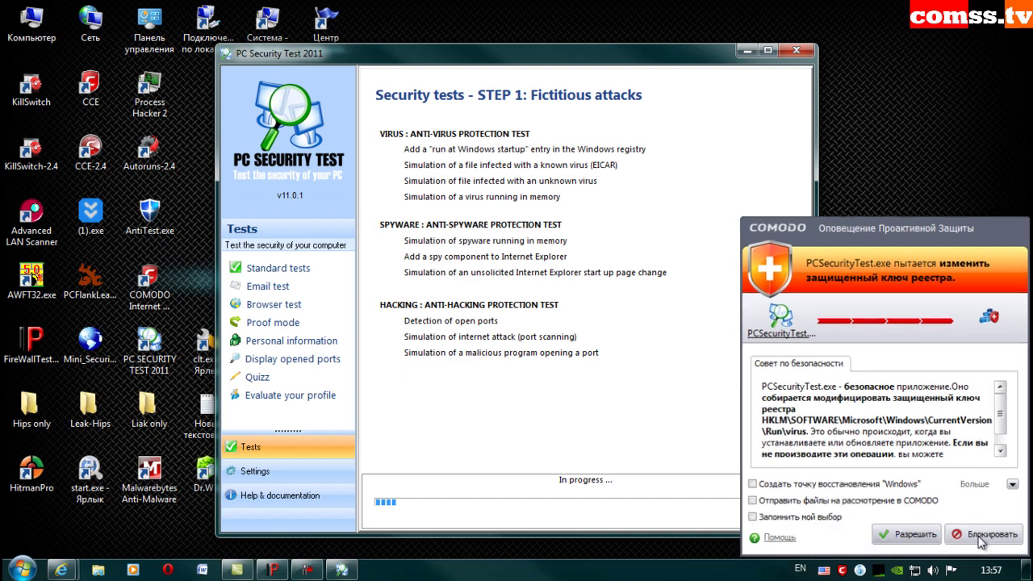
pyautogui.click(660, 347)
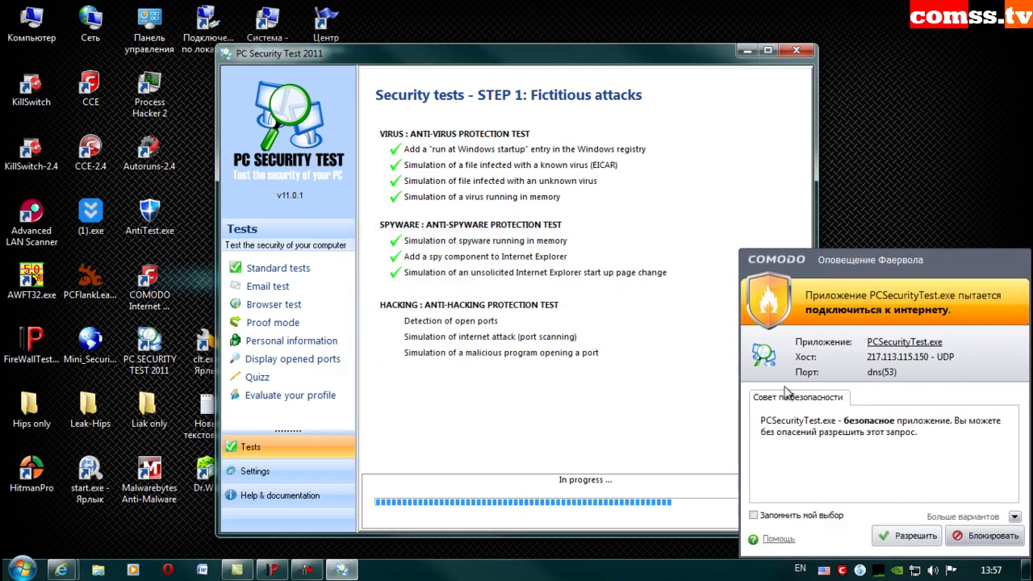
pyautogui.click(984, 536)
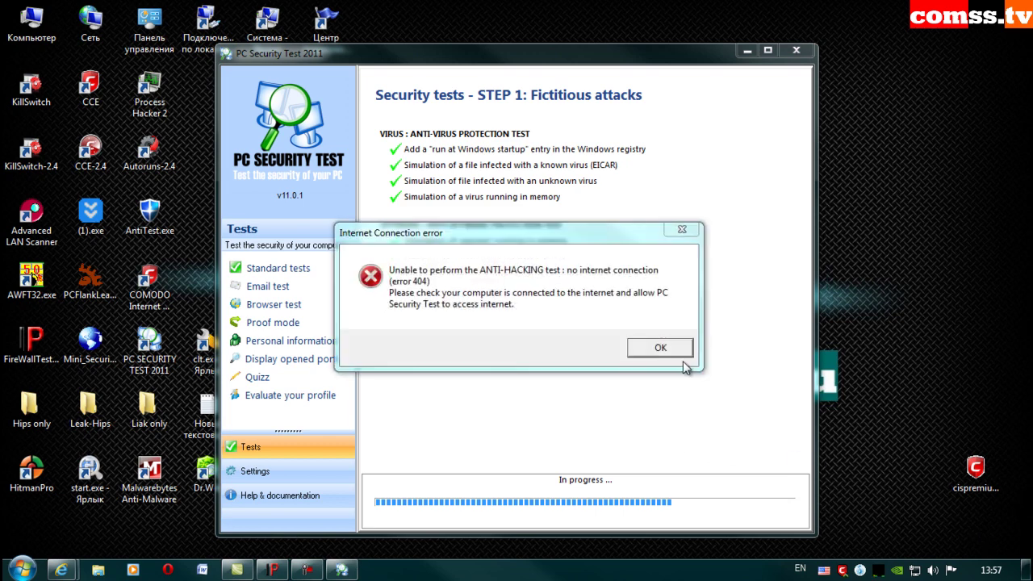
# - Dismiss the internet connection errors, block sop.exe from executing, and close PC Security Test after displaying the results
pyautogui.click(671, 348)
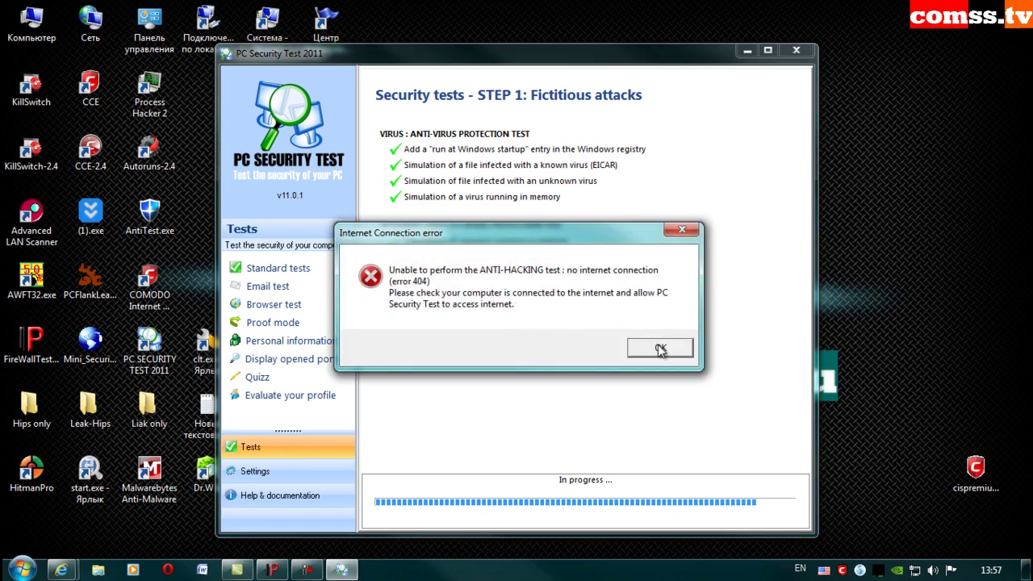
pyautogui.click(661, 348)
pyautogui.click(651, 381)
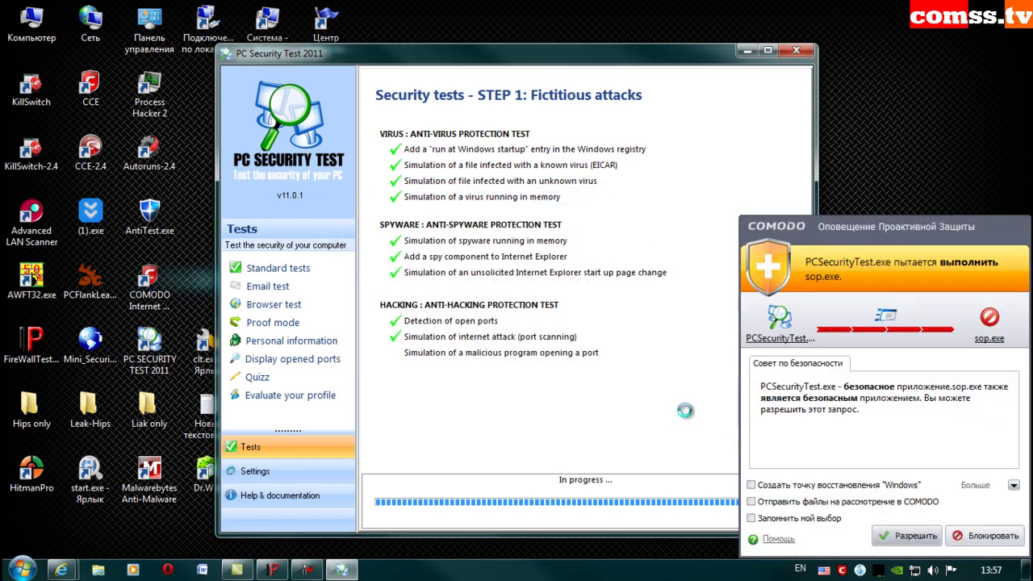
pyautogui.click(983, 538)
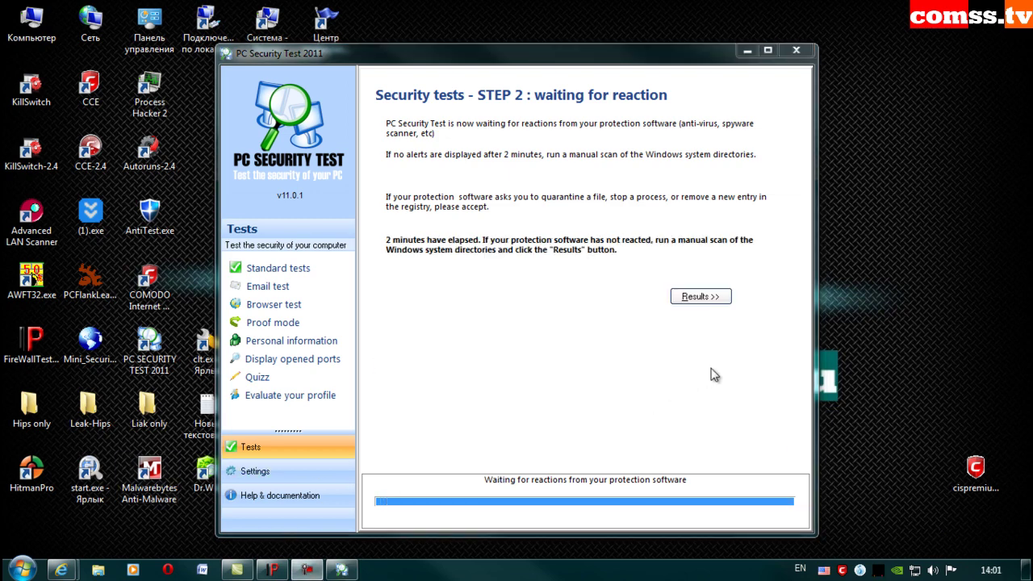
pyautogui.click(712, 299)
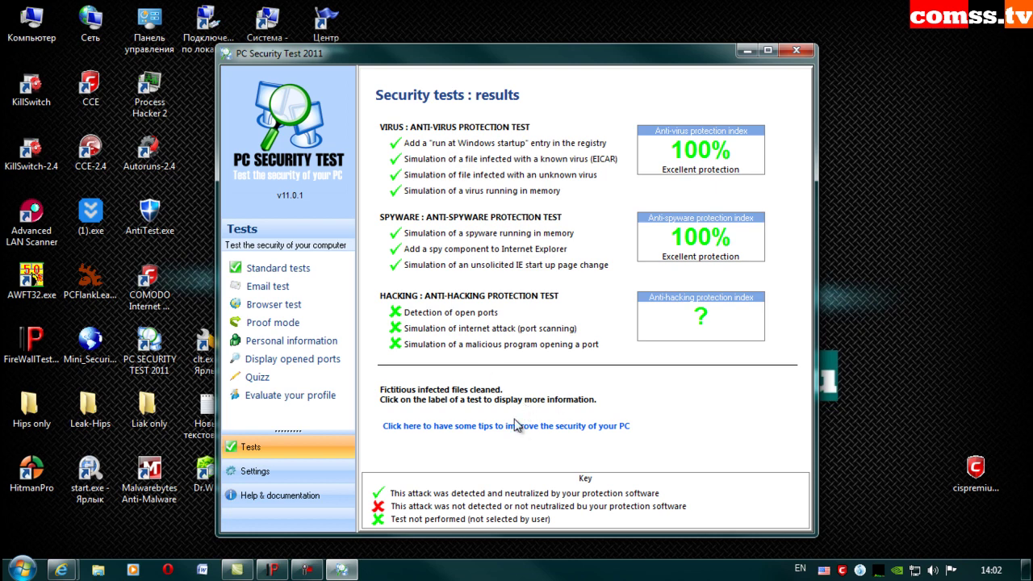
pyautogui.hotkey('alt', 'F4')
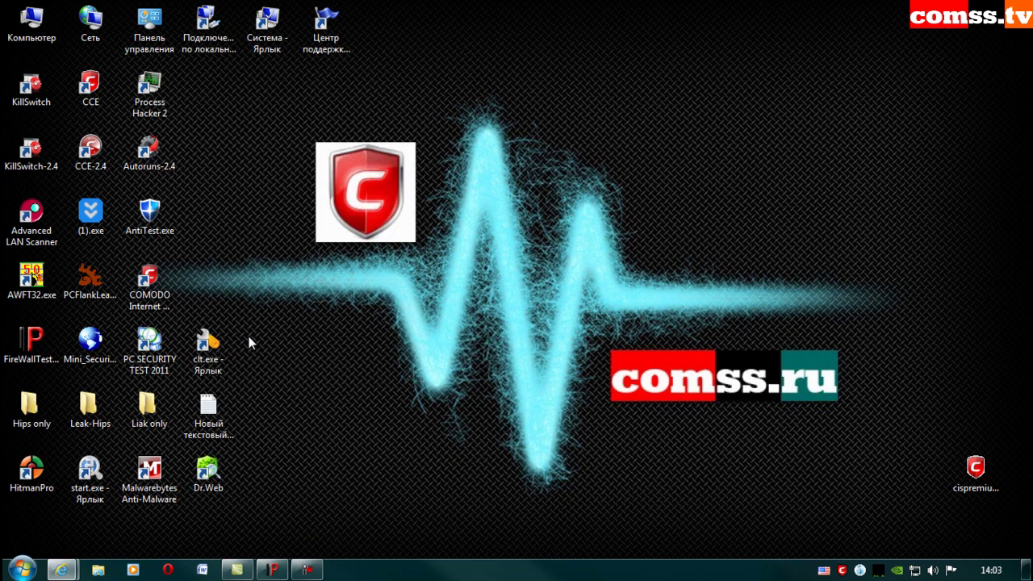
# - Launch AntiTest.exe from the desktop, add it to the antivirus exclusions, and bring the Security TestTool window fully into view
pyautogui.doubleClick(149, 214)
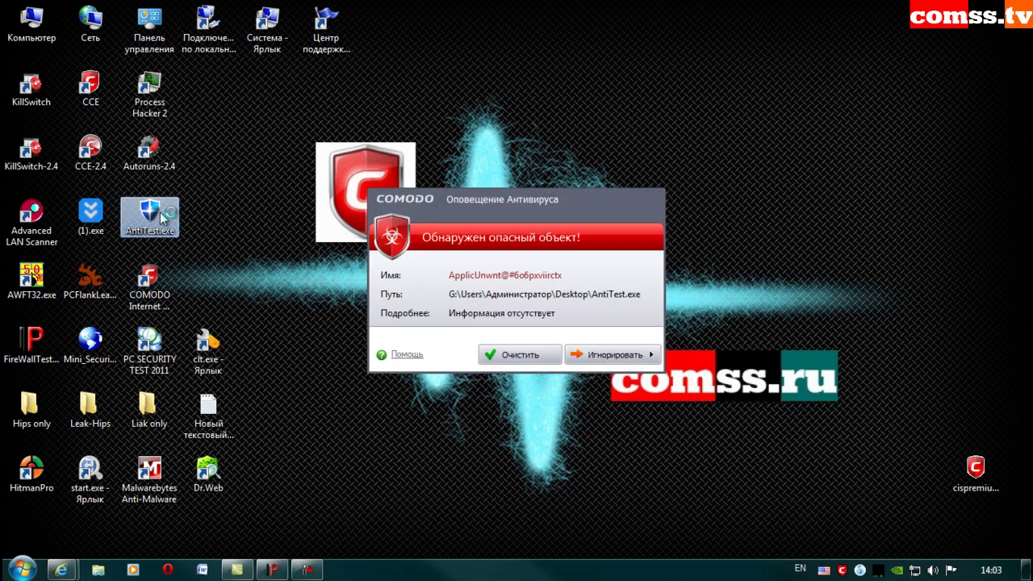
pyautogui.click(607, 354)
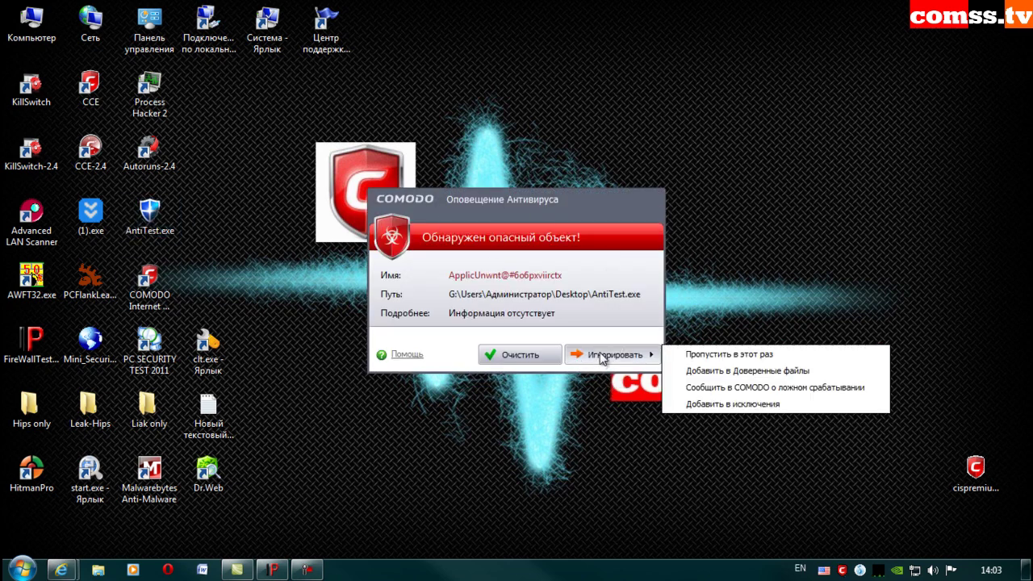
pyautogui.click(741, 405)
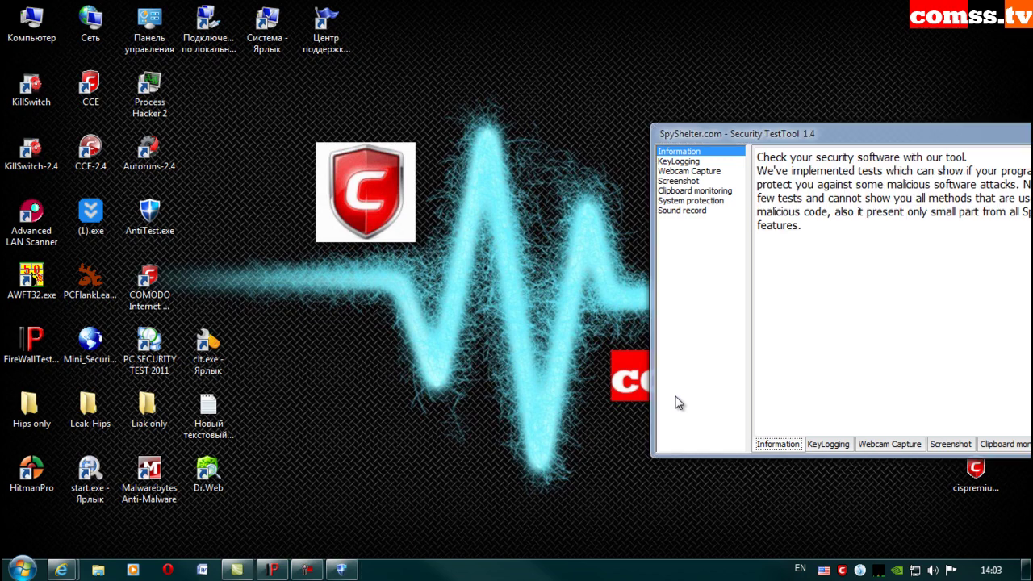
pyautogui.moveTo(879, 137); pyautogui.dragTo(535, 147)
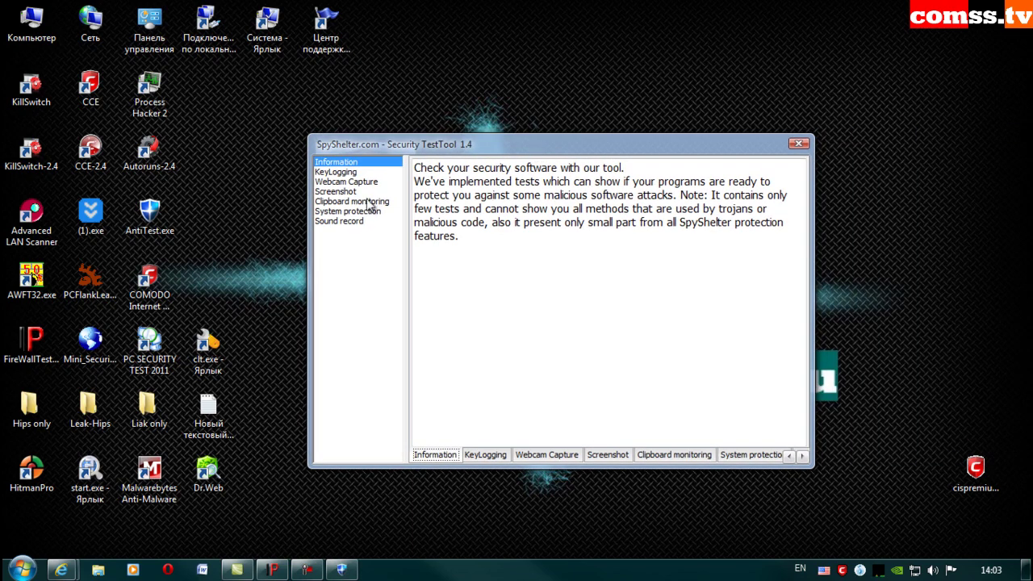
# - Block AntiTest.exe from modifying the explorer.exe user interface, run the keylogging test and dismiss its message
pyautogui.click(351, 173)
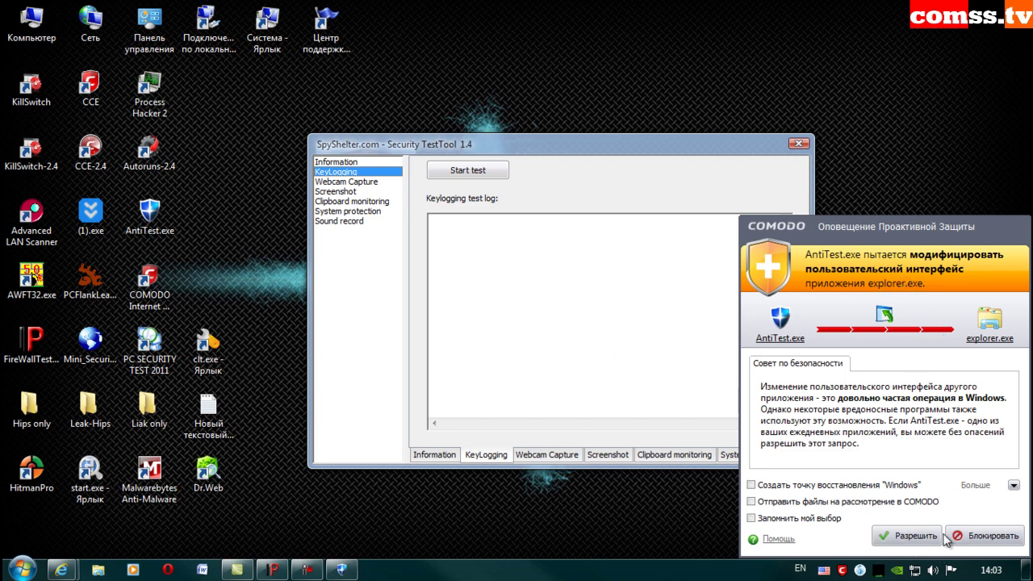
pyautogui.click(979, 537)
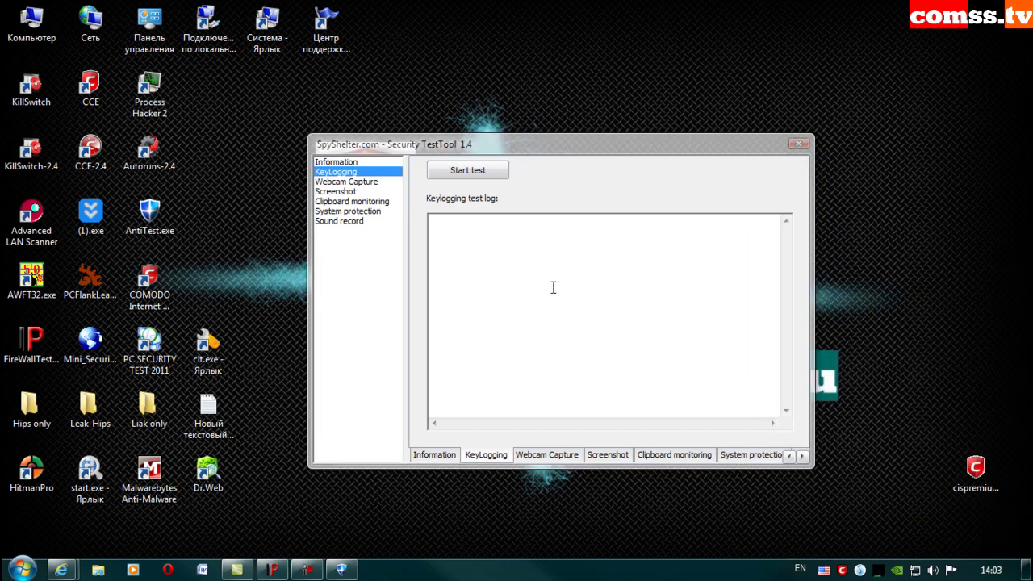
pyautogui.click(468, 170)
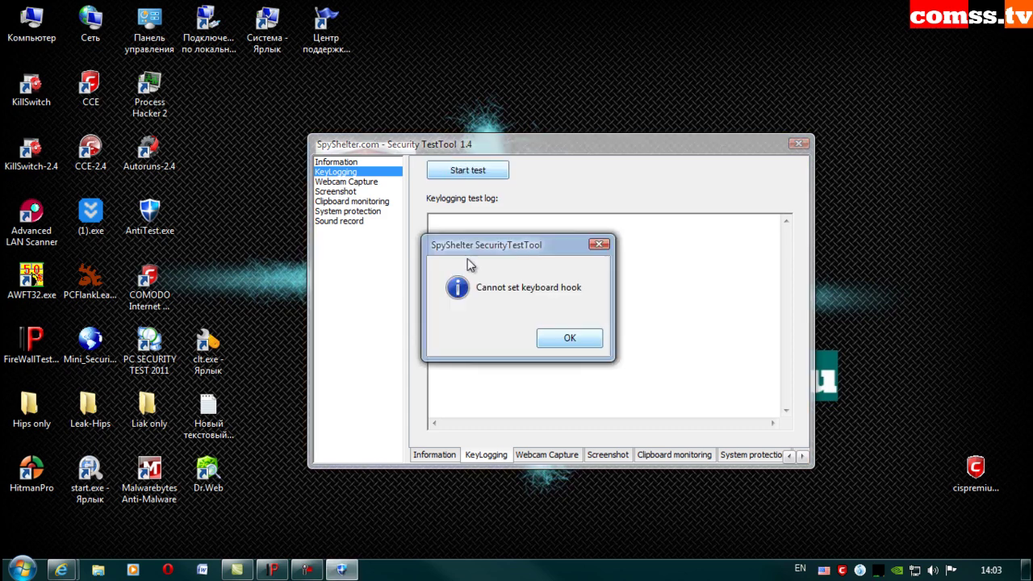
pyautogui.click(568, 340)
# - Run two of the screenshot capture tests, ending with Test2a, and dismiss their messages
pyautogui.click(346, 192)
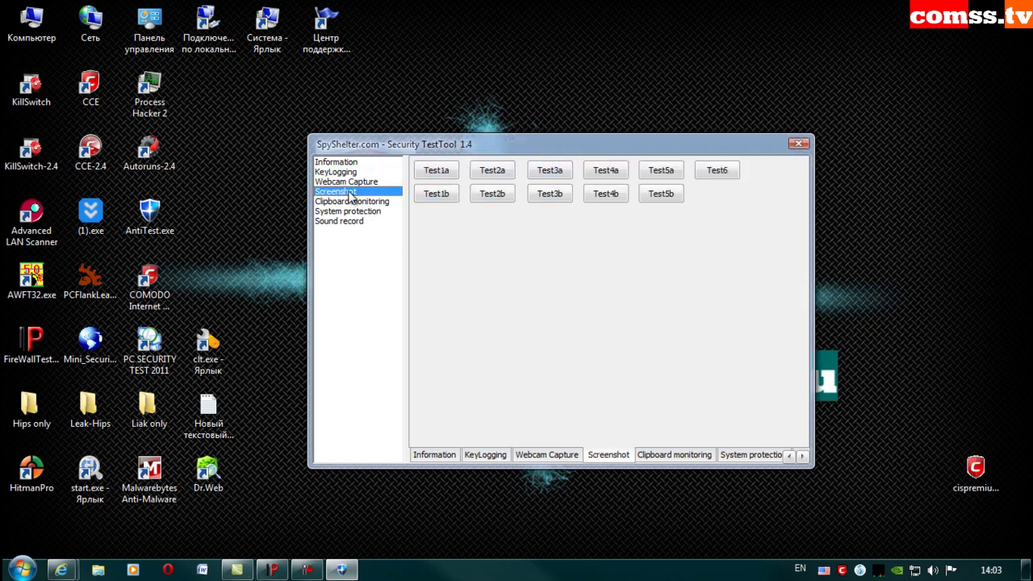
pyautogui.click(436, 194)
pyautogui.press('Return')
pyautogui.click(492, 171)
pyautogui.click(565, 347)
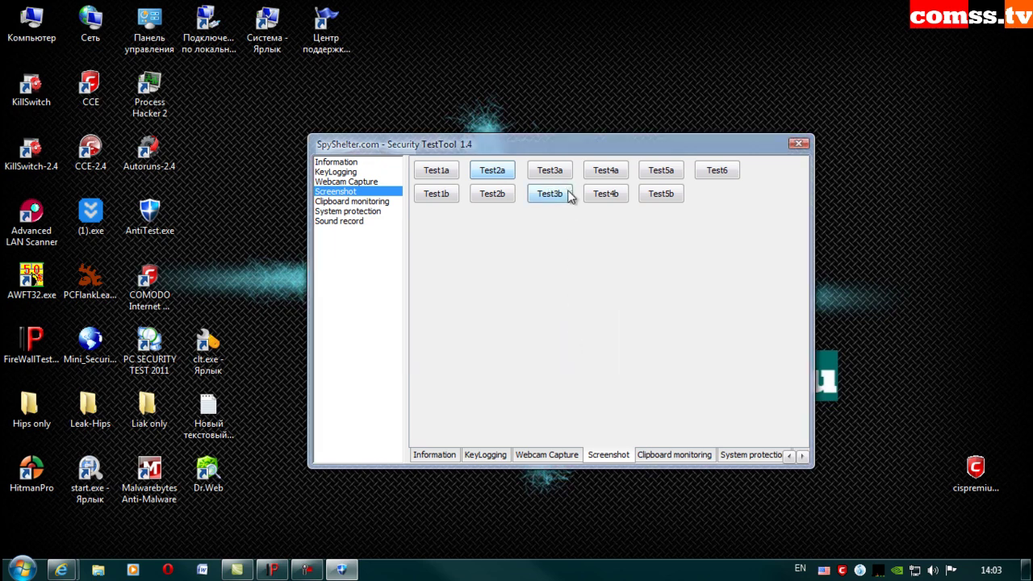
# - Run Registry access test1 and the Driver registering test under System protection, and close Security TestTool
pyautogui.click(352, 201)
pyautogui.click(355, 211)
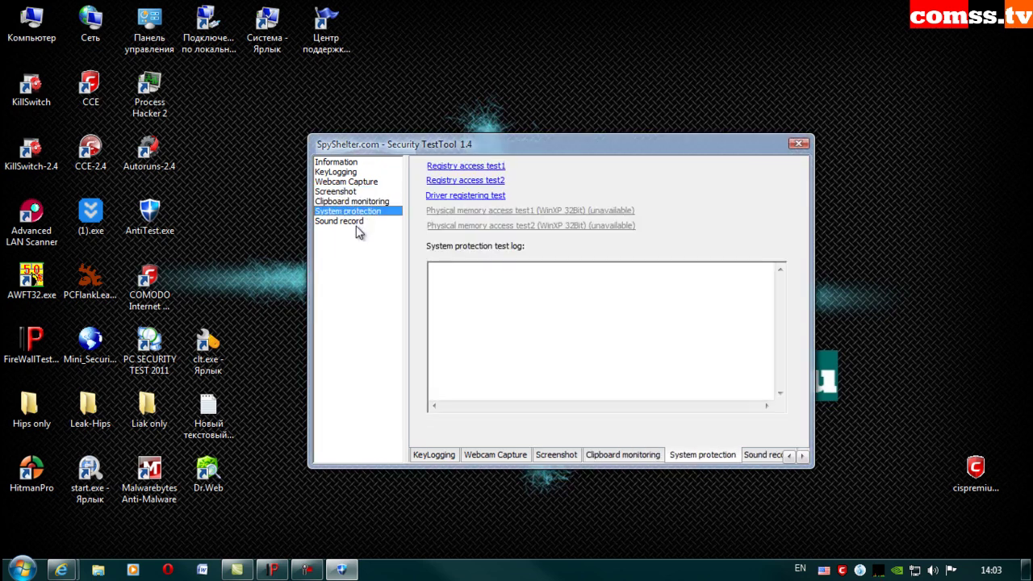
pyautogui.click(466, 168)
pyautogui.click(467, 196)
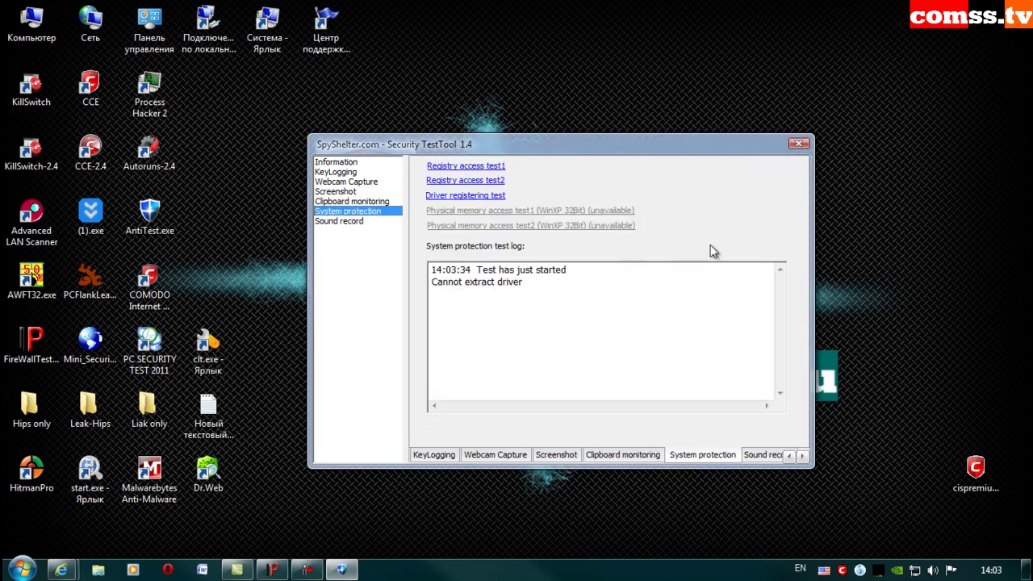
pyautogui.click(798, 143)
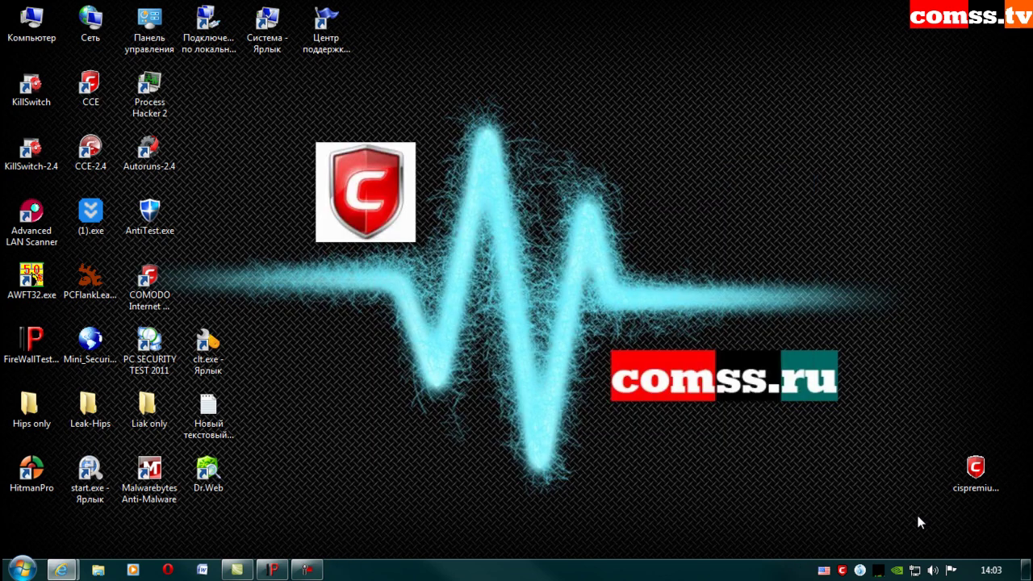
# - Relaunch AntiTest.exe, allow it to modify the explorer.exe user interface, and start the keylogging test with some trial keystrokes
pyautogui.doubleClick(150, 213)
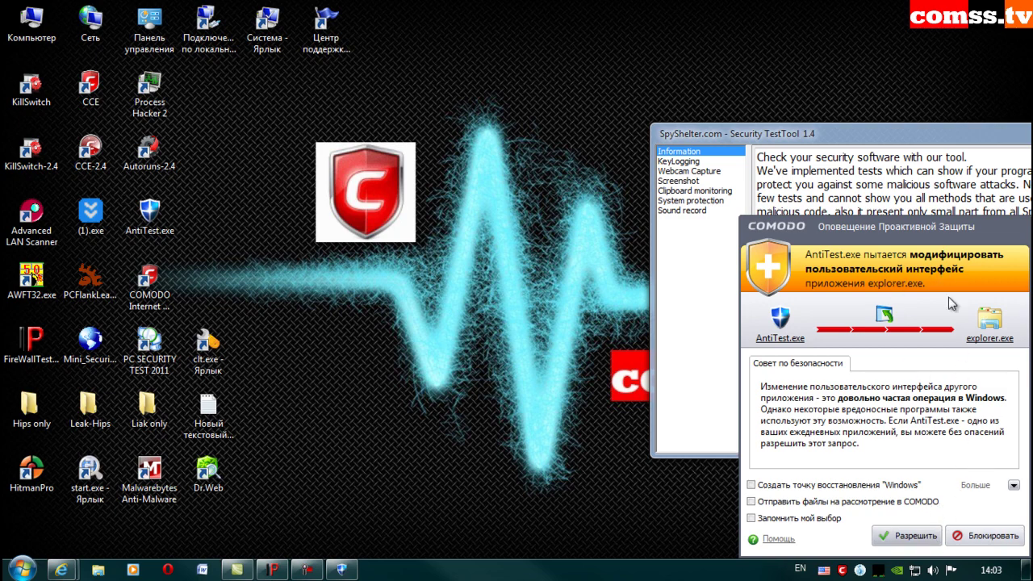
pyautogui.click(917, 538)
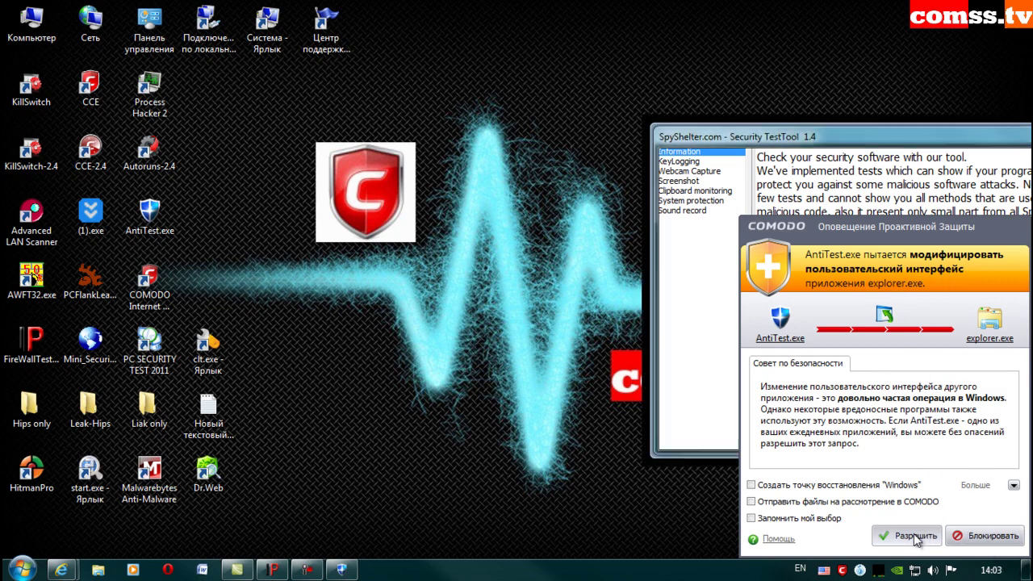
pyautogui.moveTo(933, 130); pyautogui.dragTo(614, 134)
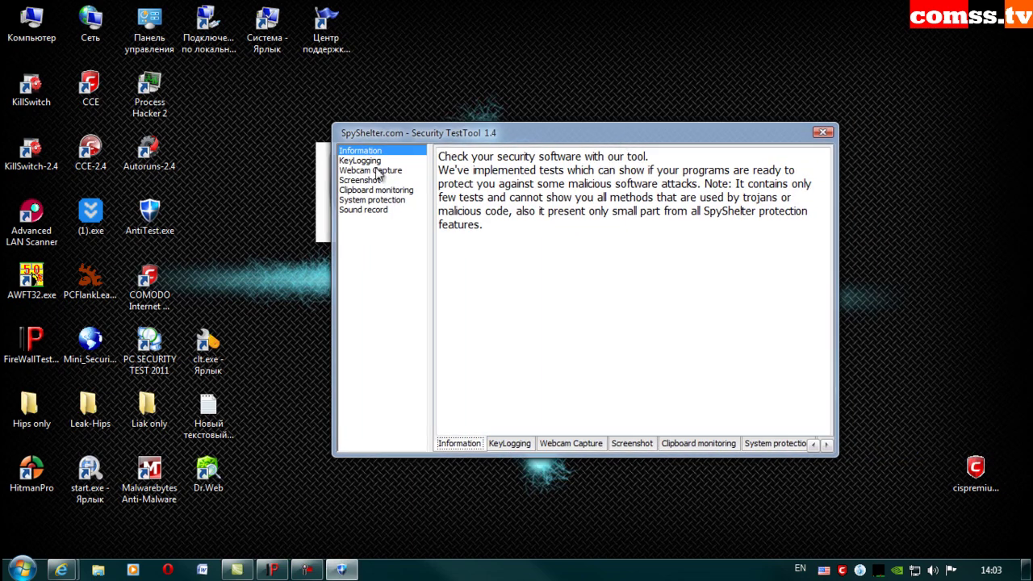
pyautogui.click(360, 161)
pyautogui.click(486, 161)
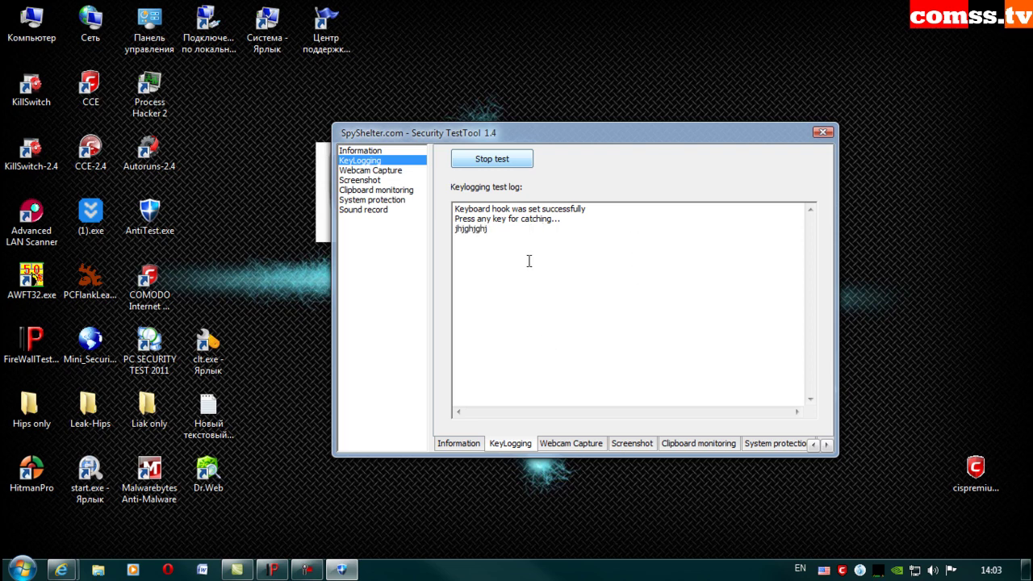
# - Run several of the screenshot capture tests, including Test3a and Test4a
pyautogui.click(360, 180)
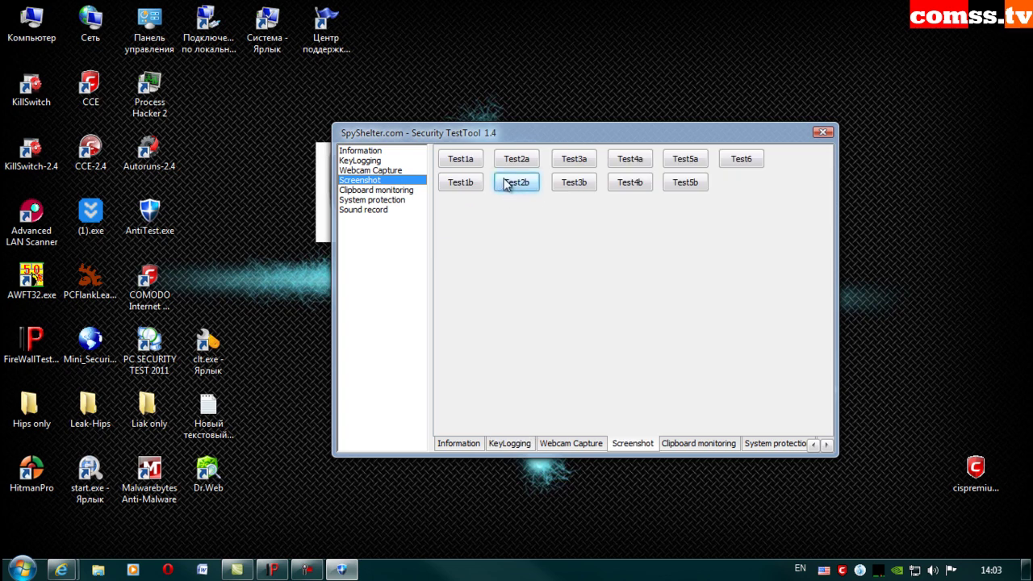
pyautogui.click(516, 182)
pyautogui.click(574, 184)
pyautogui.click(573, 161)
pyautogui.click(629, 184)
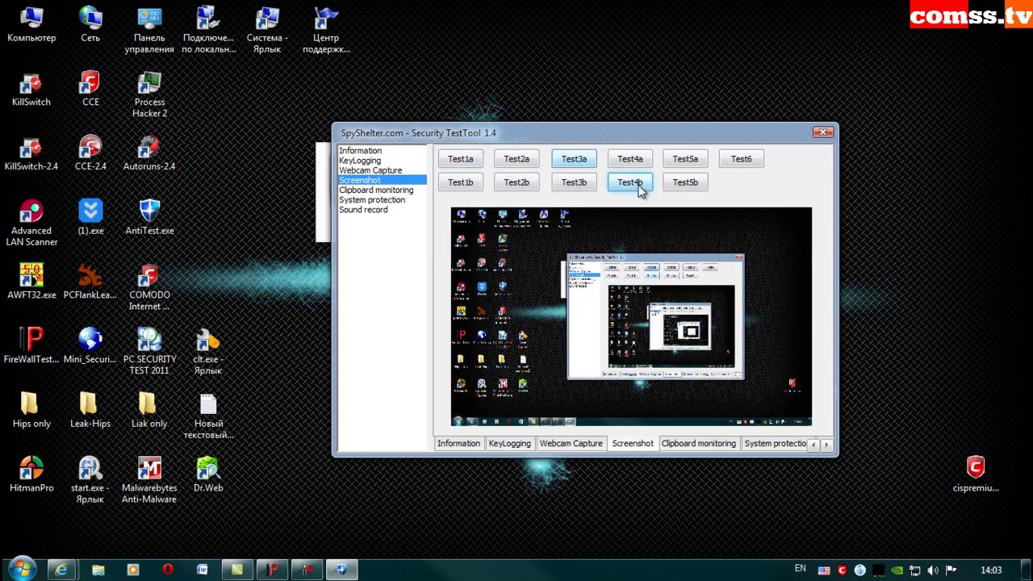
pyautogui.click(685, 184)
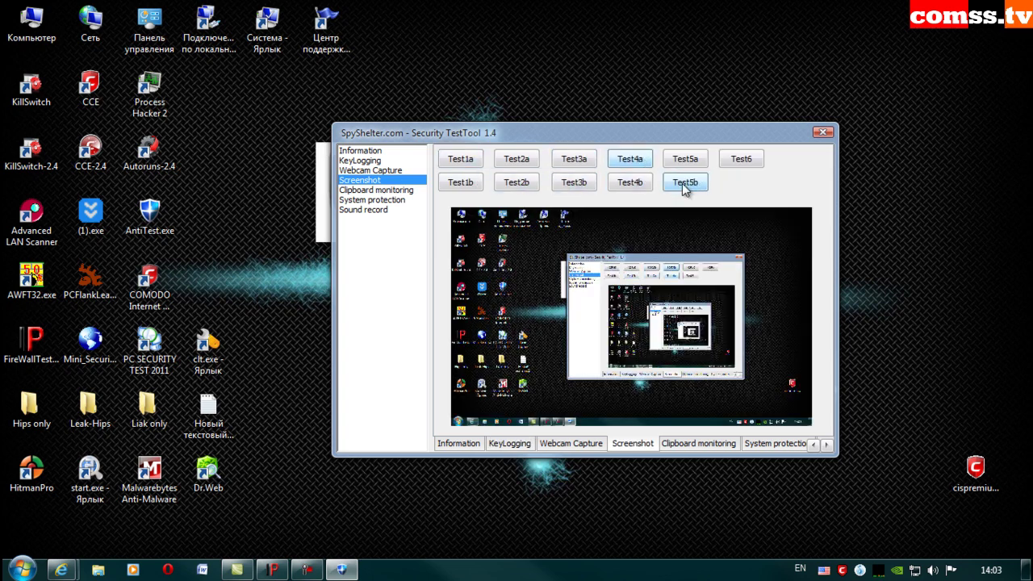
# - Run Registry access test1, Registry access test2 and the Driver registering test under System protection
pyautogui.click(373, 200)
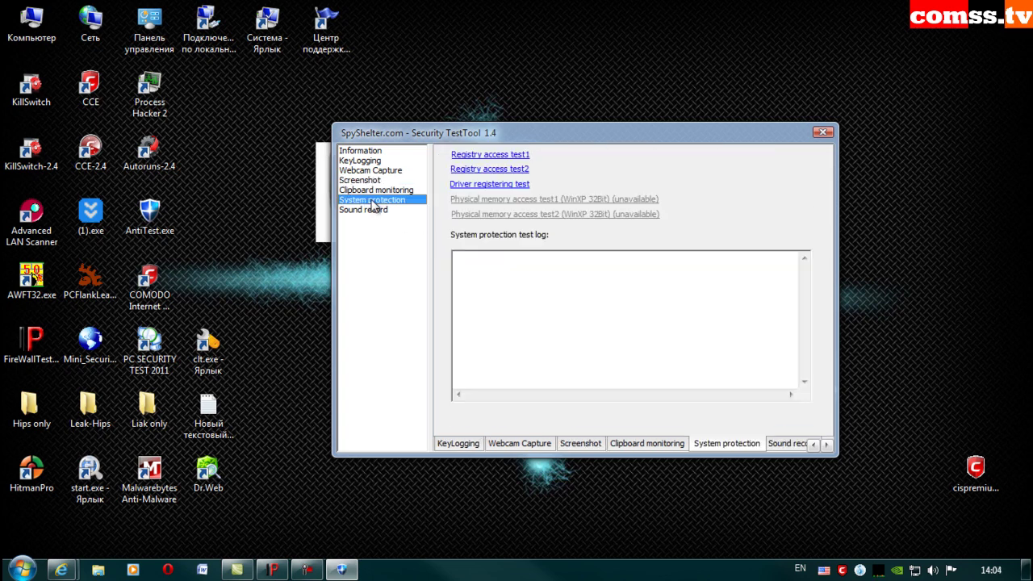
pyautogui.click(517, 156)
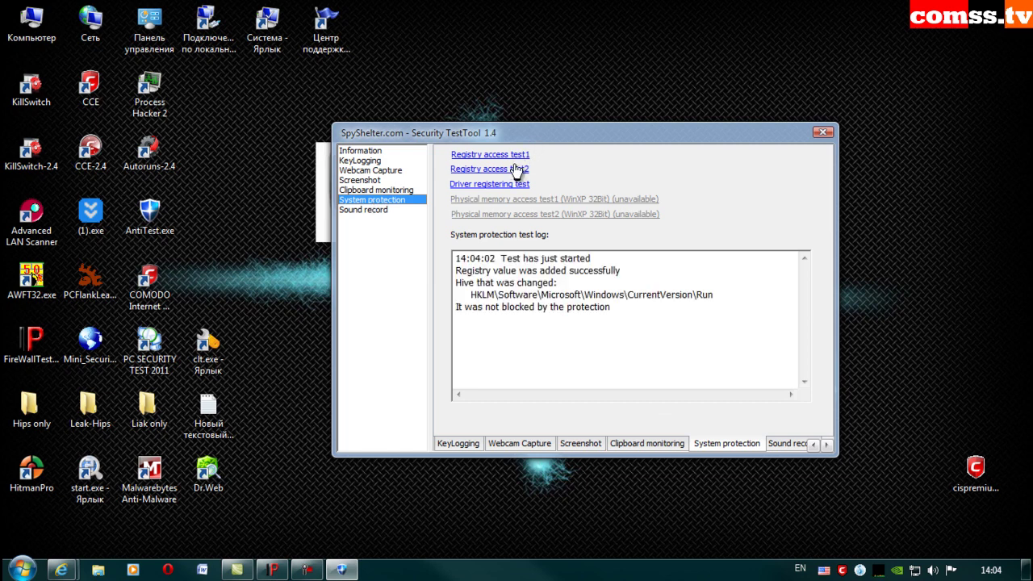
pyautogui.click(518, 169)
pyautogui.click(490, 184)
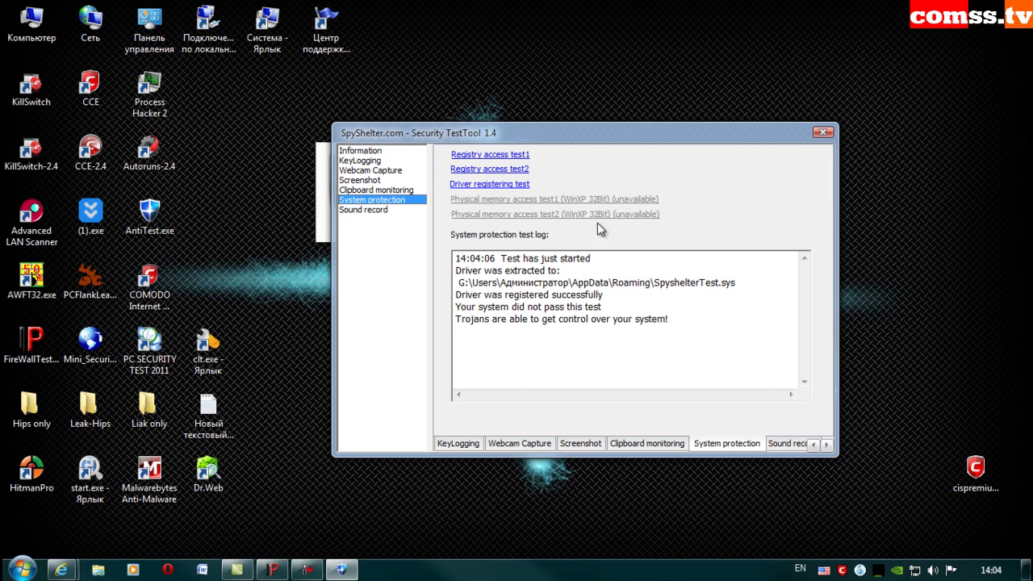
# - Start the clipboard monitoring test, open the new text document on the desktop, and allow notepad.exe direct keyboard access
pyautogui.click(360, 180)
pyautogui.click(365, 190)
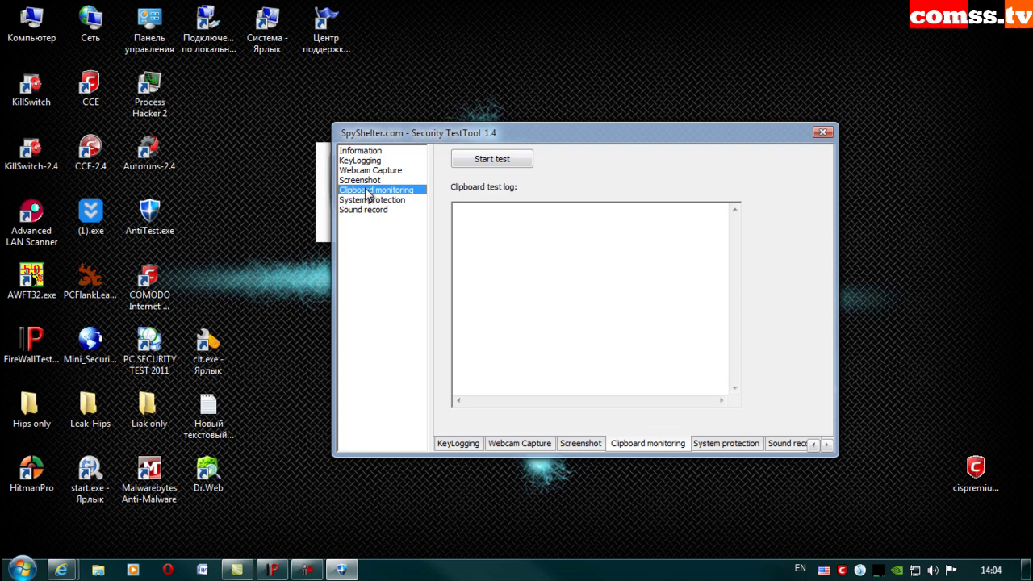
pyautogui.click(498, 166)
pyautogui.doubleClick(206, 408)
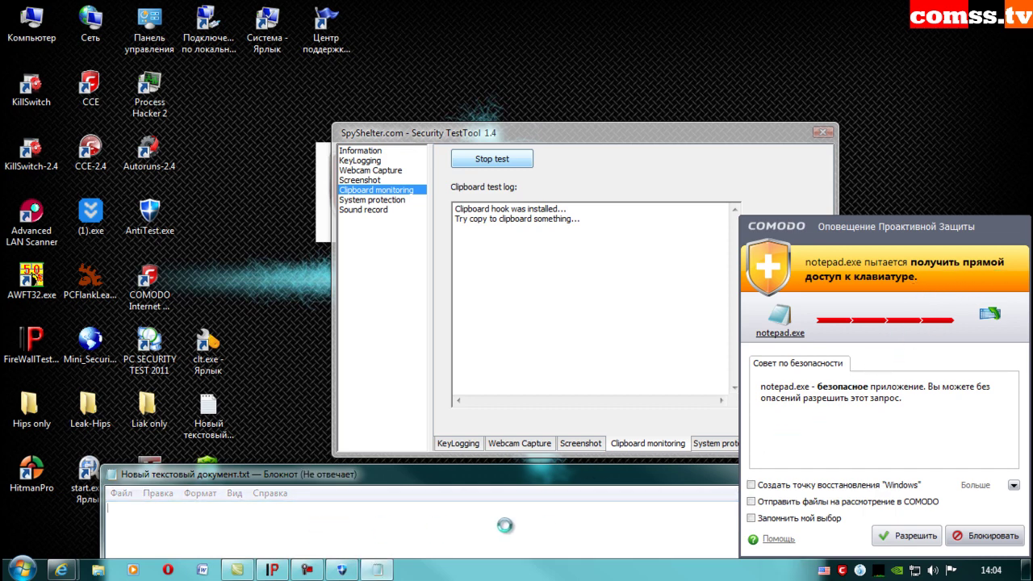
pyautogui.click(905, 536)
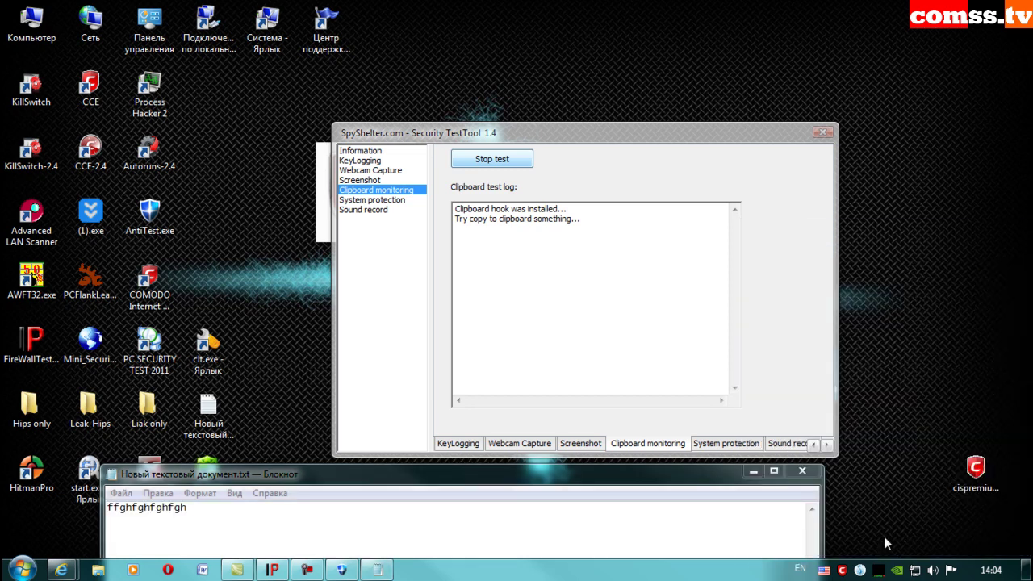
# - Extend the Notepad text to "ffghfghfghfghfghfgh" and copy the whole line to the clipboard
pyautogui.click(194, 508)
pyautogui.write('fghfgh')
pyautogui.moveTo(240, 509); pyautogui.dragTo(93, 507)
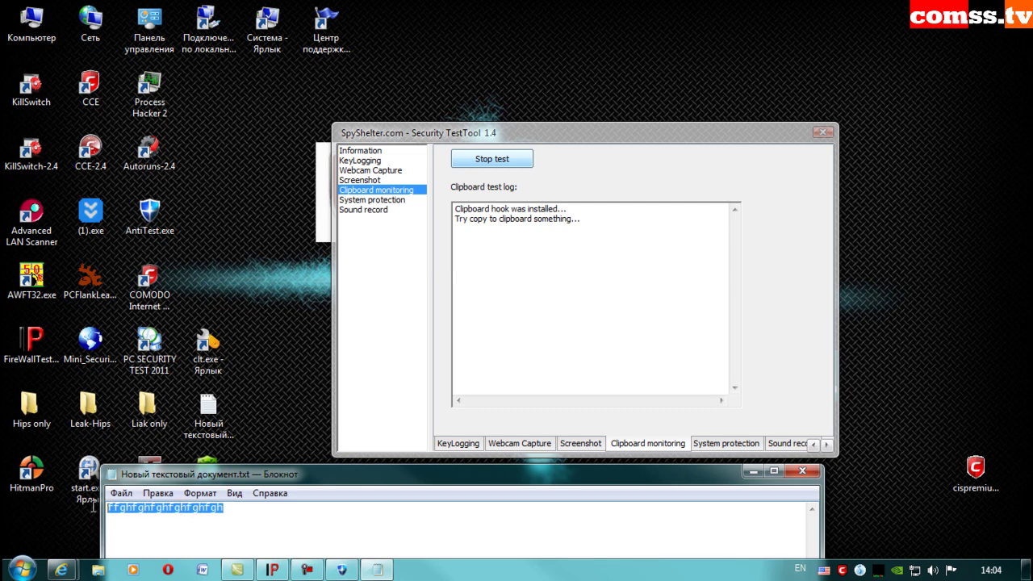
pyautogui.rightClick(169, 507)
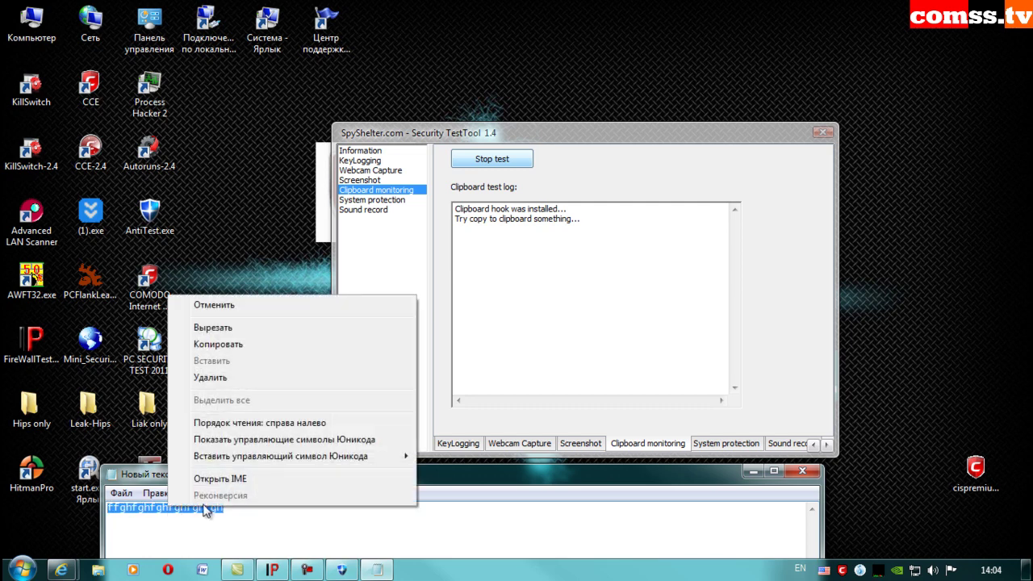
pyautogui.click(211, 347)
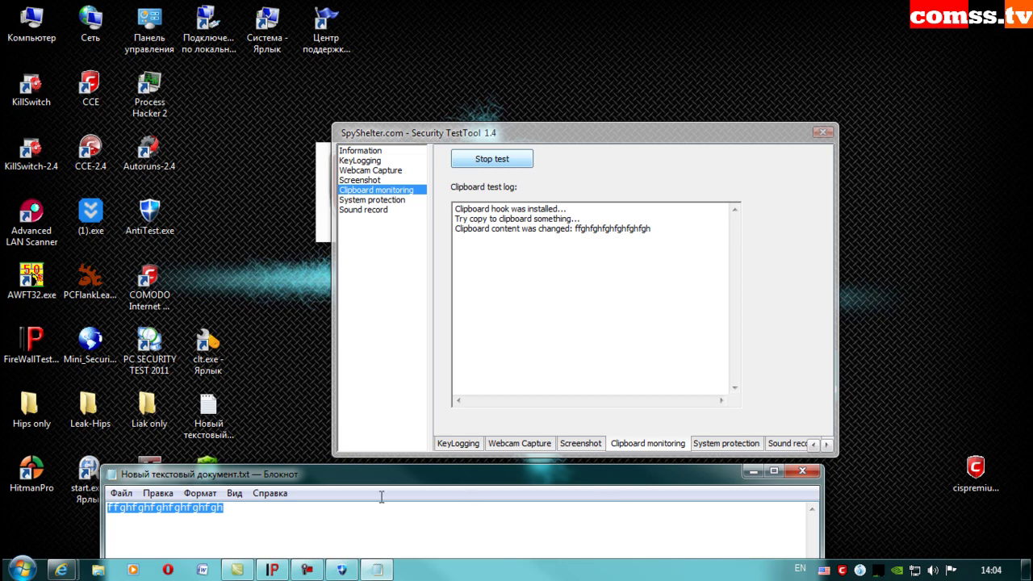
# - Close the text document without saving its changes and close Security TestTool
pyautogui.click(380, 539)
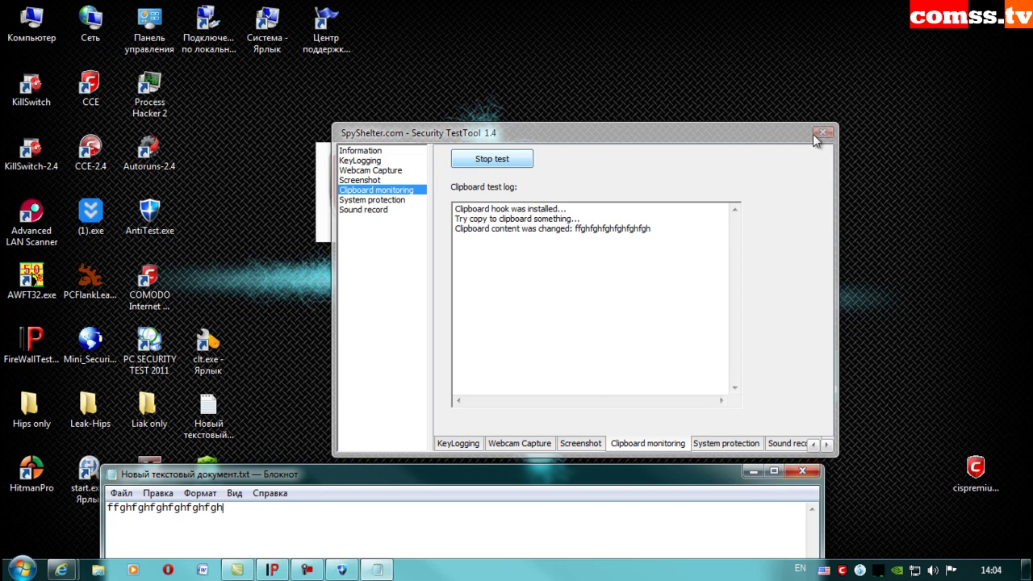
pyautogui.click(803, 471)
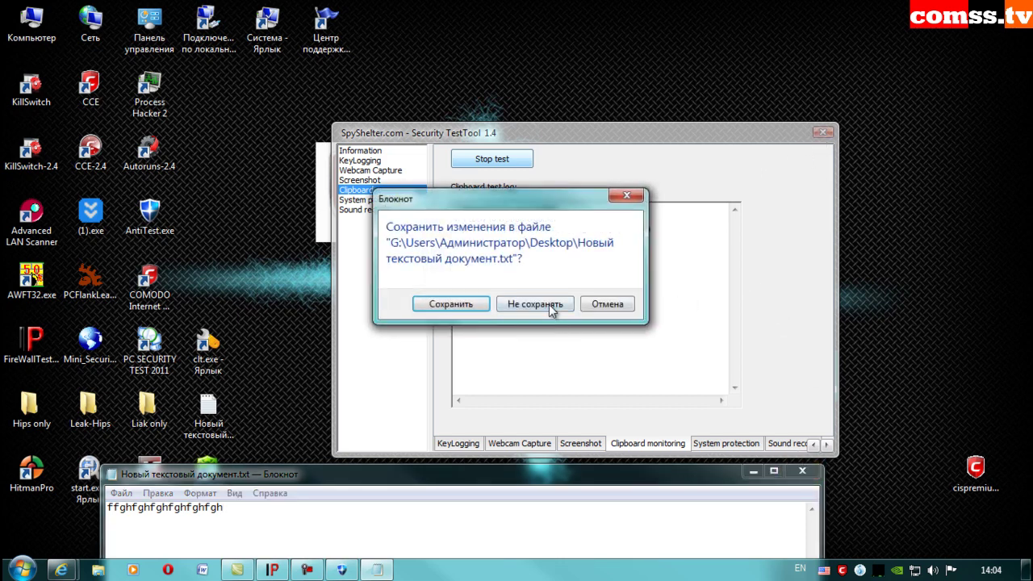
pyautogui.click(549, 304)
pyautogui.click(823, 131)
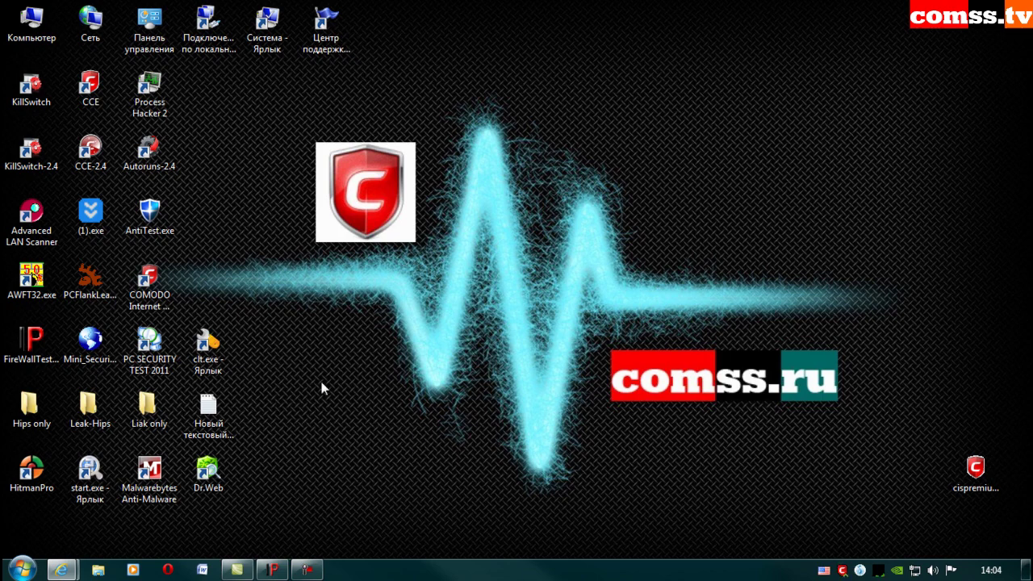
# - Run apt.exe from the apt4 folder inside Hips only, and add it to the antivirus exclusions
pyautogui.doubleClick(44, 404)
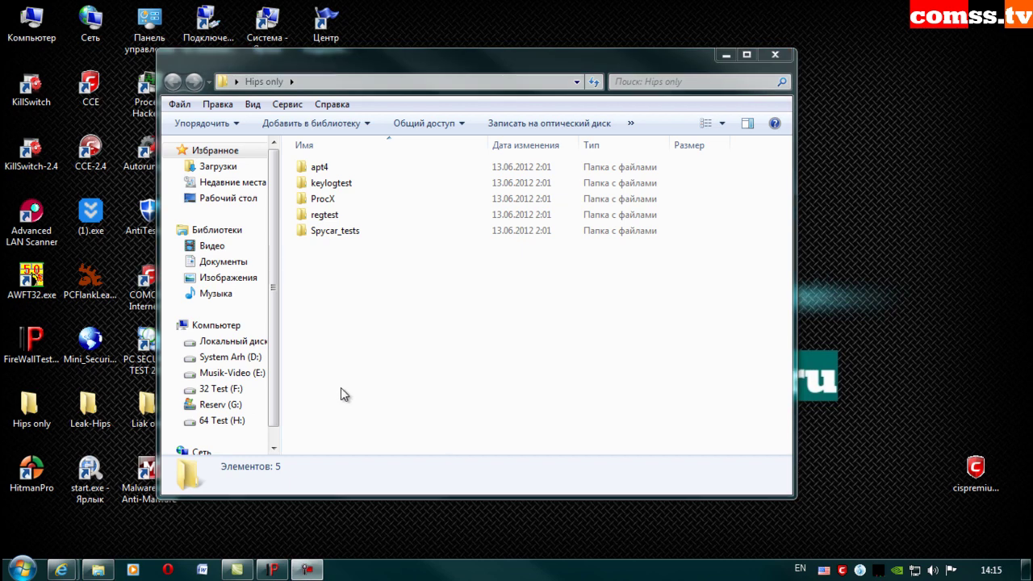
pyautogui.doubleClick(323, 170)
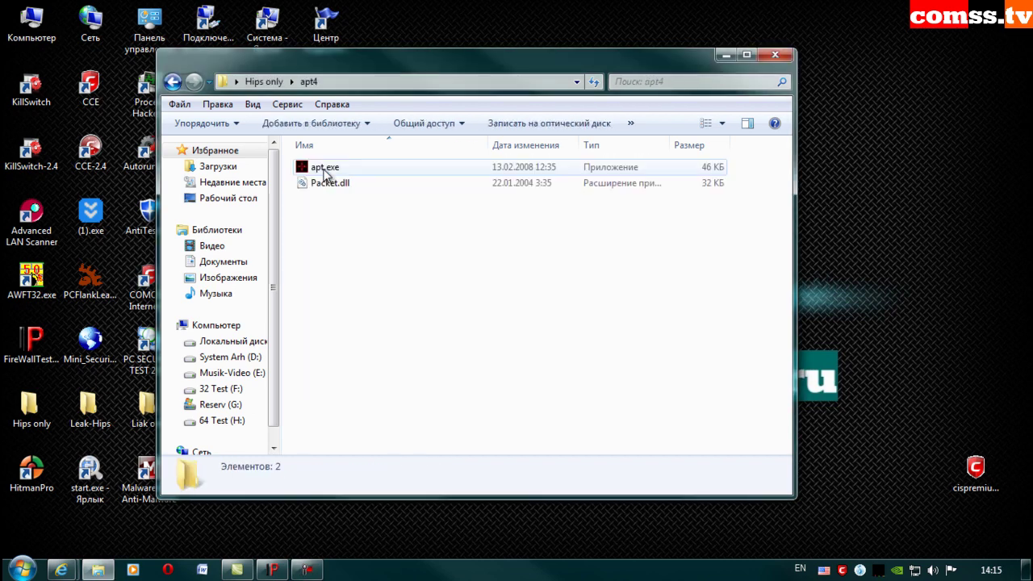
pyautogui.doubleClick(327, 170)
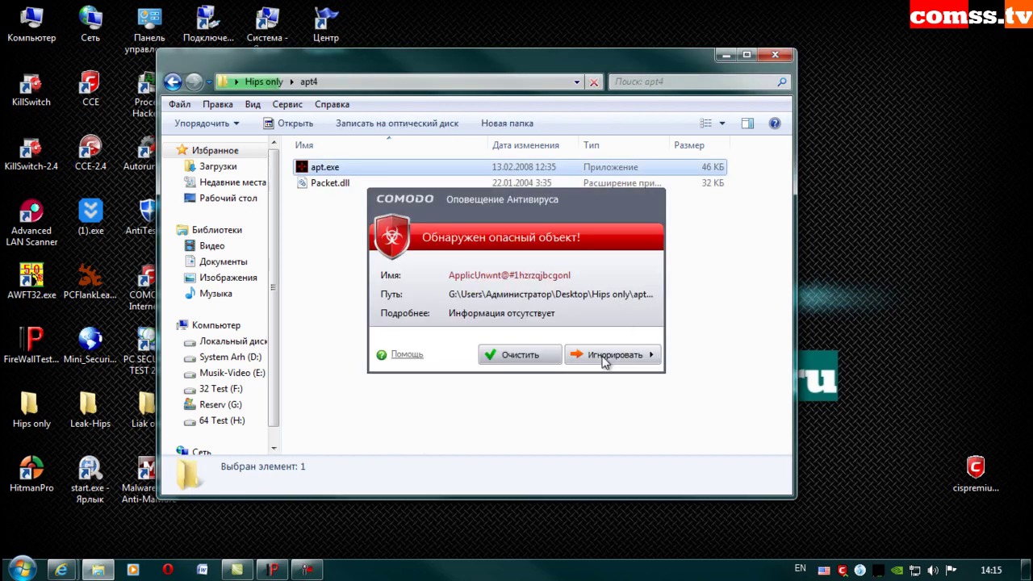
pyautogui.click(606, 362)
pyautogui.click(733, 399)
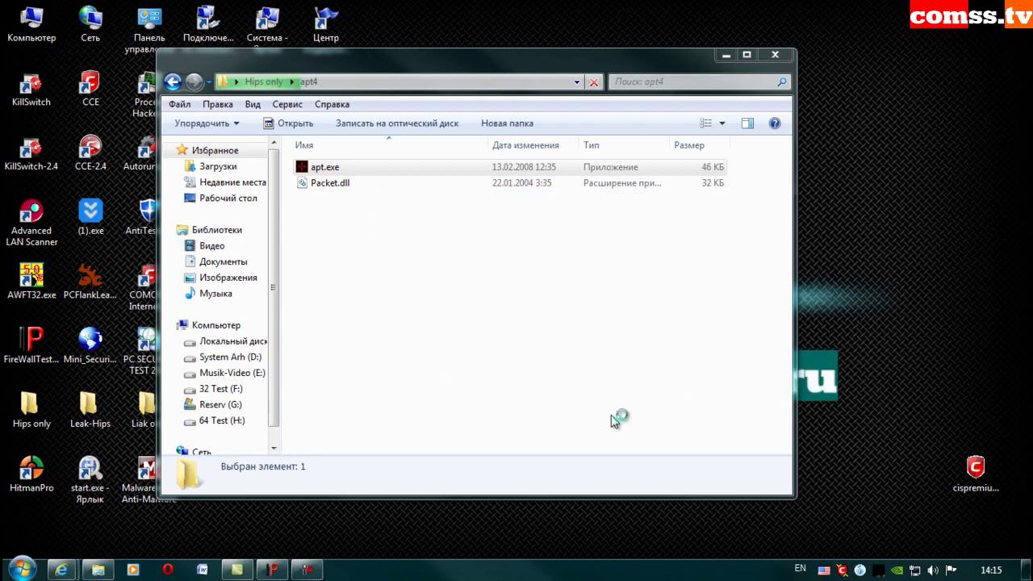
# - Add the detected leak test file from Leak-Hips to the antivirus exclusions and look through the process list in Advanced Process Termination
pyautogui.click(609, 354)
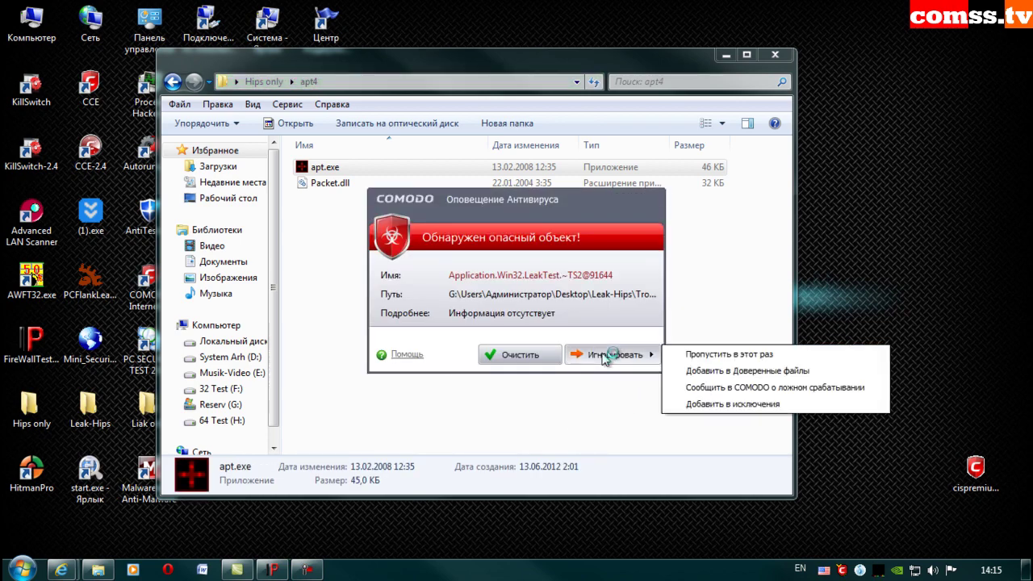
pyautogui.click(739, 404)
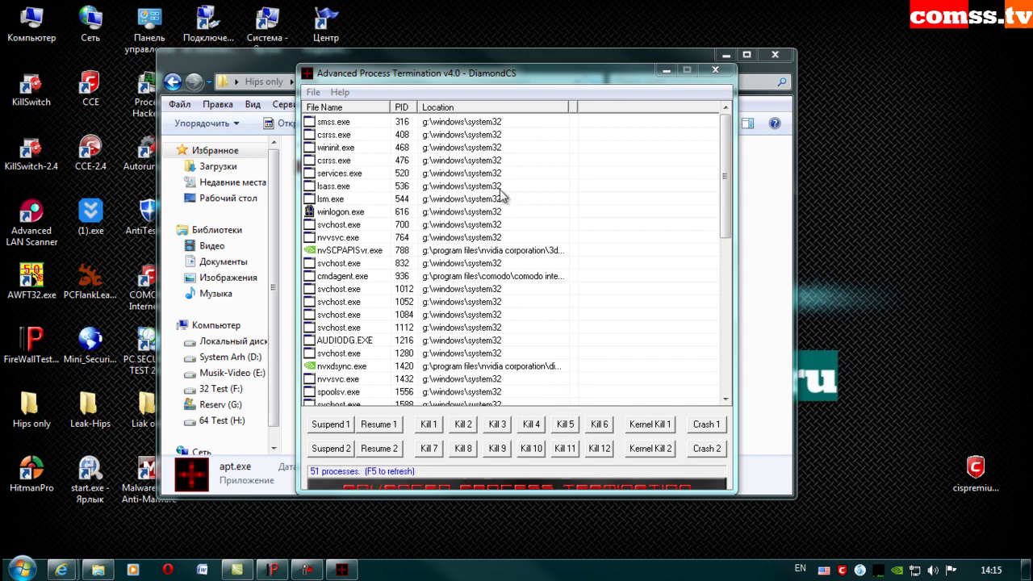
pyautogui.moveTo(723, 177); pyautogui.dragTo(732, 352)
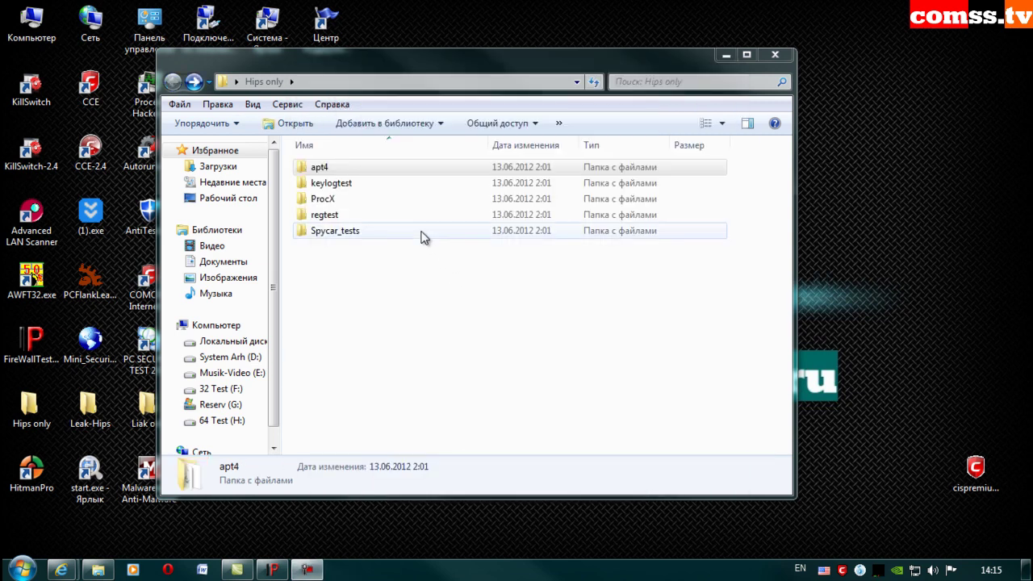
# - Run keylogtest.exe from the keylogtest folder, block its direct keyboard access, and continue past the .NET Framework exception
pyautogui.doubleClick(361, 185)
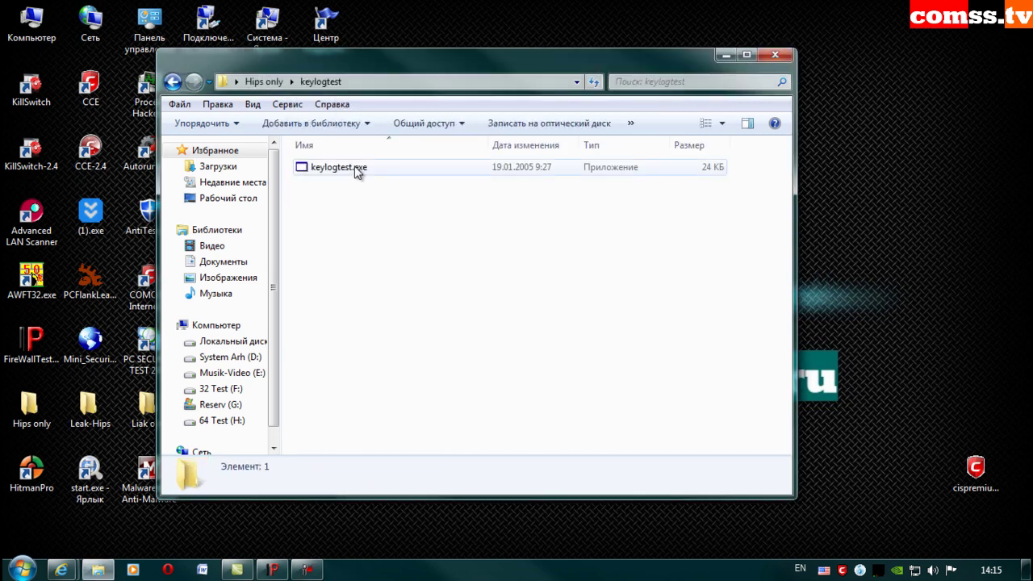
pyautogui.doubleClick(354, 168)
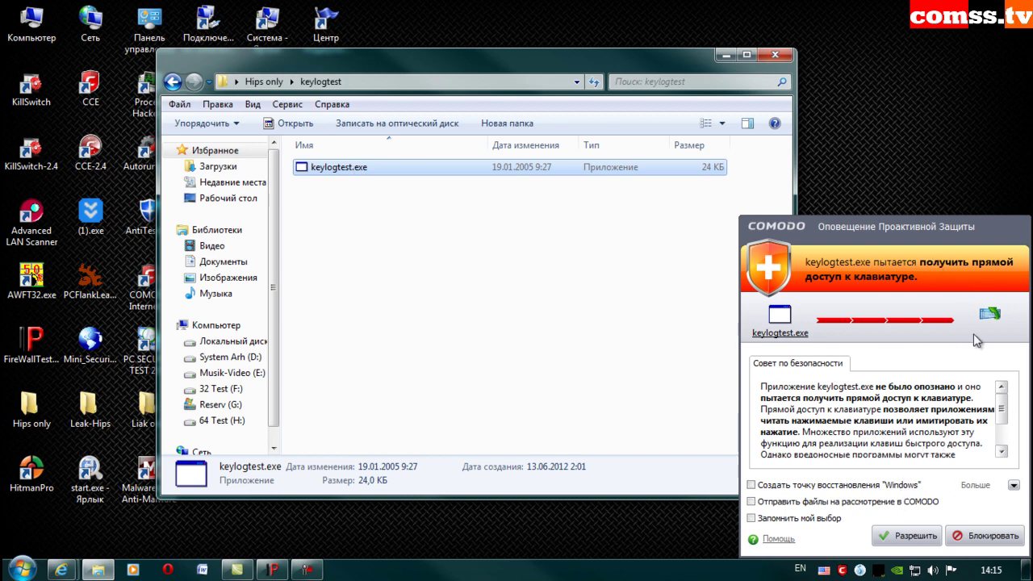
pyautogui.click(977, 534)
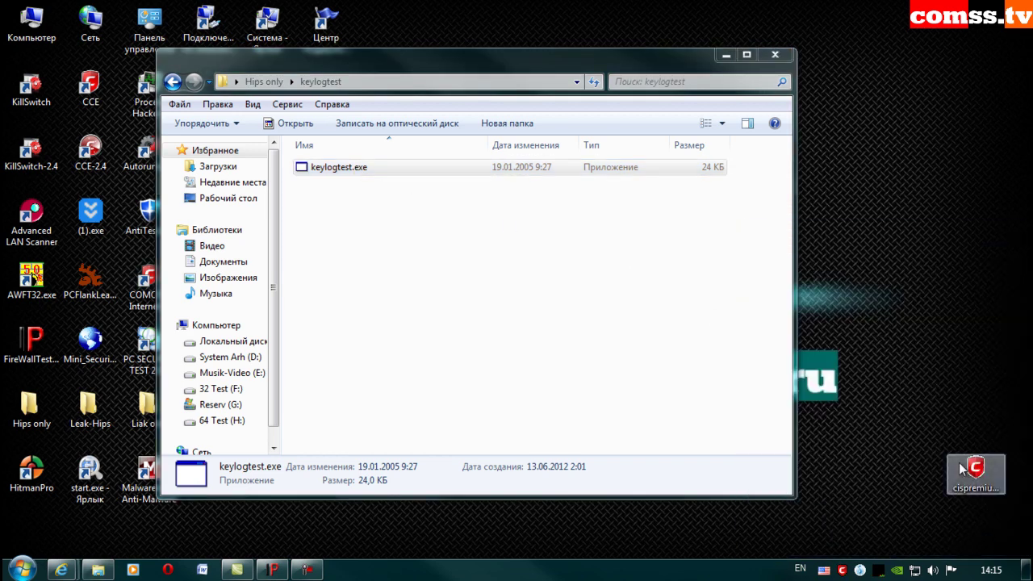
pyautogui.click(554, 331)
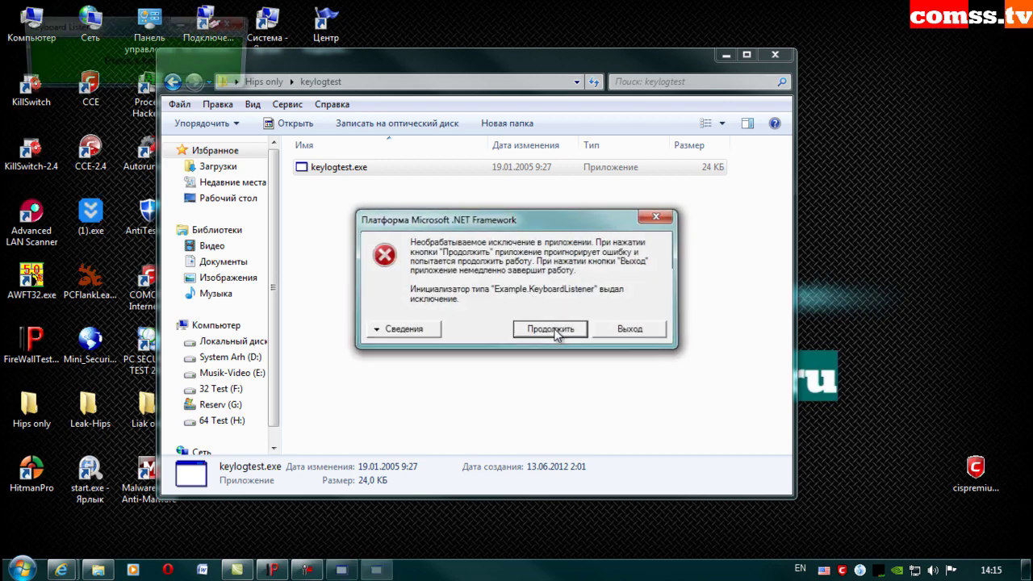
pyautogui.moveTo(102, 26); pyautogui.dragTo(466, 232)
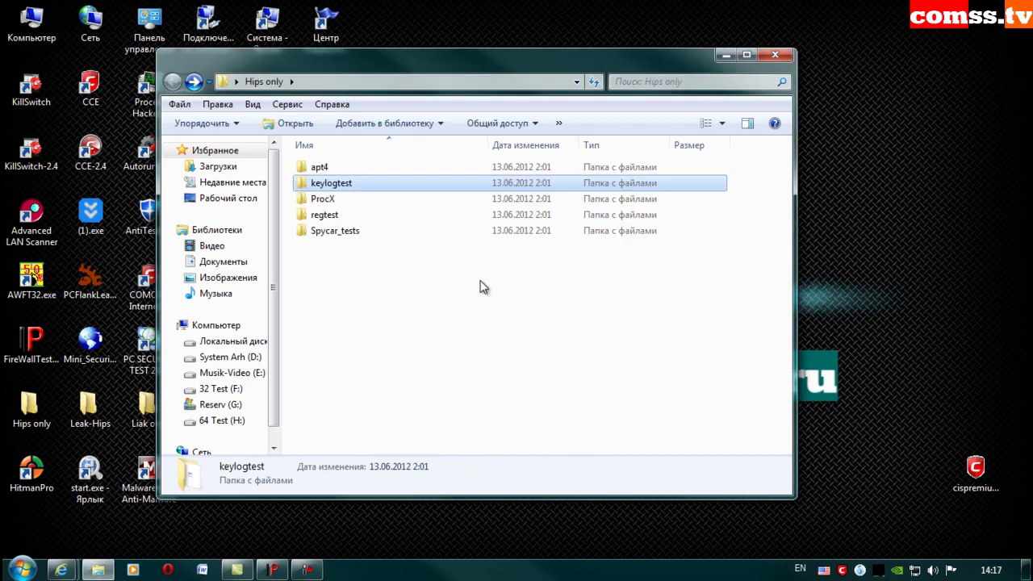
# - Run ProcX.exe from the ProcX folder to view its process list, and exit the program
pyautogui.doubleClick(356, 202)
pyautogui.doubleClick(336, 167)
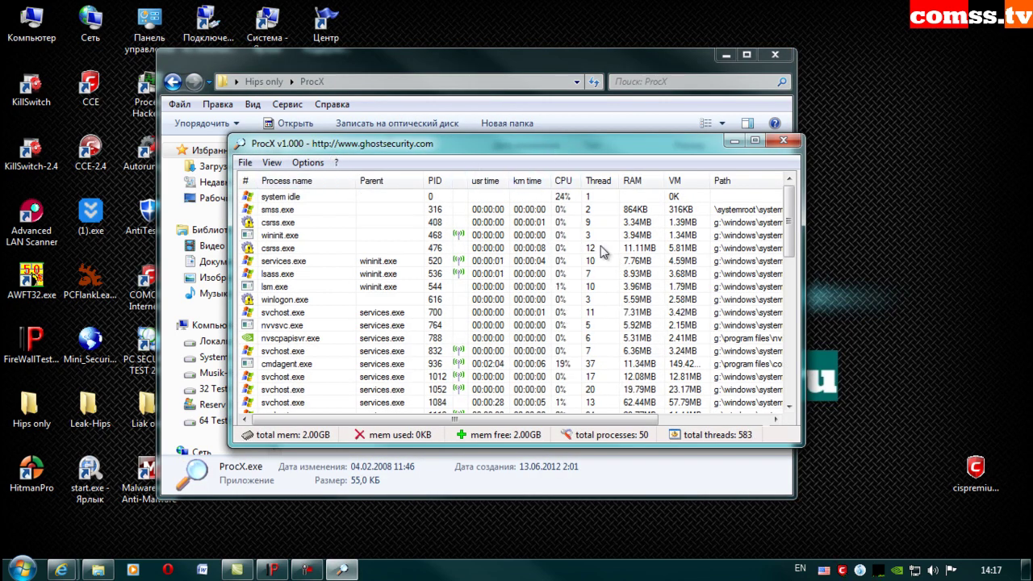
pyautogui.moveTo(791, 219)
pyautogui.mouseDown()
pyautogui.moveTo(794, 367)
pyautogui.moveTo(794, 234)
pyautogui.mouseUp()
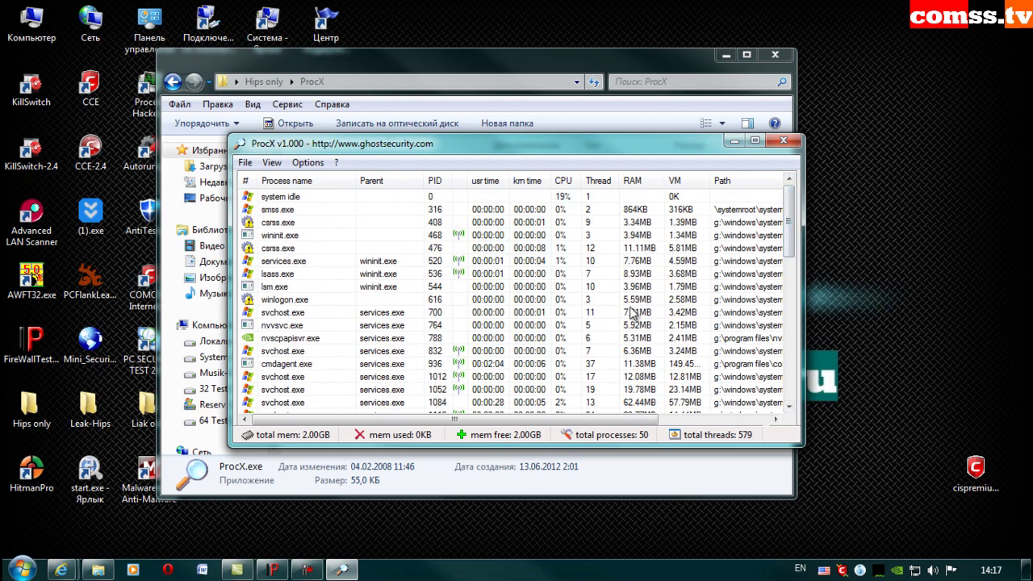
pyautogui.click(782, 145)
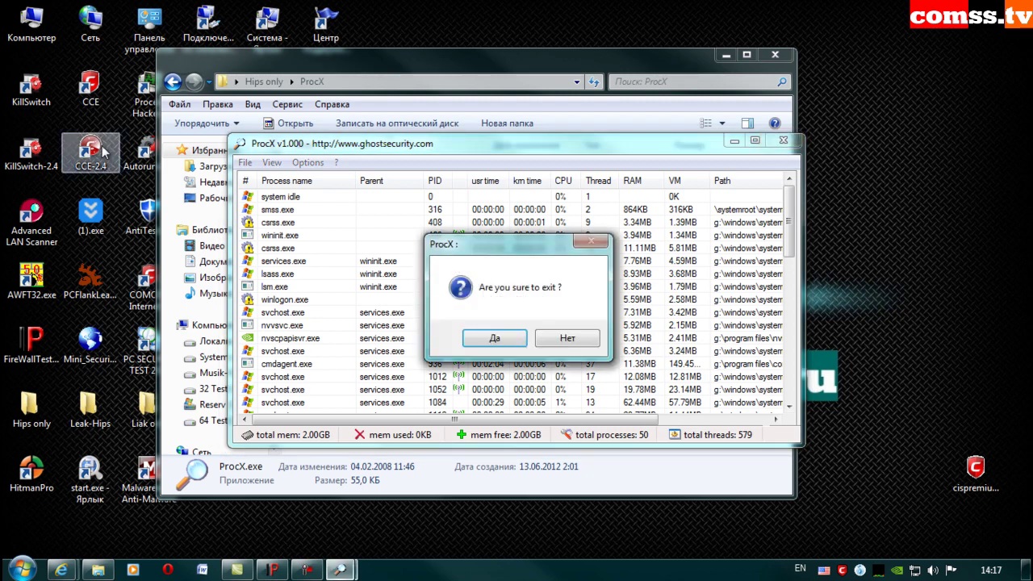
pyautogui.click(494, 339)
# - Open the regtest folder inside Hips only and add both detected objects to the antivirus exclusions
pyautogui.click(172, 82)
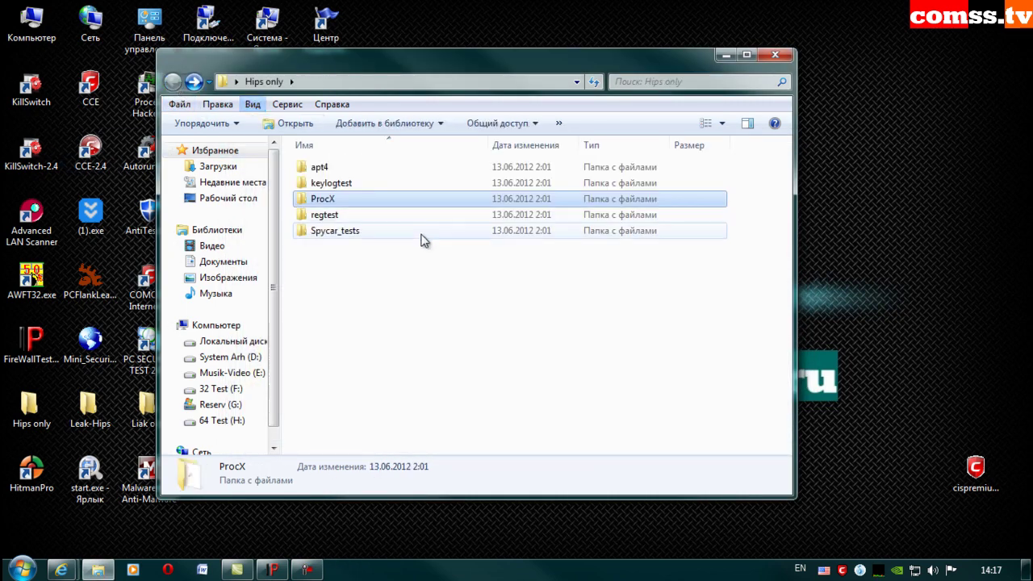
pyautogui.doubleClick(358, 216)
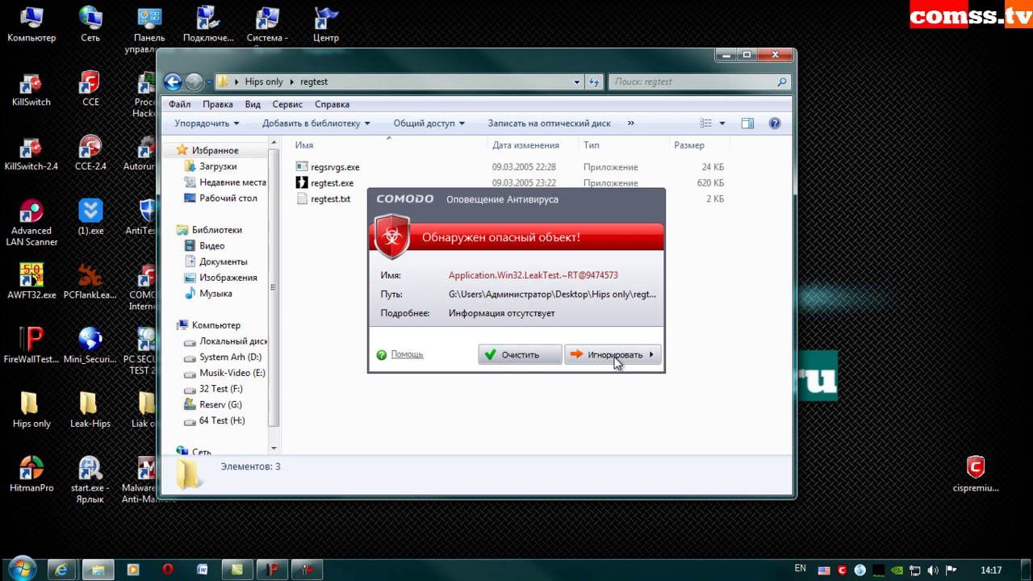
pyautogui.click(615, 355)
pyautogui.click(733, 404)
pyautogui.click(614, 355)
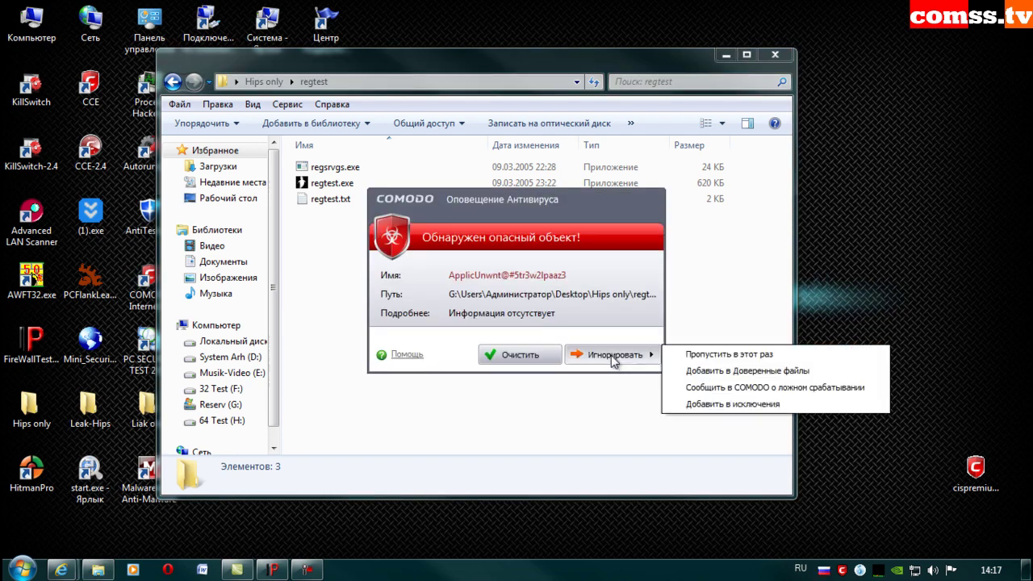
pyautogui.click(733, 403)
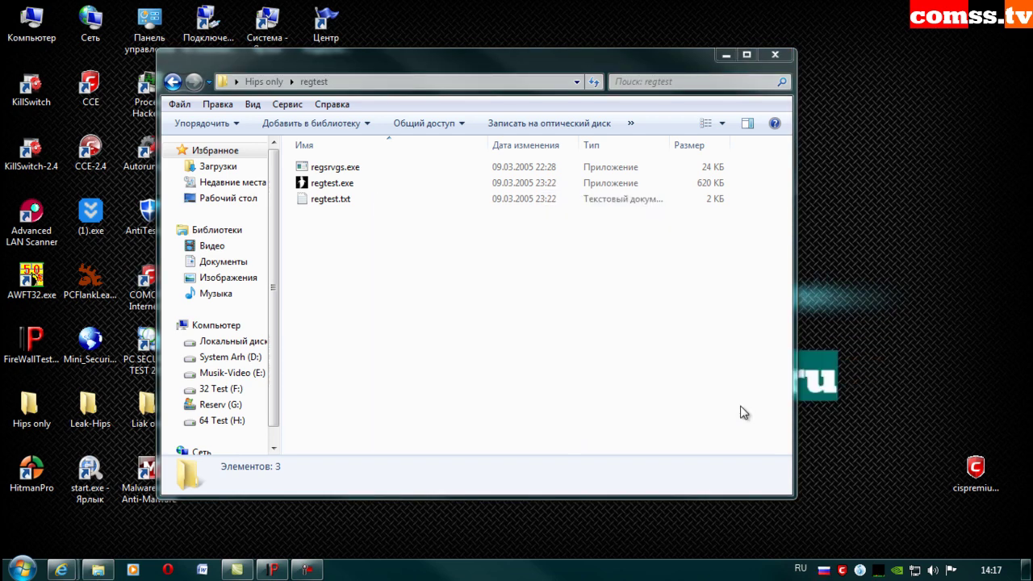
# - Run regtest.exe with an antivirus exclusion, allowing its execution and memory access but blocking its change to the protected registry key
pyautogui.doubleClick(345, 184)
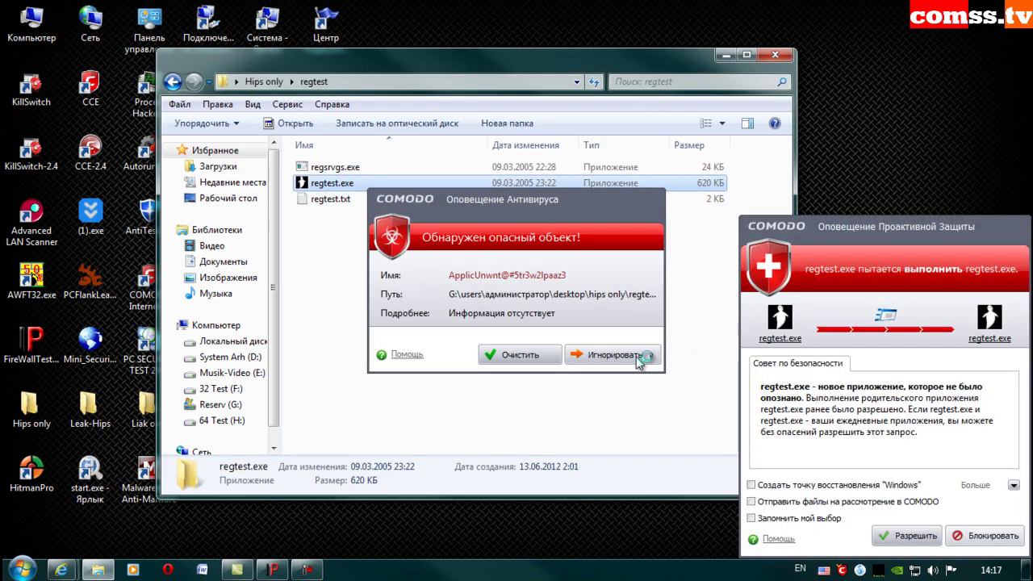
pyautogui.click(638, 356)
pyautogui.click(711, 399)
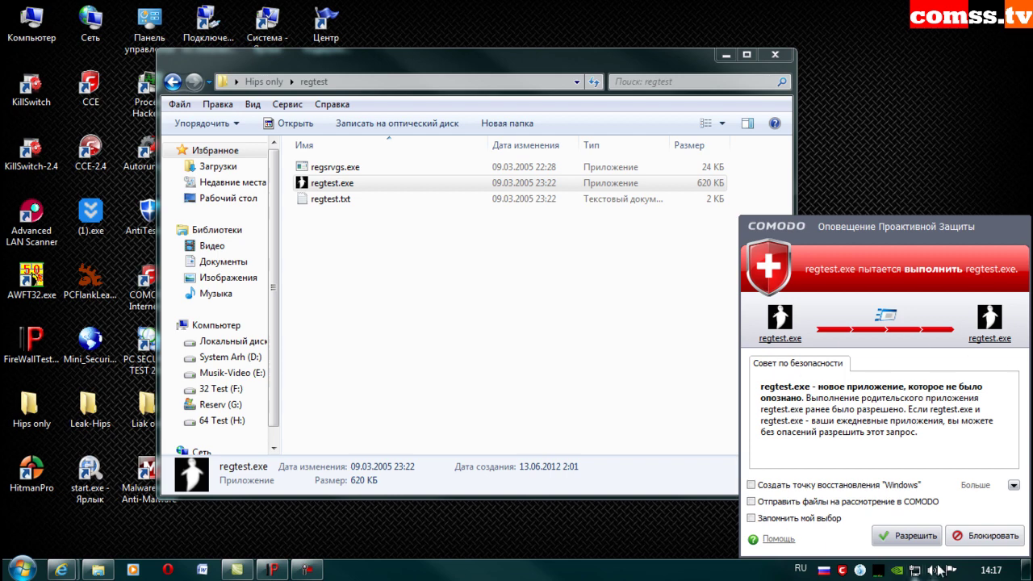
pyautogui.click(908, 535)
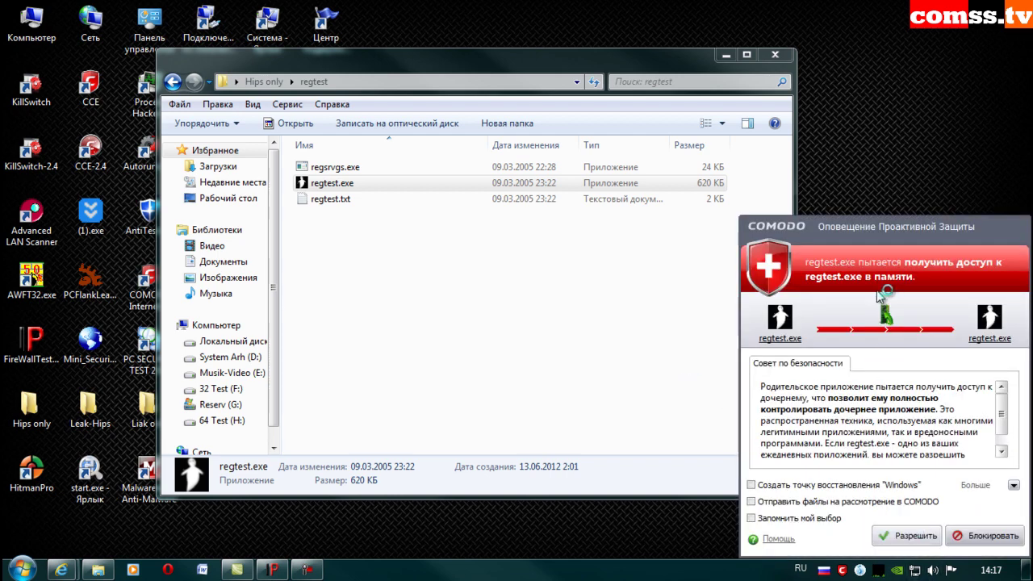
pyautogui.click(908, 535)
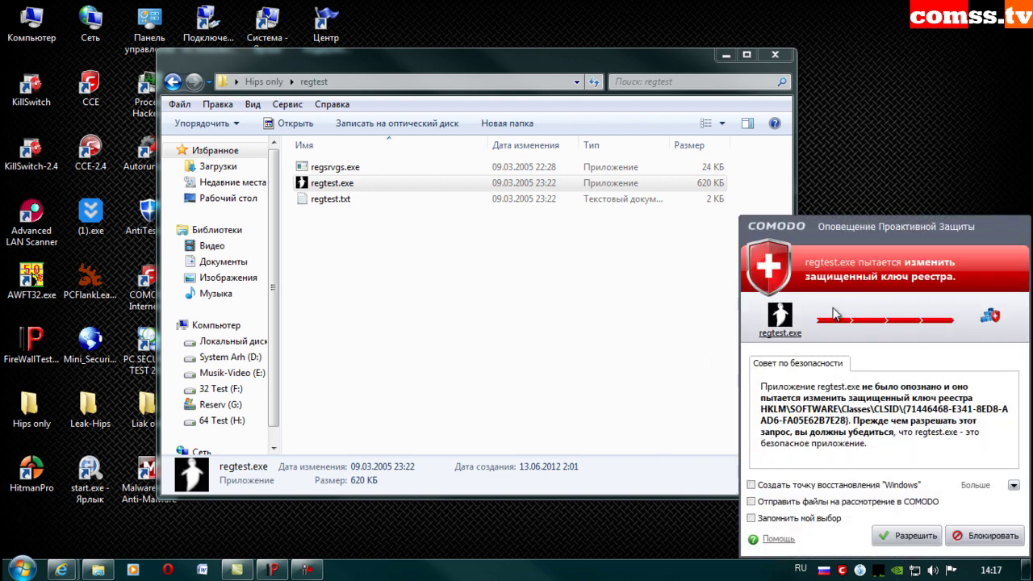
pyautogui.click(980, 539)
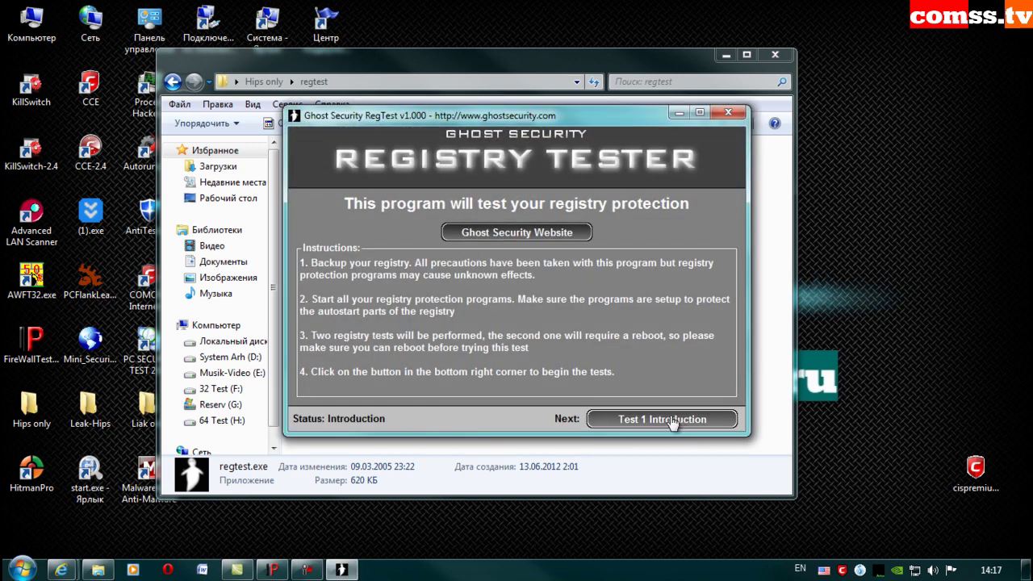
# - Start Test 1, Quick modification and rewrite, in Registry Tester and widen the Status column
pyautogui.click(670, 419)
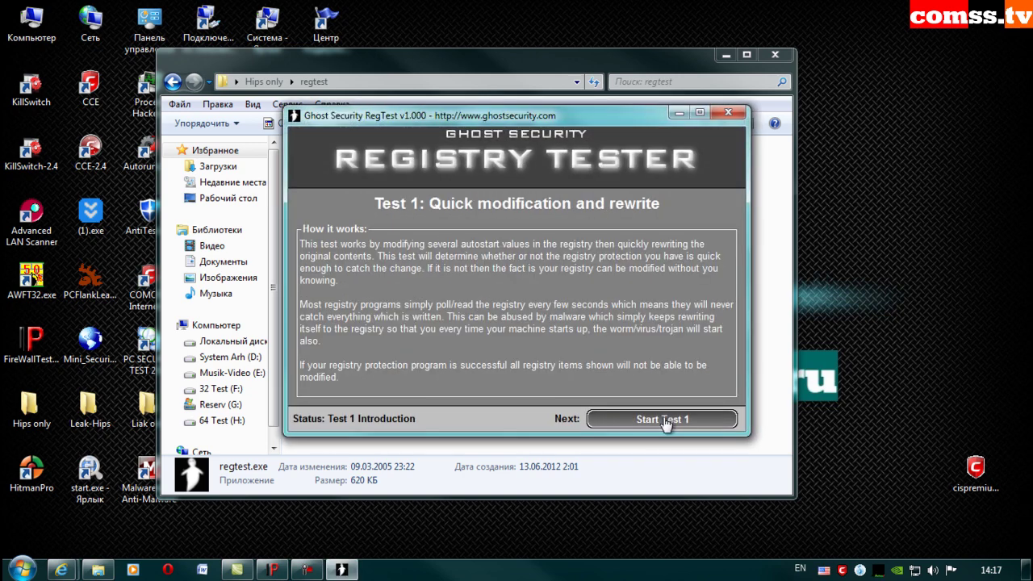
pyautogui.click(664, 421)
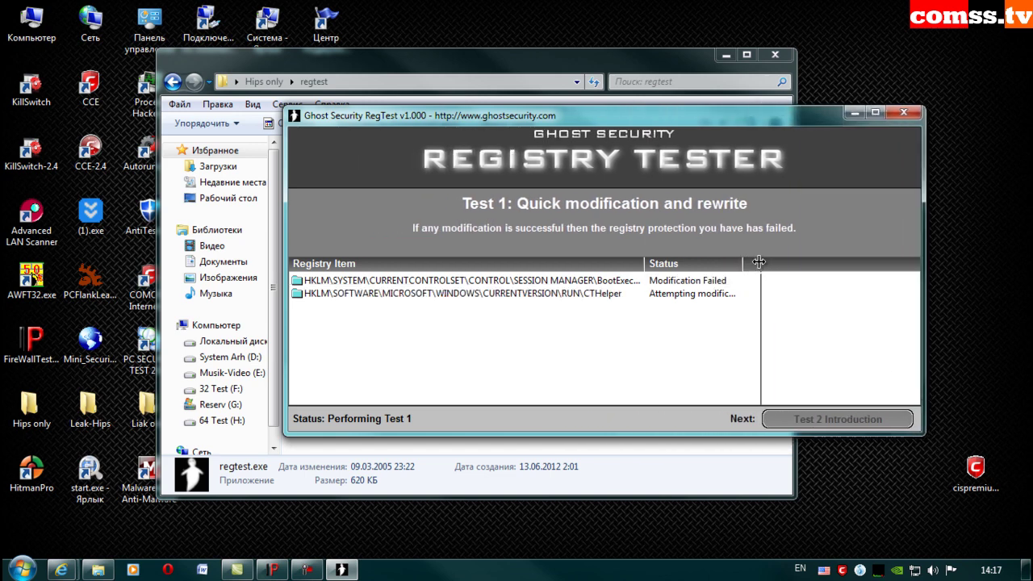
pyautogui.moveTo(759, 261); pyautogui.dragTo(774, 261)
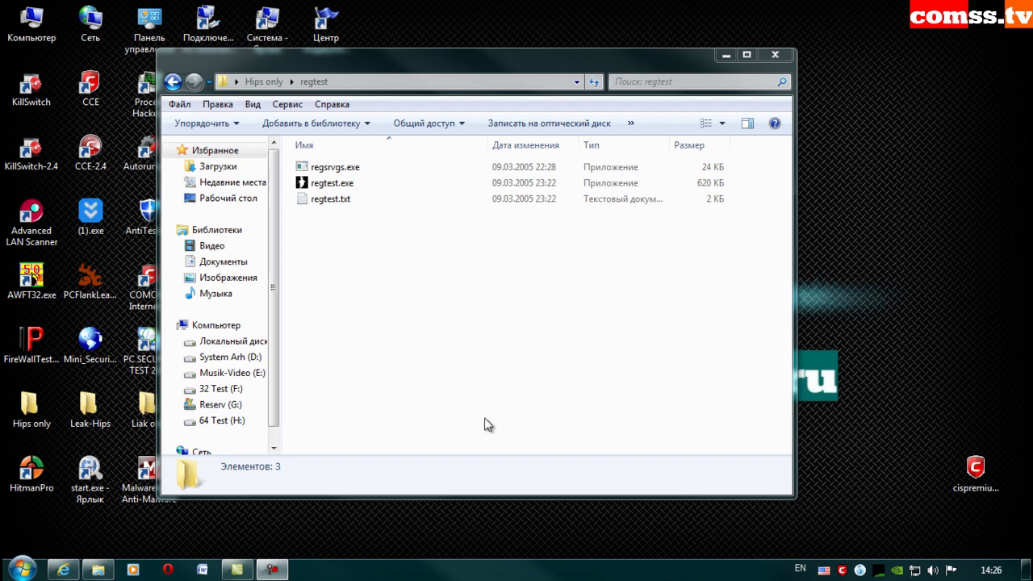
# - Open the Spycar_tests folder inside Hips only and add each detected object to the antivirus exclusions
pyautogui.click(172, 82)
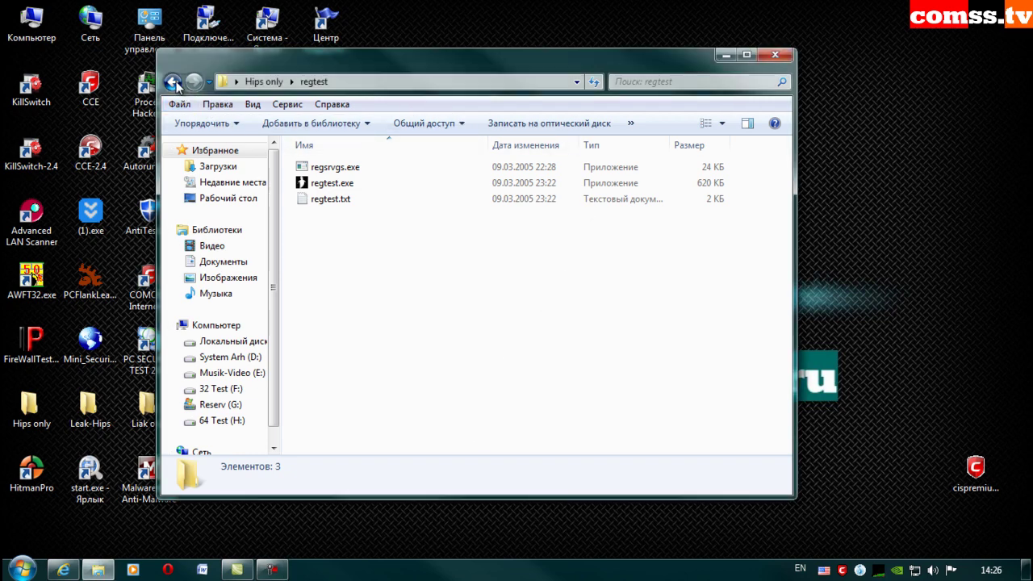
pyautogui.doubleClick(356, 230)
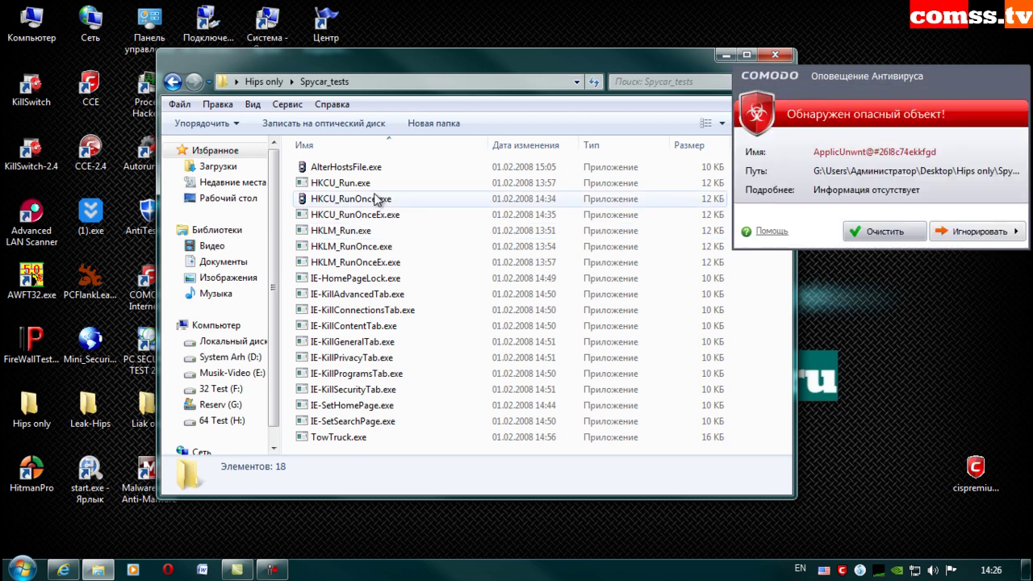
pyautogui.moveTo(892, 78); pyautogui.dragTo(494, 204)
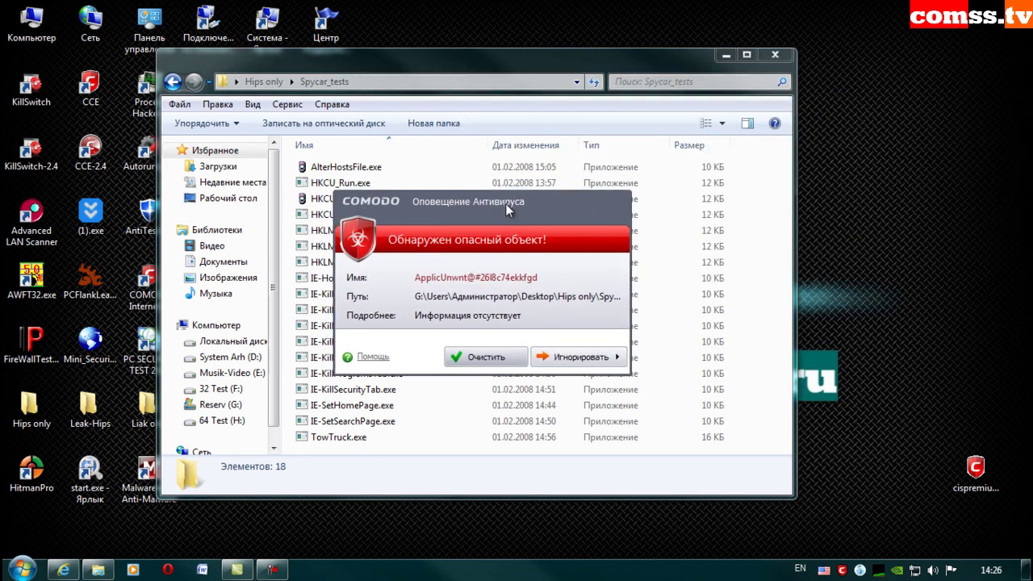
pyautogui.click(579, 353)
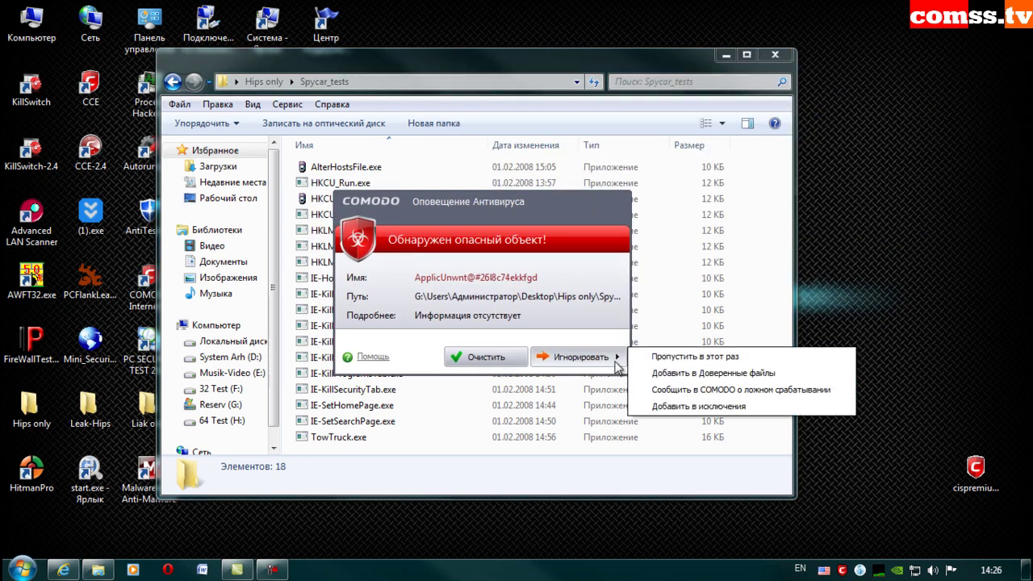
pyautogui.click(699, 407)
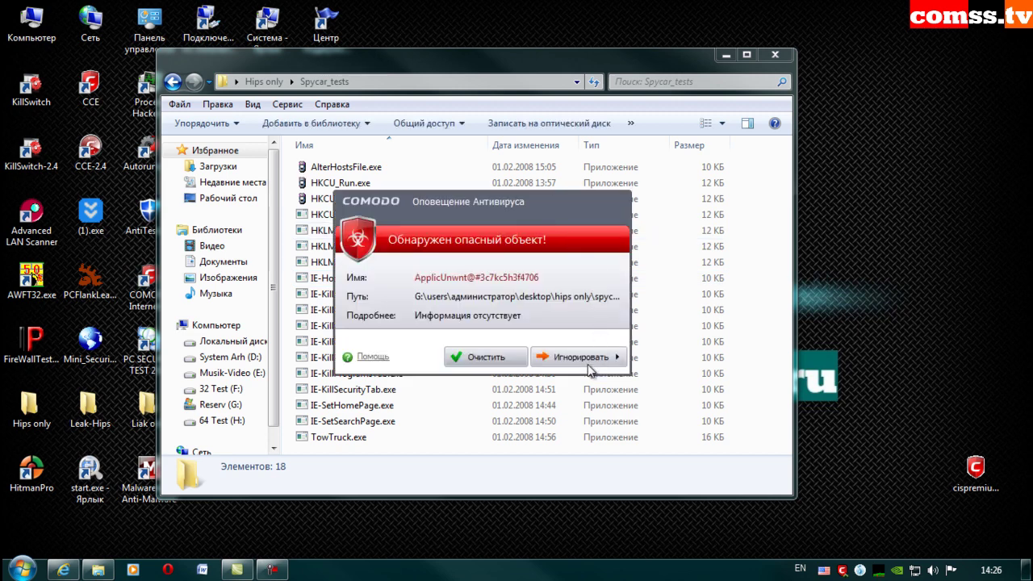
pyautogui.click(588, 364)
pyautogui.click(687, 406)
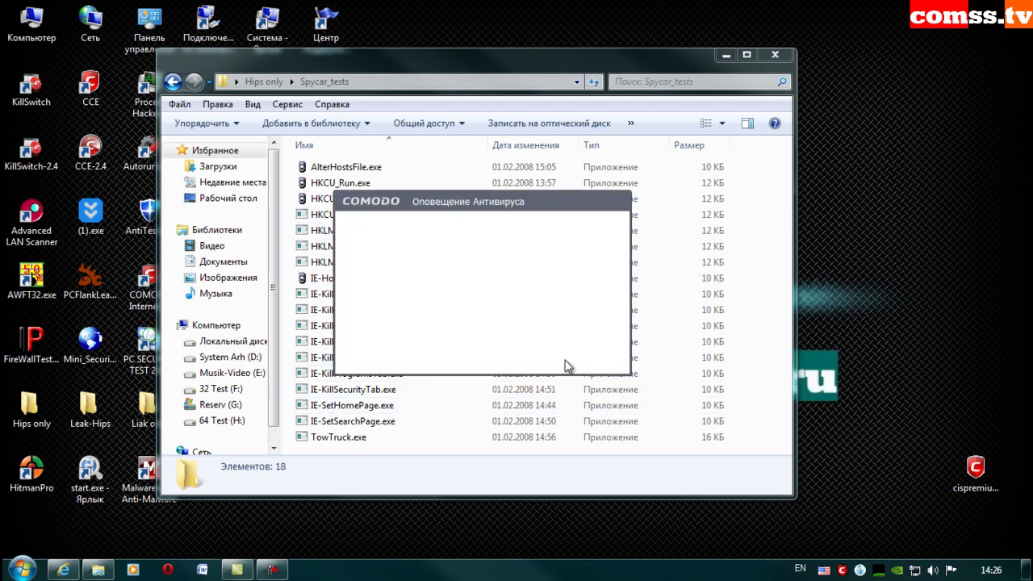
pyautogui.click(577, 364)
pyautogui.click(686, 407)
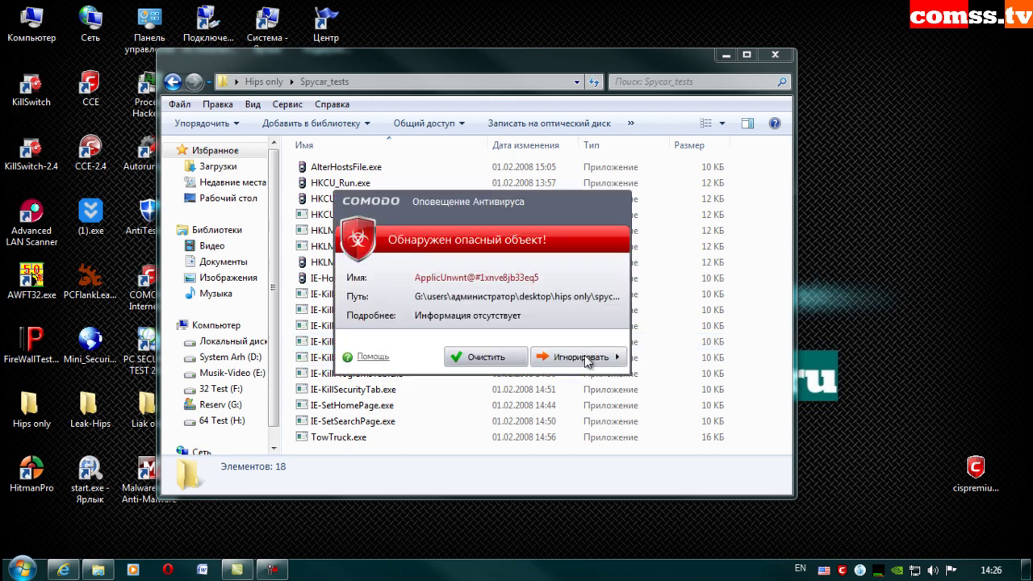
pyautogui.click(595, 357)
pyautogui.click(691, 406)
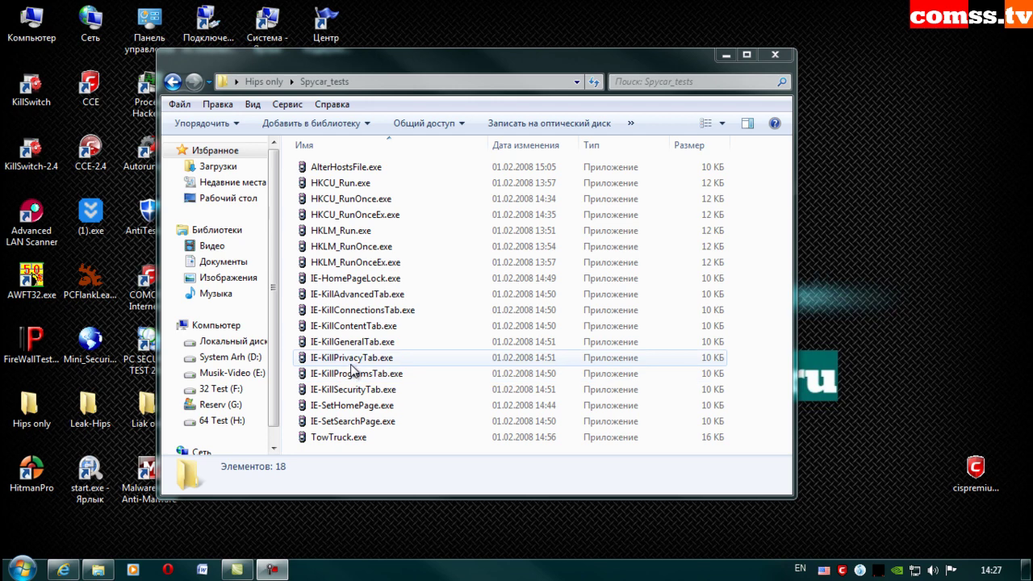
# - Run AlterHostsFile.exe and add its cloud scanner and antivirus detections to the exclusions
pyautogui.doubleClick(379, 169)
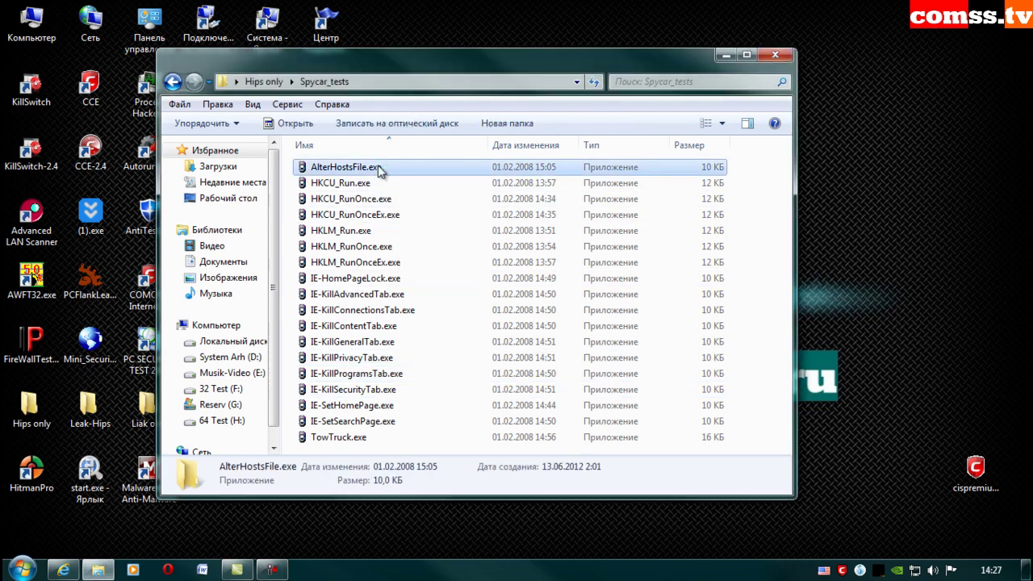
pyautogui.click(563, 365)
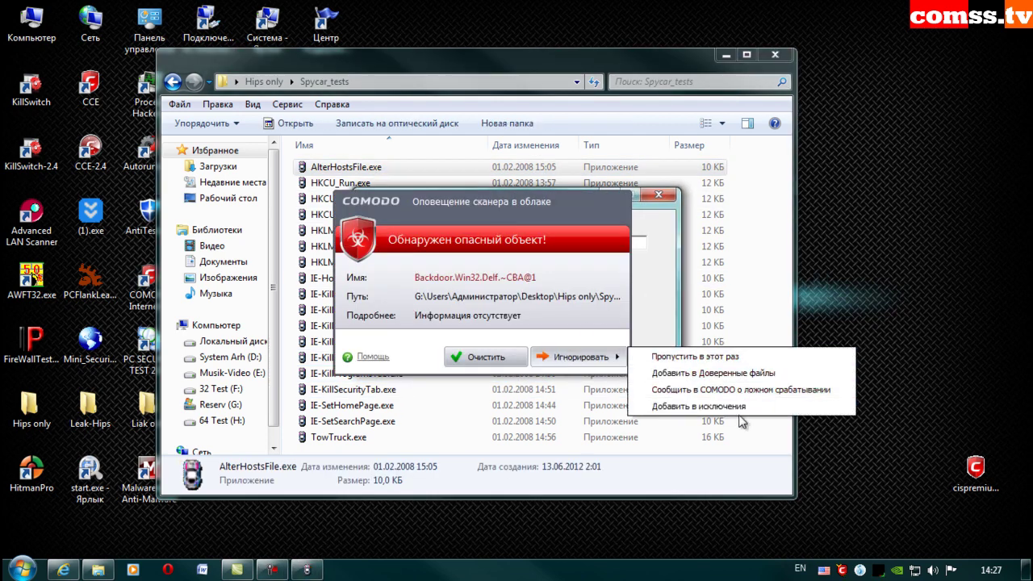
pyautogui.click(729, 408)
pyautogui.click(599, 361)
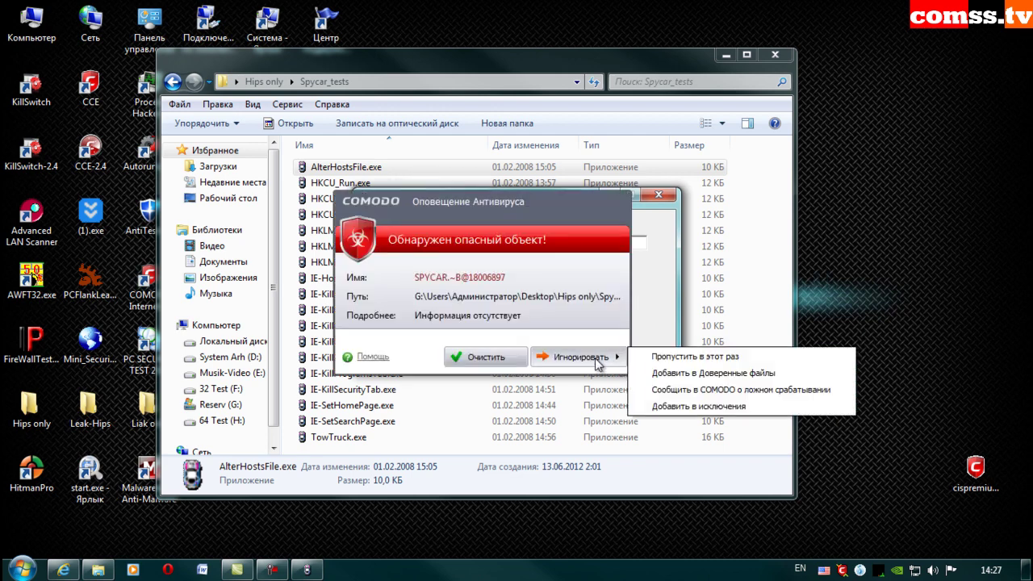
pyautogui.click(713, 407)
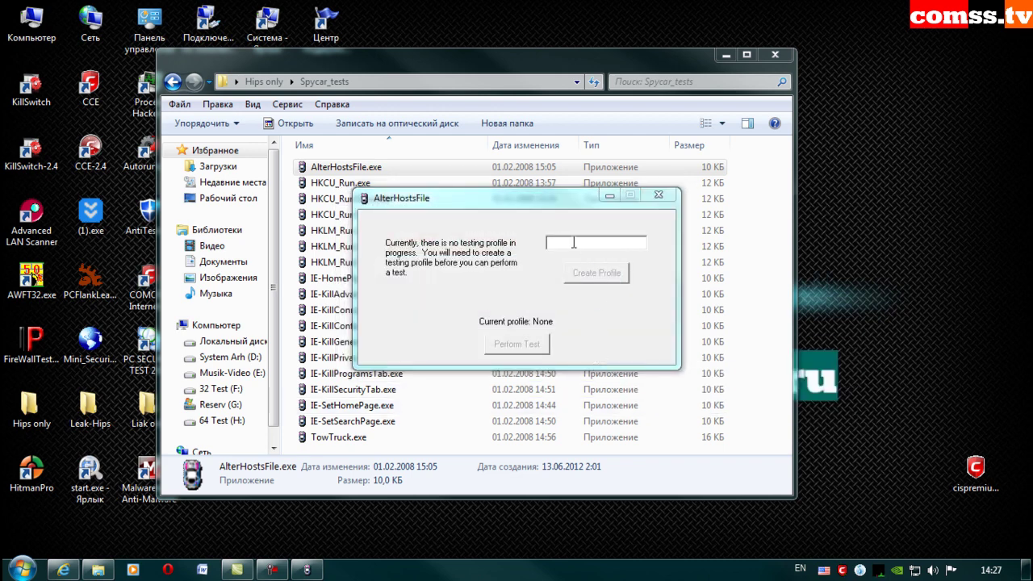
# - Create the testing profile 22233333 in AlterHostsFile, perform the hosts file test and close it
pyautogui.click(574, 242)
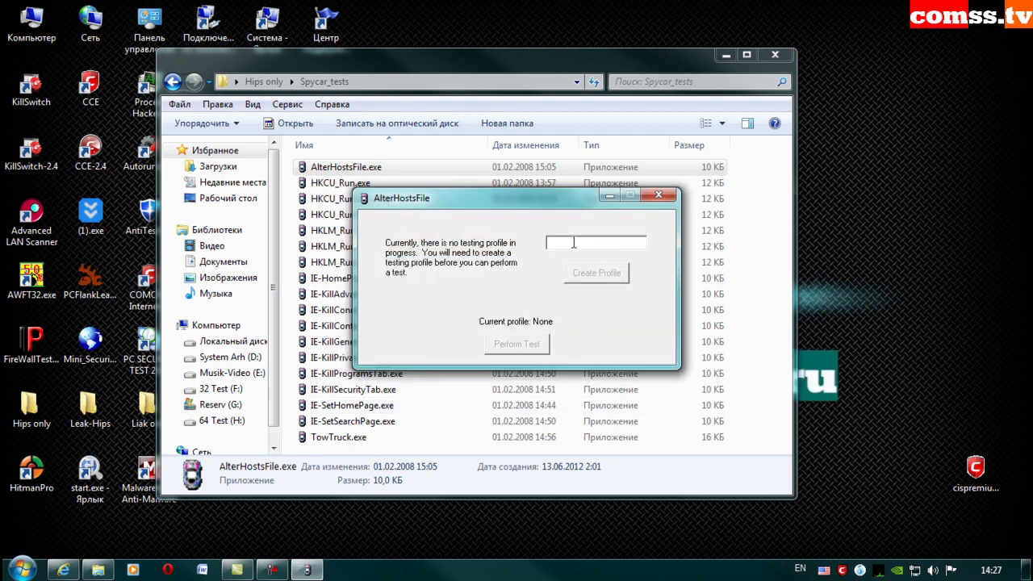
pyautogui.write('2223333')
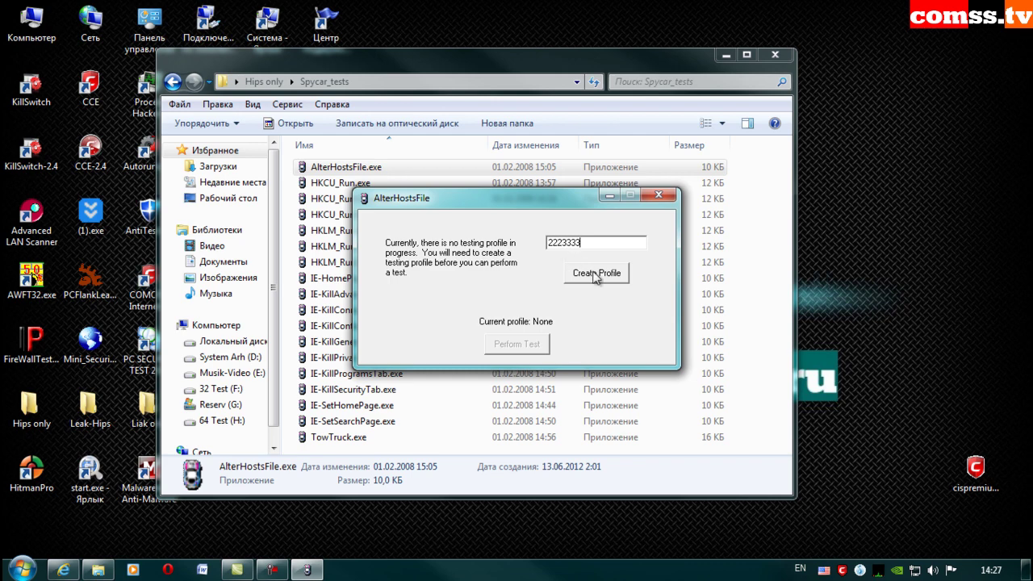
pyautogui.write('3')
pyautogui.click(595, 275)
pyautogui.click(517, 344)
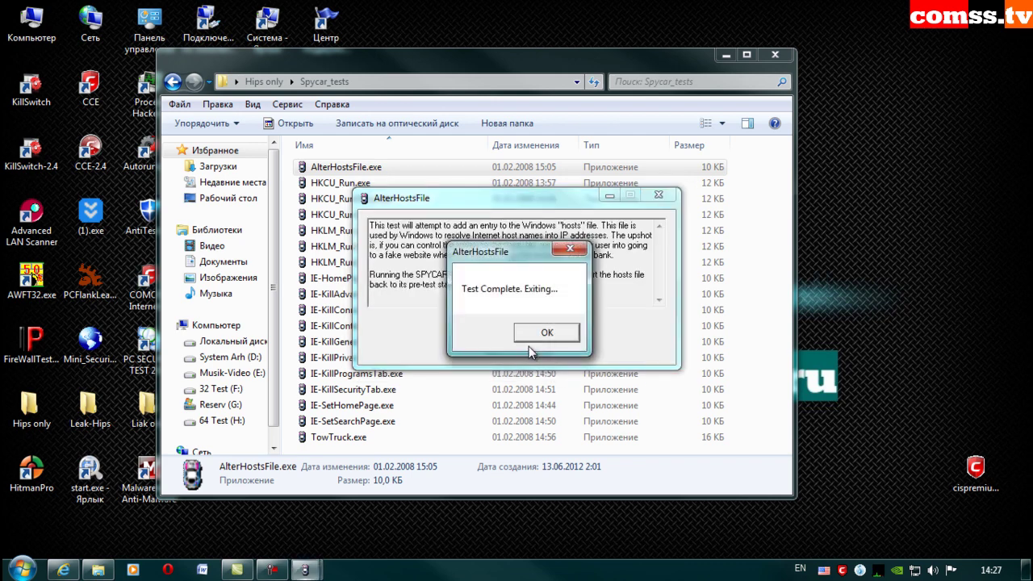
pyautogui.click(546, 332)
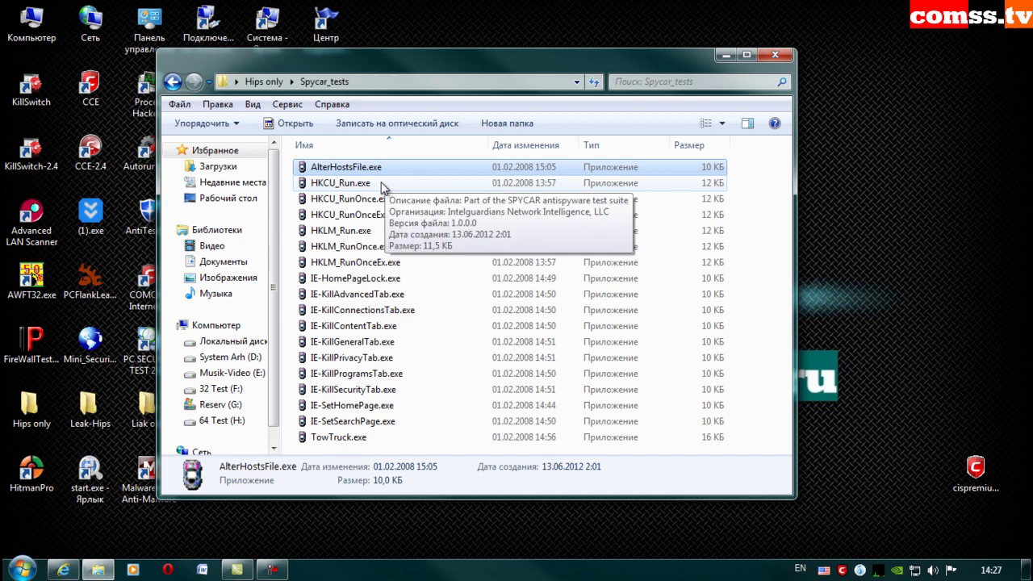
# - Perform the HKCU_Run.exe test with its detection added to the antivirus exclusions, blocking its creation of a new file
pyautogui.doubleClick(384, 183)
pyautogui.click(572, 365)
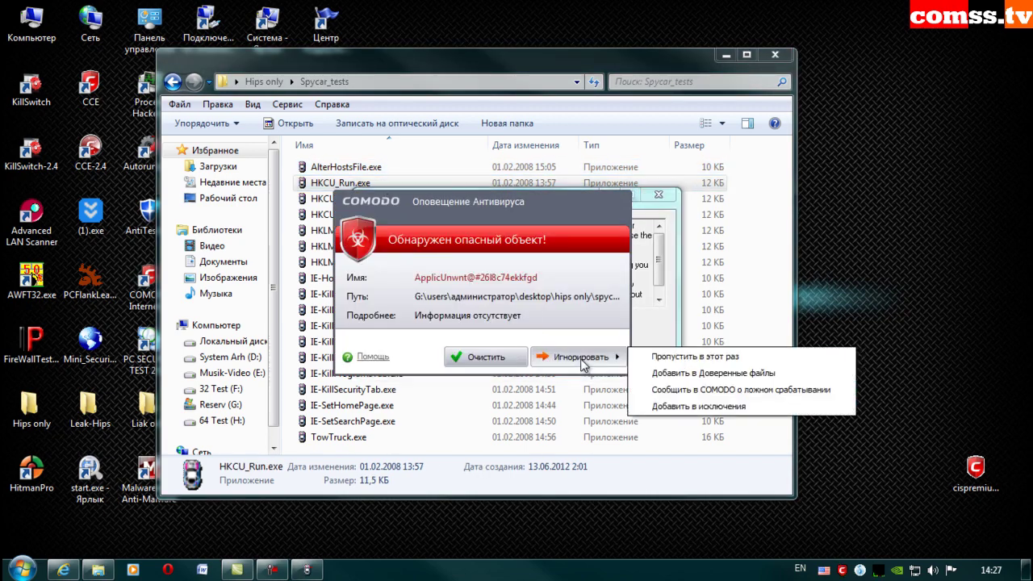
pyautogui.click(687, 404)
pyautogui.click(532, 347)
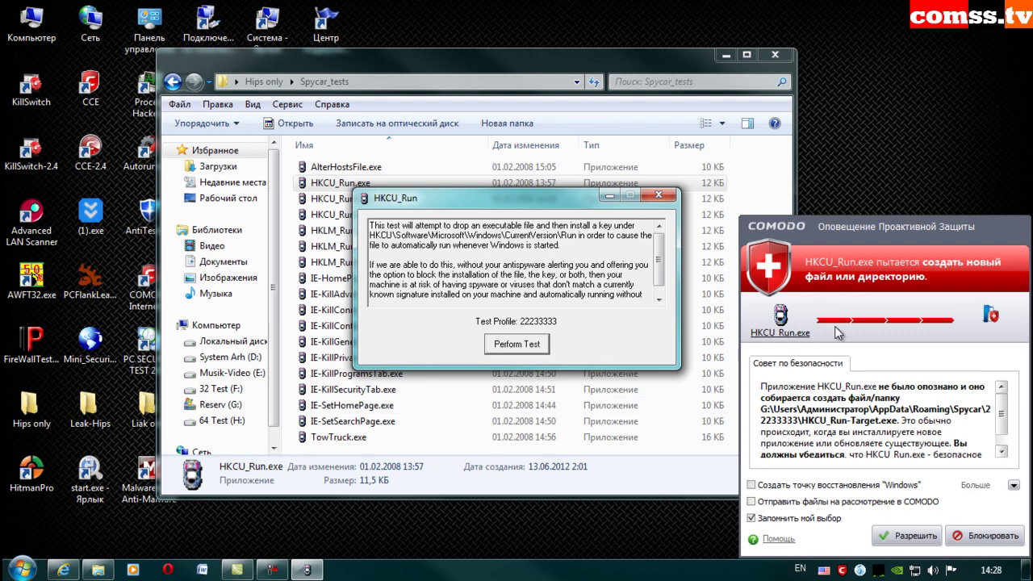
pyautogui.click(985, 535)
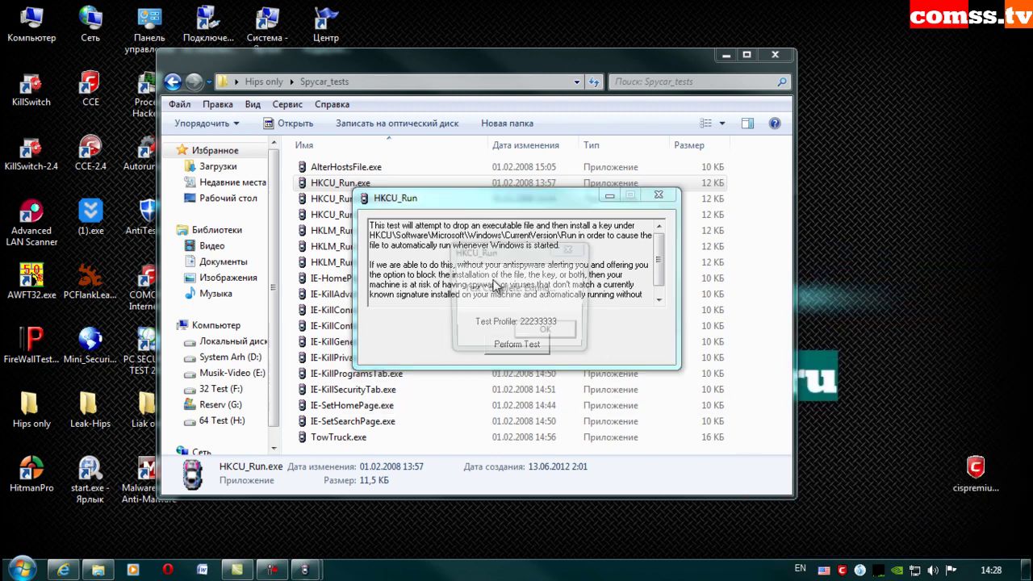
pyautogui.click(555, 337)
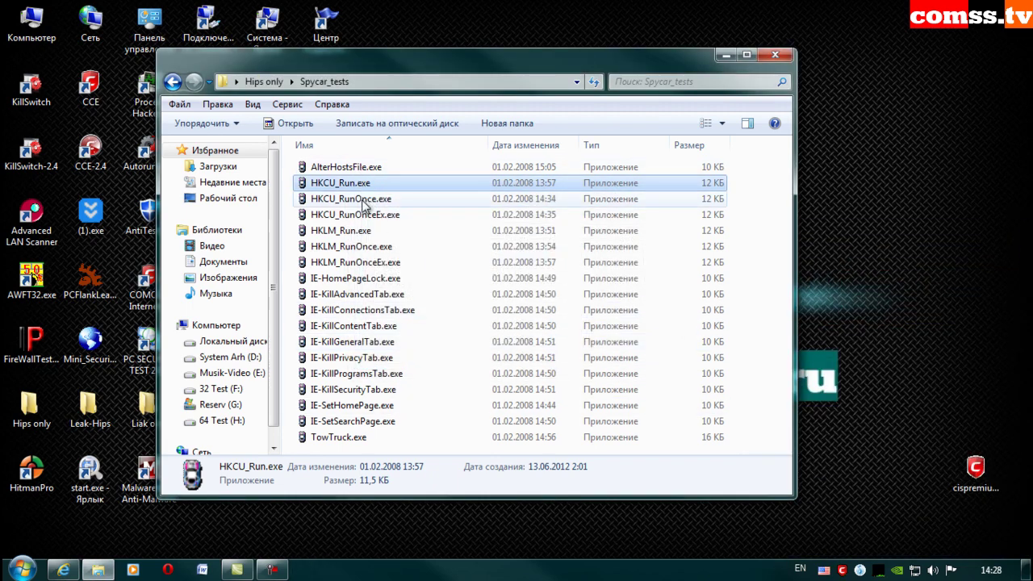
# - Perform the HKCU_RunOnce.exe test, excluding its cloud scanner and antivirus detections and blocking its creation of a new file
pyautogui.doubleClick(339, 199)
pyautogui.click(569, 360)
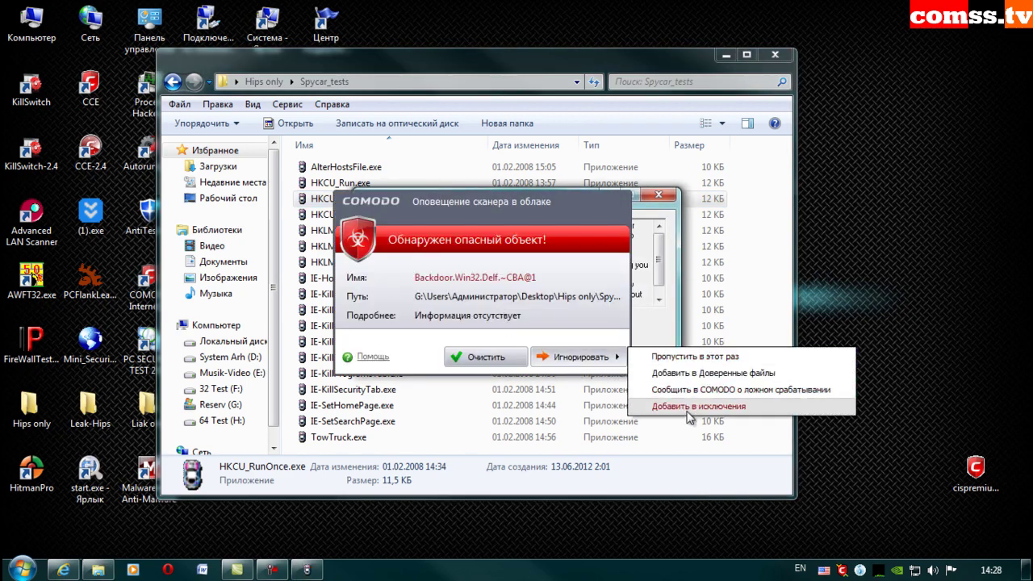
pyautogui.click(690, 407)
pyautogui.click(516, 344)
pyautogui.click(567, 360)
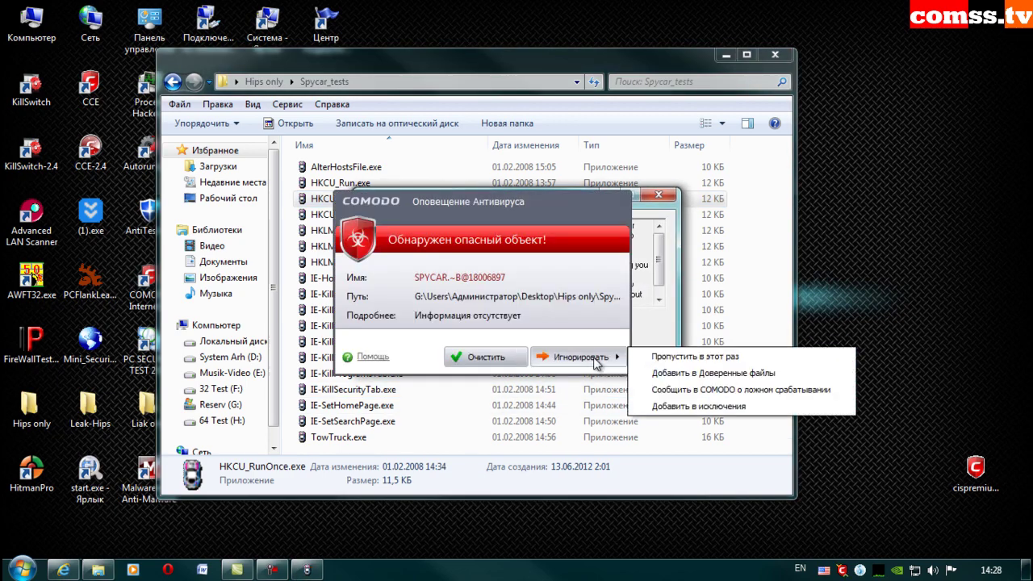
pyautogui.click(690, 406)
pyautogui.click(527, 345)
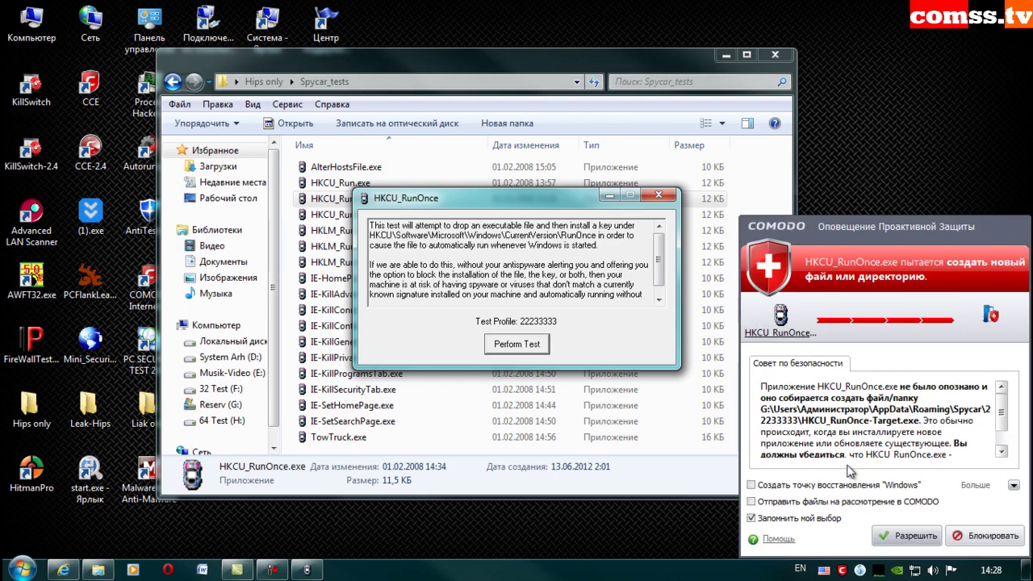
pyautogui.click(979, 536)
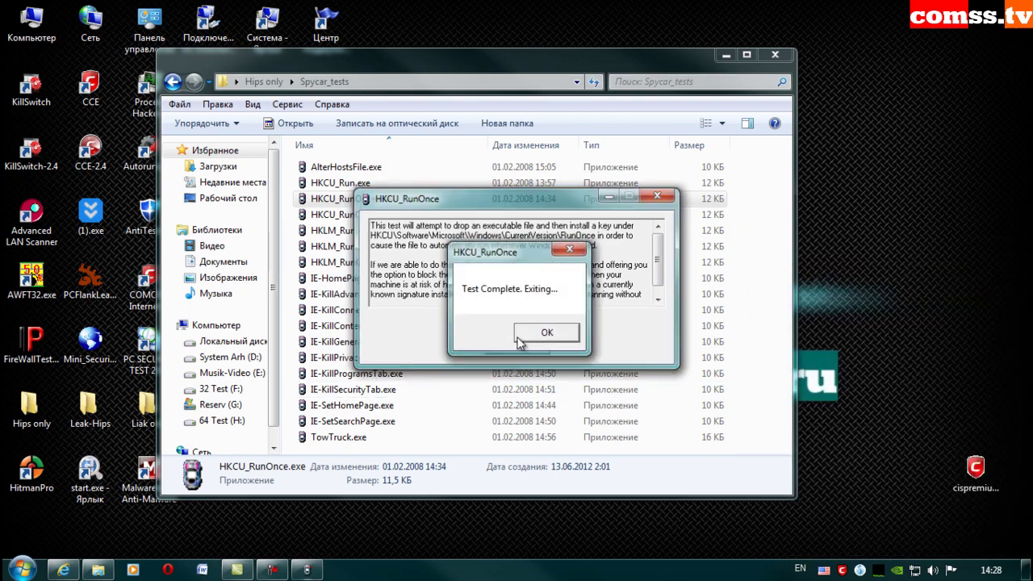
pyautogui.click(544, 332)
# - Perform the HKCU_RunOnceEx.exe test, block its creation of a new file and close the finished test
pyautogui.doubleClick(374, 219)
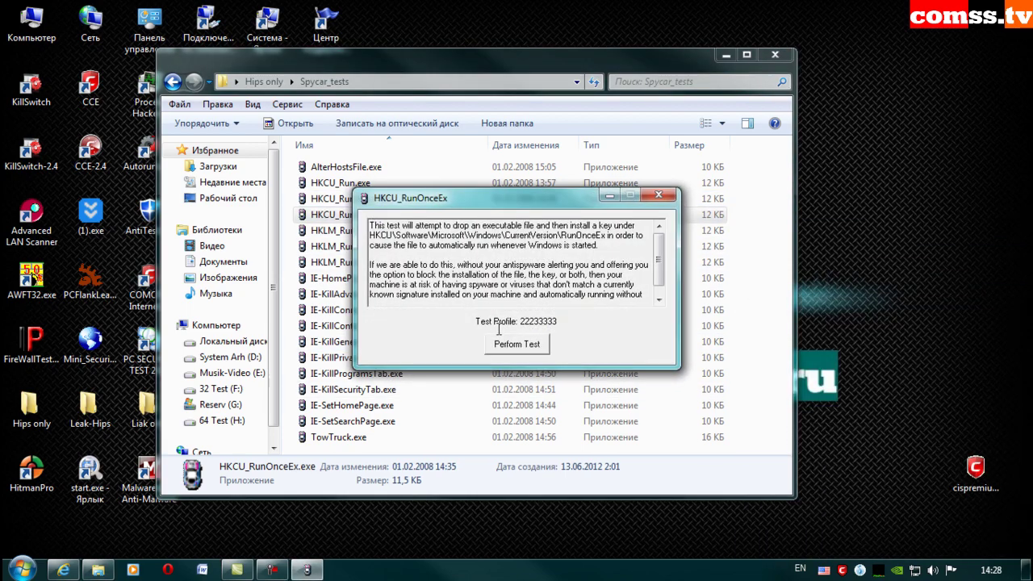
pyautogui.click(511, 355)
pyautogui.click(980, 542)
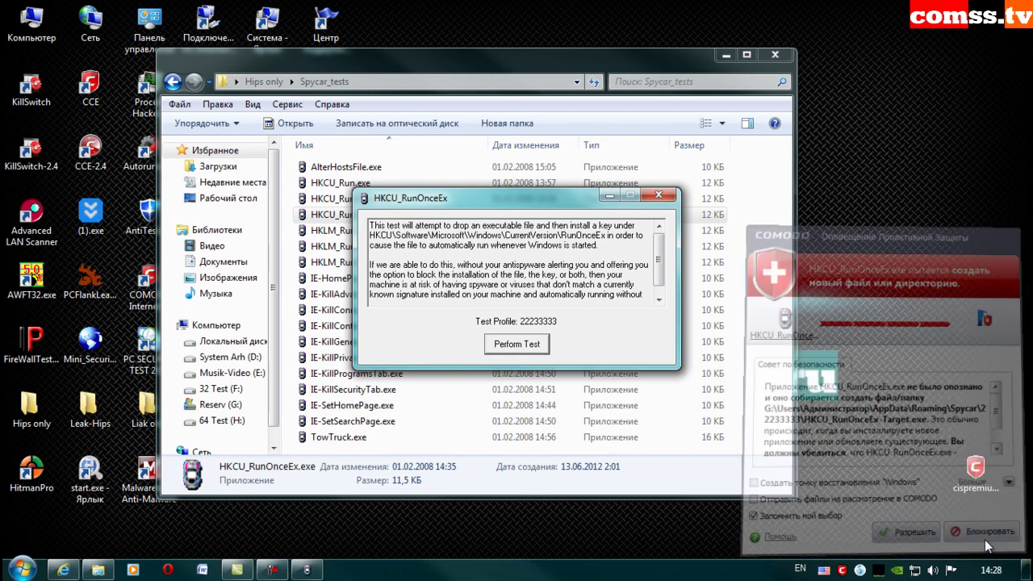
pyautogui.click(546, 334)
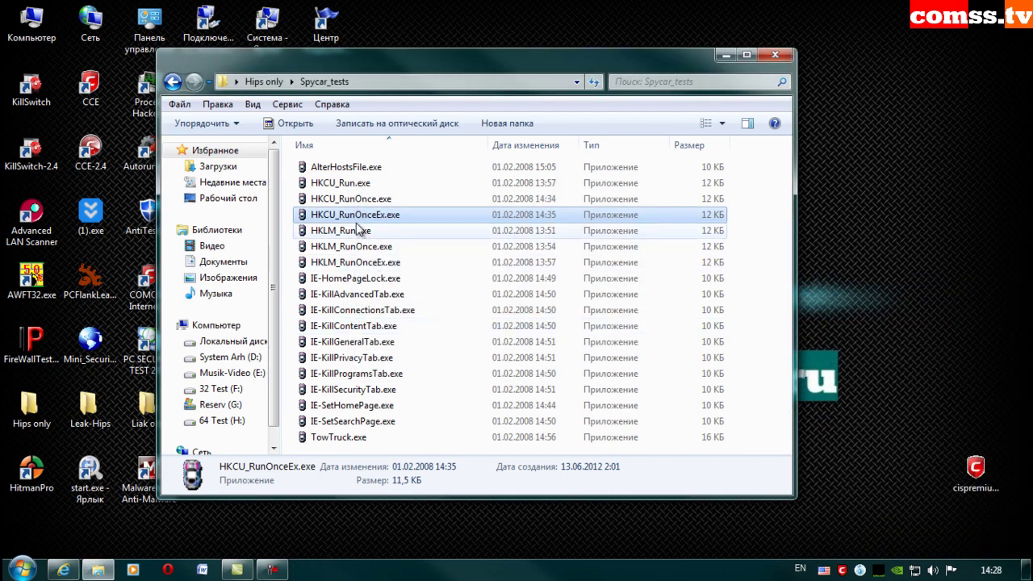
# - Perform the HKLM_Run.exe test, block its creation of a new file and close the finished test
pyautogui.click(361, 233)
pyautogui.doubleClick(361, 232)
pyautogui.click(516, 355)
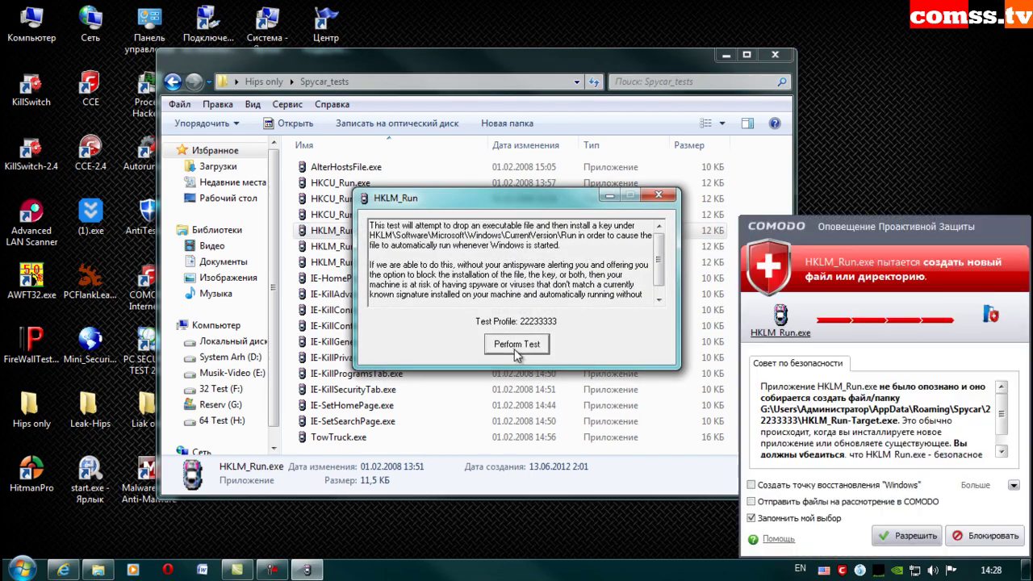
pyautogui.click(981, 544)
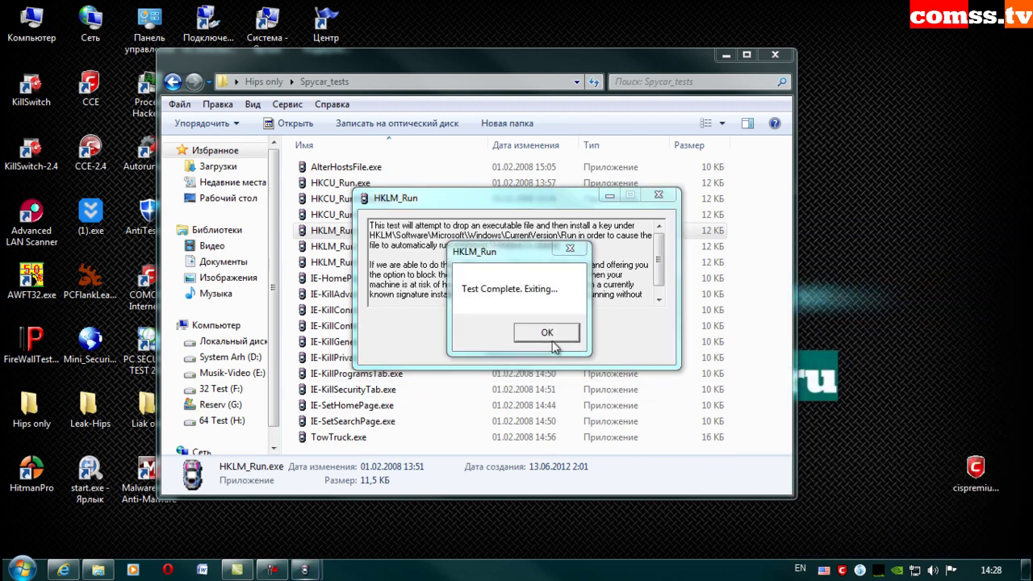
pyautogui.click(549, 331)
# - Perform the HKLM_RunOnce.exe test, block its proactive defence alert and close the finished test
pyautogui.doubleClick(386, 247)
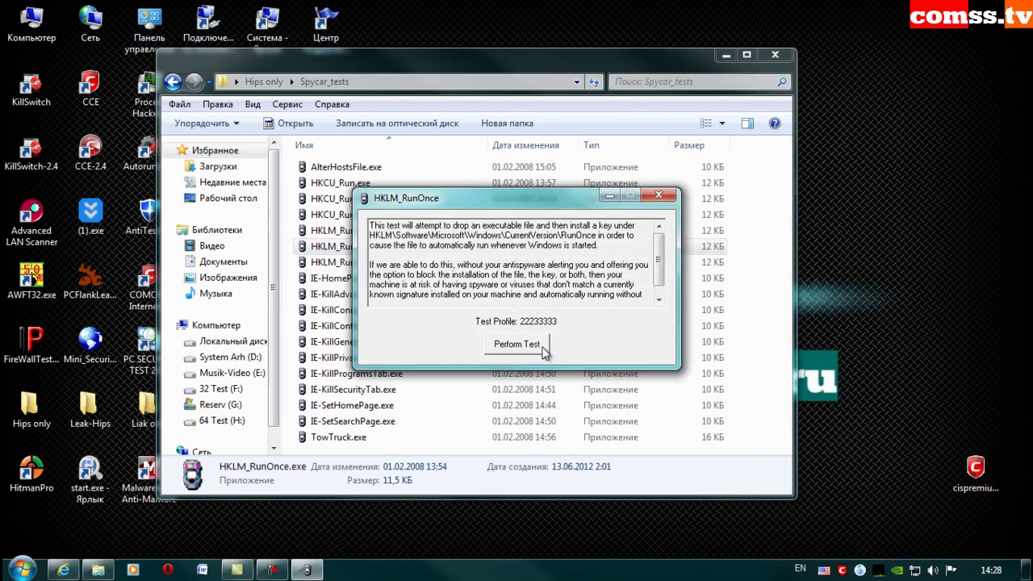
pyautogui.click(534, 345)
pyautogui.click(975, 540)
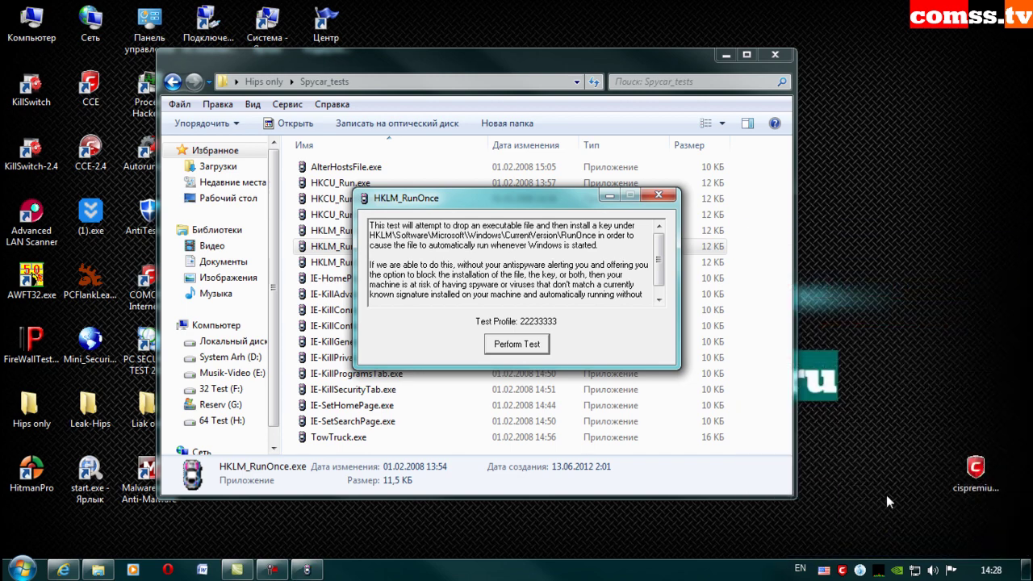
pyautogui.click(533, 336)
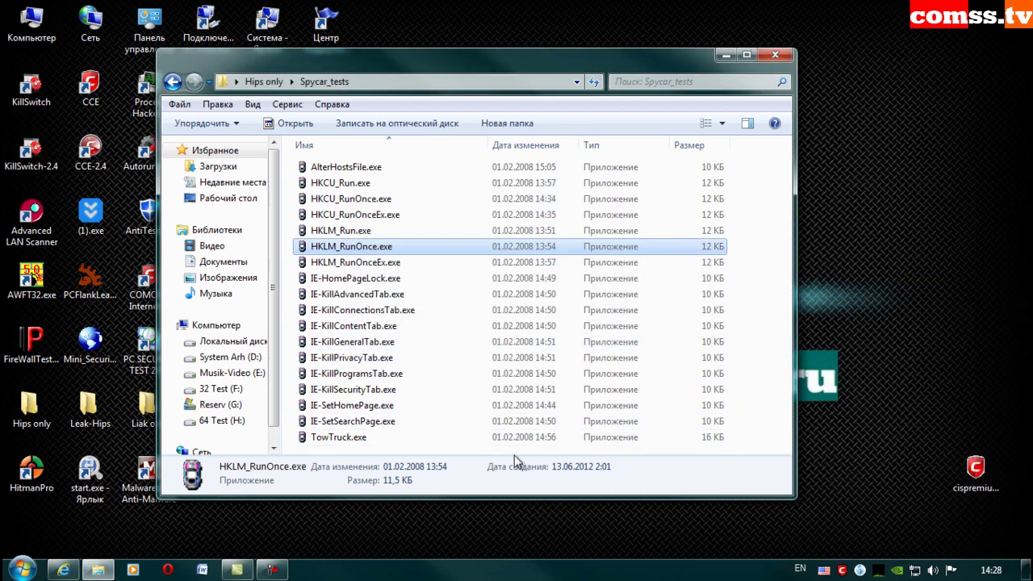
# - Perform the HKLM_RunOnceEx.exe test, block its proactive defence alert and close the finished test
pyautogui.doubleClick(395, 263)
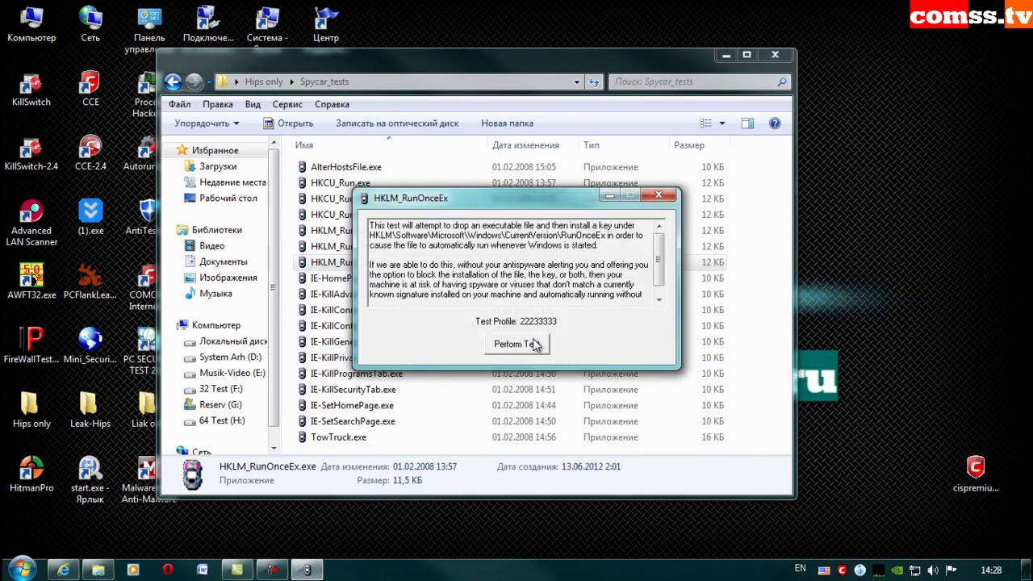
pyautogui.click(533, 345)
pyautogui.click(955, 541)
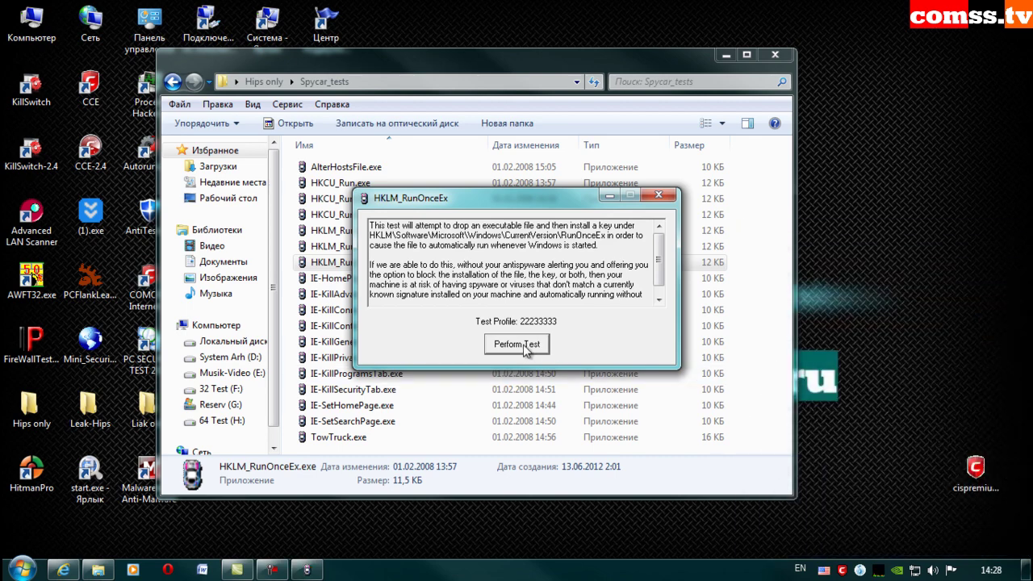
pyautogui.click(524, 343)
# - Perform the IE-HomePageLock.exe test, block its change to the protected registry key and close the finished test
pyautogui.doubleClick(397, 279)
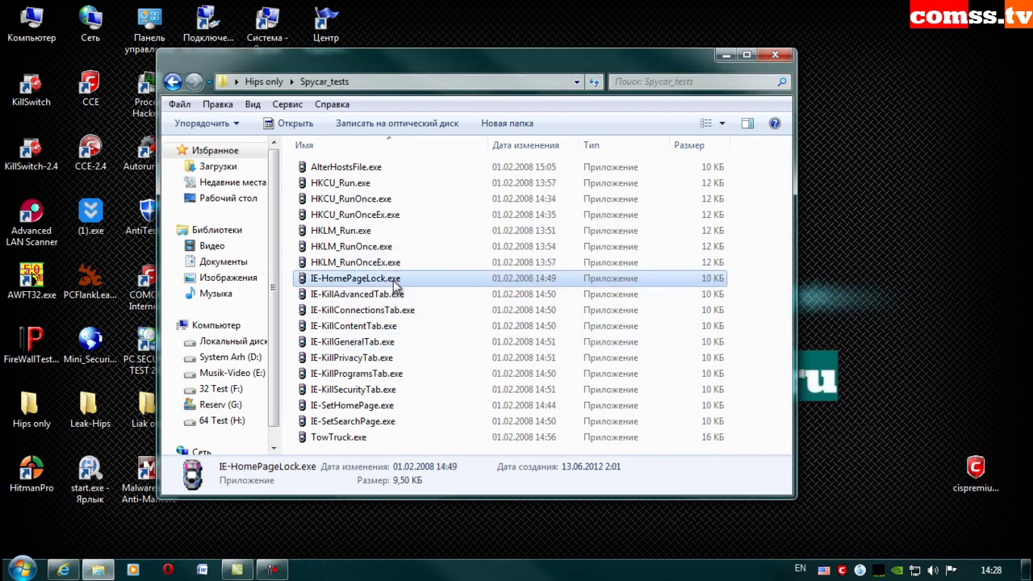
pyautogui.click(507, 360)
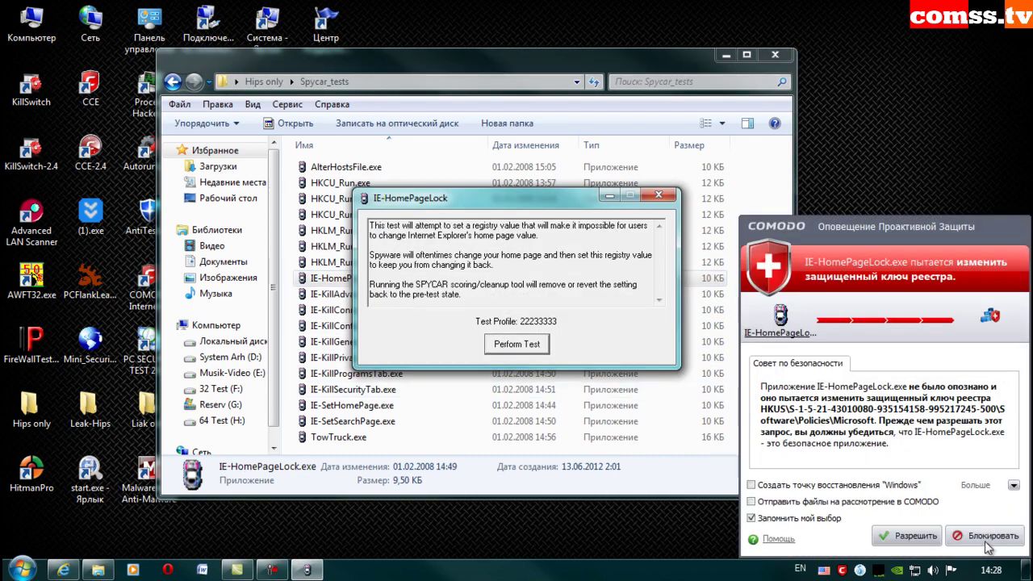
pyautogui.click(955, 537)
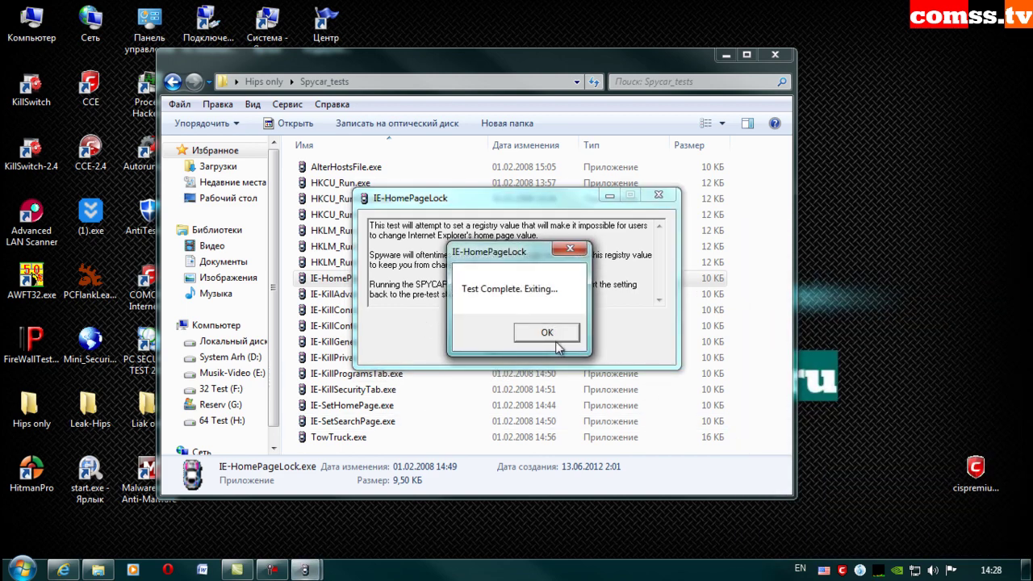
pyautogui.click(549, 331)
# - Perform the IE-KillAdvancedTab.exe test, block its proactive defence alert and close the finished test
pyautogui.doubleClick(405, 296)
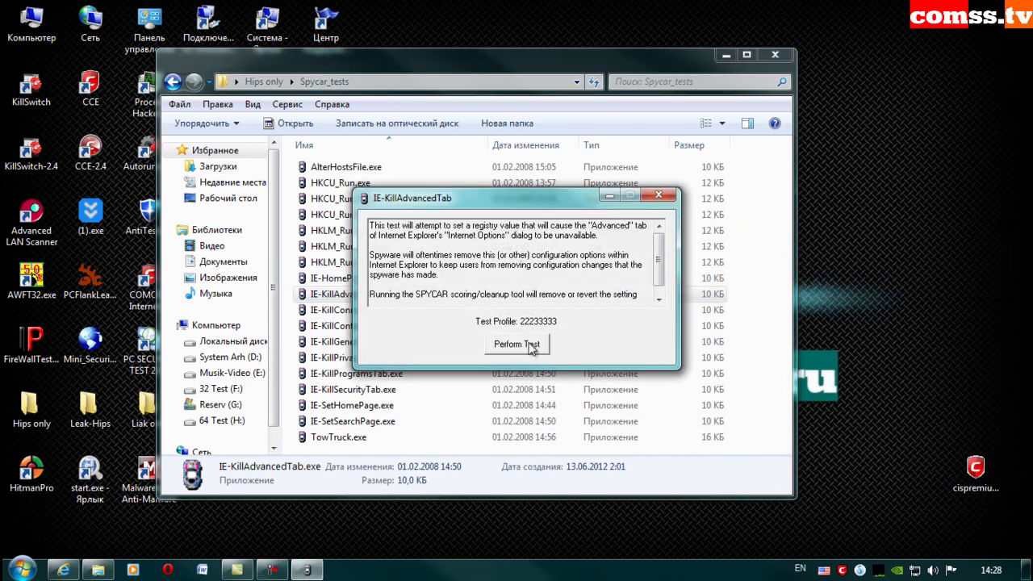
pyautogui.click(529, 346)
pyautogui.click(976, 536)
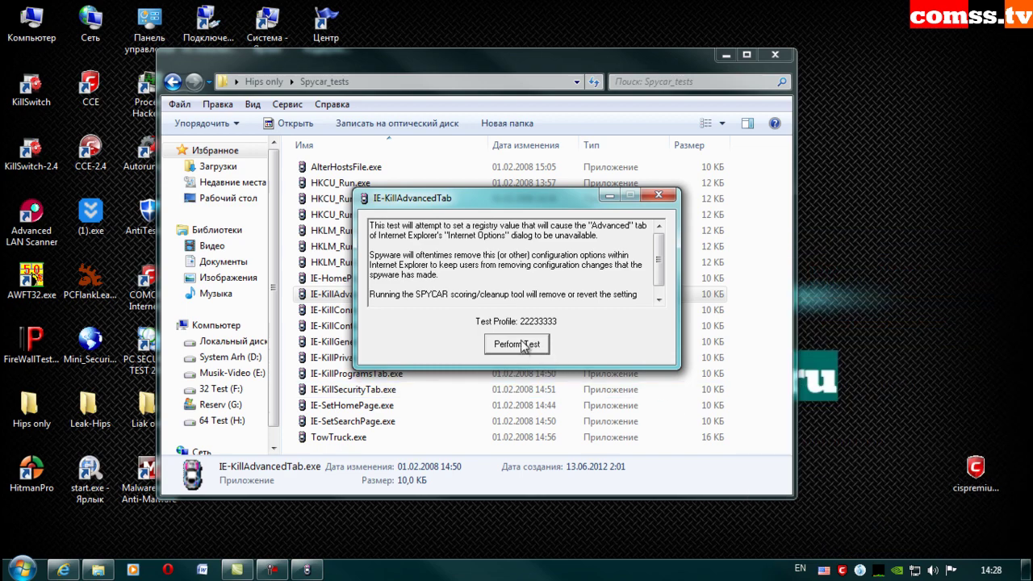
pyautogui.click(545, 336)
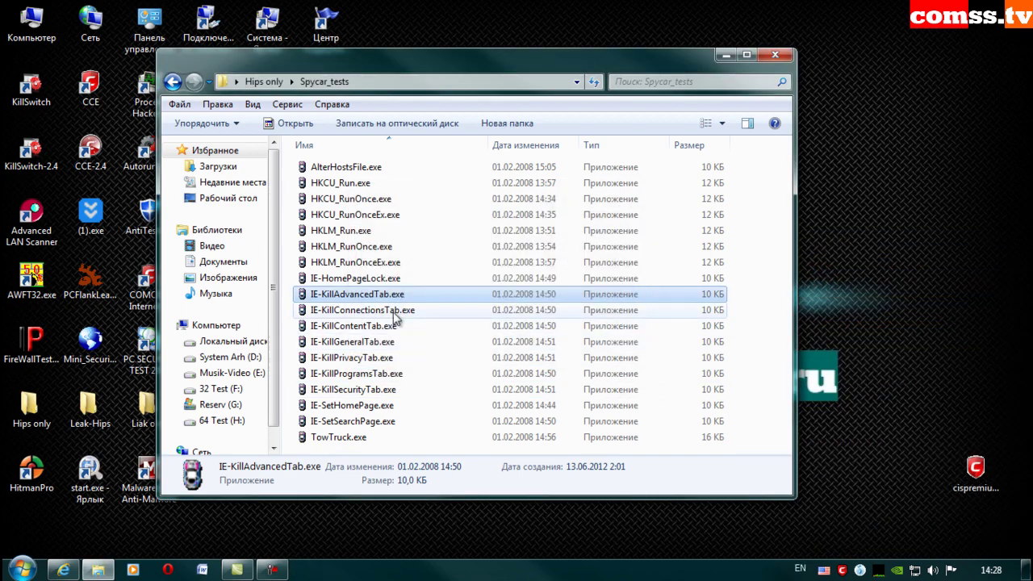
# - Perform the IE-KillConnectionsTab.exe test, block its change to the protected registry key and close the finished test
pyautogui.doubleClick(397, 311)
pyautogui.click(516, 345)
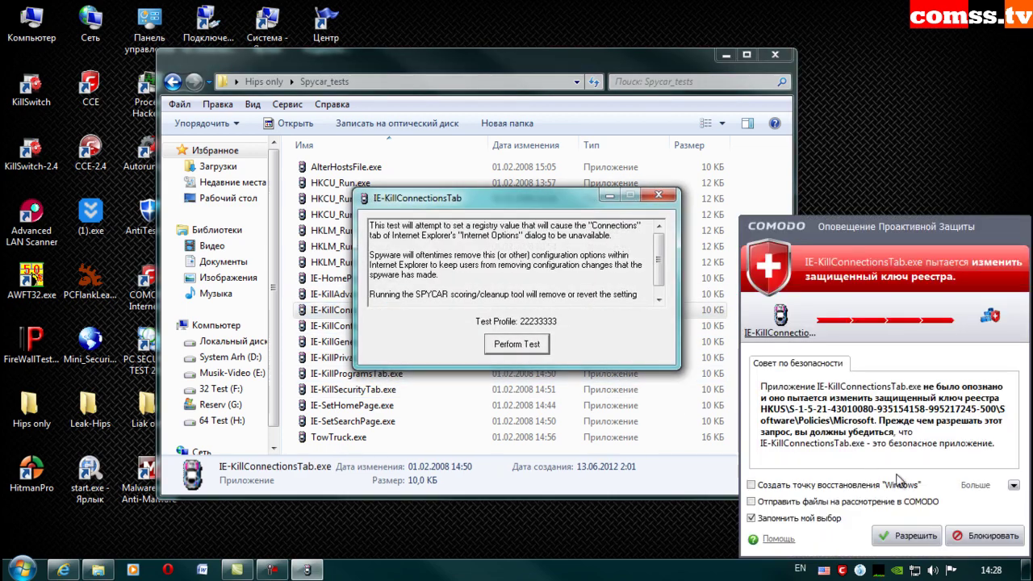
pyautogui.click(975, 538)
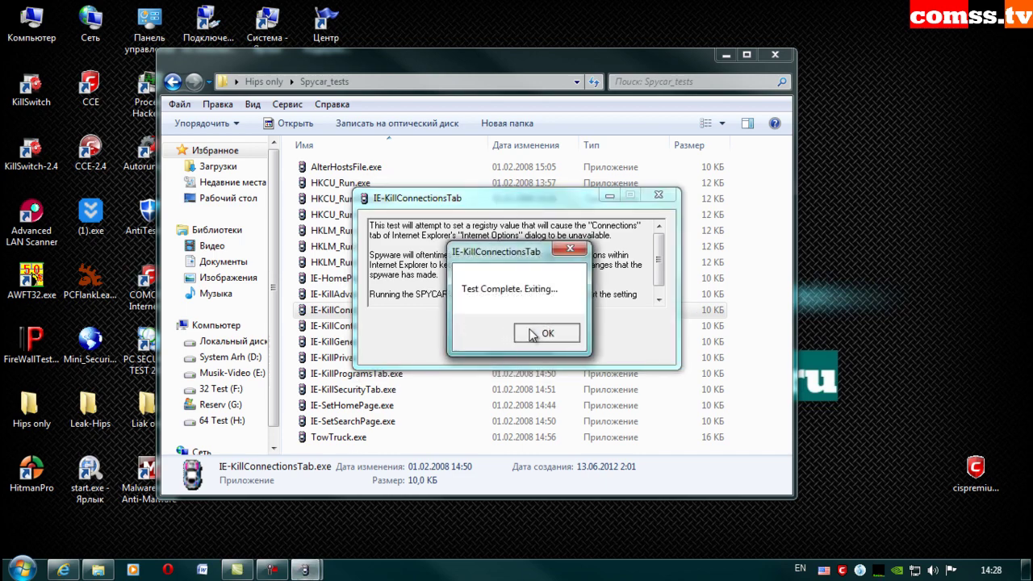
pyautogui.click(537, 334)
# - Perform the IE-KillContentTab.exe test, block its proactive defence alert and close the finished test
pyautogui.doubleClick(392, 326)
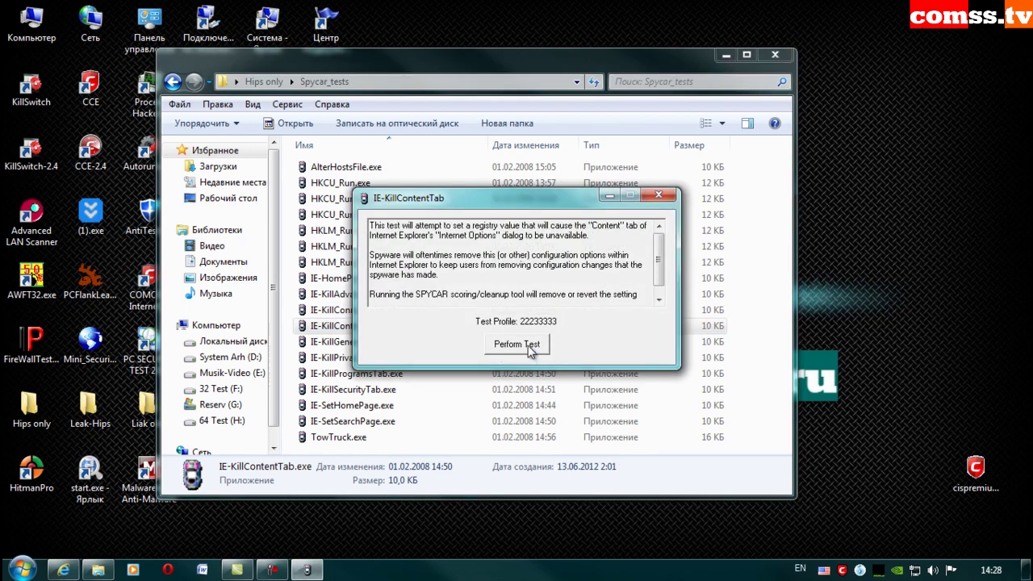
pyautogui.click(529, 346)
pyautogui.click(981, 536)
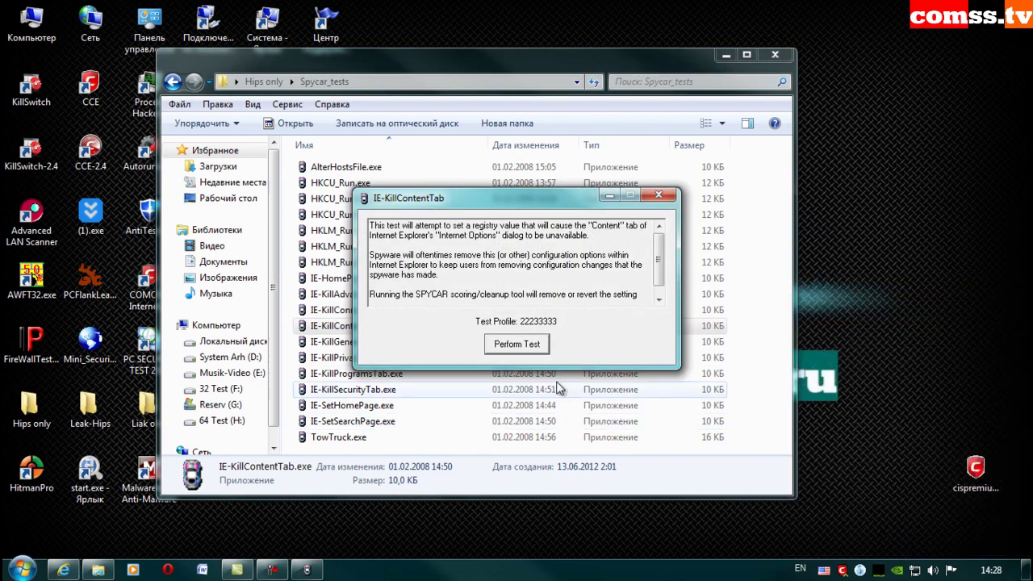
pyautogui.click(528, 344)
pyautogui.click(534, 339)
# - Perform the IE-KillGeneralTab.exe test, block its proactive defence alert and close the finished test
pyautogui.doubleClick(416, 347)
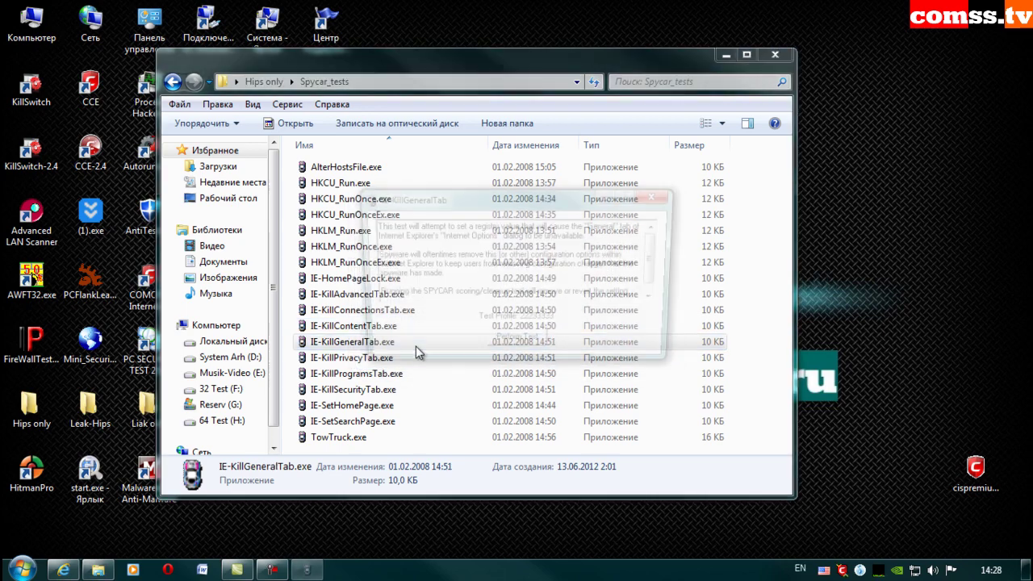
pyautogui.click(494, 344)
pyautogui.click(976, 536)
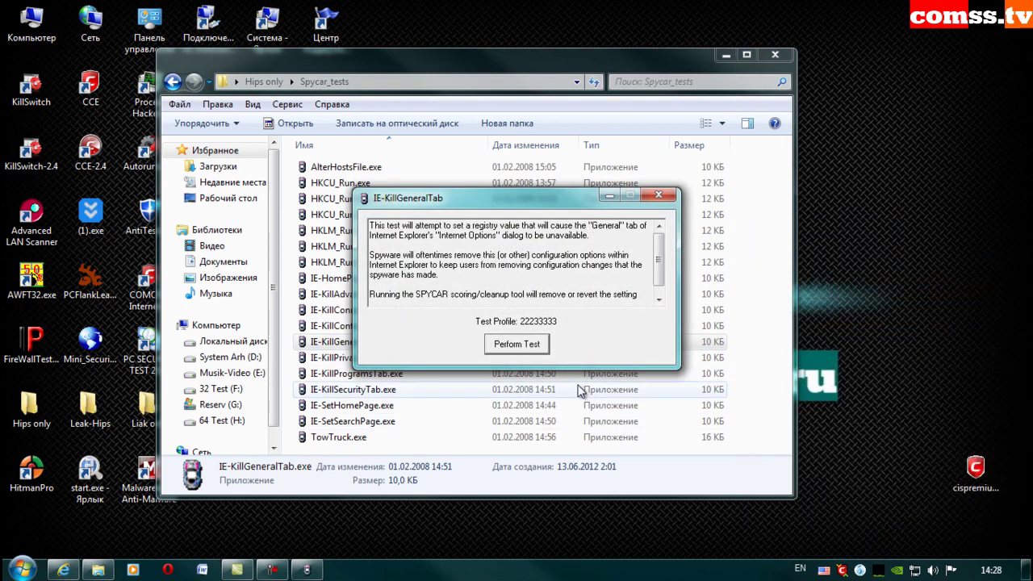
pyautogui.click(536, 345)
pyautogui.click(562, 345)
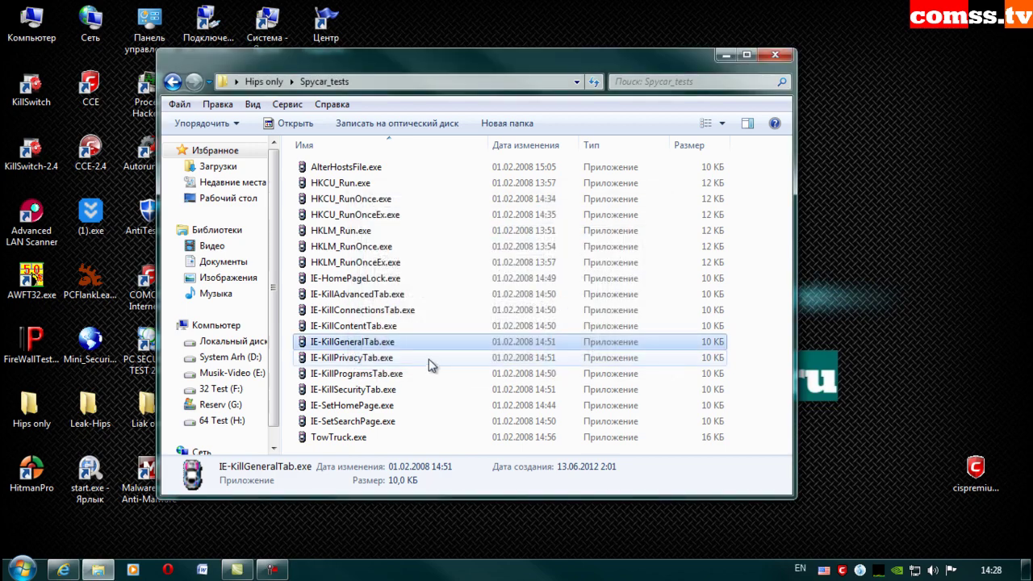
# - Perform the IE-KillPrivacyTab.exe test, block its change to the protected registry key and close the finished test
pyautogui.doubleClick(425, 359)
pyautogui.click(523, 349)
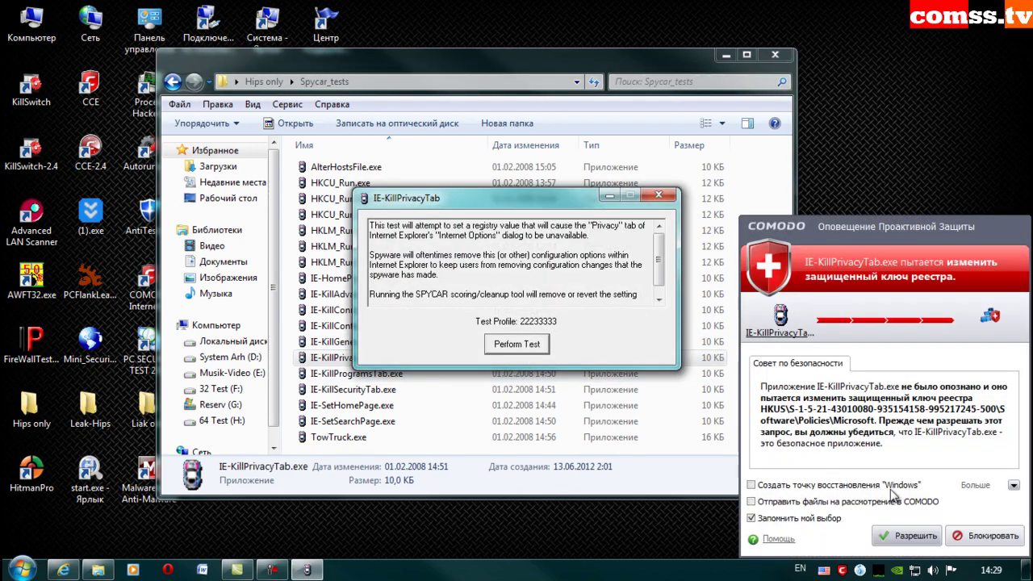
pyautogui.click(978, 540)
pyautogui.click(532, 347)
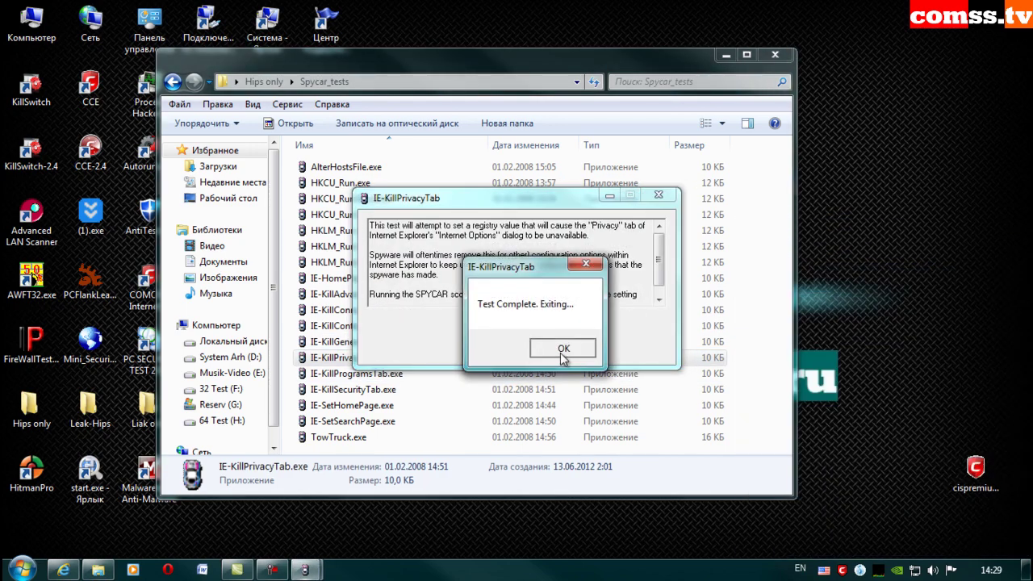
pyautogui.click(560, 349)
# - Run IE-KillProgramsTab.exe from the Spycar_tests folder
pyautogui.doubleClick(474, 377)
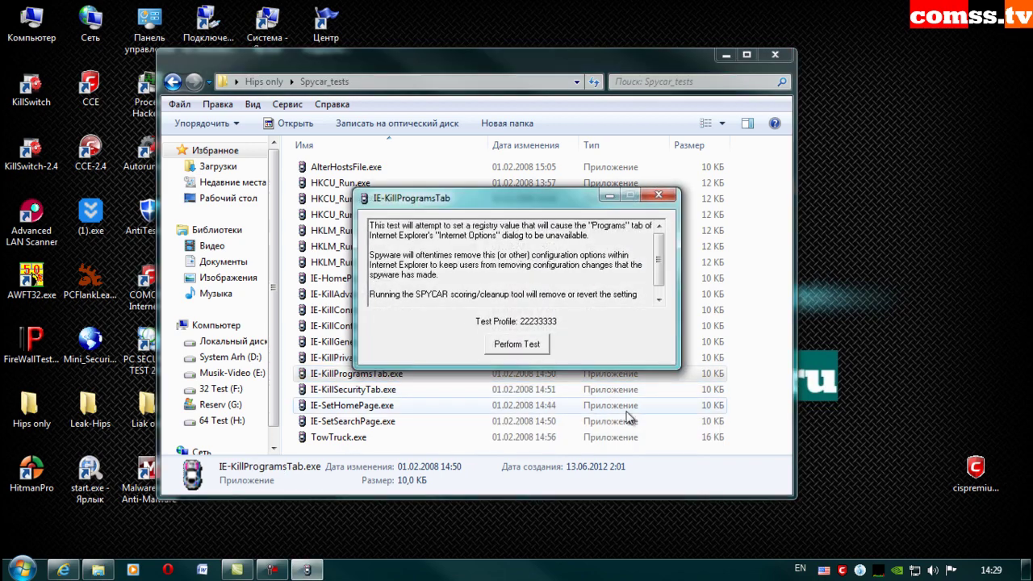
# - Perform the IE-KillProgramsTab test, block its protected registry change and exit the test
pyautogui.click(525, 346)
pyautogui.click(985, 539)
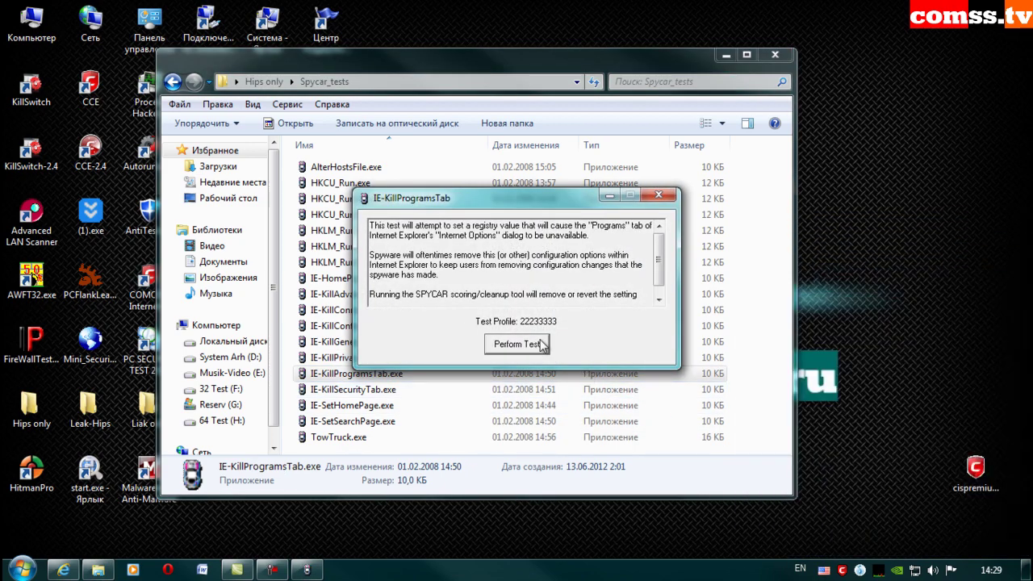
pyautogui.click(526, 348)
# - Run IE-KillSecurityTab.exe, perform its test, block the protected registry change and exit
pyautogui.click(474, 396)
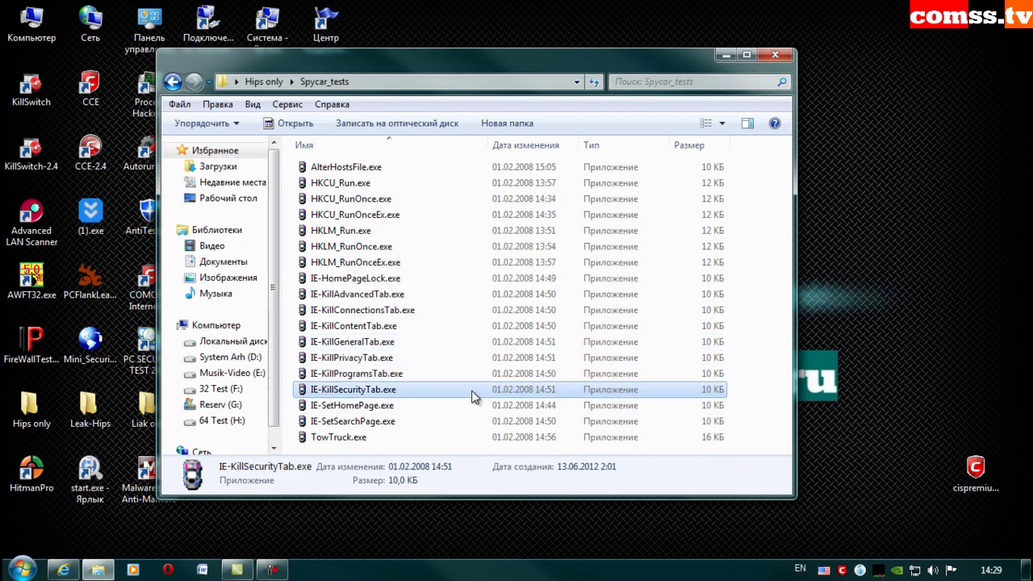
pyautogui.doubleClick(474, 396)
pyautogui.click(515, 346)
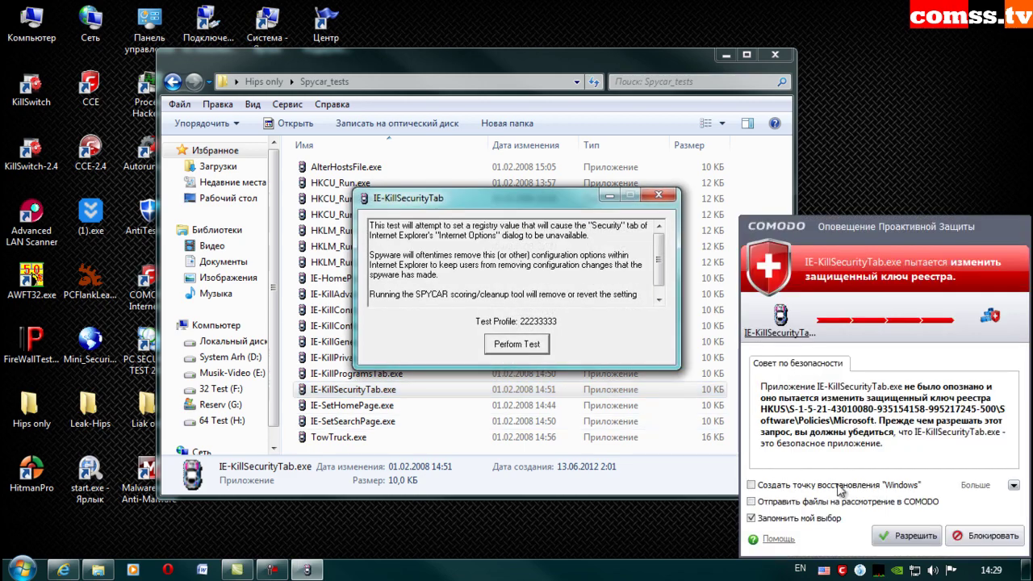
pyautogui.click(990, 537)
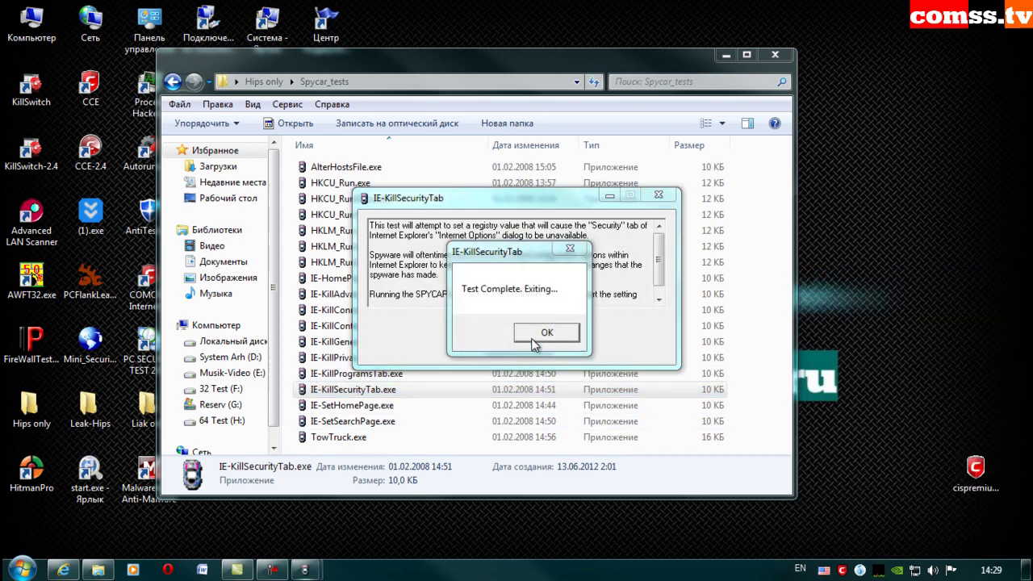
pyautogui.click(533, 345)
# - Run the IE-SetHomePage.exe test, blocking its attempt to change the Internet Explorer home page
pyautogui.doubleClick(487, 406)
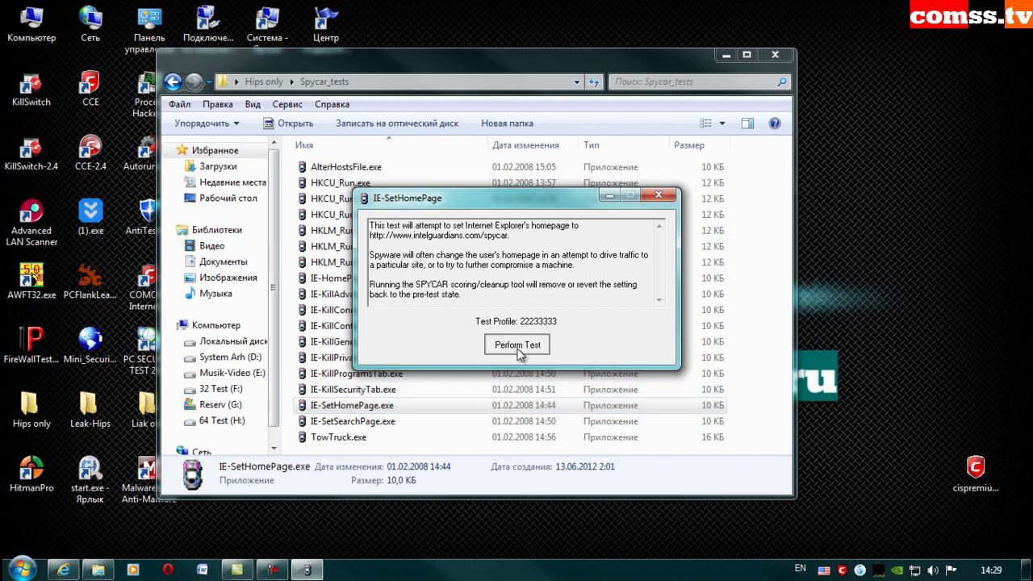
pyautogui.click(518, 345)
pyautogui.click(991, 542)
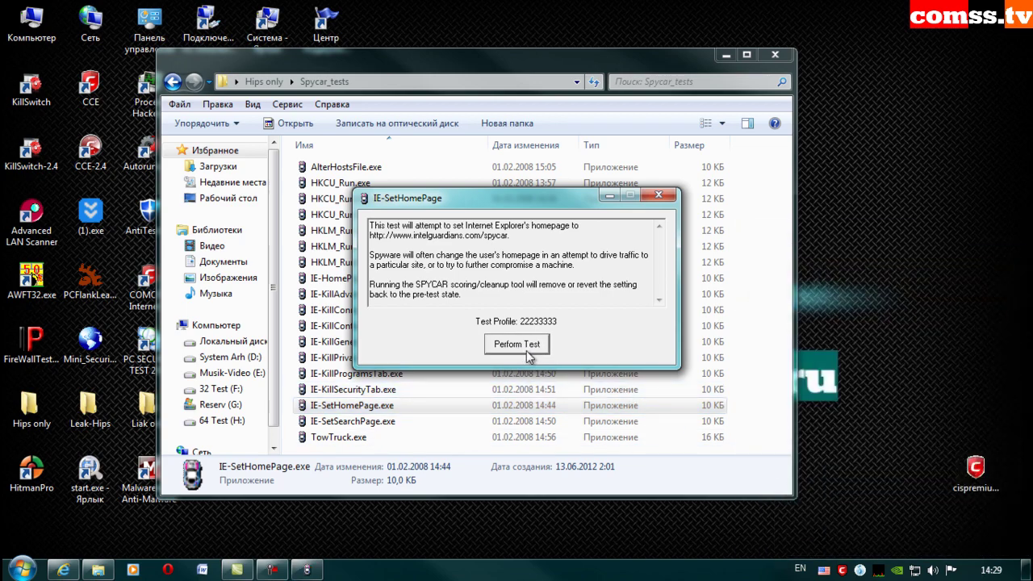
pyautogui.click(545, 333)
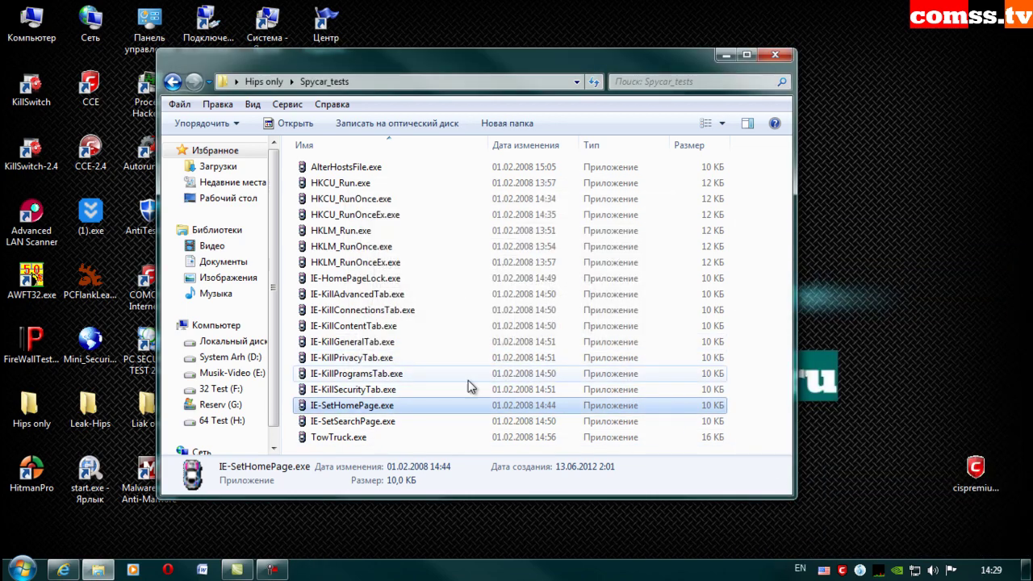
# - Run the IE-SetSearchPage.exe test, blocking its attempt to change the Internet Explorer search page
pyautogui.doubleClick(437, 421)
pyautogui.click(532, 346)
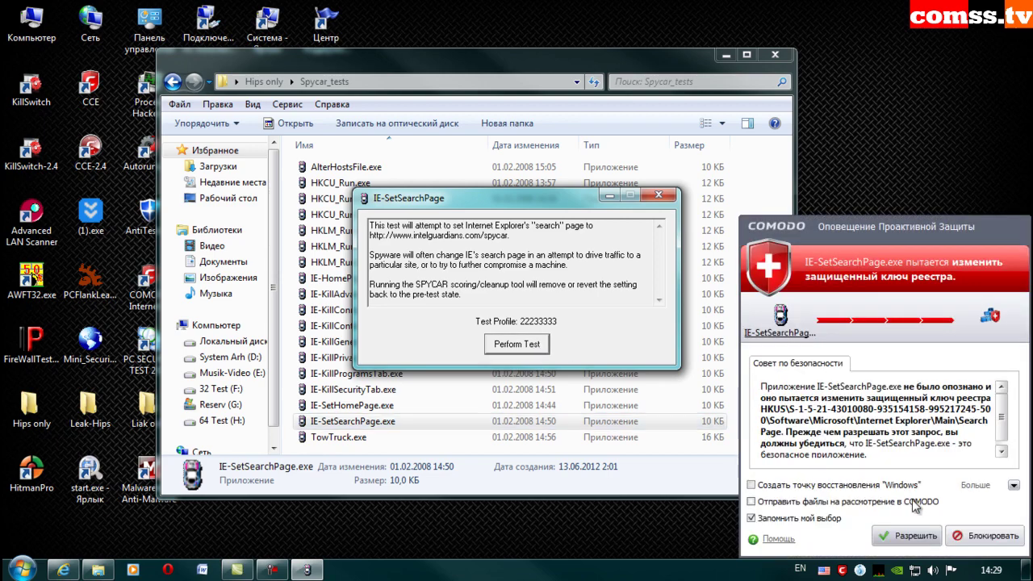
pyautogui.click(1001, 545)
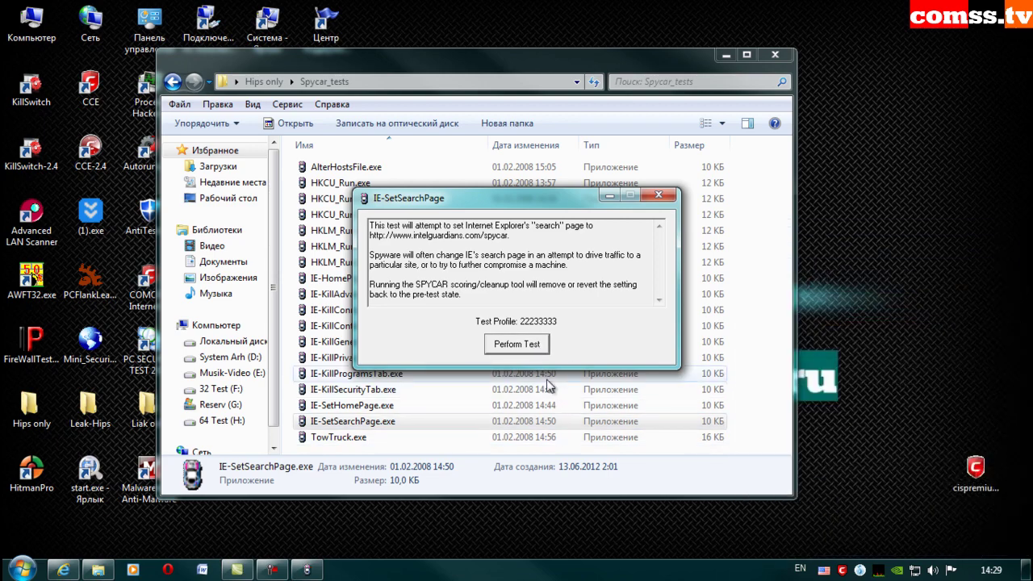
pyautogui.click(547, 333)
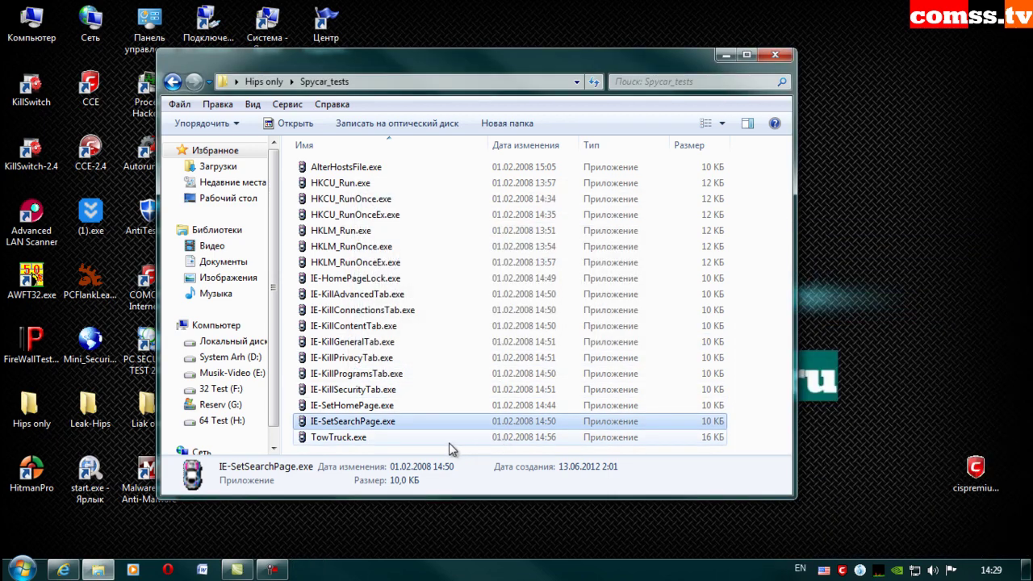
# - Run the TowTruck.exe cleanup, block its registry change to the Start Page key and dismiss the completion message
pyautogui.doubleClick(457, 437)
pyautogui.click(527, 347)
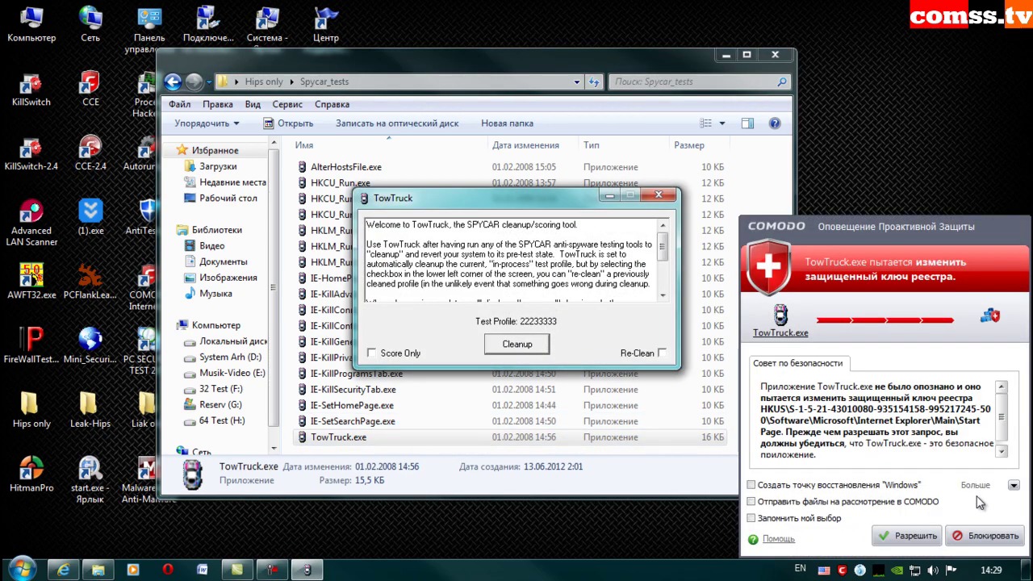
pyautogui.click(987, 536)
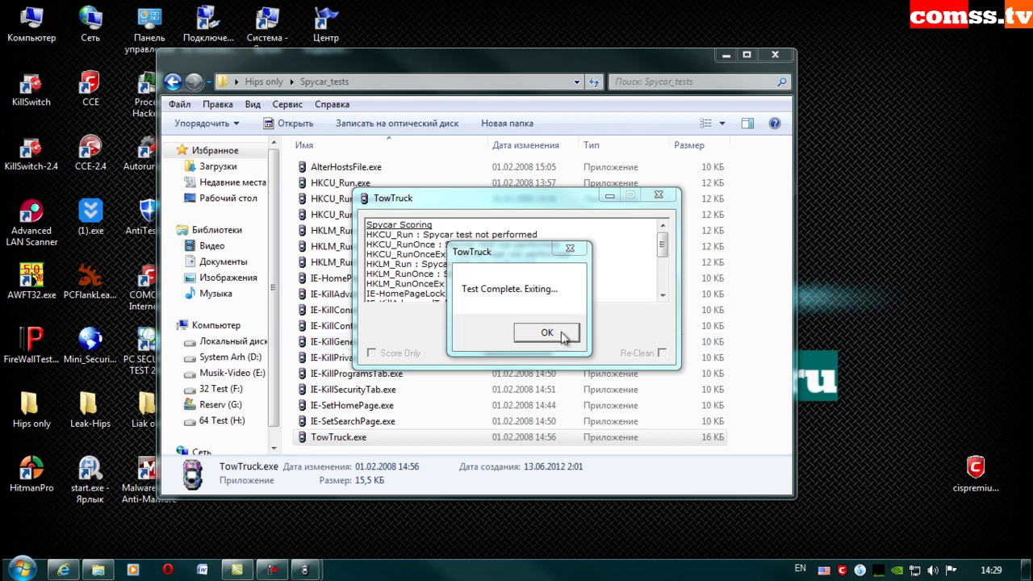
pyautogui.click(563, 332)
# - Review the Spycar Scoring list in TowTruck through its last entries and close the tool
pyautogui.click(589, 280)
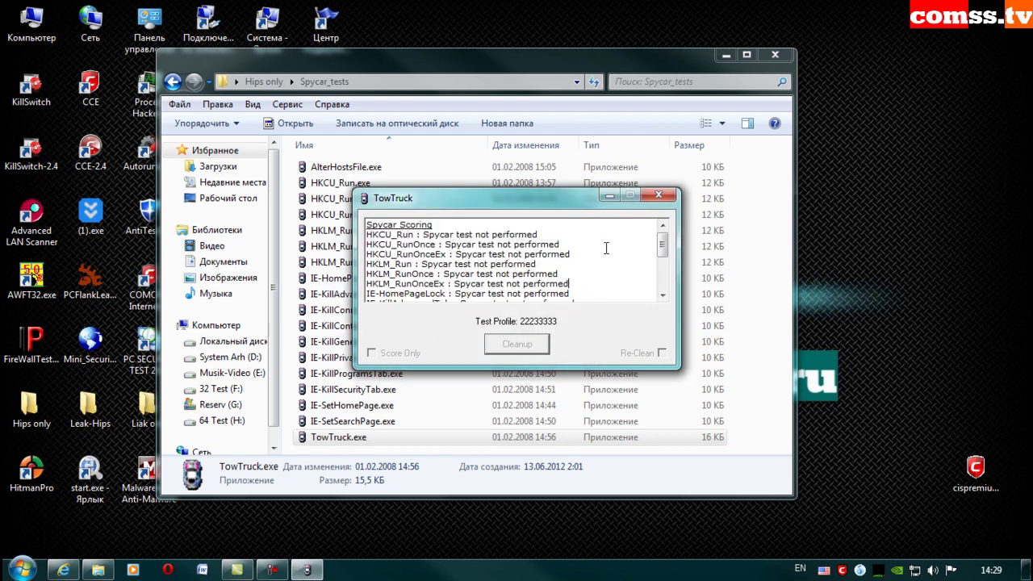
pyautogui.moveTo(666, 251); pyautogui.dragTo(667, 275)
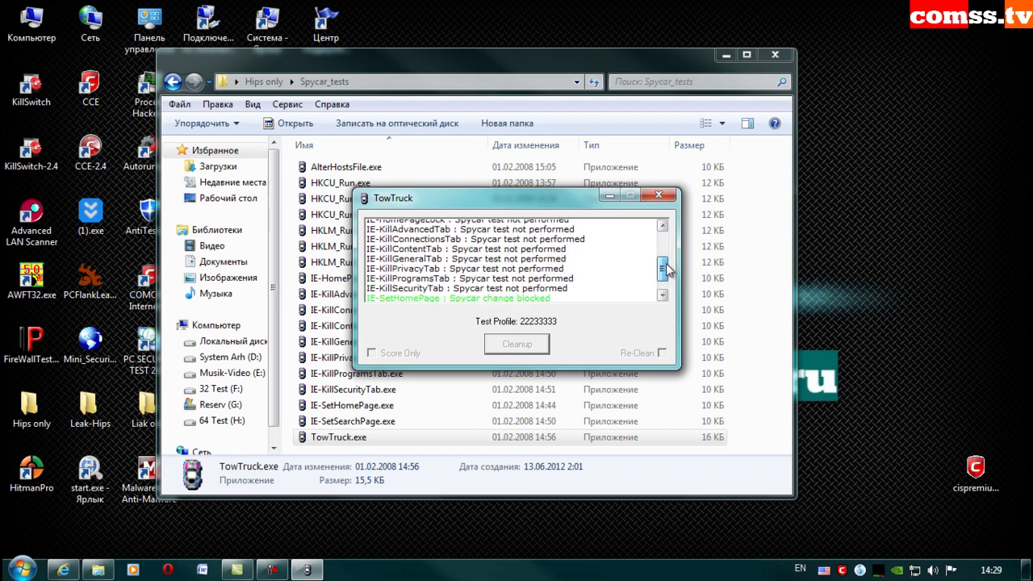
pyautogui.moveTo(666, 273)
pyautogui.mouseDown()
pyautogui.moveTo(669, 246)
pyautogui.moveTo(677, 278)
pyautogui.mouseUp()
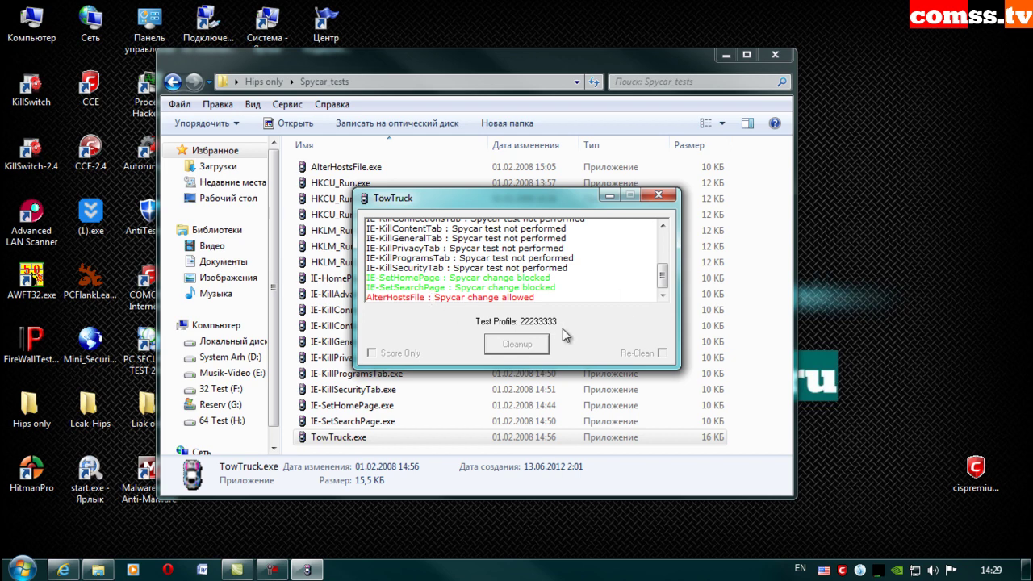
pyautogui.click(659, 195)
# - Close the Hips only folder and open the cpil_suite folder inside Leak-Hips on the desktop
pyautogui.click(172, 81)
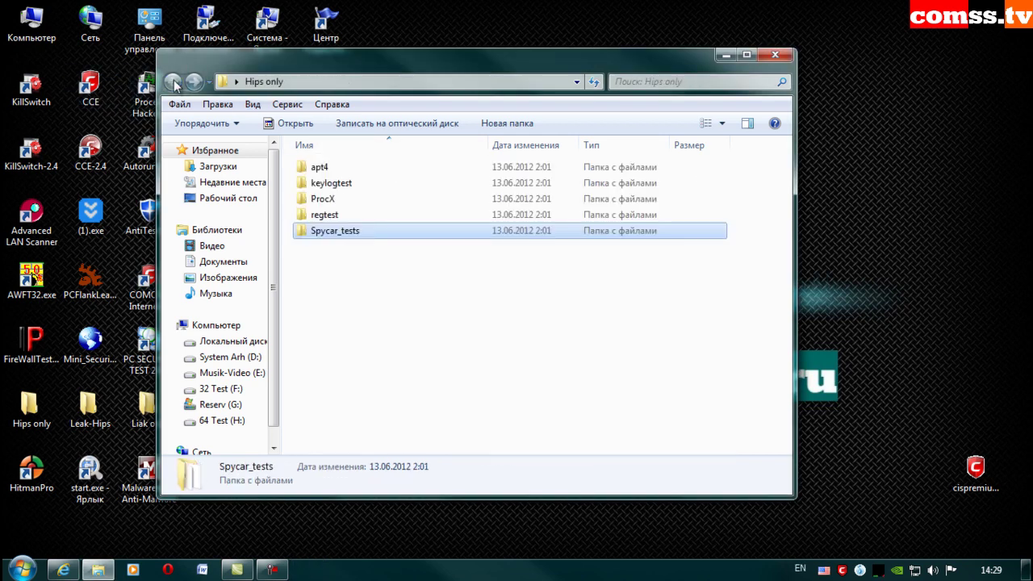
pyautogui.click(776, 56)
pyautogui.doubleClick(90, 408)
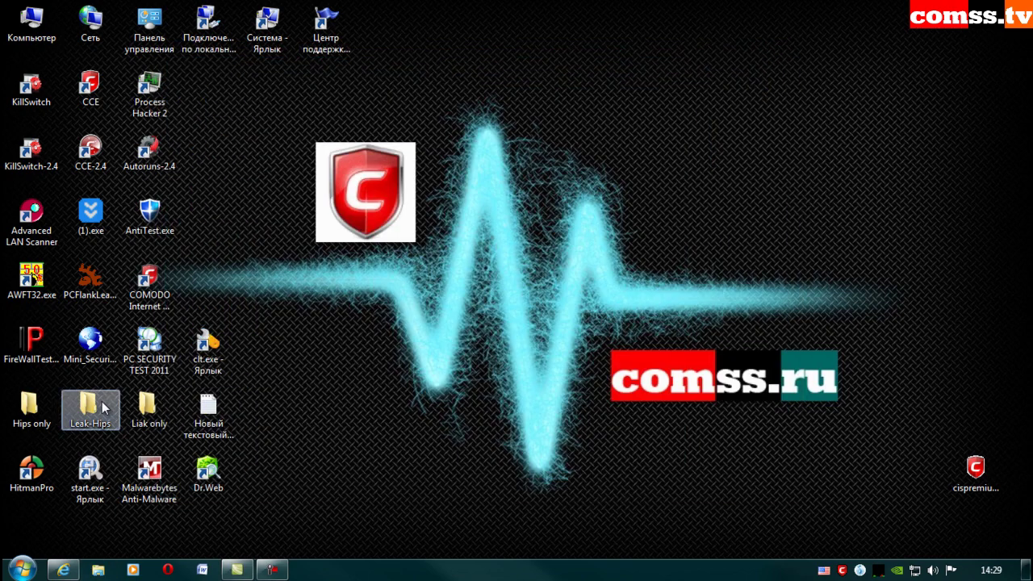
pyautogui.doubleClick(327, 168)
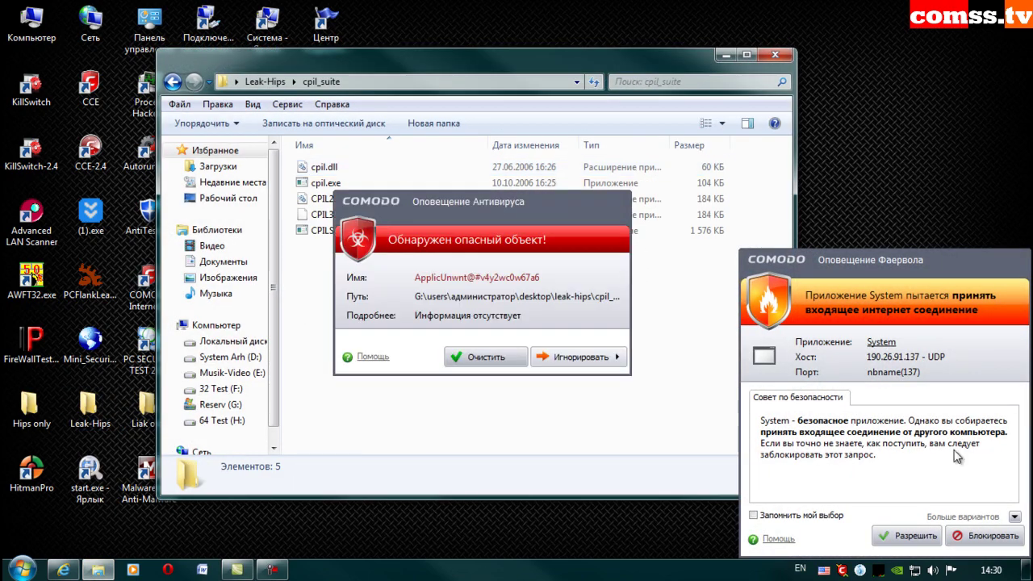
# - Block the incoming internet connection to System on UDP port 137 and have the firewall remember the choice
pyautogui.click(805, 519)
pyautogui.click(986, 536)
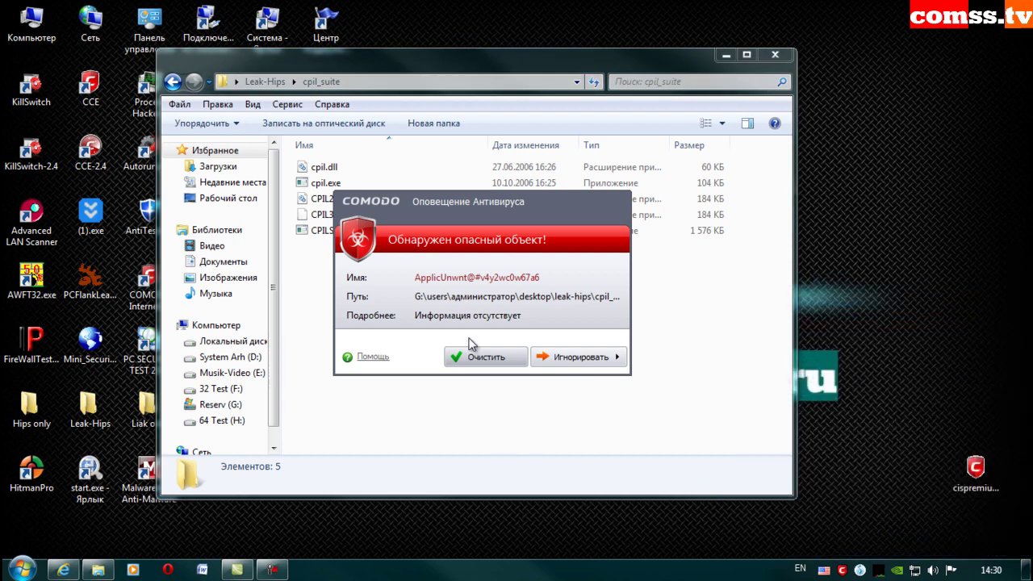
# - Ignore each antivirus detection in the cpil_suite folder by adding the flagged files to the exclusions (Добавить в исключения)
pyautogui.click(568, 358)
pyautogui.click(704, 406)
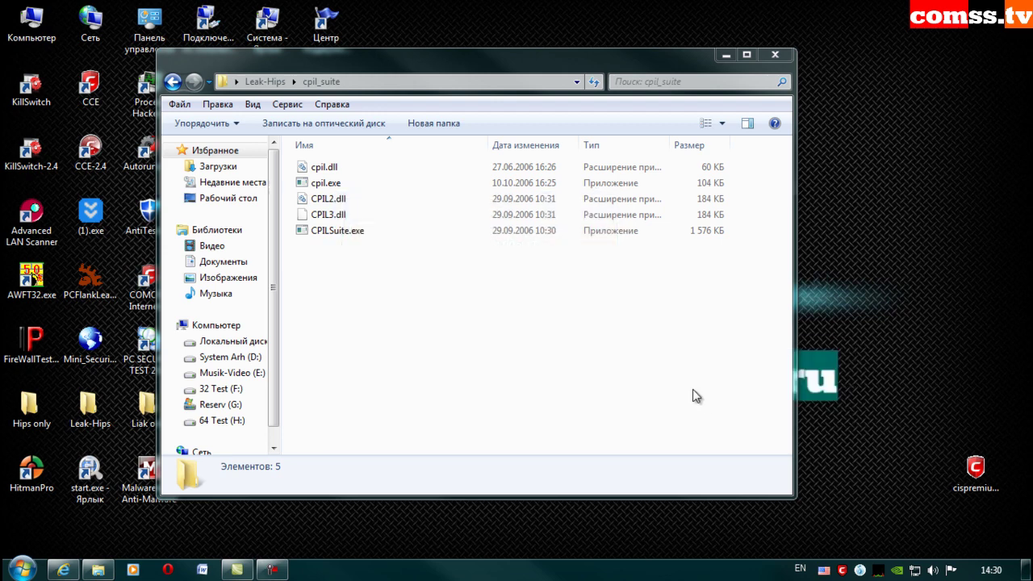
pyautogui.click(573, 357)
pyautogui.click(678, 413)
pyautogui.click(580, 360)
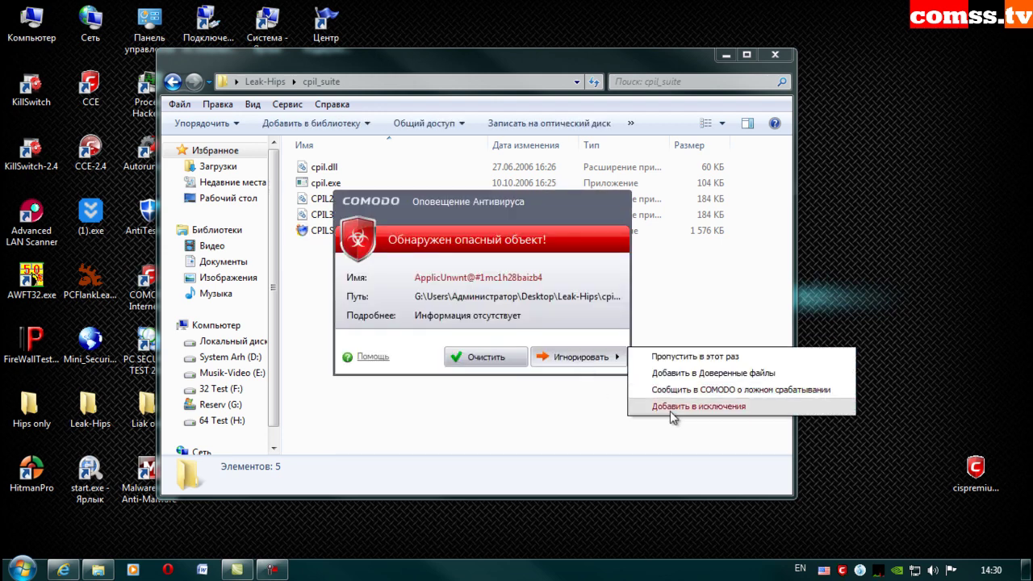
pyautogui.click(677, 412)
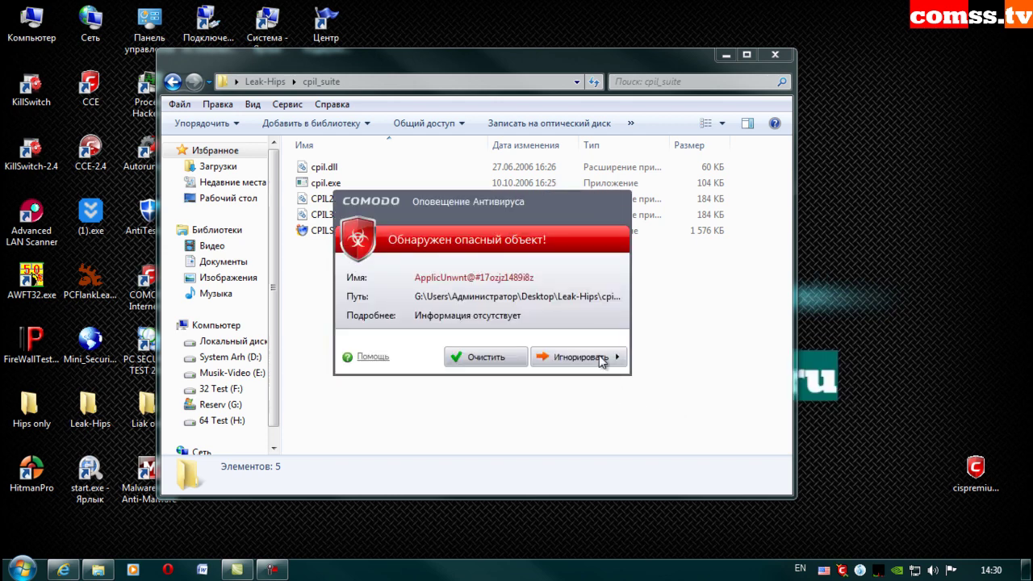
pyautogui.click(609, 359)
pyautogui.click(677, 406)
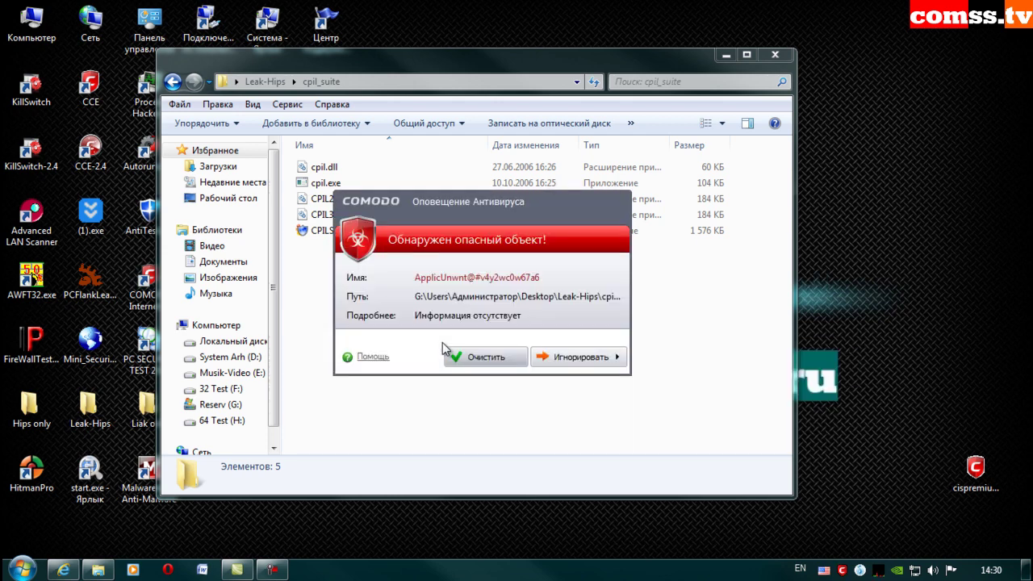
pyautogui.click(607, 359)
pyautogui.click(669, 406)
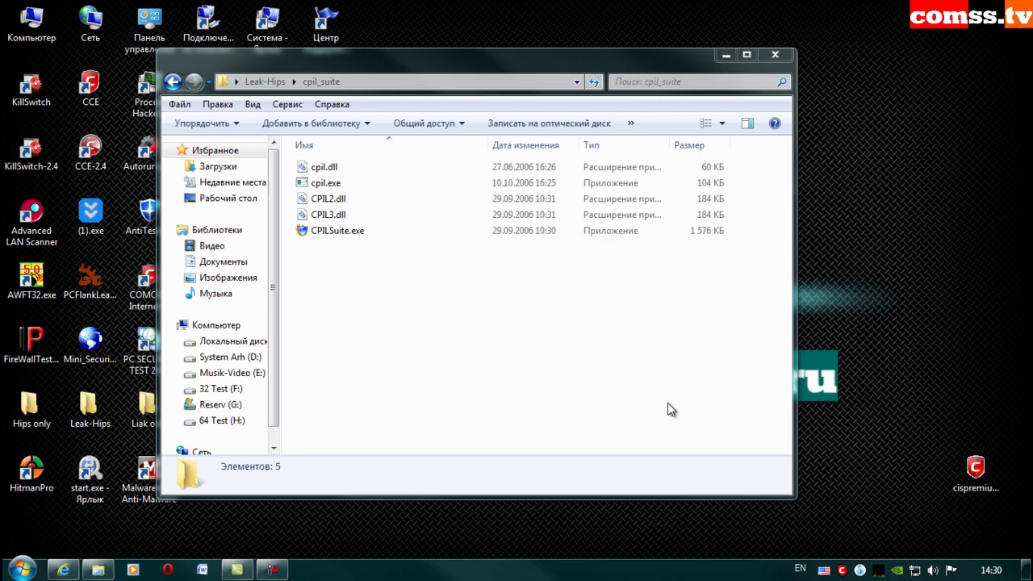
pyautogui.click(607, 359)
pyautogui.click(674, 406)
# - Run Test 1 in CPILSuite.exe with the data "tertedfgewrfsd", allowing cpil.exe and conhost.exe but blocking access to explorer.exe
pyautogui.doubleClick(343, 231)
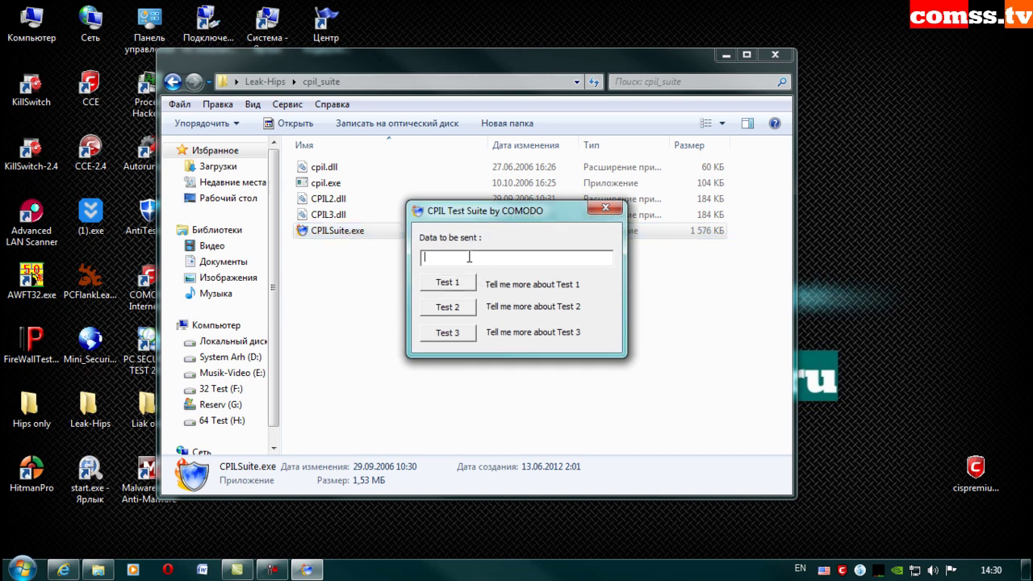
pyautogui.write('tertedfgewrfsd')
pyautogui.click(451, 284)
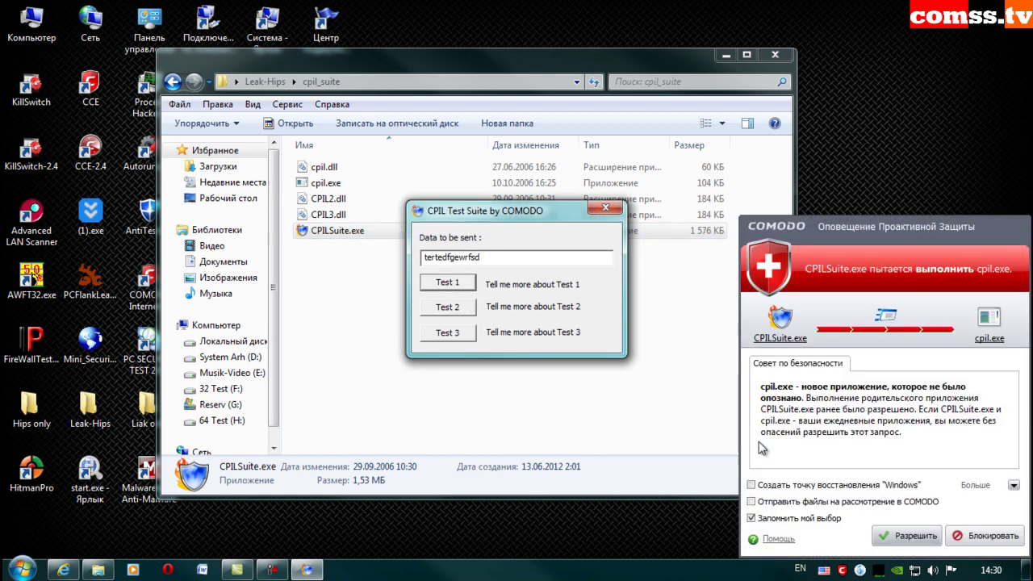
pyautogui.click(901, 533)
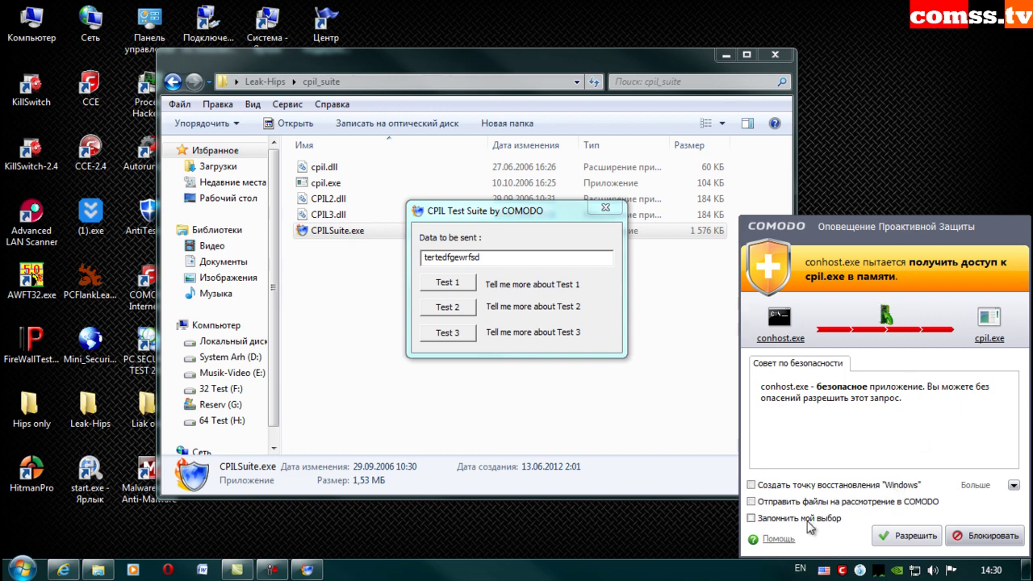
pyautogui.click(910, 540)
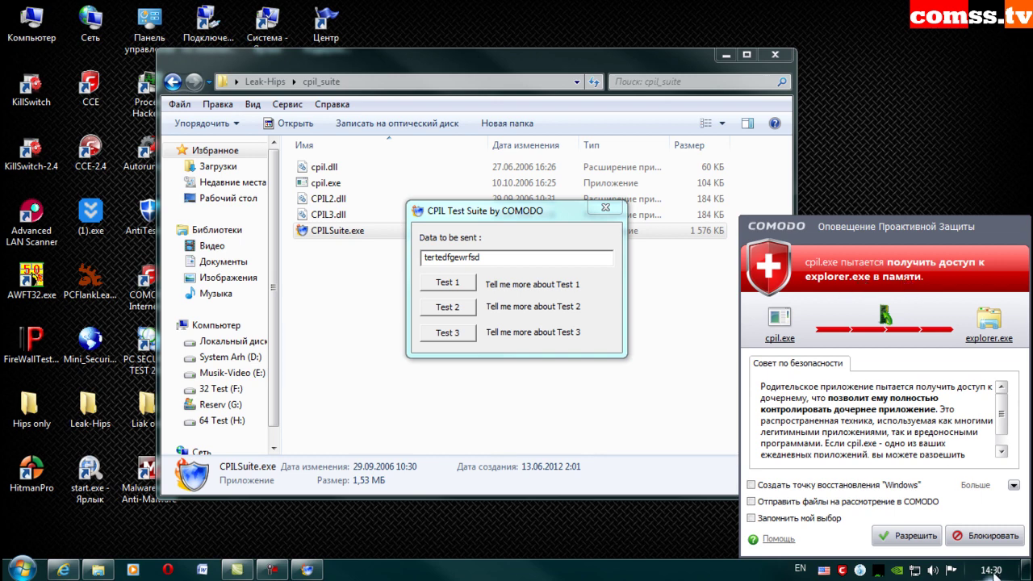
pyautogui.click(990, 533)
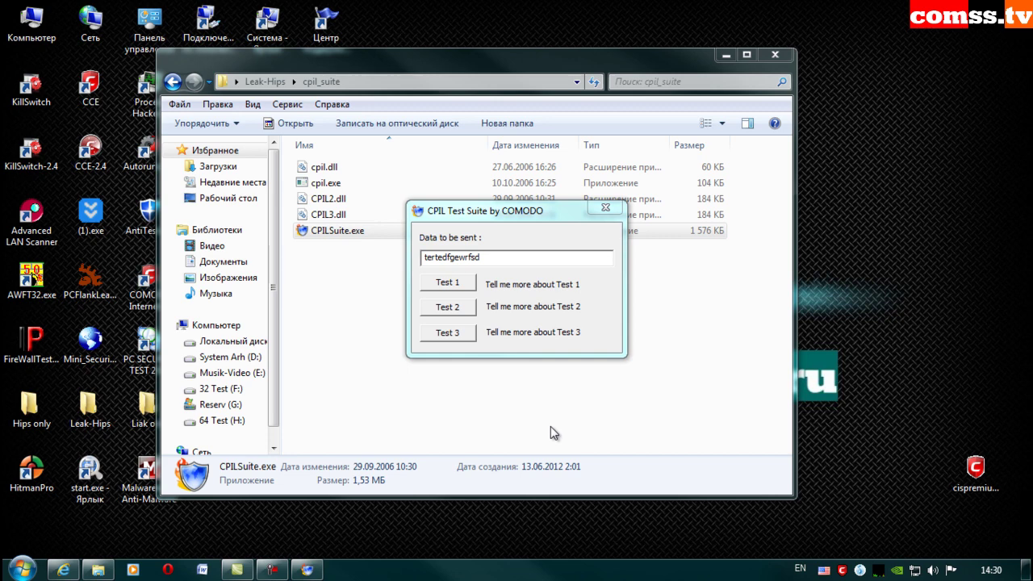
# - Run Test 2 with the cpil2.dll global hook blocked, run Test 3, and close the CPIL Test Suite
pyautogui.click(457, 308)
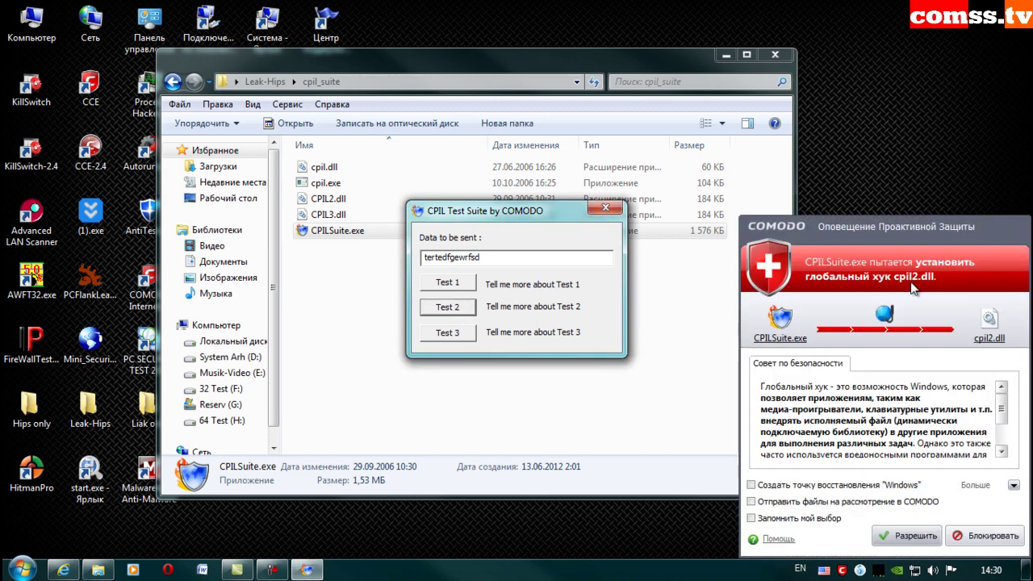
pyautogui.click(986, 536)
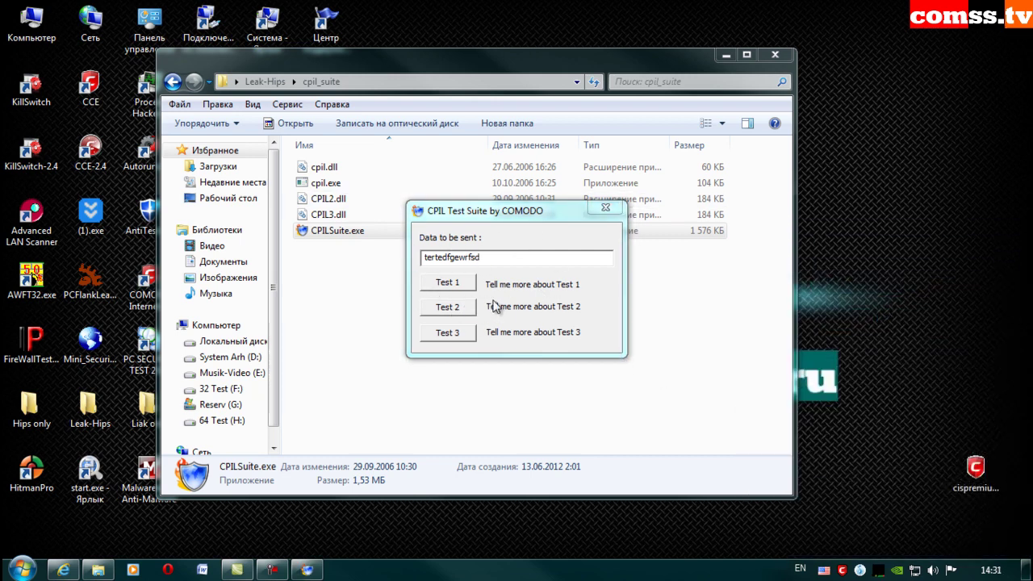
pyautogui.click(452, 334)
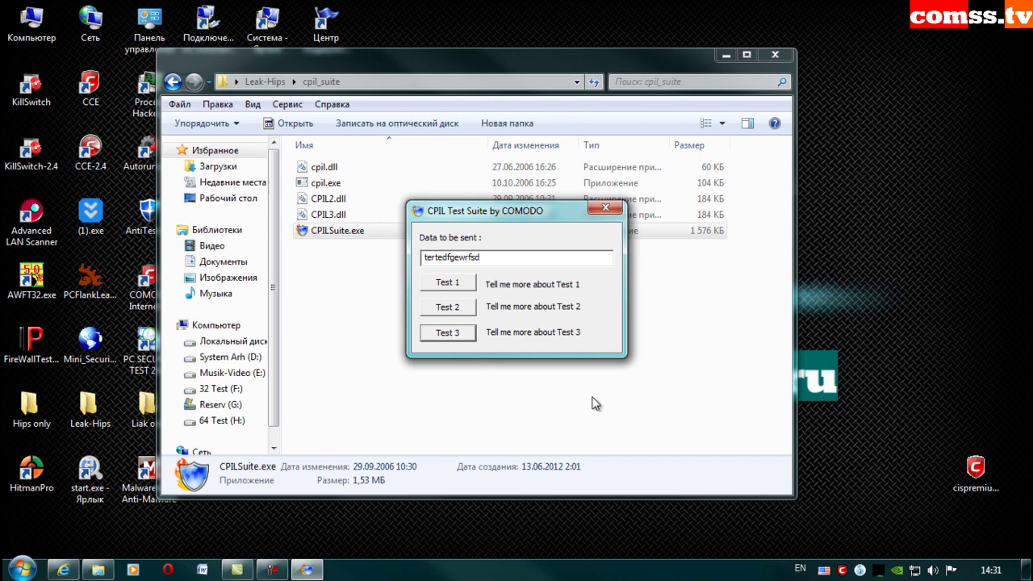
pyautogui.click(606, 208)
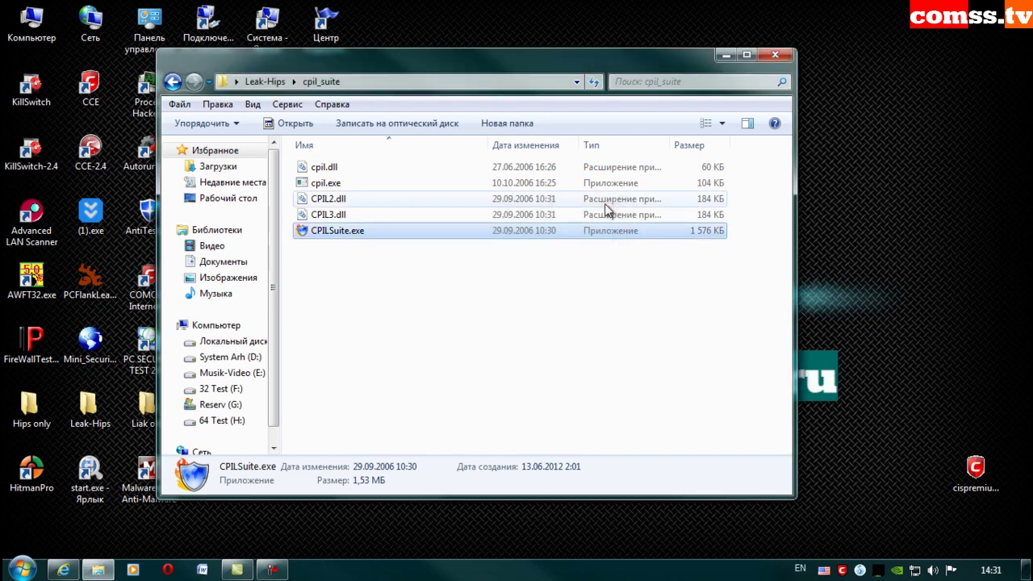
# - Return to the Leak-Hips folder and open the inner FireHole folder within FireHole
pyautogui.click(172, 82)
pyautogui.doubleClick(378, 181)
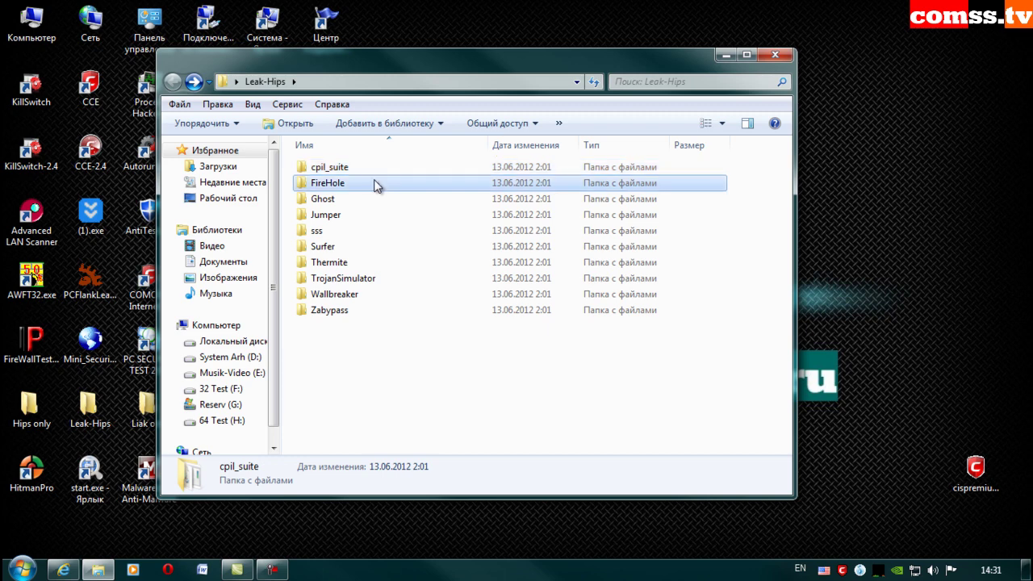
pyautogui.doubleClick(369, 171)
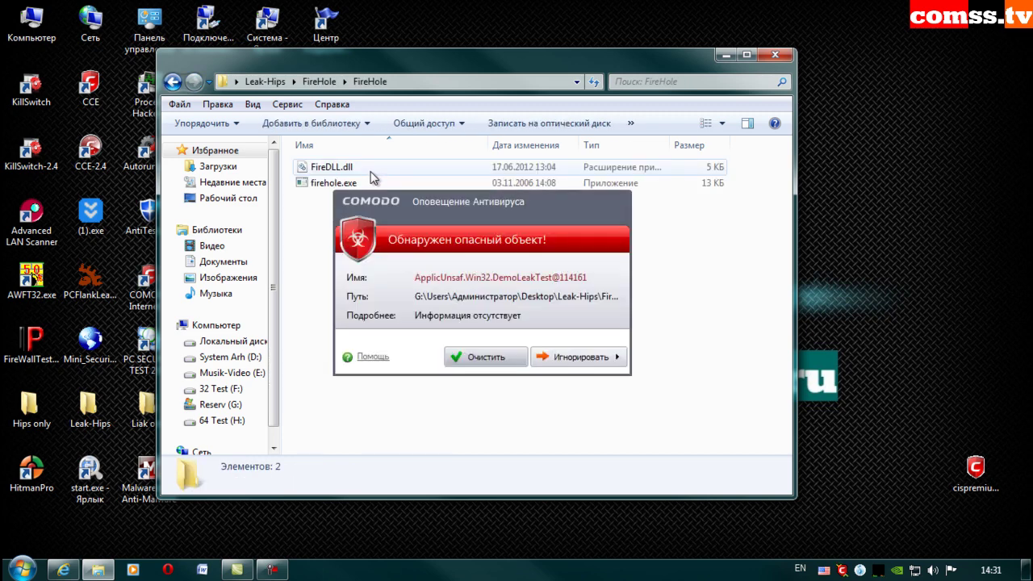
# - Launch firehole.exe, adding the antivirus detections to the exclusions and allowing it to modify FireDLL.dll
pyautogui.click(597, 359)
pyautogui.click(702, 407)
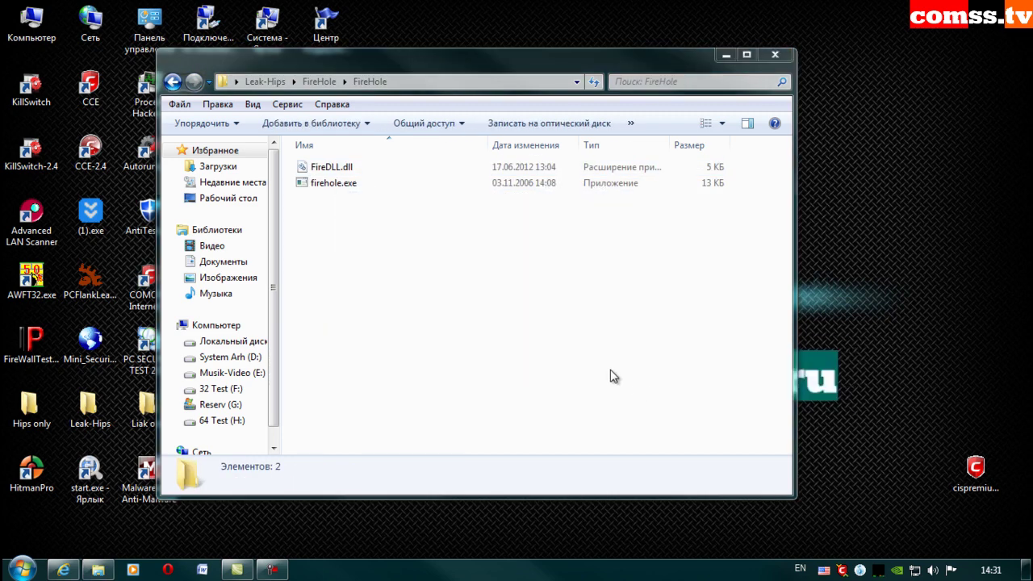
pyautogui.doubleClick(346, 184)
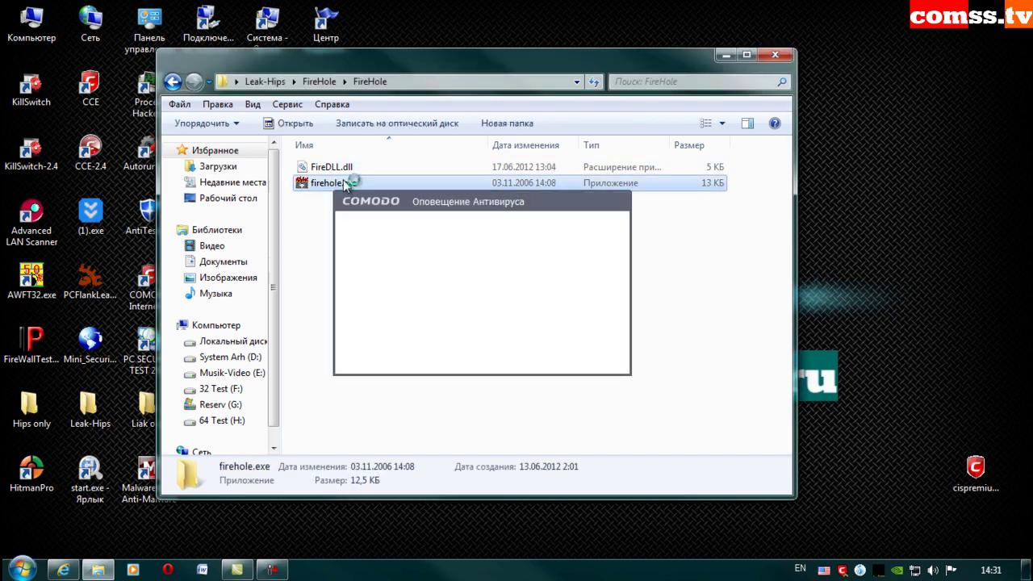
pyautogui.click(587, 357)
pyautogui.click(701, 407)
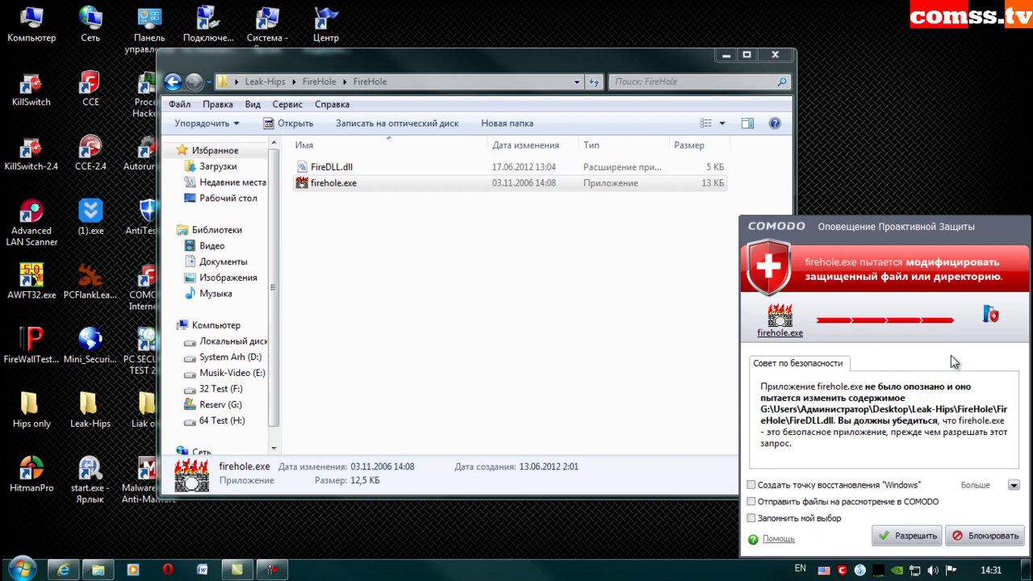
pyautogui.click(896, 534)
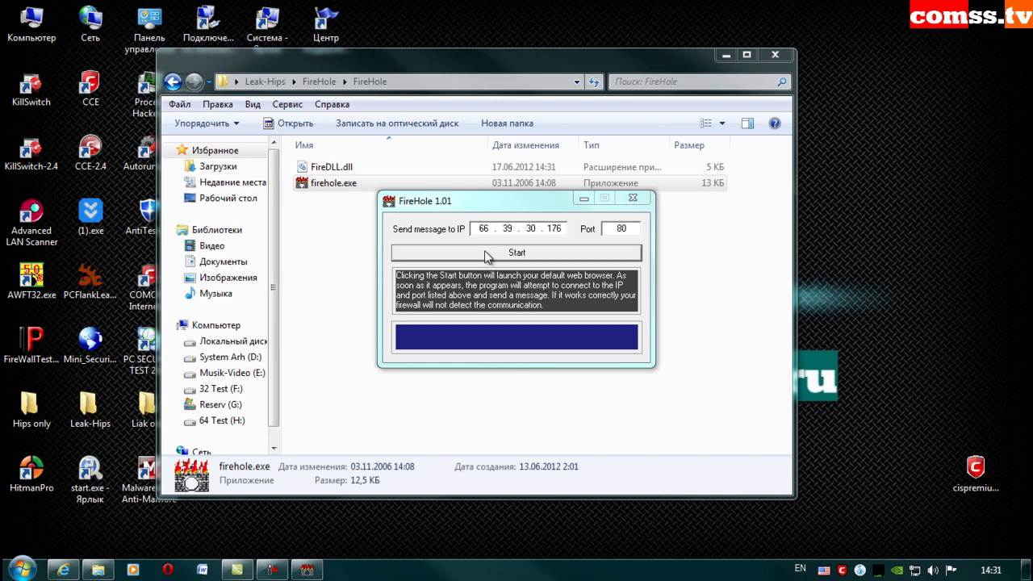
# - Run the FireHole test twice against port 80, blocking firehole.exe from executing iexplore.exe and dismissing the access error each time
pyautogui.click(501, 256)
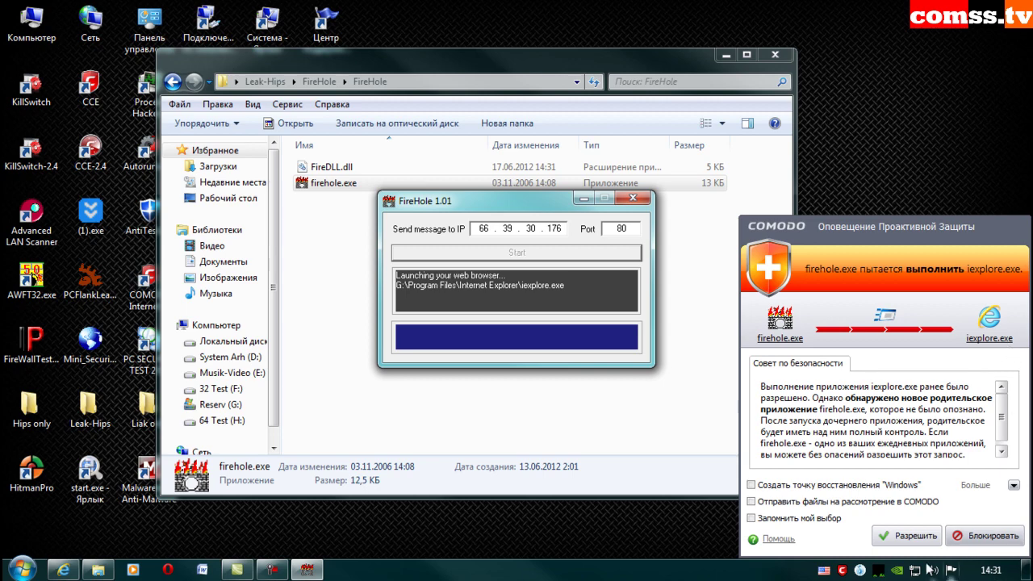
pyautogui.click(987, 535)
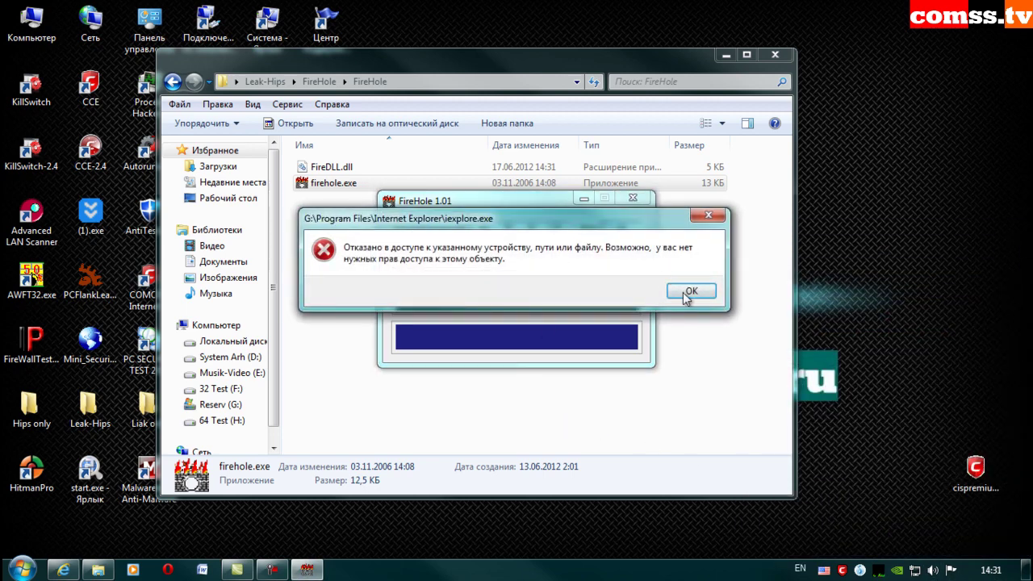
pyautogui.click(686, 291)
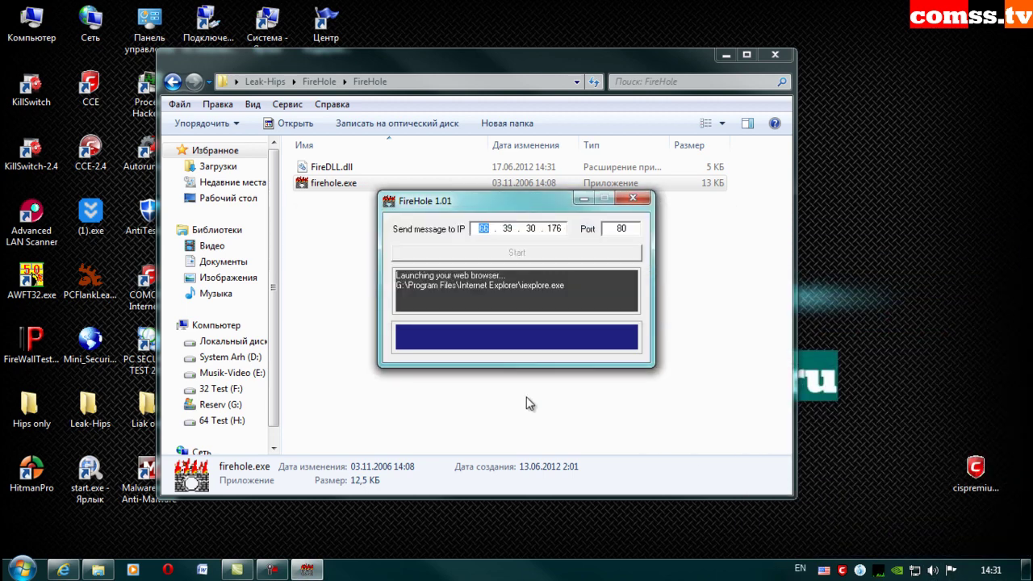
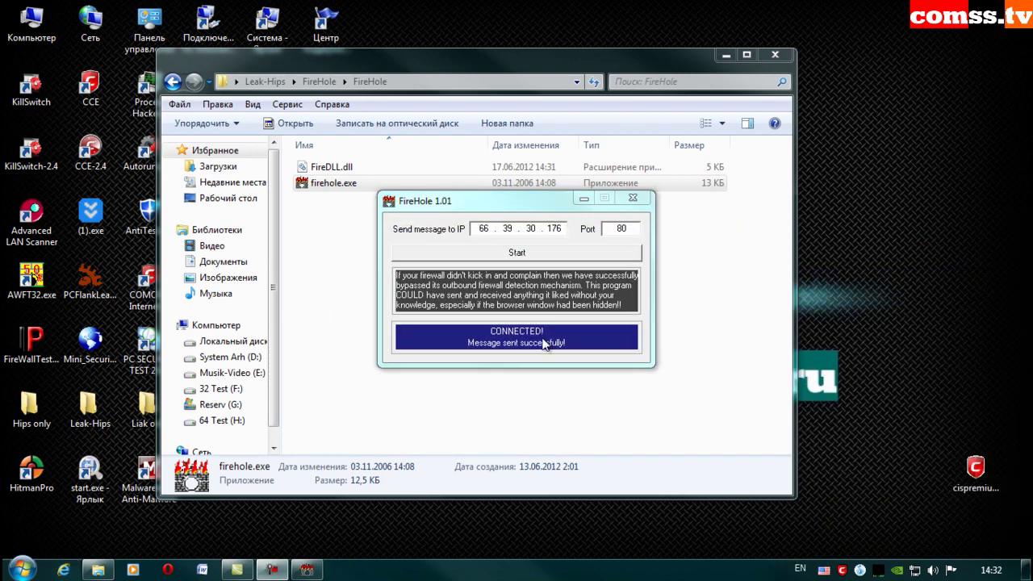
pyautogui.click(523, 254)
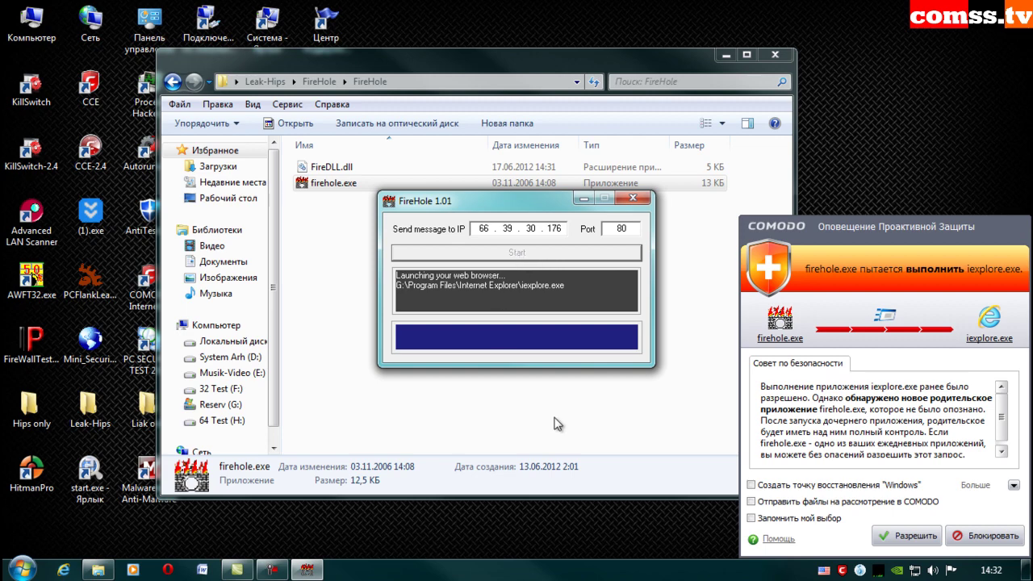
pyautogui.click(963, 534)
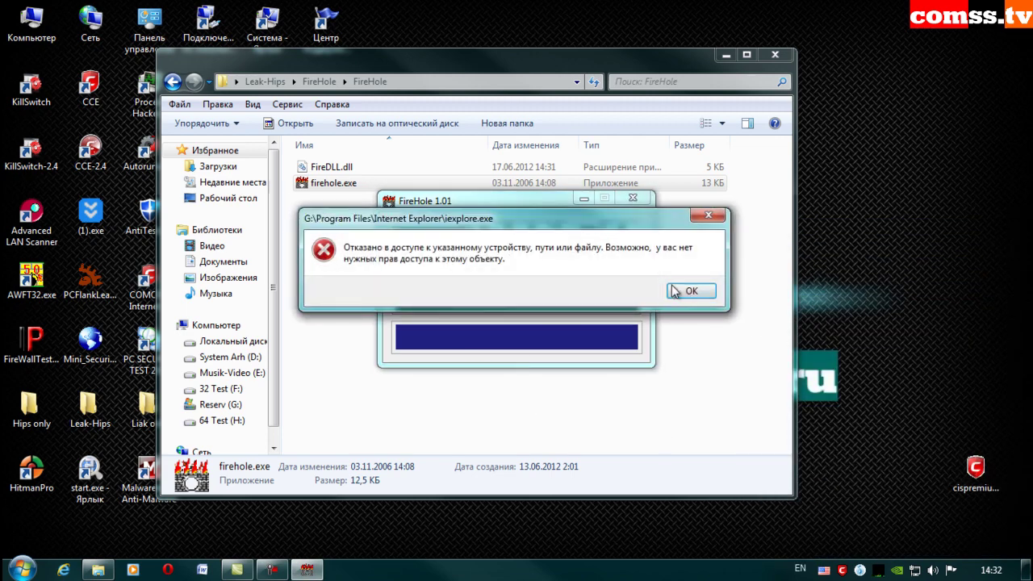
pyautogui.click(688, 291)
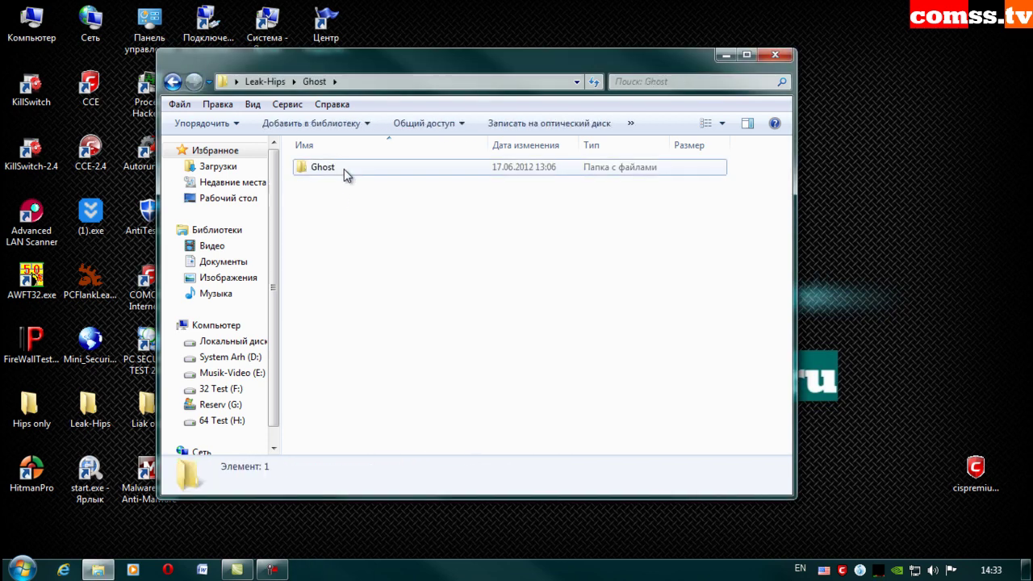
# - Launch Ghost.exe from the inner Ghost folder, ignoring both antivirus detections
pyautogui.doubleClick(344, 169)
pyautogui.doubleClick(343, 168)
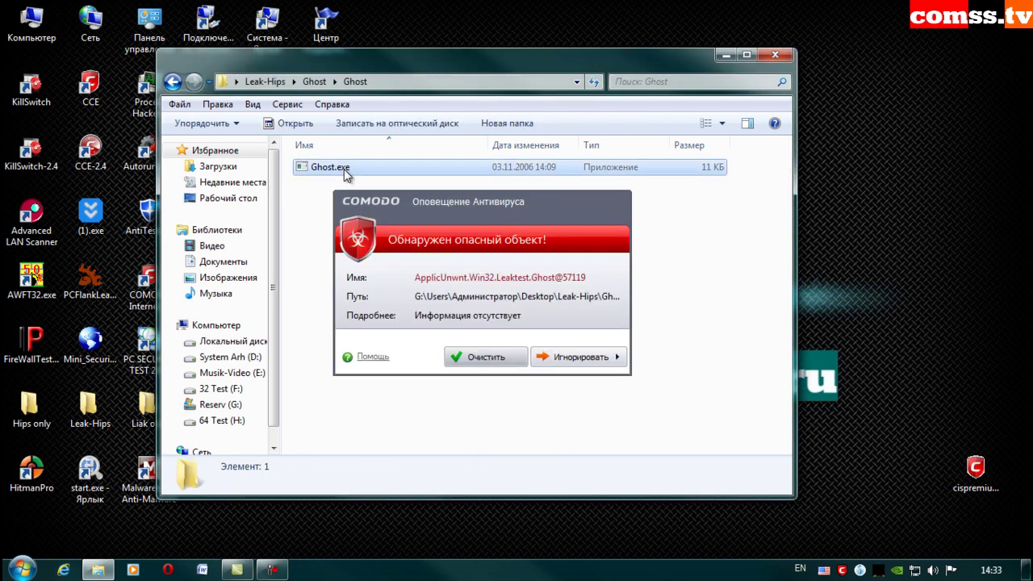
pyautogui.click(581, 359)
pyautogui.click(700, 408)
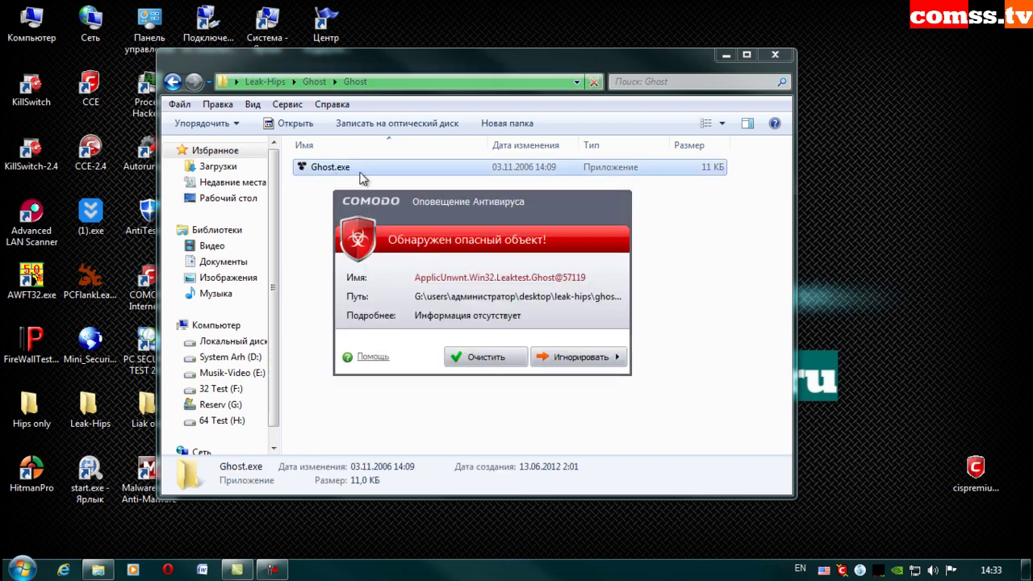
pyautogui.click(612, 359)
pyautogui.click(648, 392)
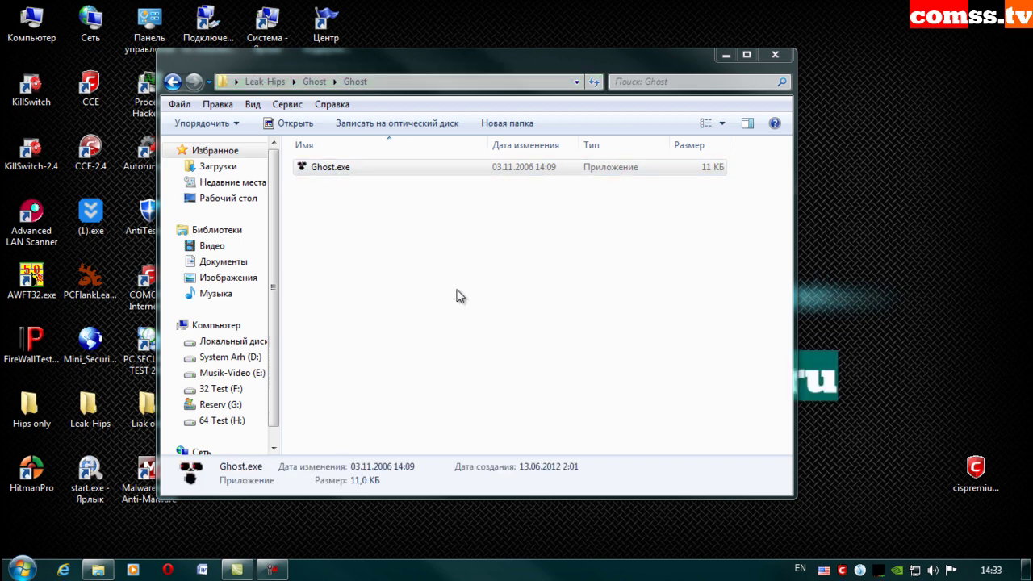
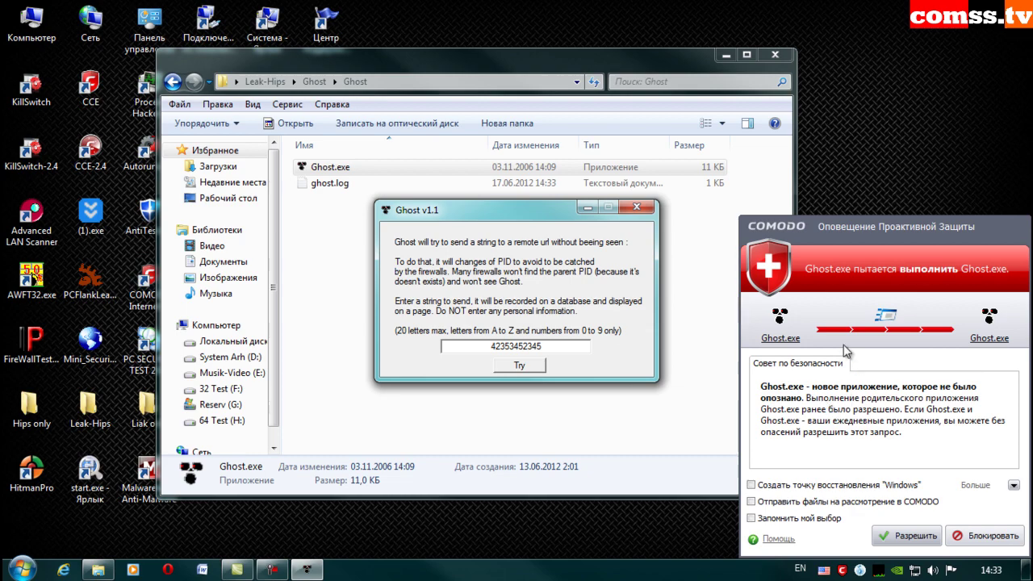
pyautogui.click(911, 537)
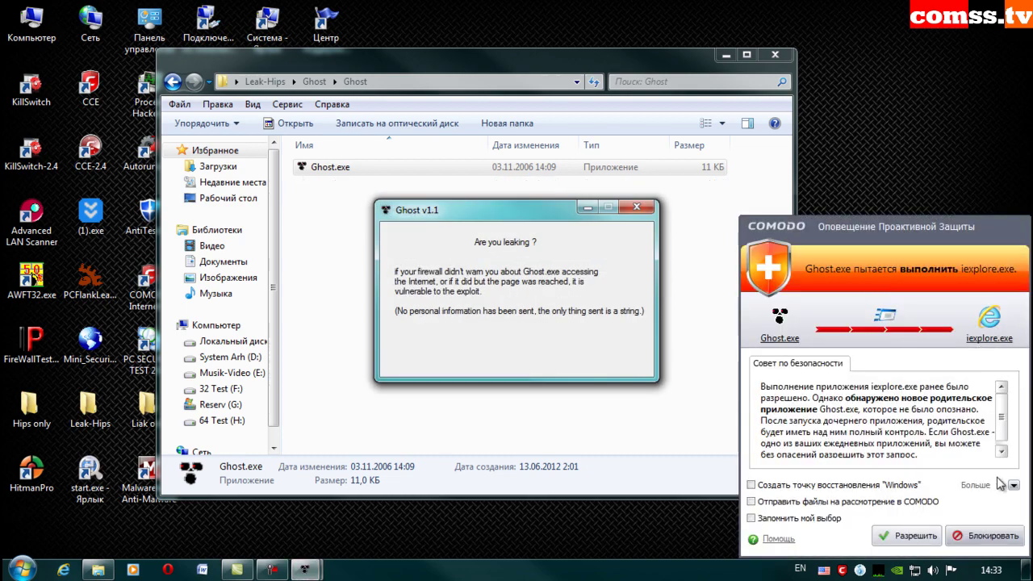
pyautogui.click(993, 536)
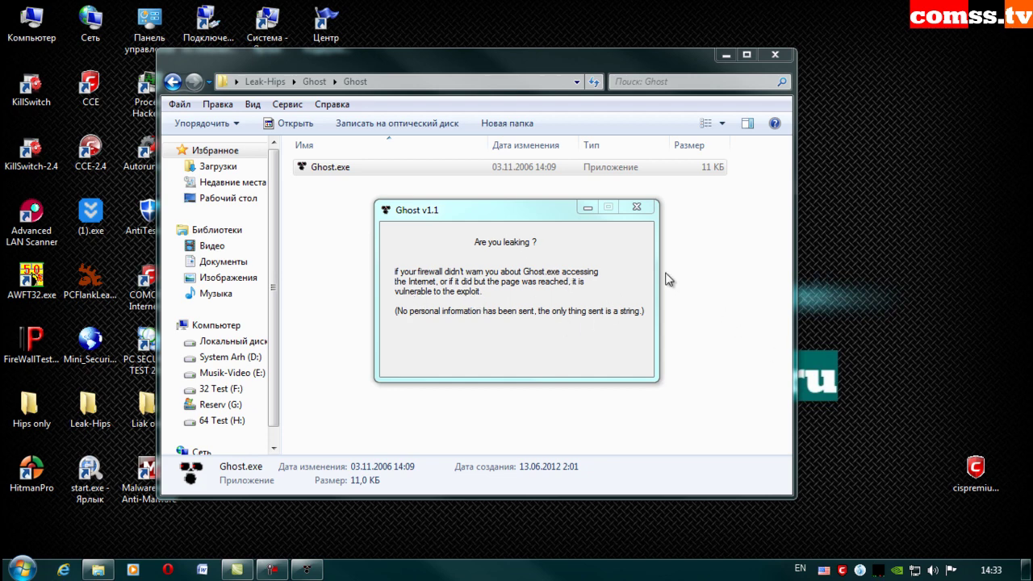
pyautogui.click(637, 206)
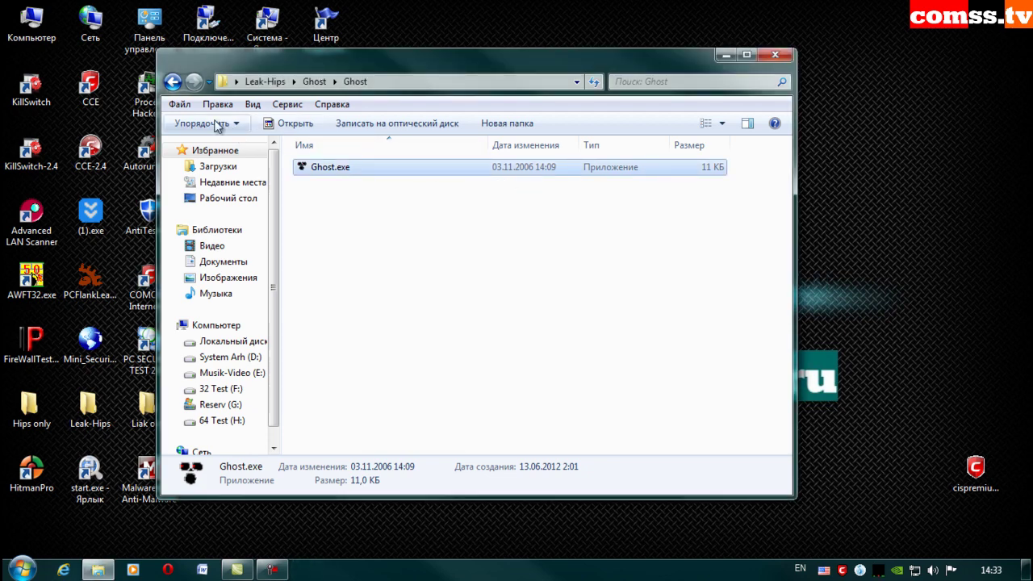
# - Return to the Leak-Hips folder and open the inner Jumper folder within Jumper
pyautogui.click(172, 82)
pyautogui.click(172, 82)
pyautogui.doubleClick(323, 214)
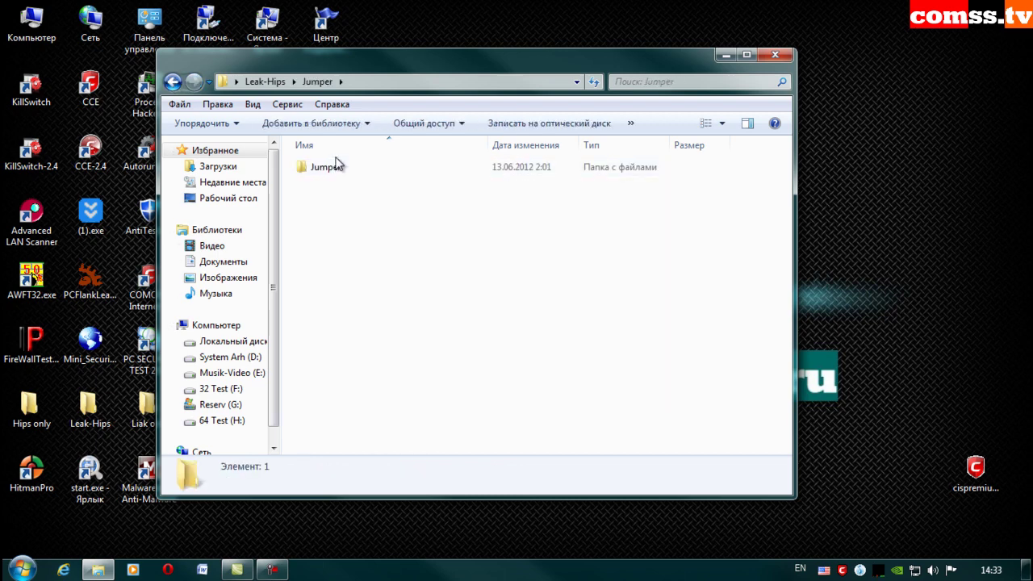
pyautogui.click(339, 167)
pyautogui.doubleClick(339, 167)
# - Launch jumper.exe, adding both antivirus detections to the exclusions
pyautogui.doubleClick(355, 167)
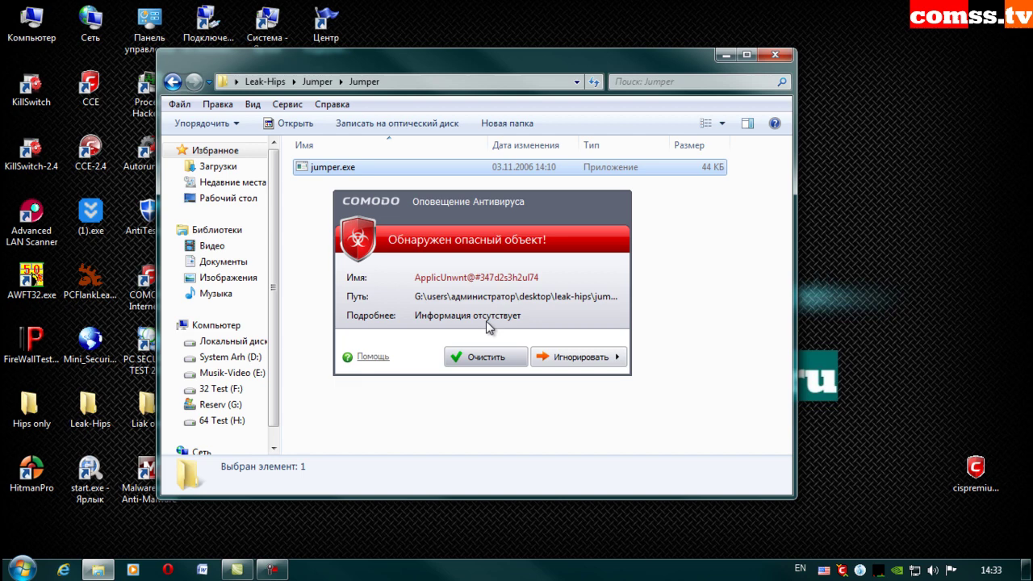
pyautogui.click(565, 357)
pyautogui.click(683, 408)
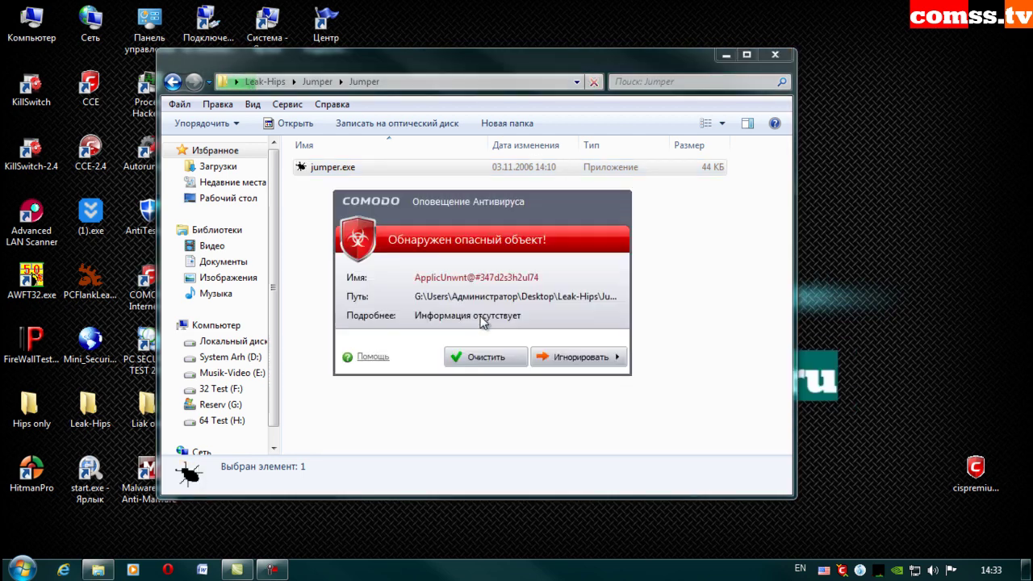
pyautogui.click(574, 360)
pyautogui.click(684, 410)
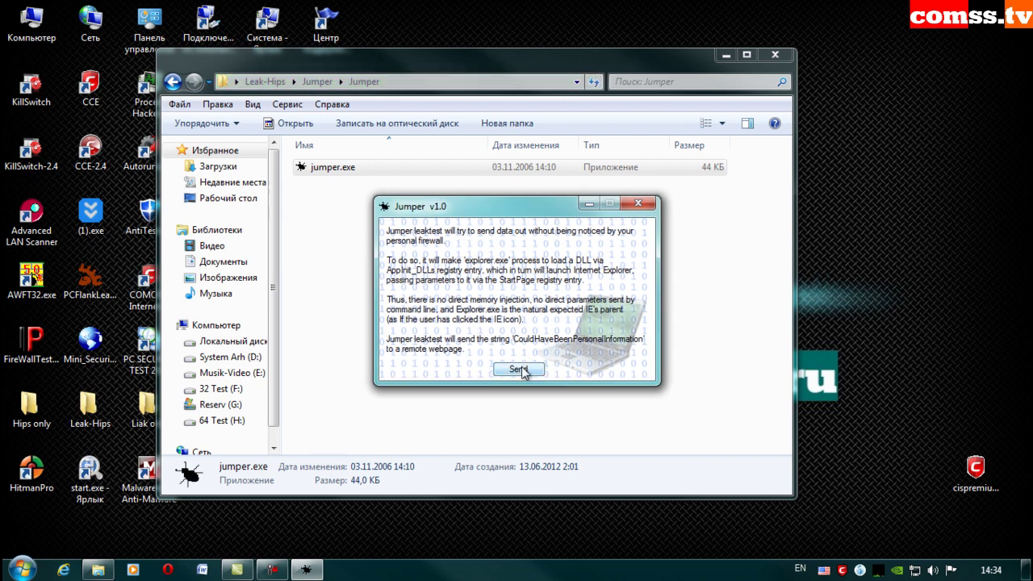
# - Run the Jumper send test, block jumper.exe from creating C:\jumperleaktest_dll.dll, dismiss the error and close Jumper
pyautogui.click(521, 369)
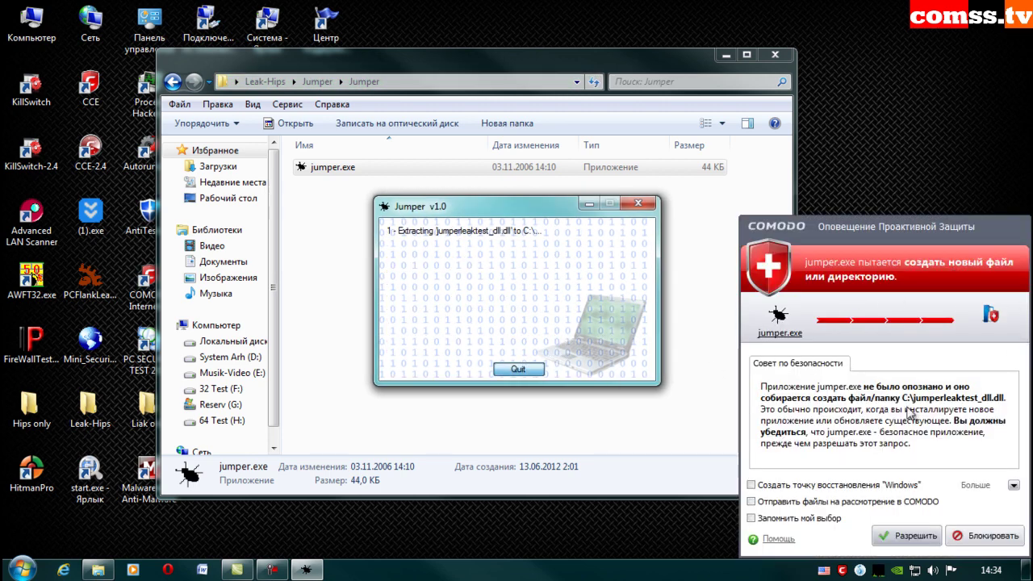
pyautogui.click(999, 541)
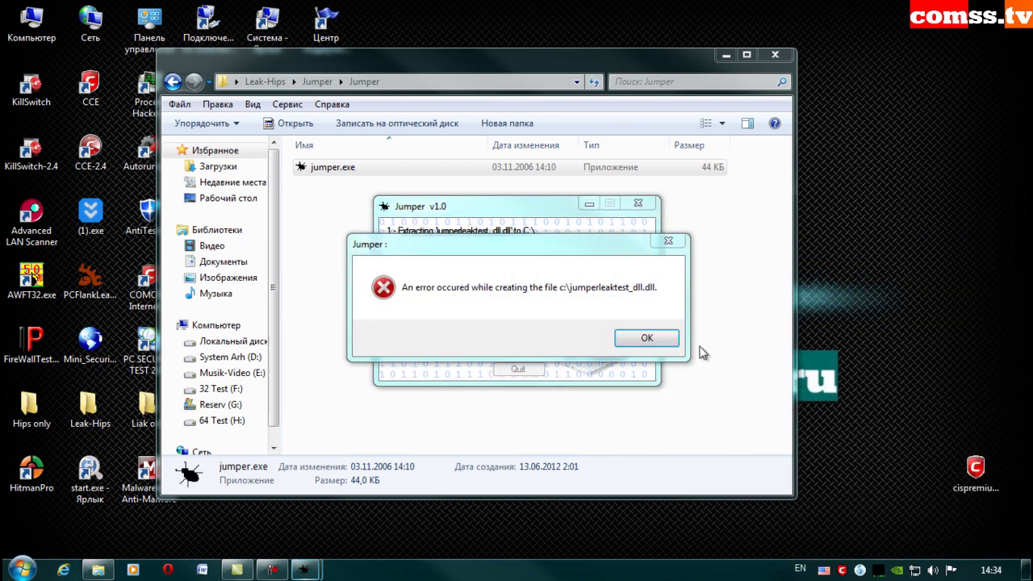
pyautogui.click(649, 340)
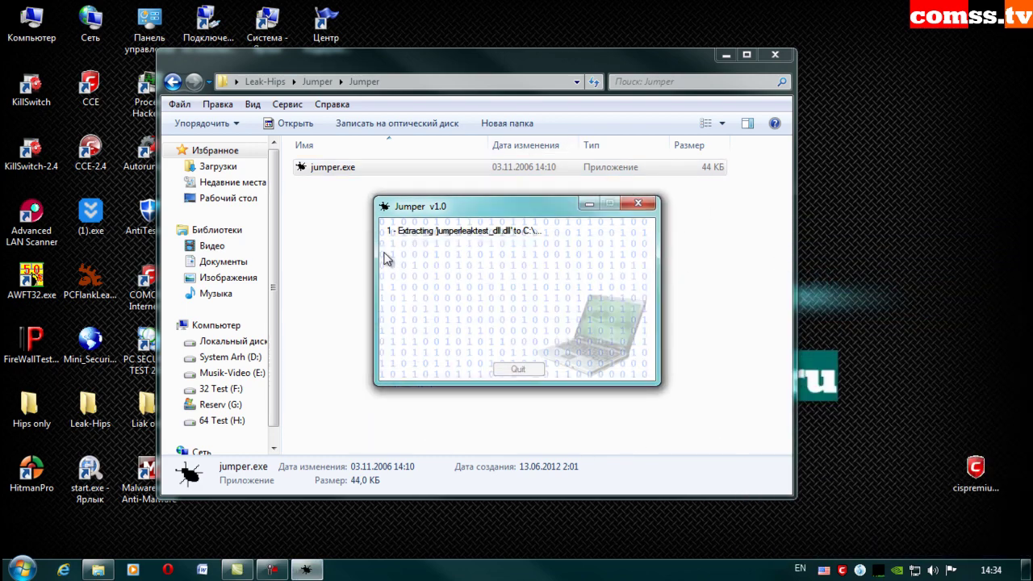
pyautogui.click(638, 203)
# - Return to Leak-Hips and launch sss.exe from the sss folder, adding its antivirus detections to the exclusions
pyautogui.click(173, 82)
pyautogui.click(172, 82)
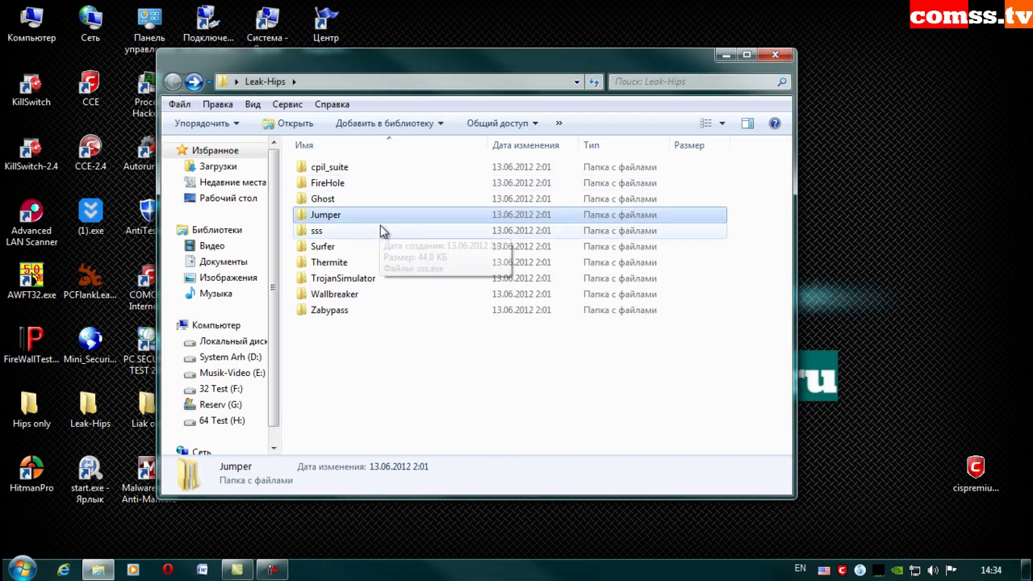
pyautogui.doubleClick(380, 231)
pyautogui.click(349, 173)
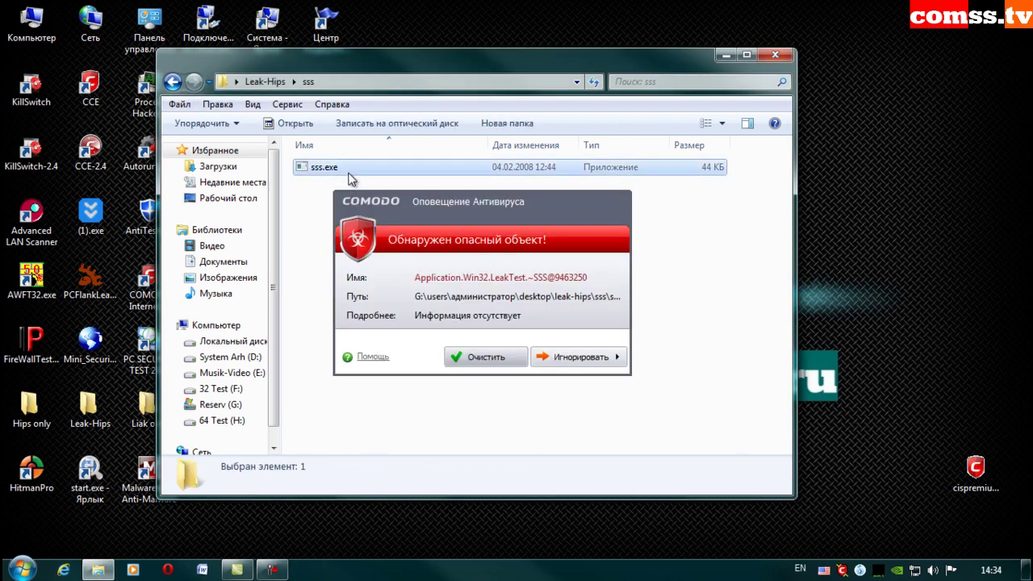
pyautogui.click(558, 356)
pyautogui.click(690, 408)
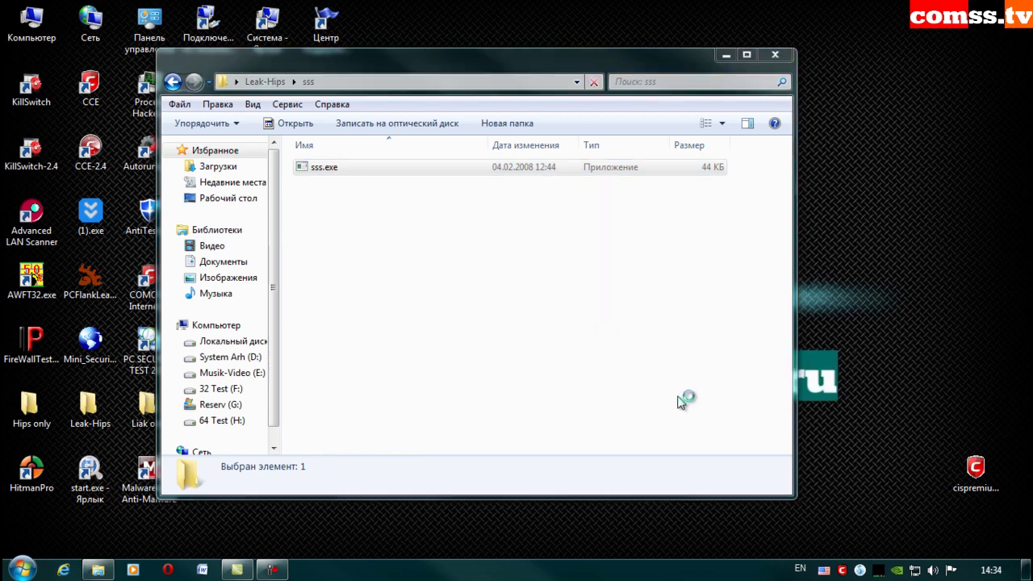
pyautogui.click(617, 358)
pyautogui.click(699, 407)
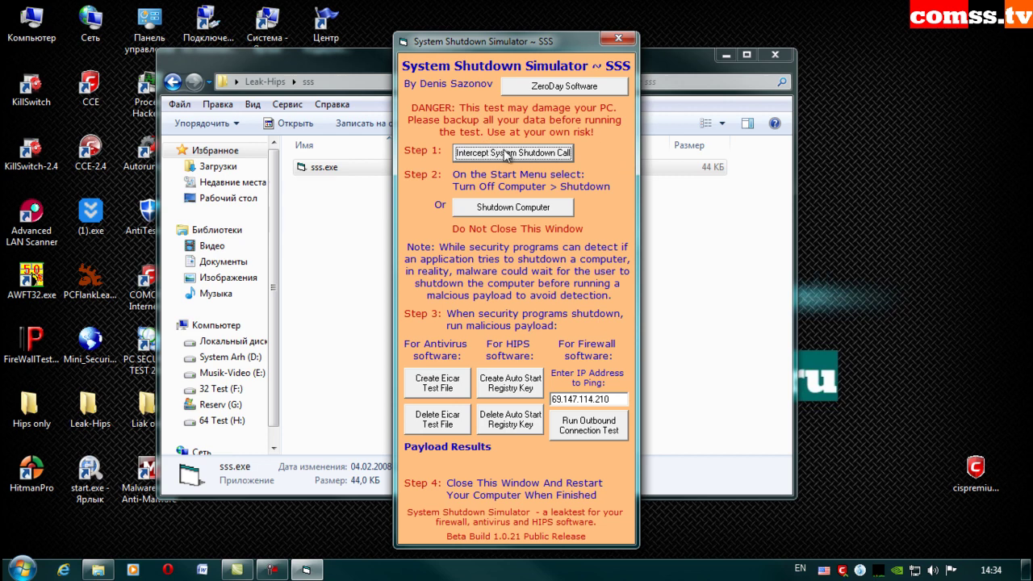
# - Intercept the system shutdown call in System Shutdown Simulator and attempt the computer shutdown, blocking sss.exe from obtaining the Shutdown privilege
pyautogui.click(507, 153)
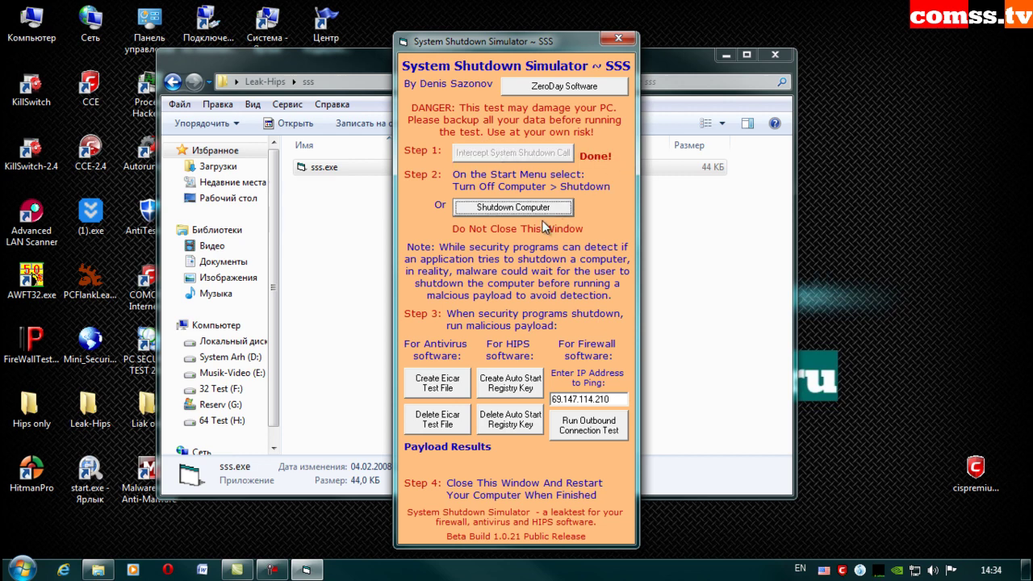
pyautogui.click(529, 210)
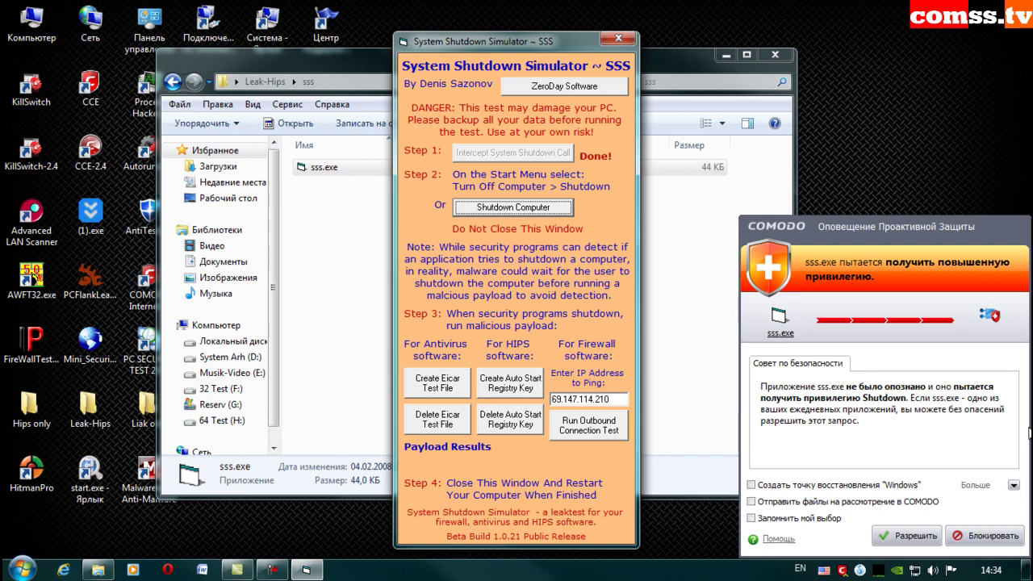
pyautogui.click(988, 536)
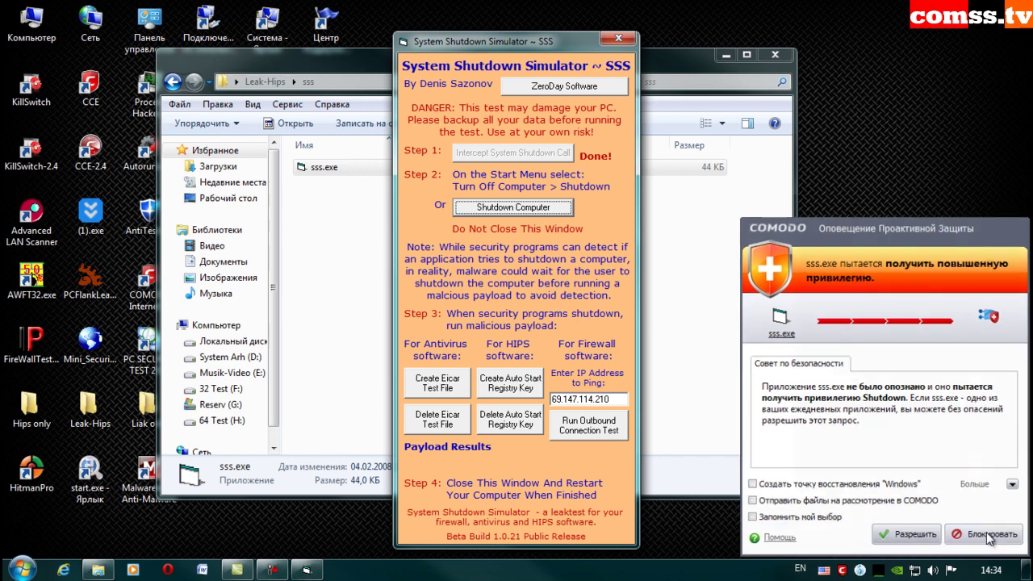
pyautogui.click(538, 208)
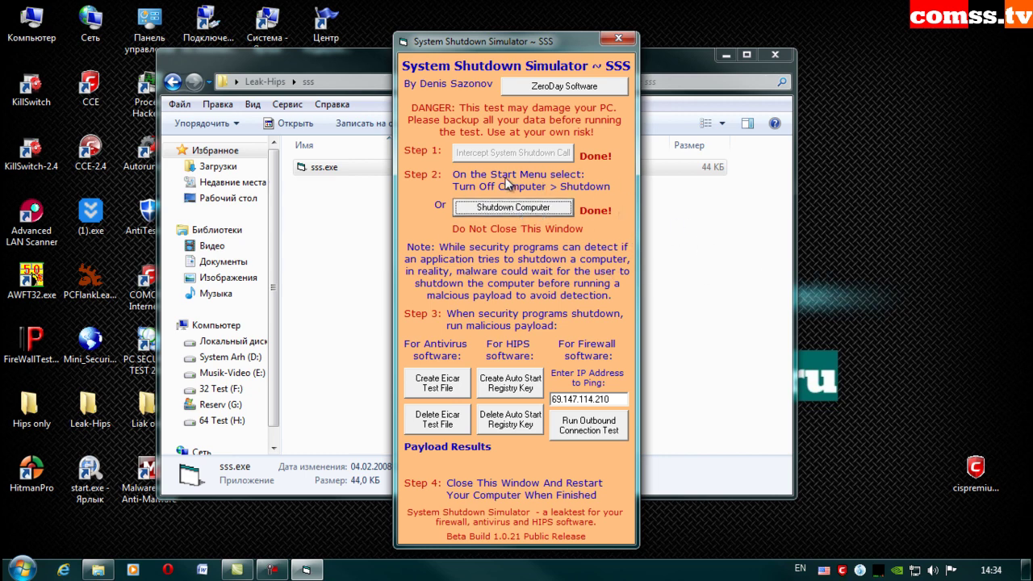
# - Run the simulator's antivirus and HIPS payloads by trying to create the Eicar test file and the auto start registry key
pyautogui.click(446, 387)
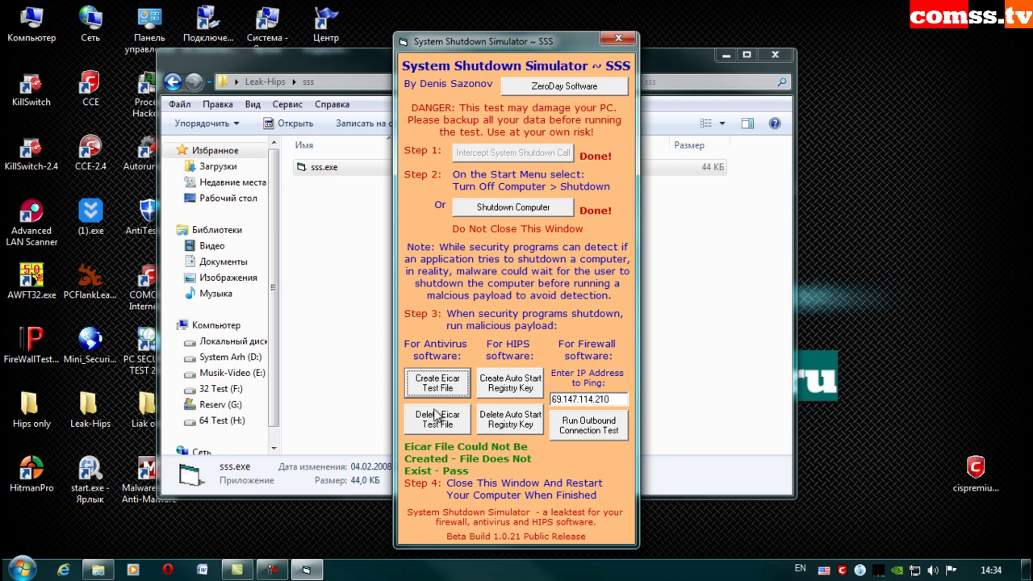
pyautogui.click(514, 386)
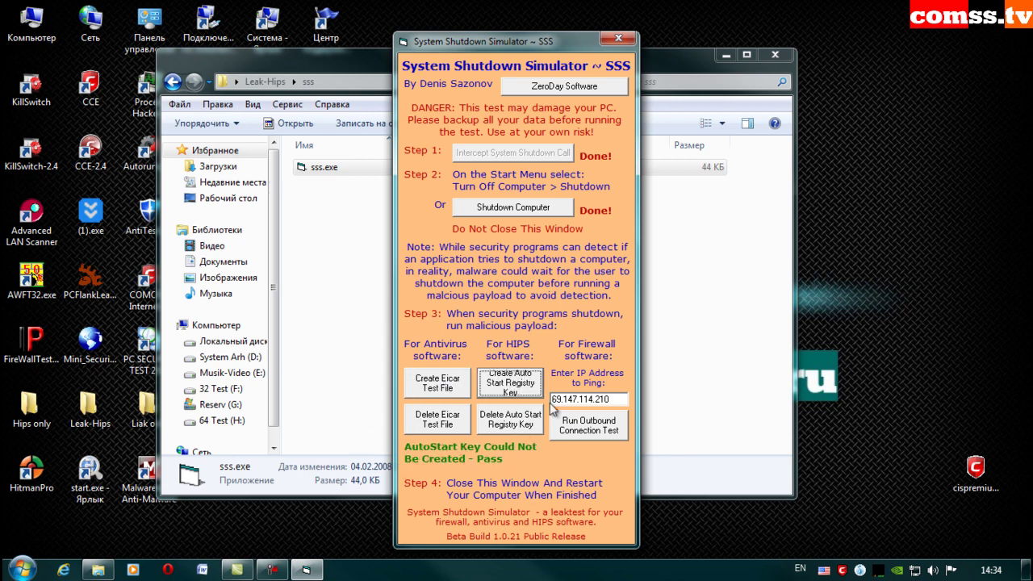
# - Run the simulator's outbound connection test to 69.147.114.210, block sss.exe from connecting to the internet, and close the results and simulator
pyautogui.click(595, 432)
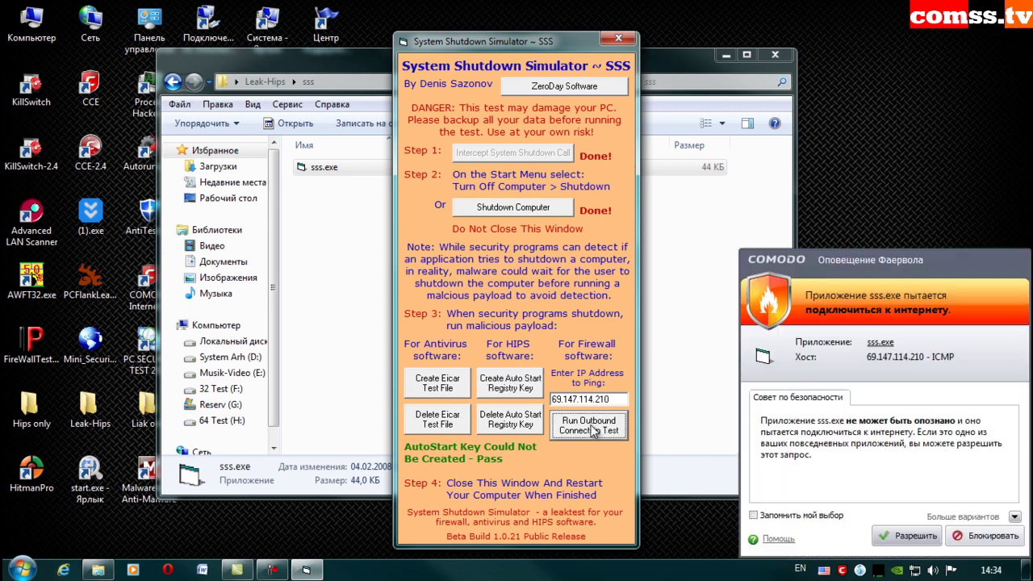
pyautogui.click(981, 534)
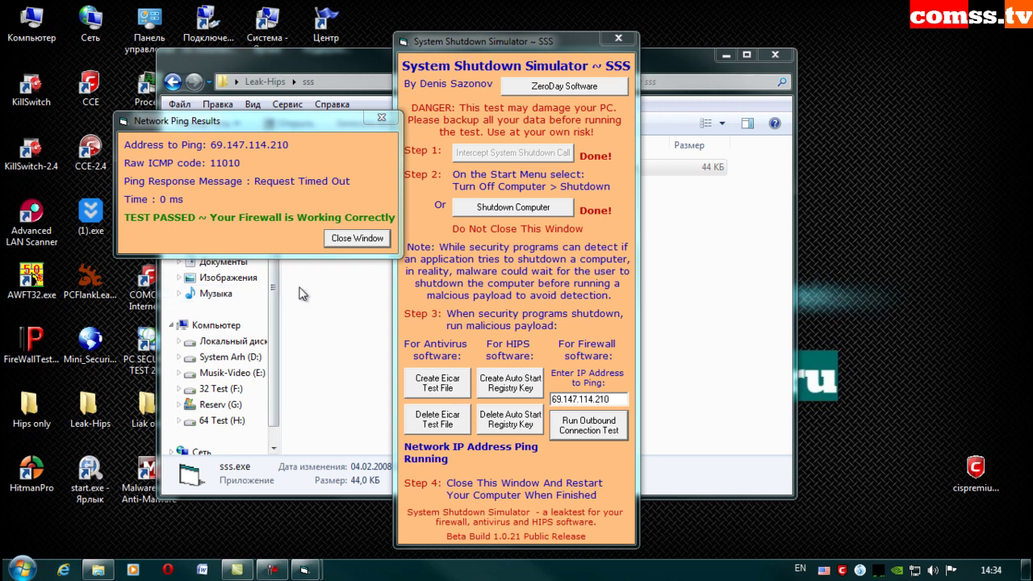
pyautogui.moveTo(283, 125); pyautogui.dragTo(243, 101)
pyautogui.click(340, 94)
pyautogui.click(619, 38)
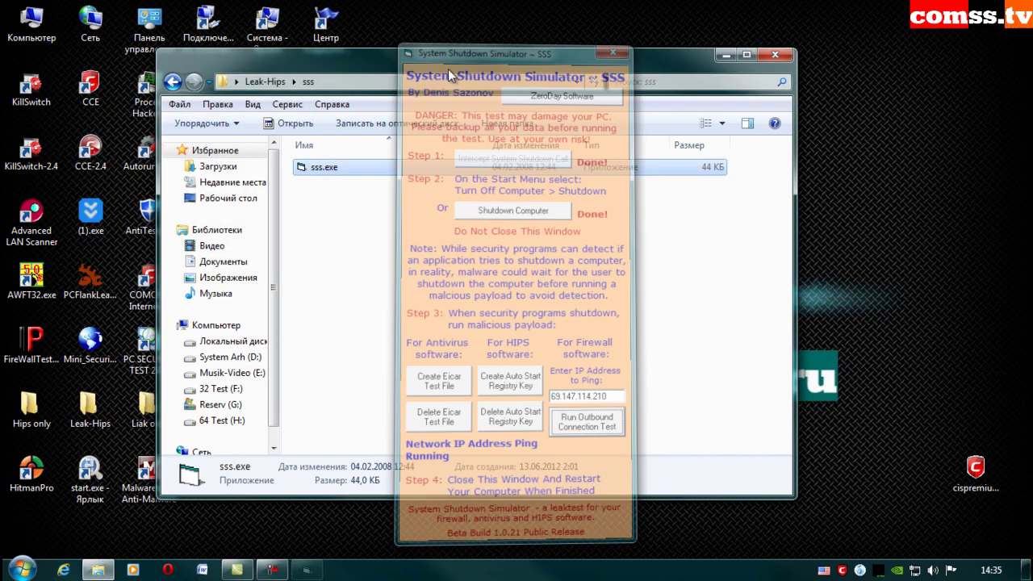
# - Return to Leak-Hips and launch surfer.exe from the Surfer folder, adding its antivirus detections to the exclusions
pyautogui.click(172, 81)
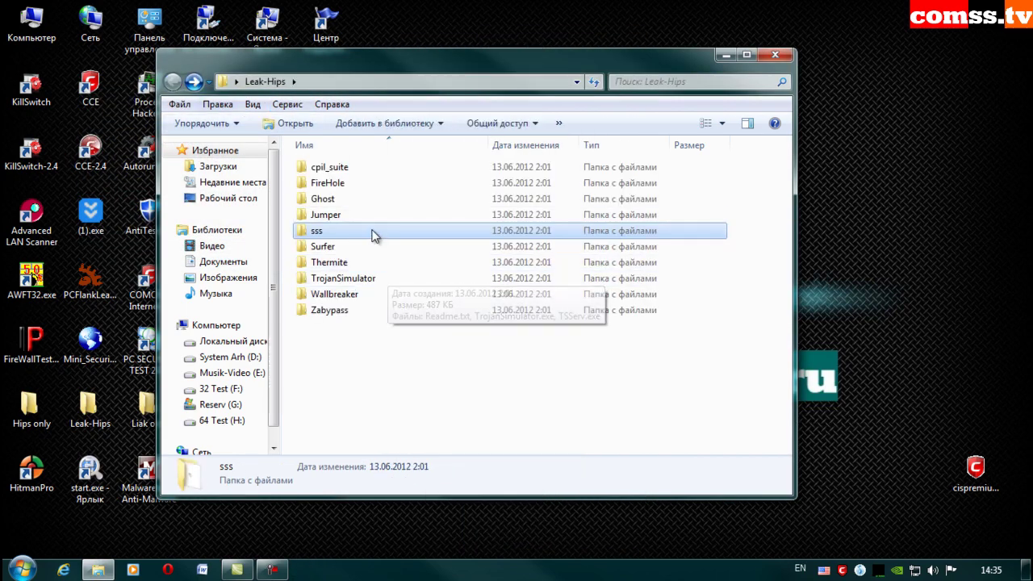
pyautogui.doubleClick(363, 250)
pyautogui.doubleClick(363, 171)
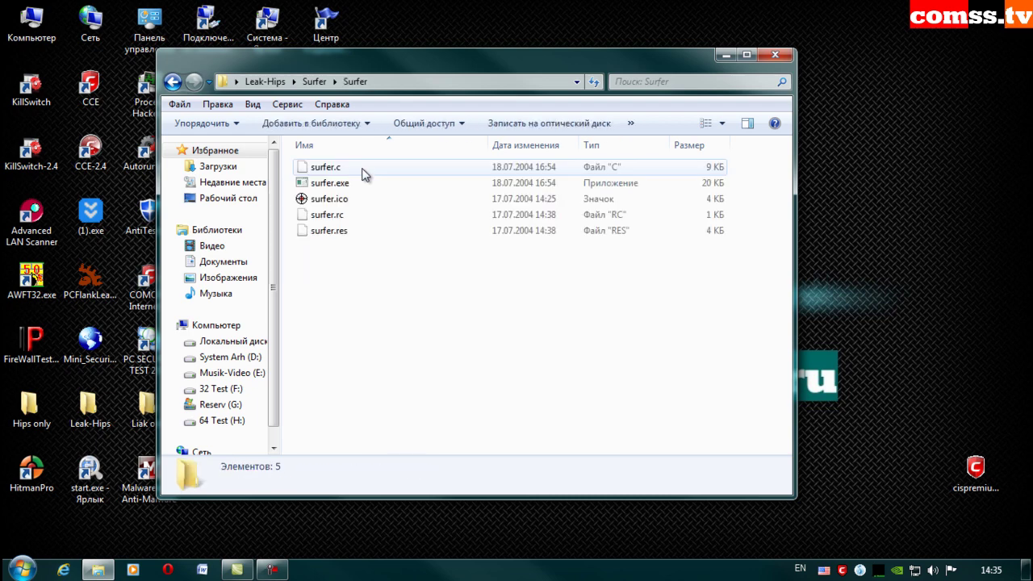
pyautogui.doubleClick(362, 182)
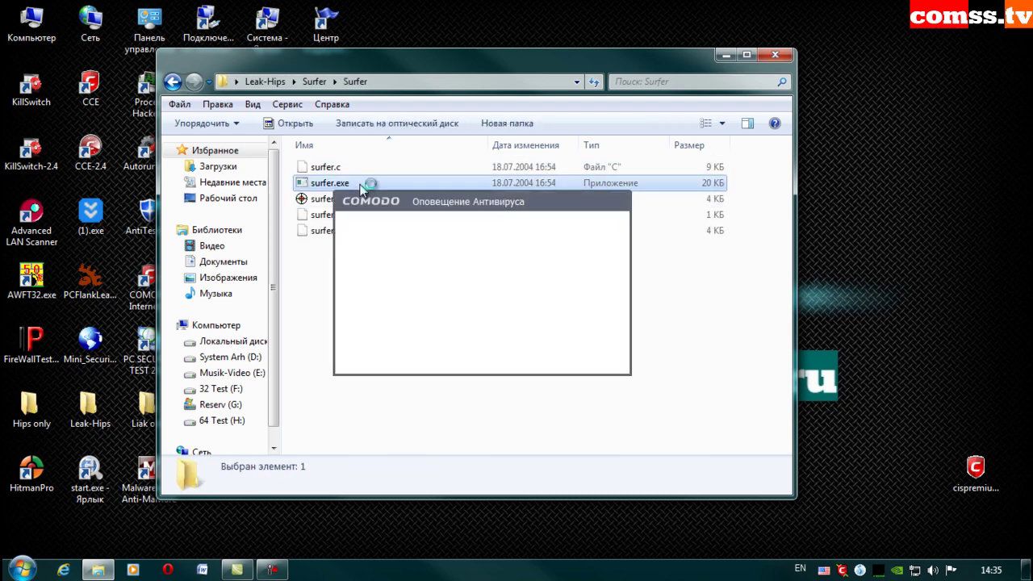
pyautogui.click(577, 357)
pyautogui.click(696, 406)
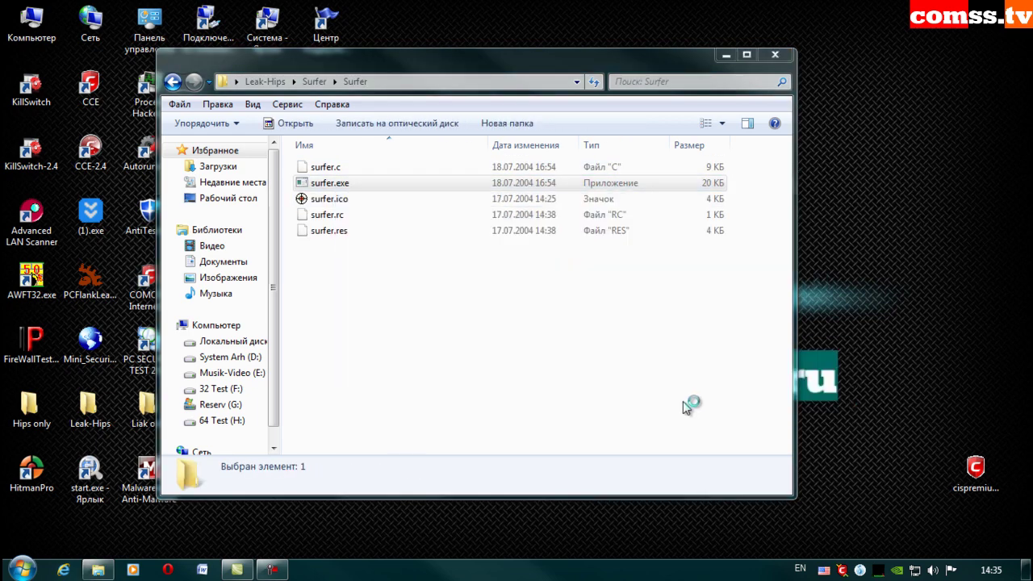
pyautogui.click(620, 358)
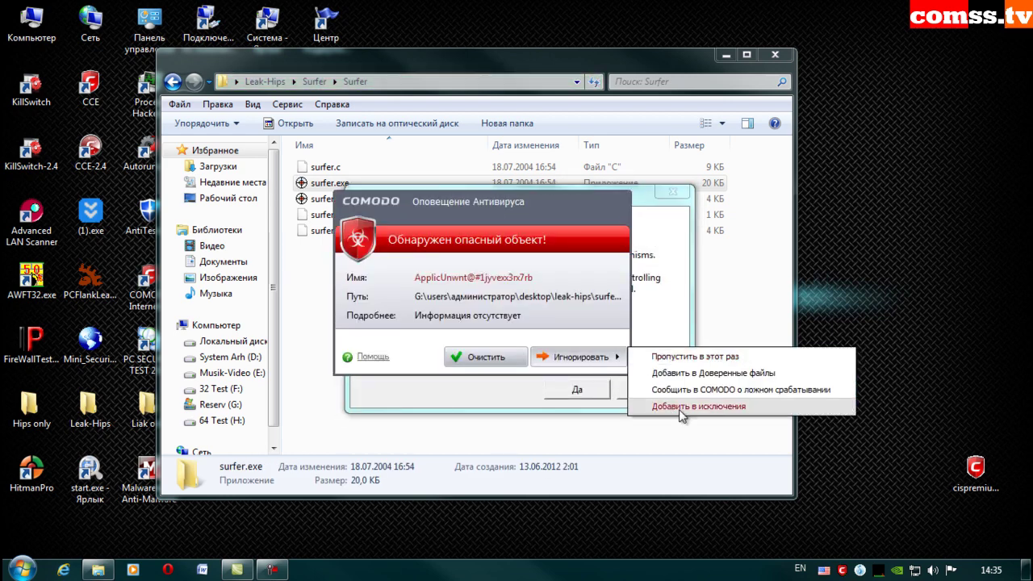
pyautogui.click(749, 407)
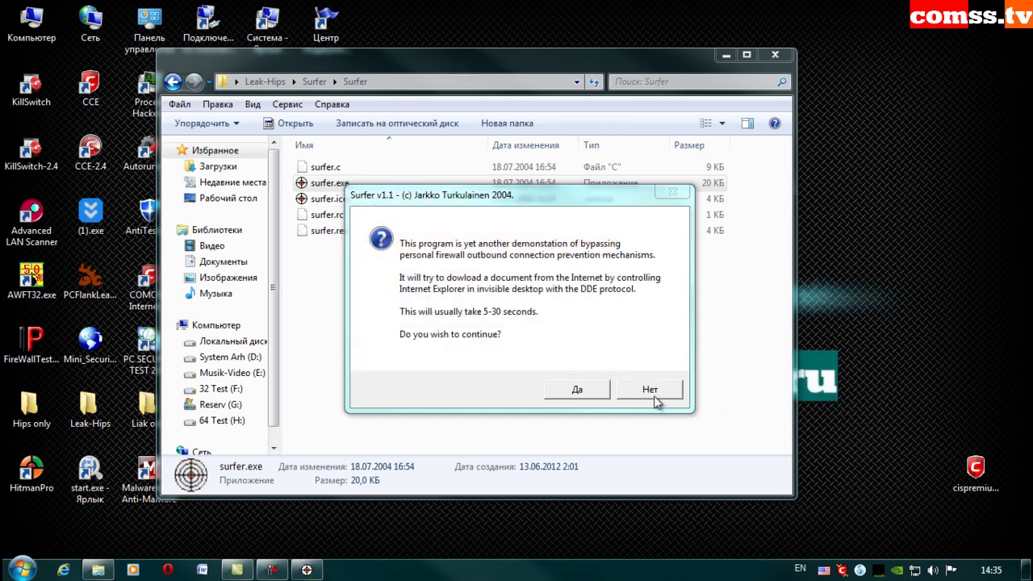
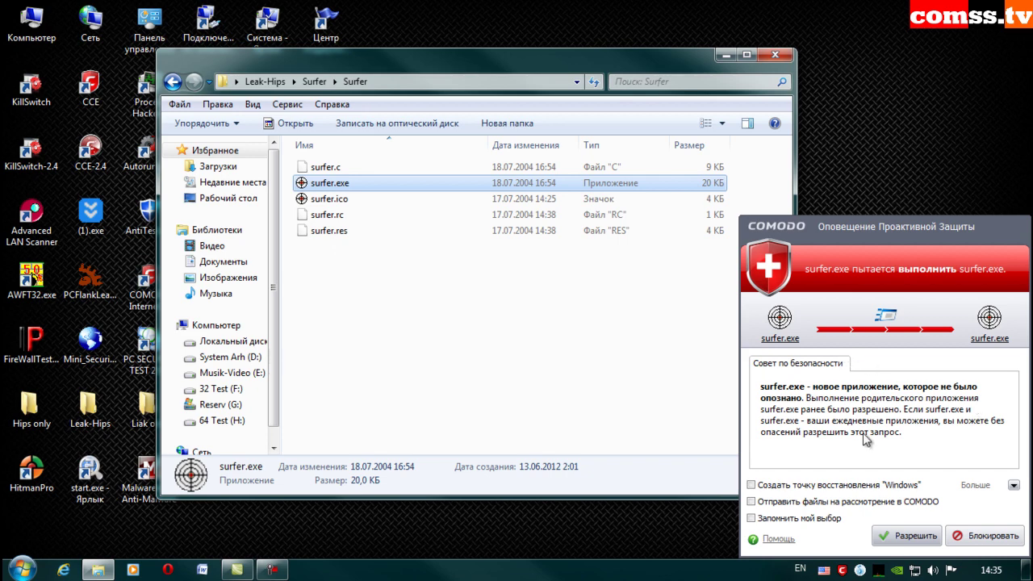
# - Run the Surfer test, allowing surfer.exe to execute surfer.exe but blocking it from executing iexplore.exe, and dismiss the result message
pyautogui.click(908, 535)
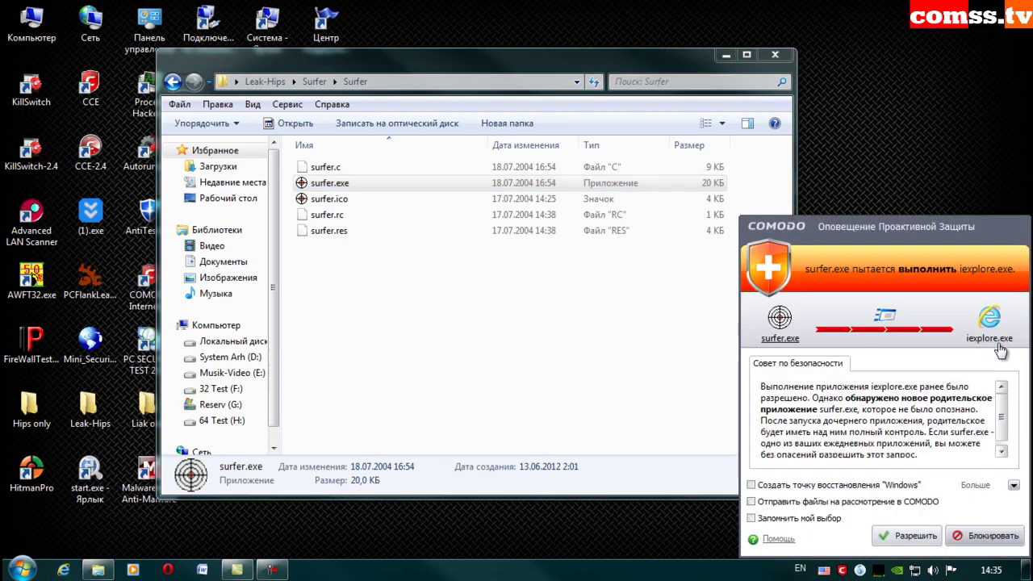
pyautogui.click(991, 536)
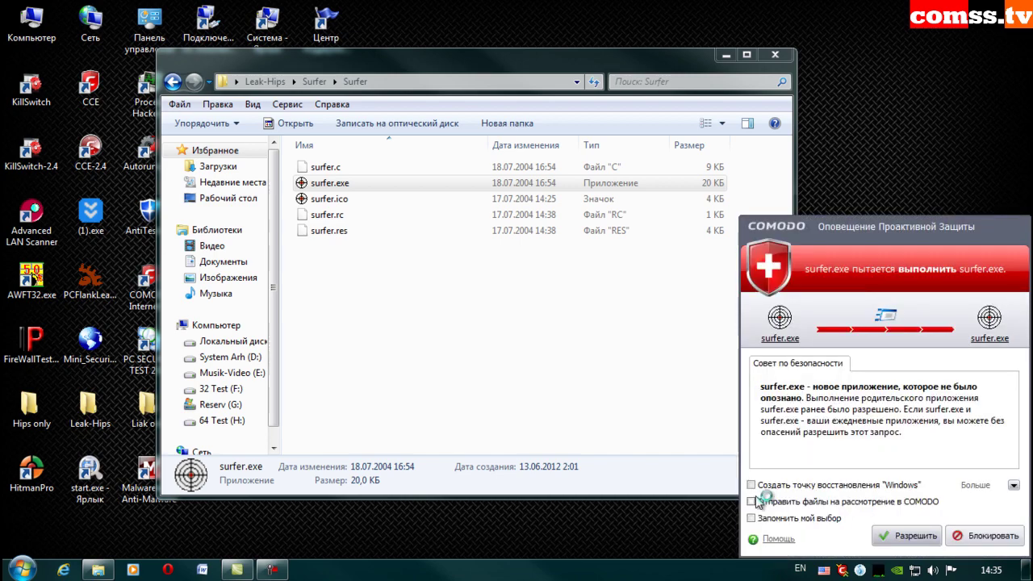
pyautogui.click(902, 540)
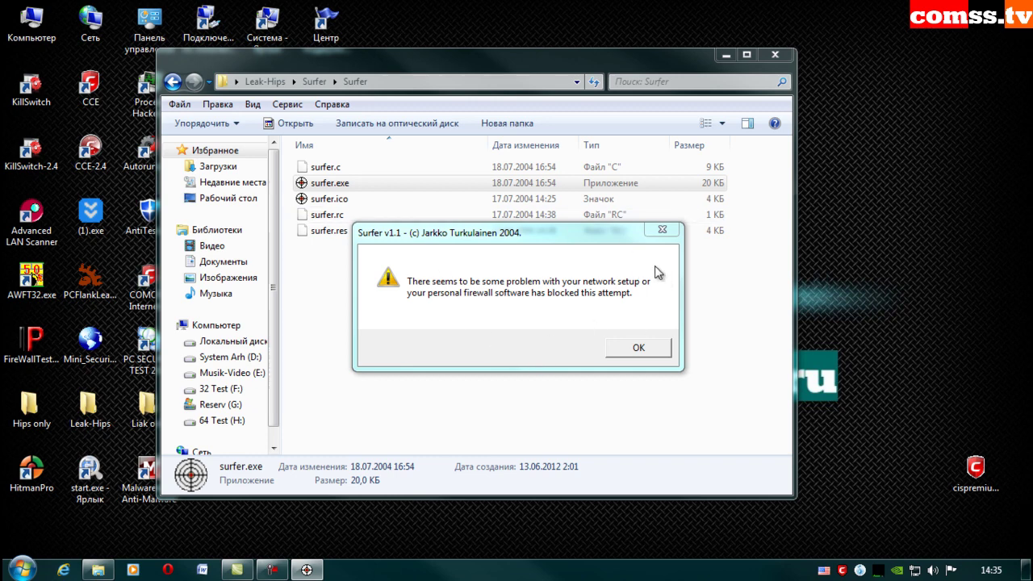
pyautogui.click(634, 348)
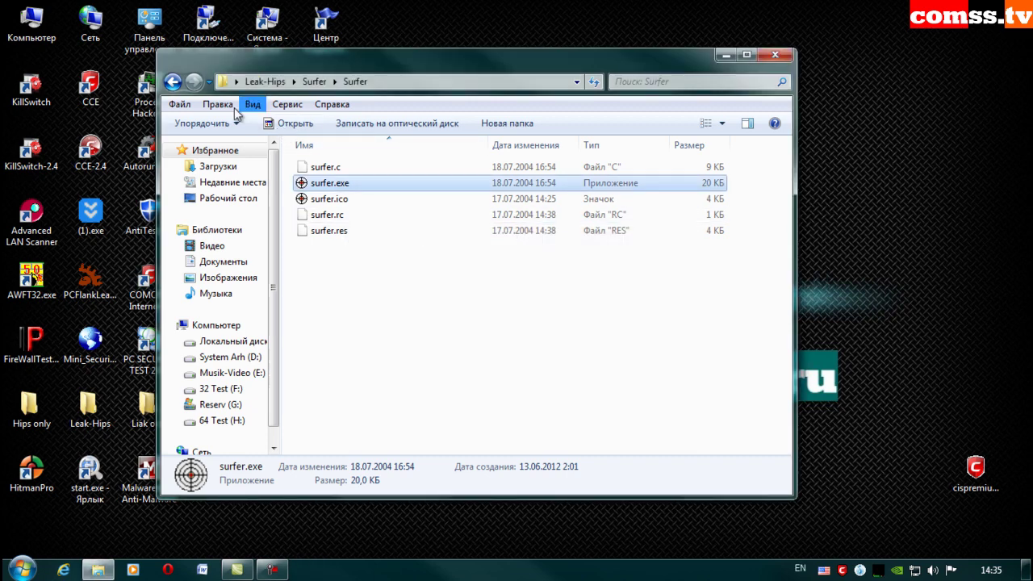
# - Return to Leak-Hips and launch thermite.exe from the Thermite folder, adding its antivirus detections to the exclusions
pyautogui.click(172, 82)
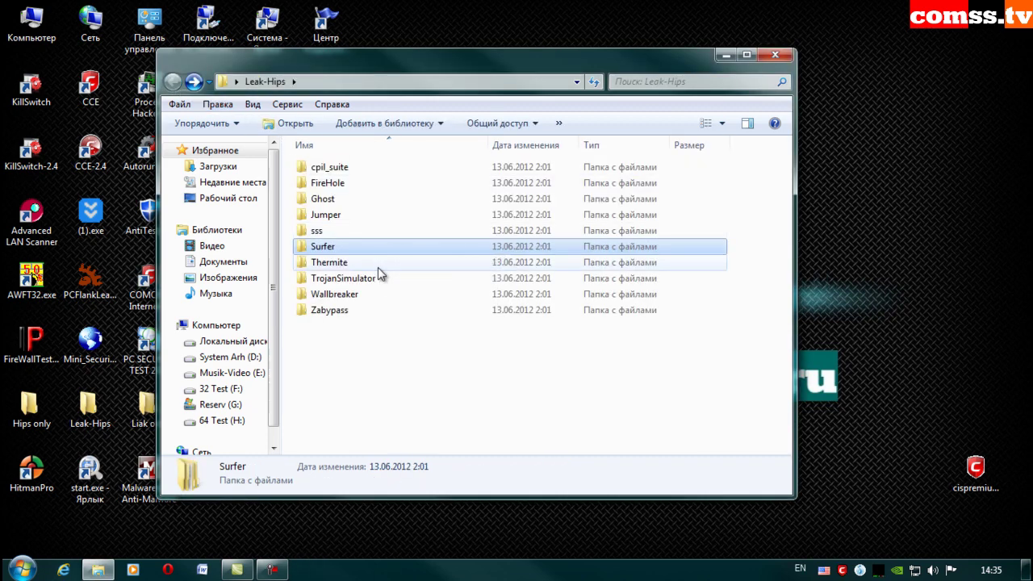
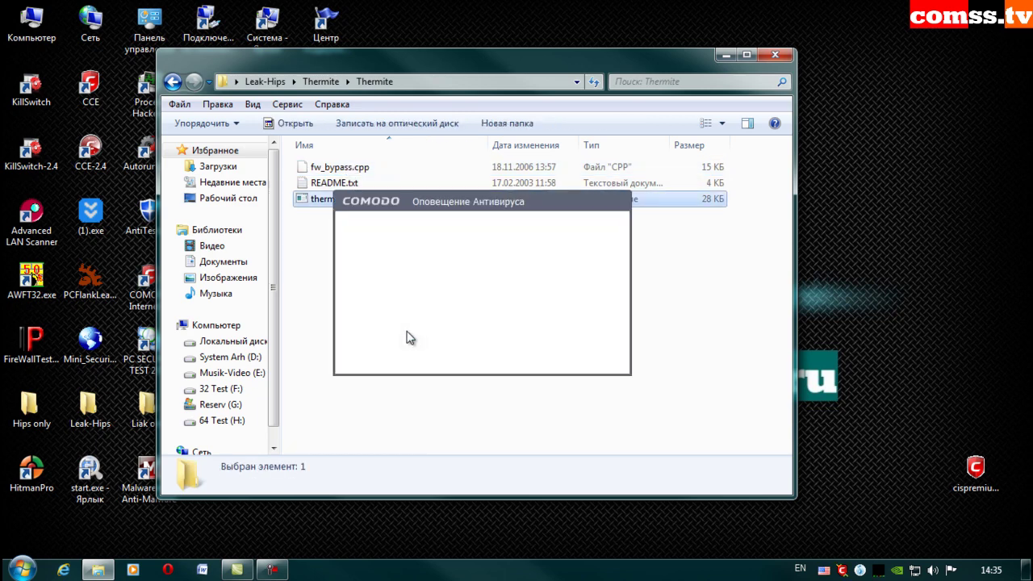
pyautogui.click(575, 357)
pyautogui.click(688, 406)
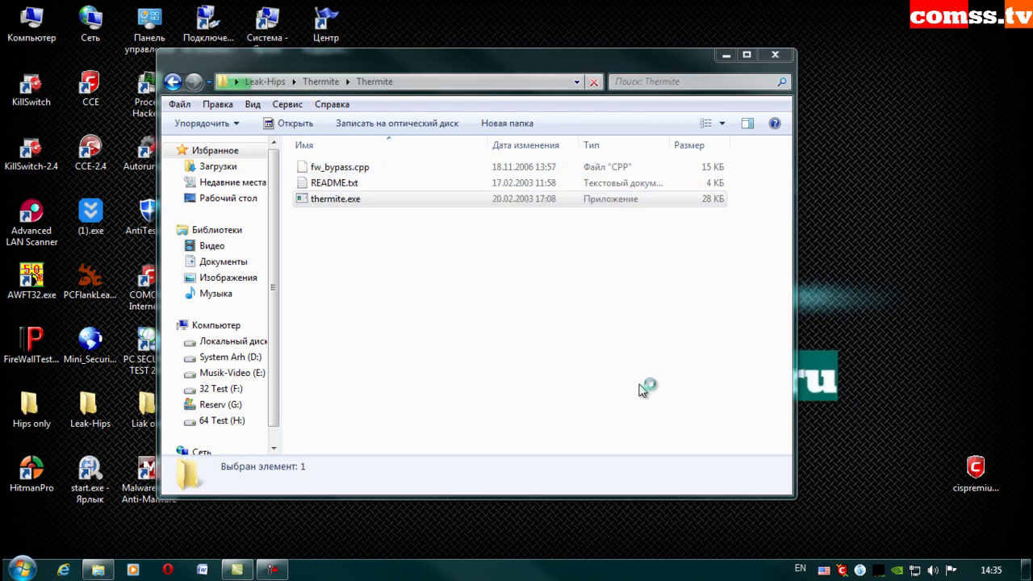
pyautogui.click(575, 359)
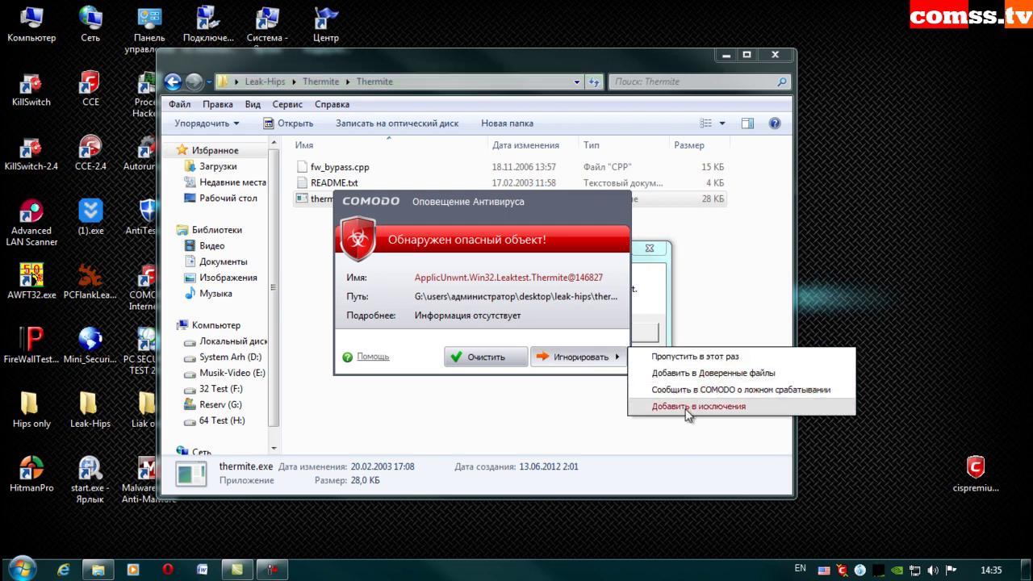
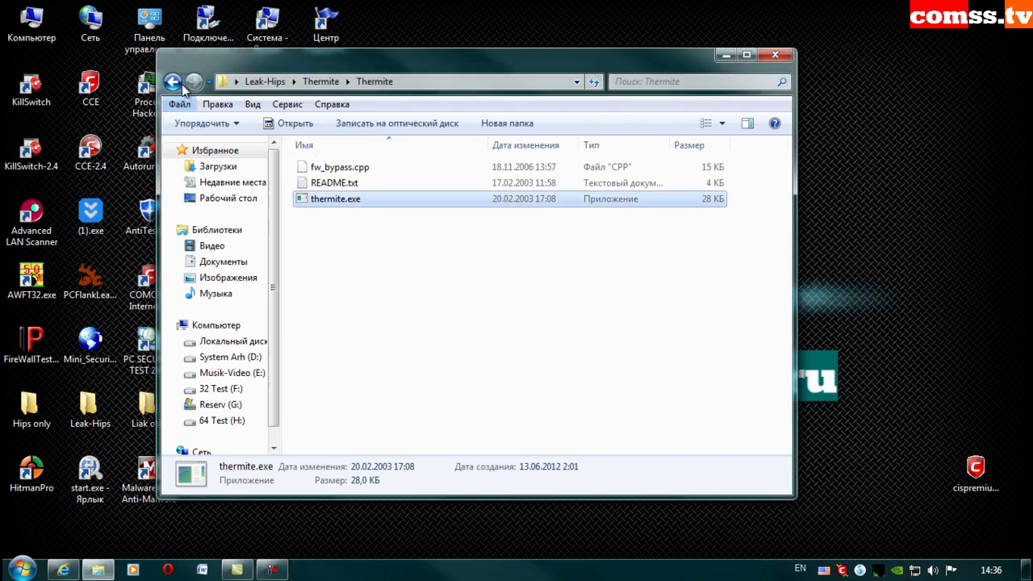
# - Return to Leak-Hips and open the TrojanSimulator folder, adding both of its antivirus detections to the exclusions
pyautogui.click(173, 81)
pyautogui.click(173, 82)
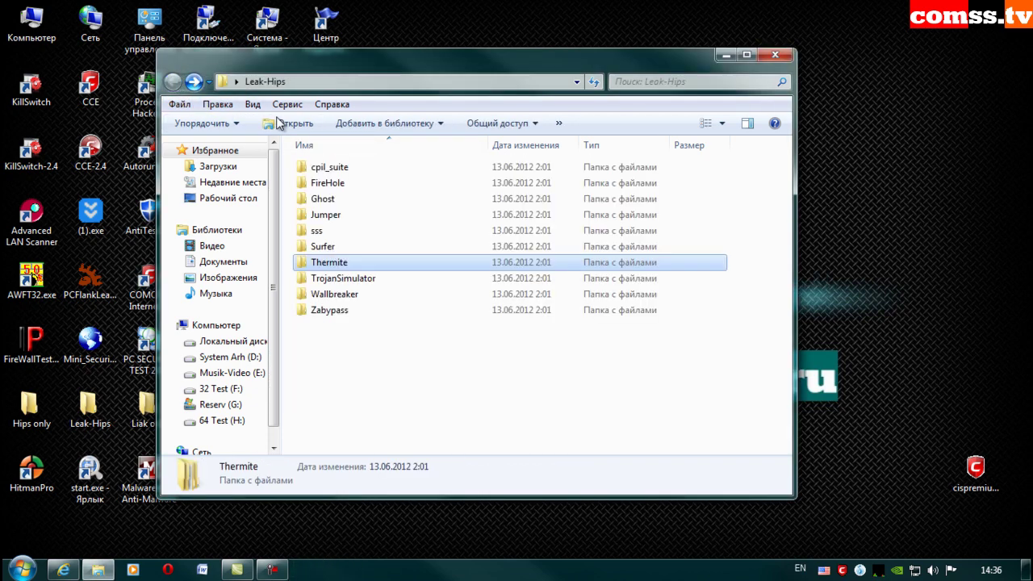
pyautogui.doubleClick(396, 278)
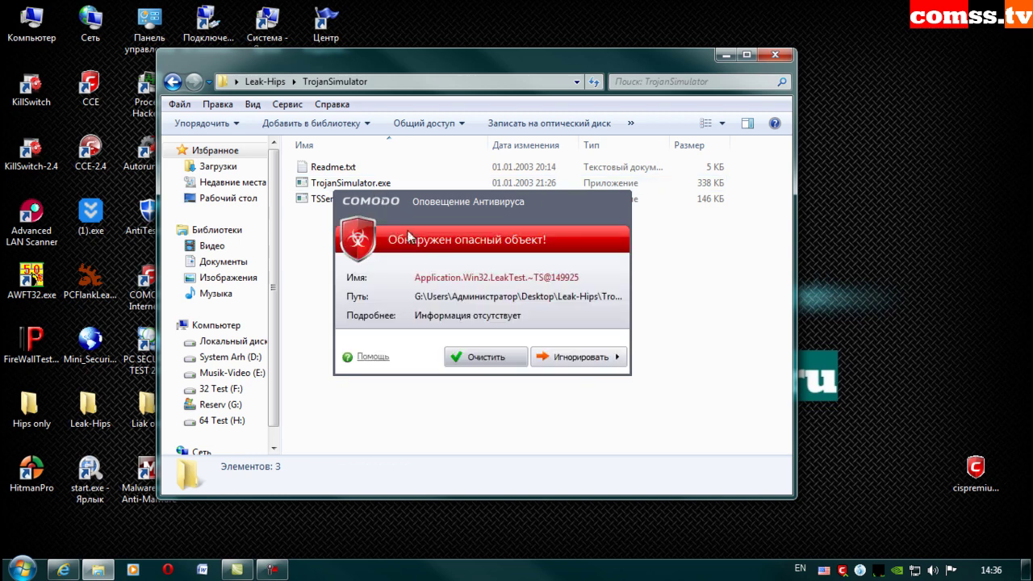
pyautogui.click(619, 357)
pyautogui.click(683, 407)
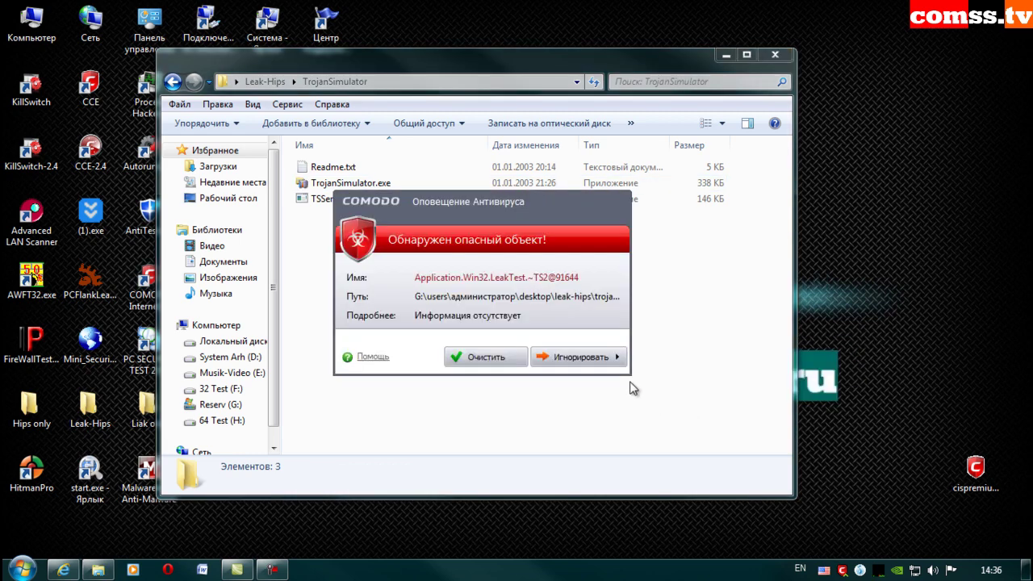
pyautogui.click(616, 357)
pyautogui.click(682, 407)
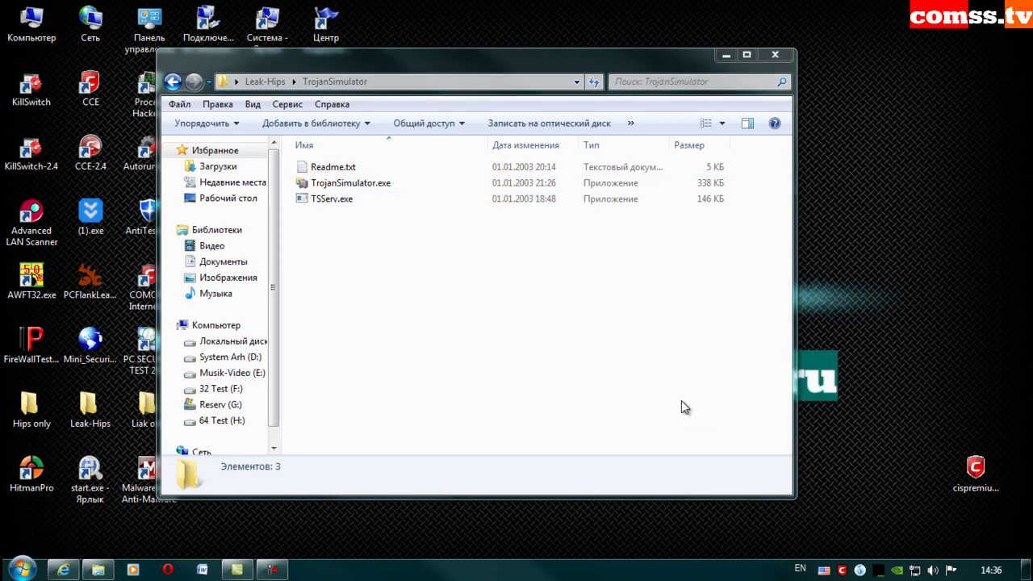
# - Launch TrojanSimulator.exe and add its remaining antivirus detection to the exclusions
pyautogui.doubleClick(387, 183)
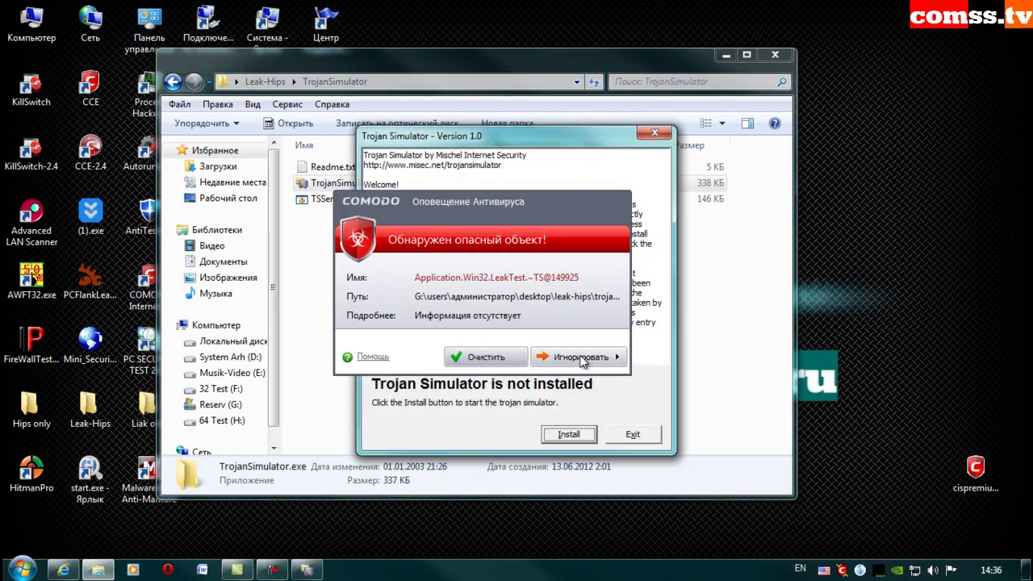
pyautogui.click(616, 357)
pyautogui.click(685, 405)
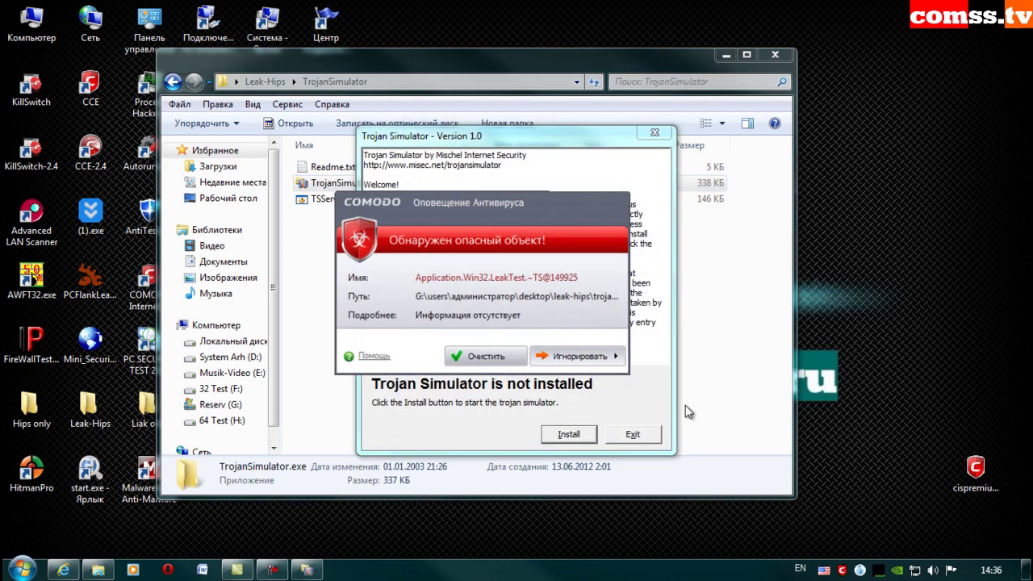
# - Try to install the Trojan Simulator server, allowing TSServ.exe to run but blocking its Run registry key change, and exit the simulator
pyautogui.click(589, 437)
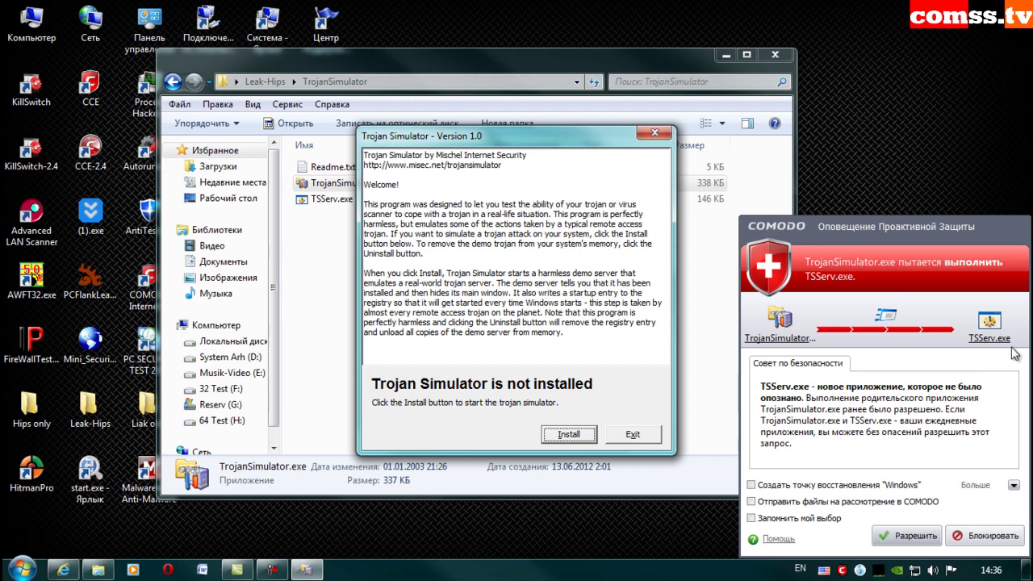
pyautogui.click(905, 537)
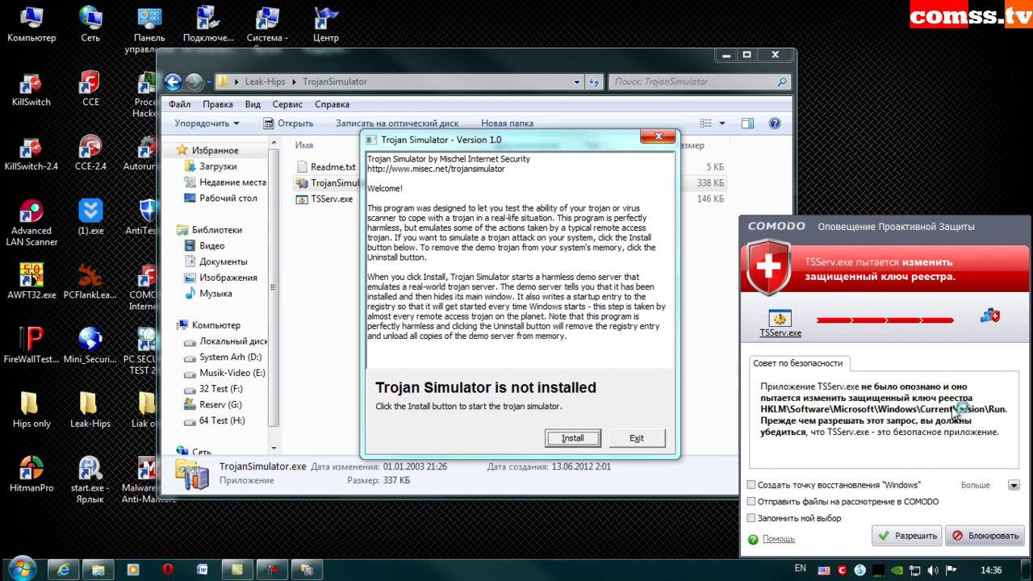
pyautogui.click(988, 537)
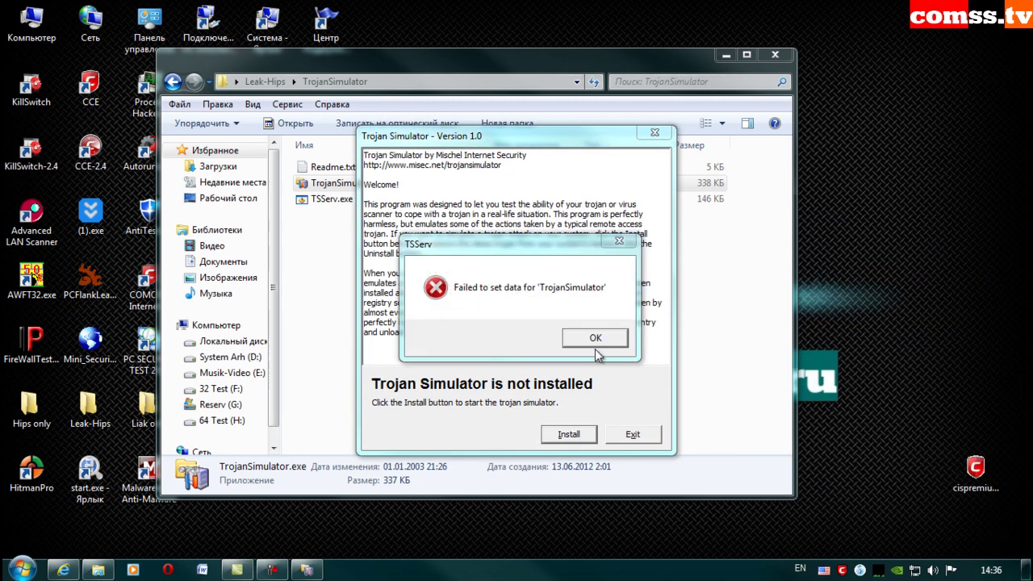
pyautogui.click(595, 343)
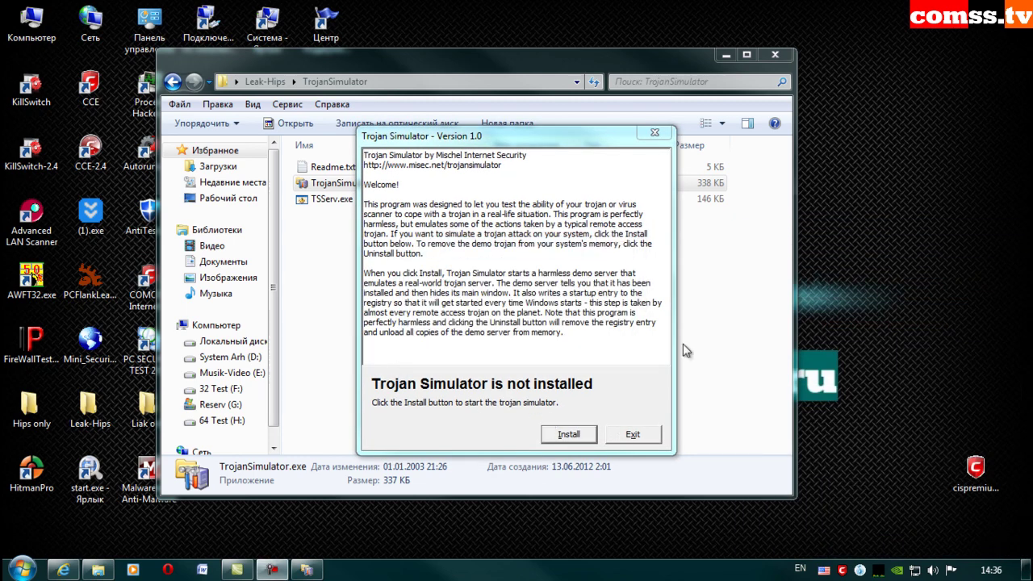
pyautogui.click(635, 435)
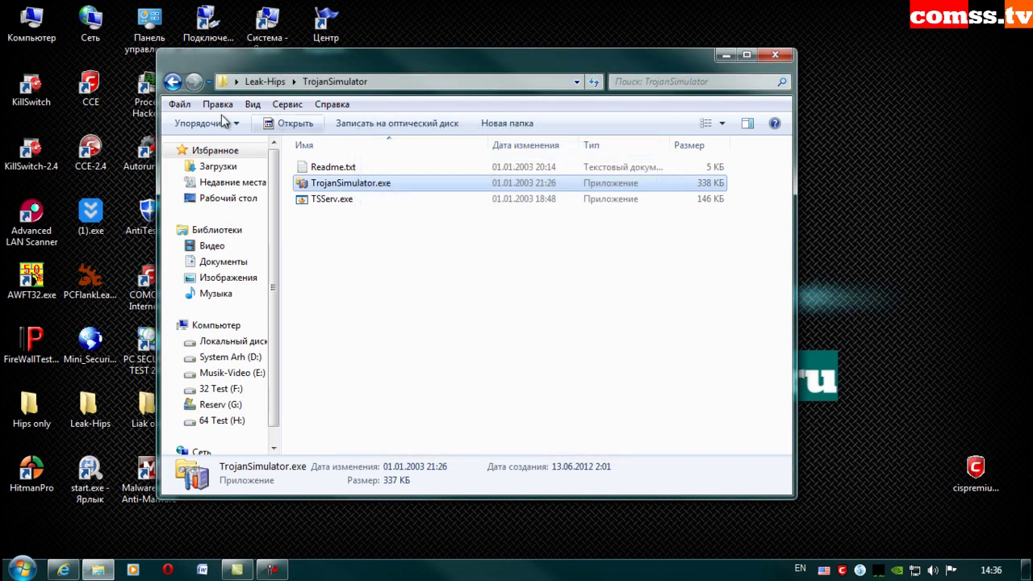
# - Close the comss.ru browser window and launch WallBreaker.exe from the Wallbreaker folder in Leak-Hips
pyautogui.click(173, 82)
pyautogui.doubleClick(336, 294)
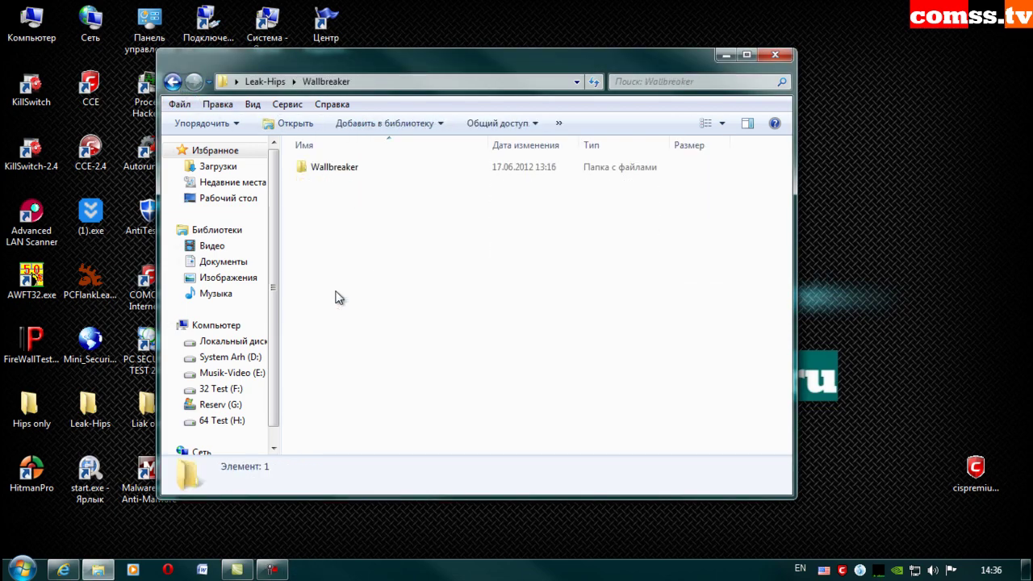
pyautogui.click(63, 570)
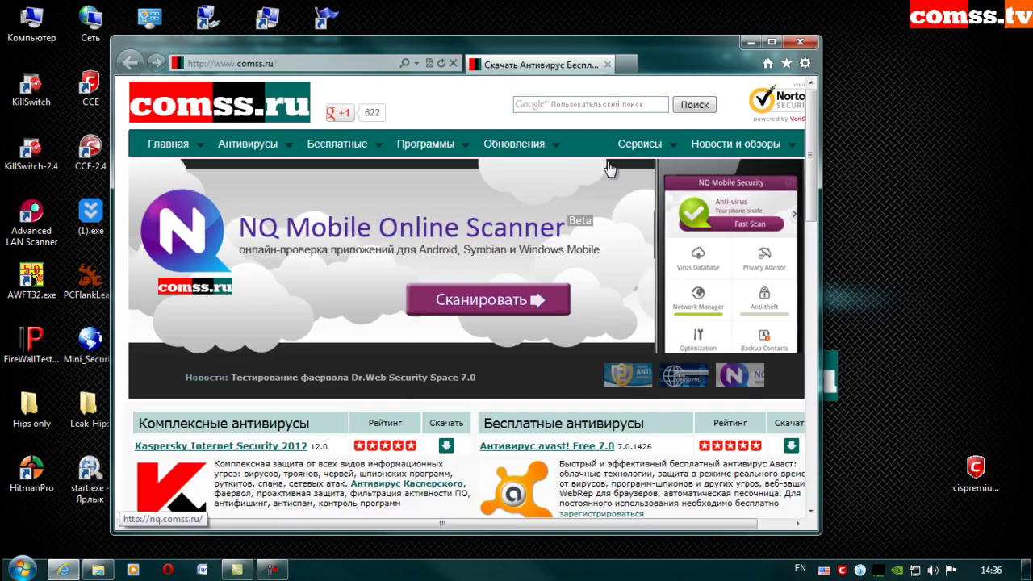
pyautogui.click(788, 51)
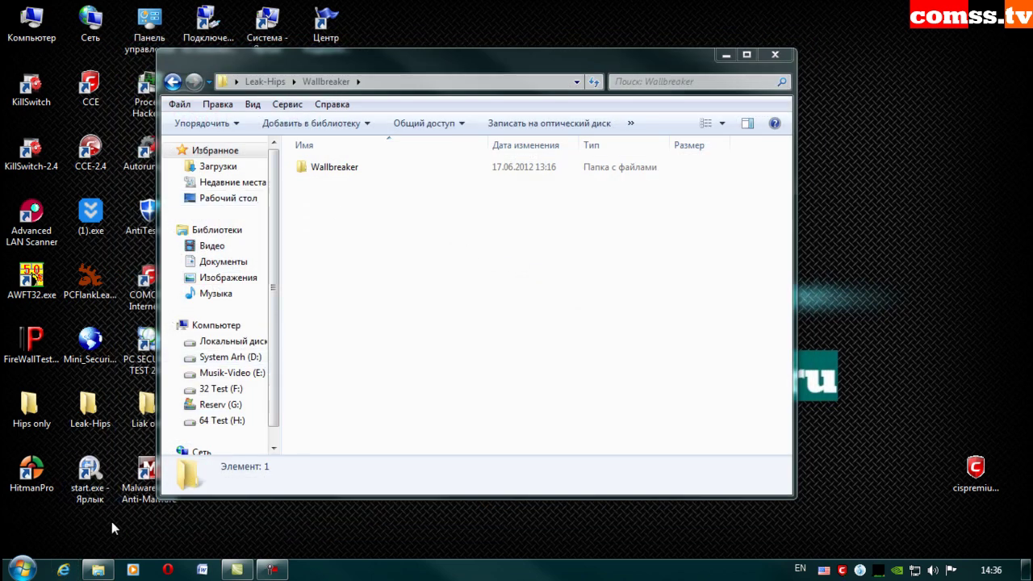
pyautogui.doubleClick(347, 169)
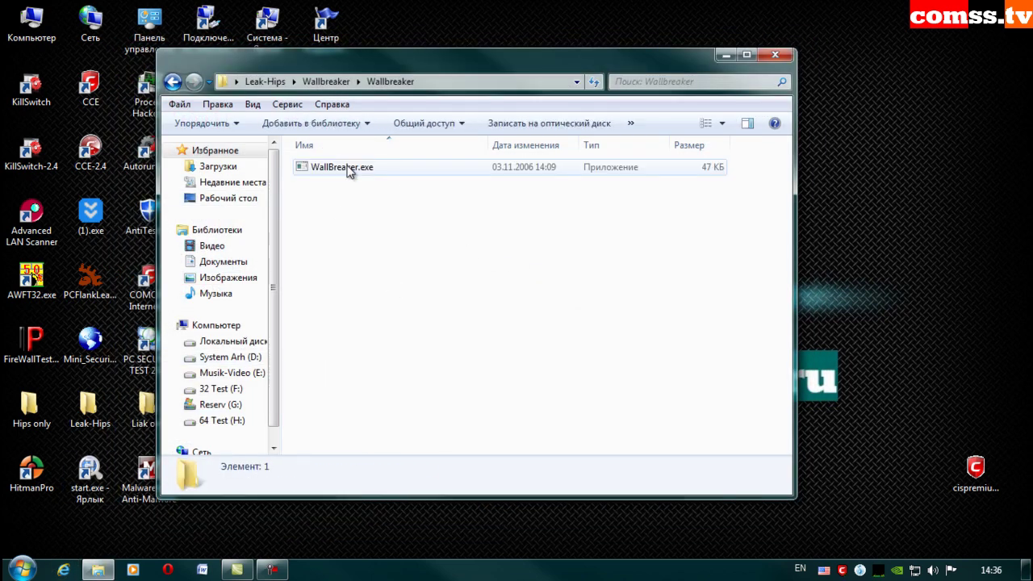
pyautogui.doubleClick(348, 168)
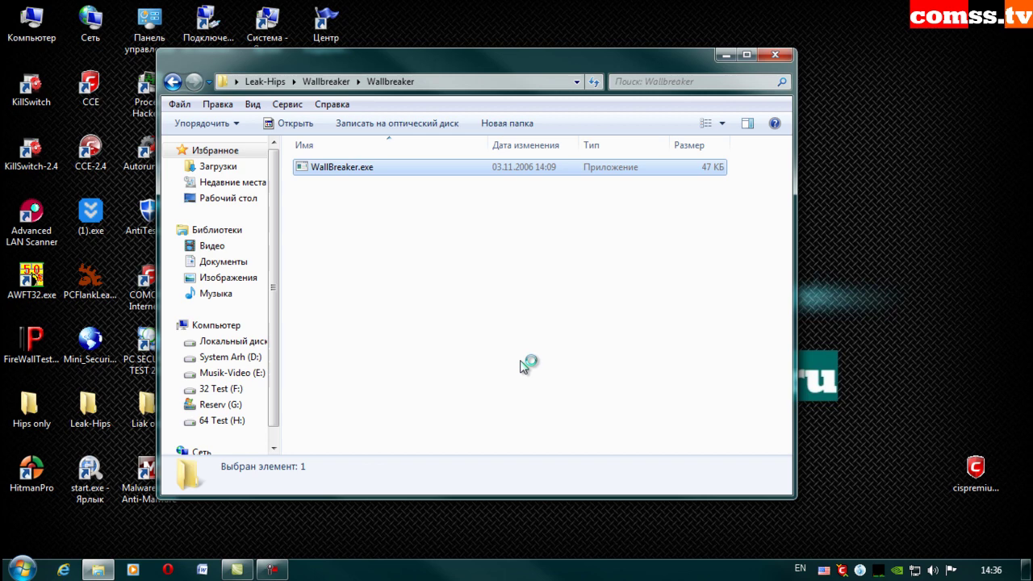
# - Add both antivirus detections of WallBreaker.exe to the exclusions
pyautogui.click(573, 358)
pyautogui.click(683, 401)
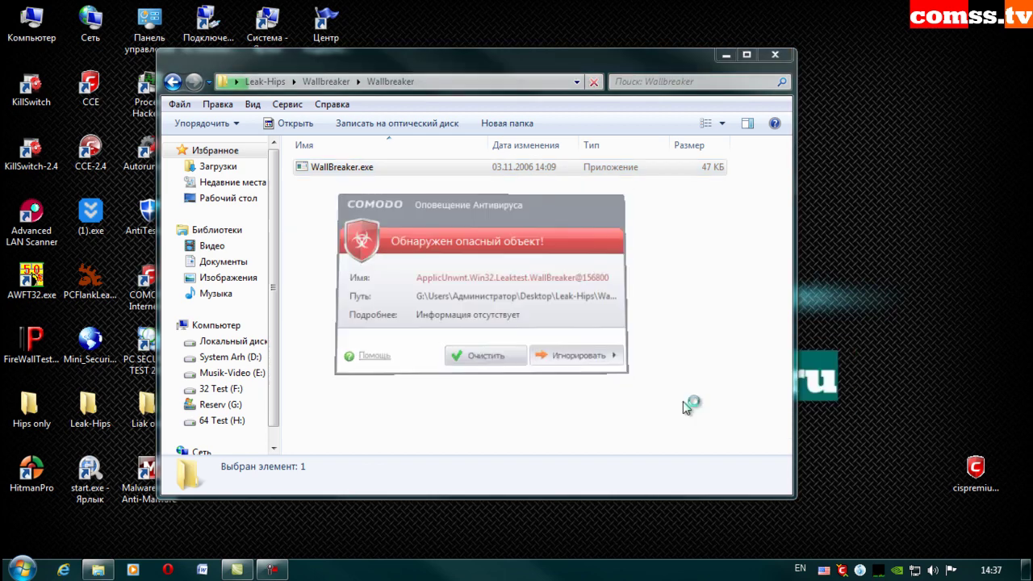
pyautogui.click(569, 360)
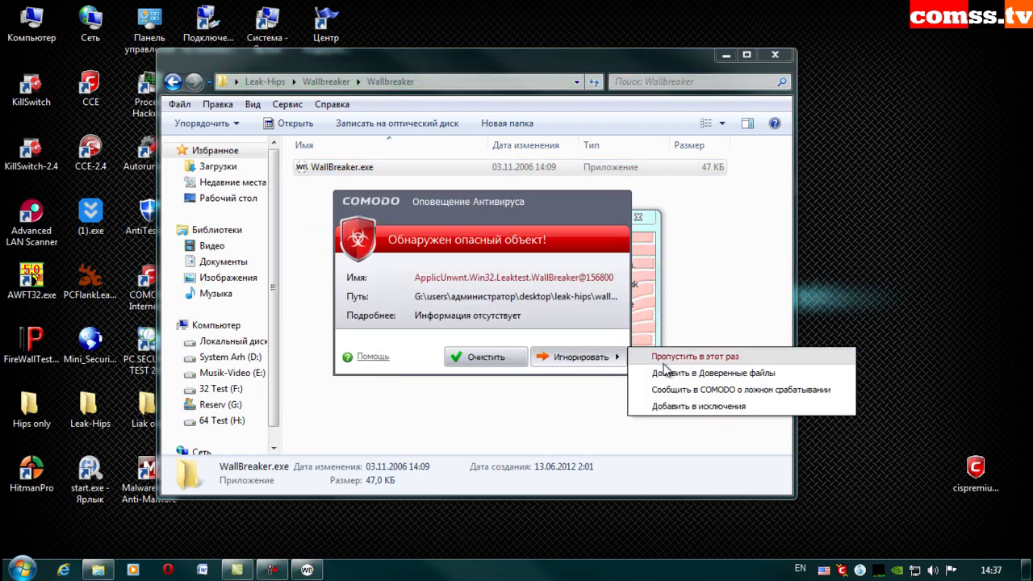
pyautogui.click(683, 407)
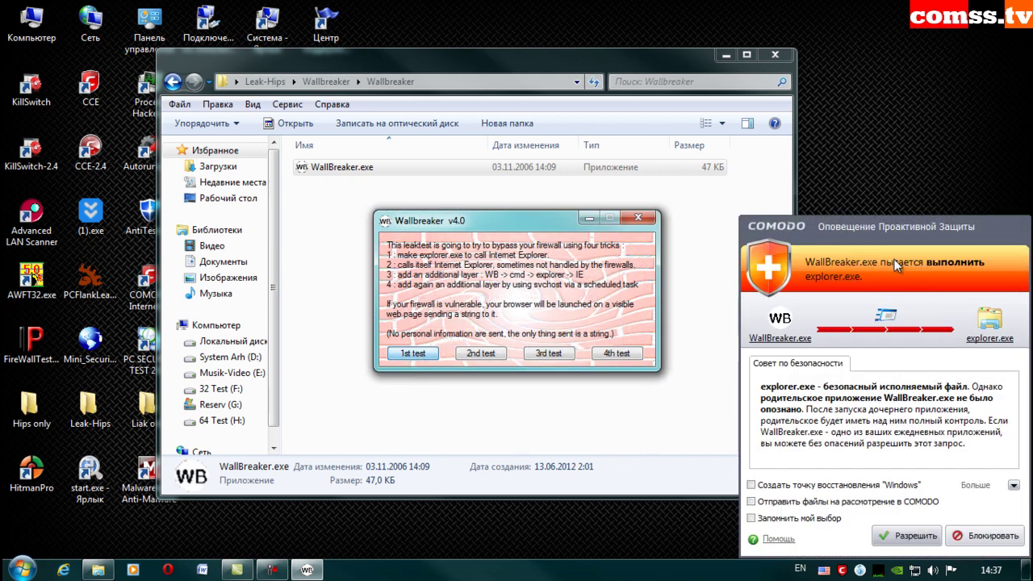
# - Run Wallbreaker's first three tests, blocking its attempts to execute explorer.exe and iexplore.exe and to create a new file
pyautogui.click(987, 536)
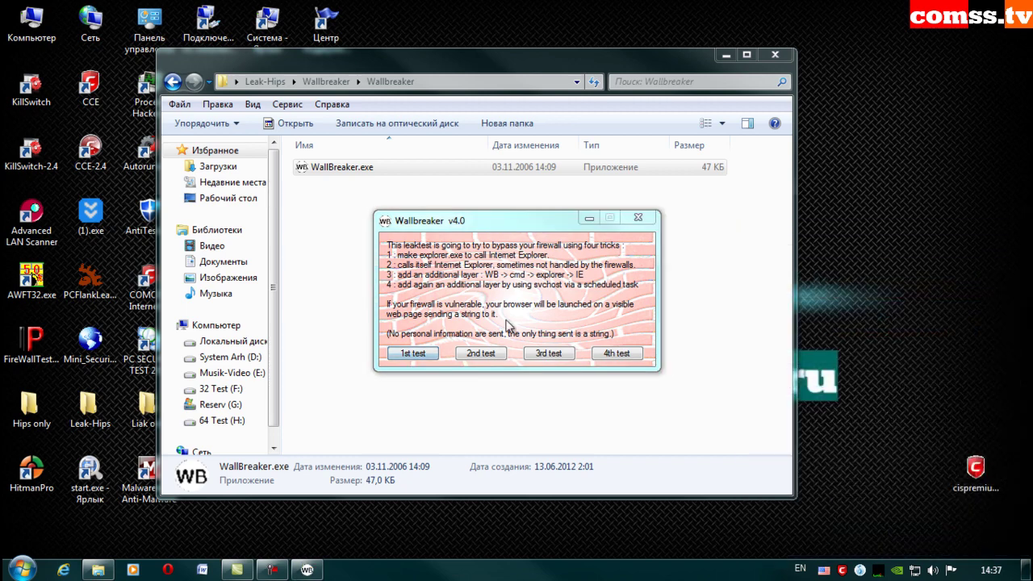
pyautogui.click(482, 355)
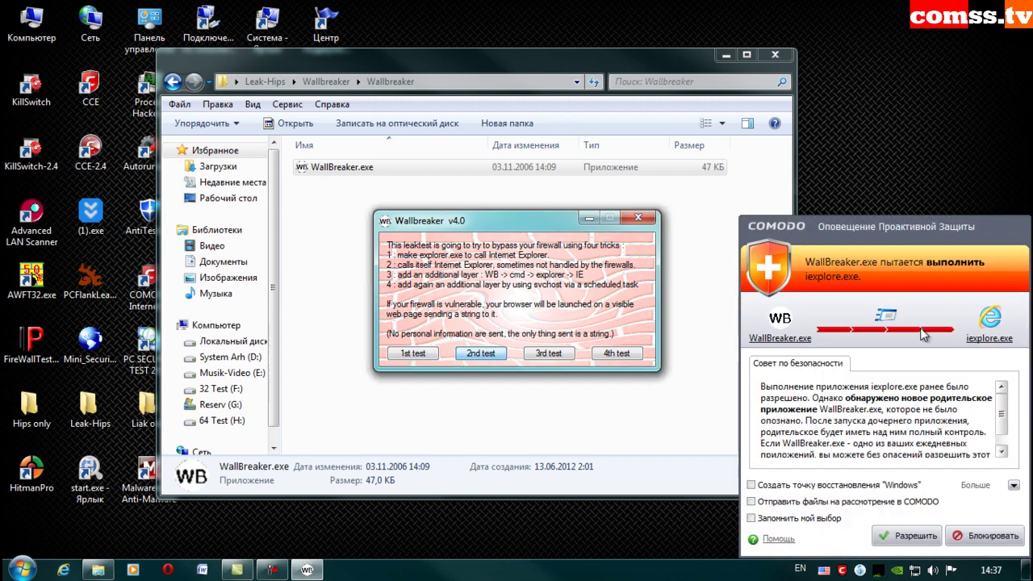
pyautogui.click(991, 537)
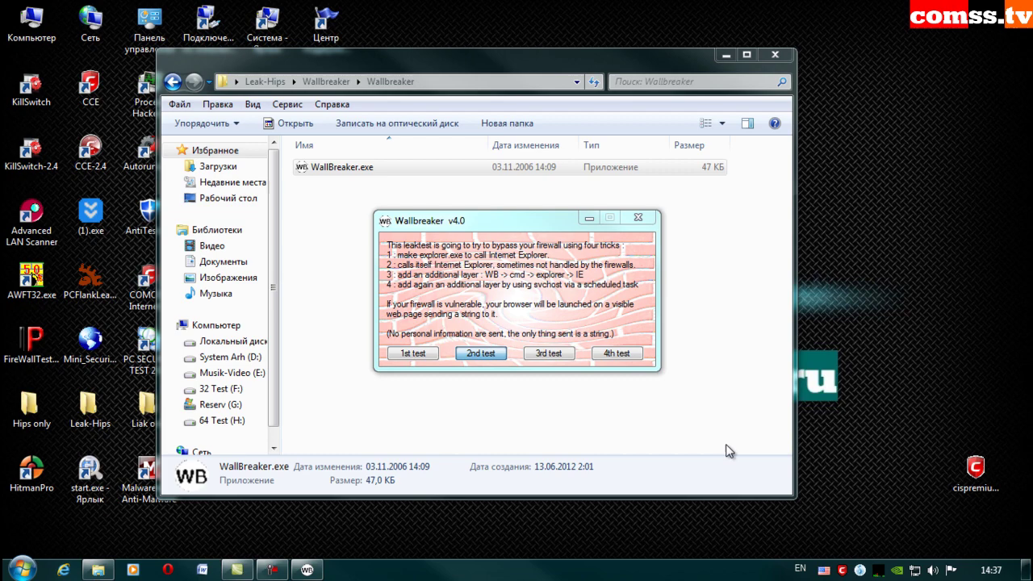
pyautogui.click(548, 353)
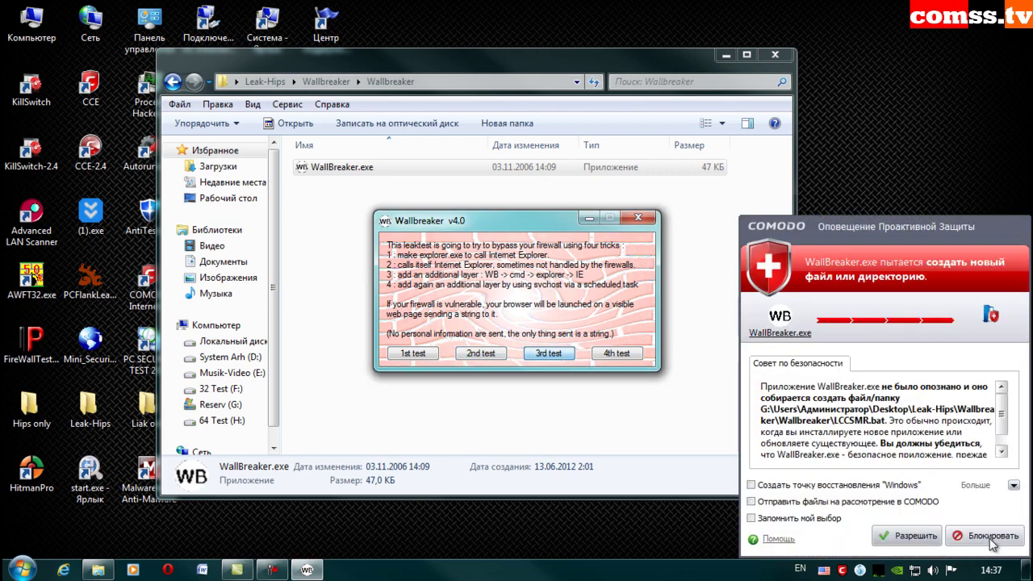
pyautogui.click(991, 538)
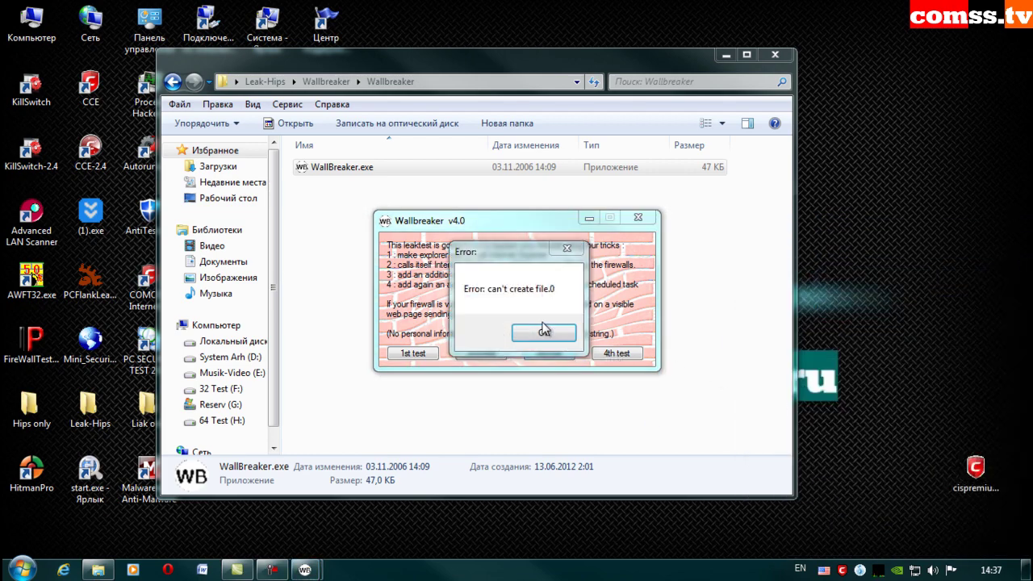
pyautogui.click(544, 334)
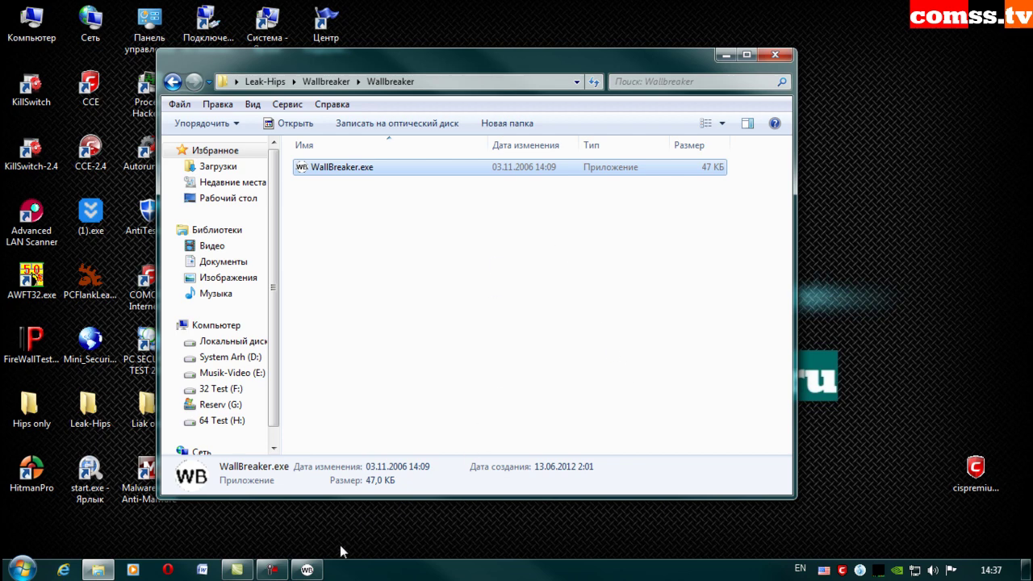
# - Bring Wallbreaker back to the front, run its 4th test, dismiss the resulting messages and exit the tester
pyautogui.click(307, 570)
pyautogui.click(618, 356)
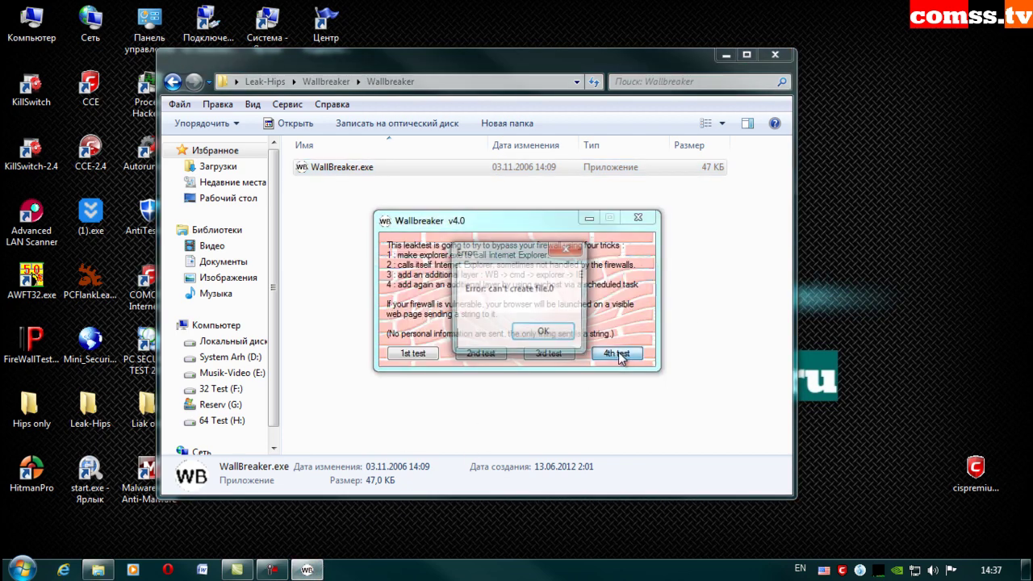
pyautogui.click(548, 335)
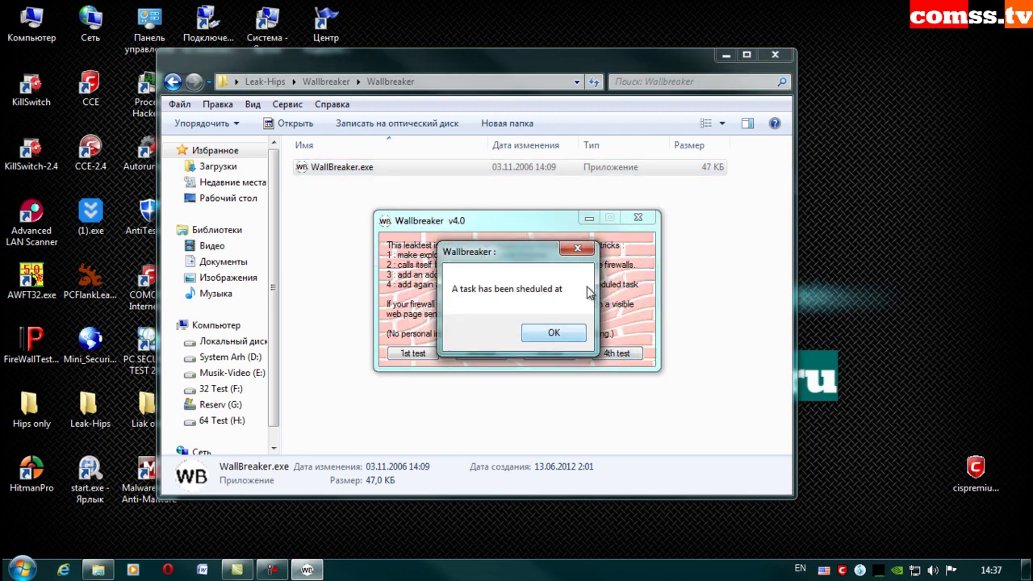
pyautogui.click(549, 334)
pyautogui.click(638, 217)
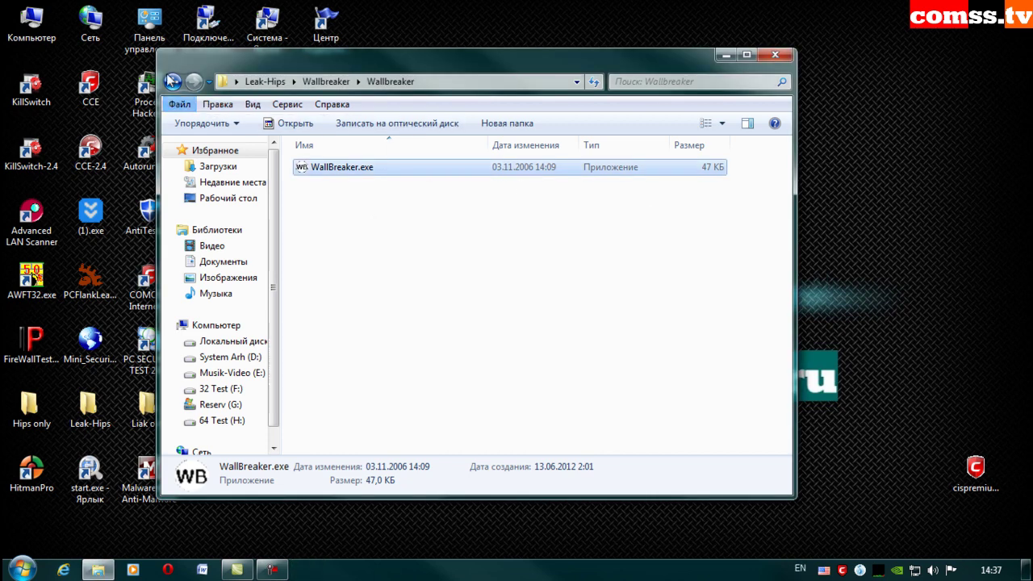
# - Launch zabypass.exe from the Zabypass folder in Leak-Hips and add its antivirus detection to the exclusions
pyautogui.click(172, 81)
pyautogui.click(172, 81)
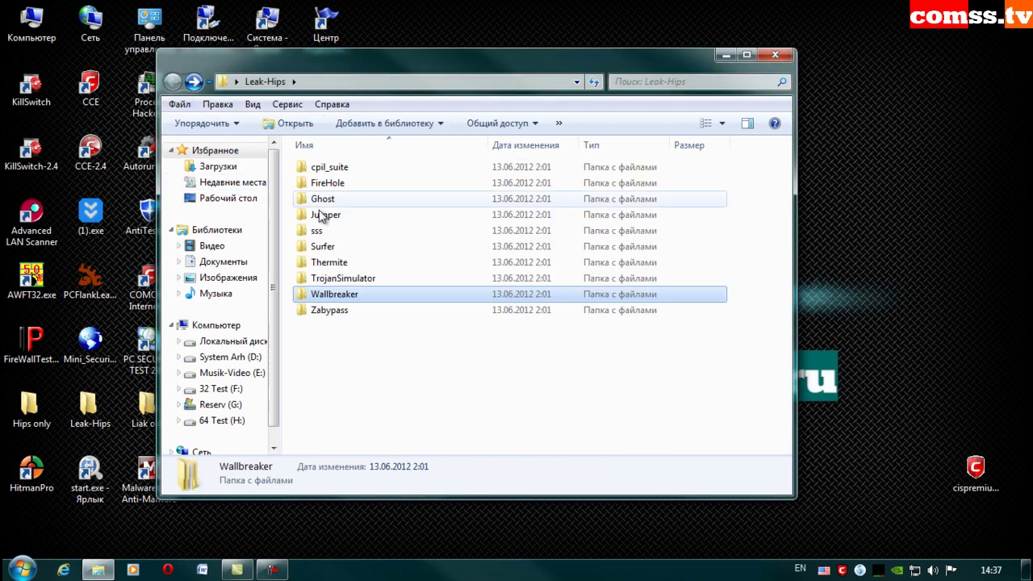
pyautogui.doubleClick(353, 314)
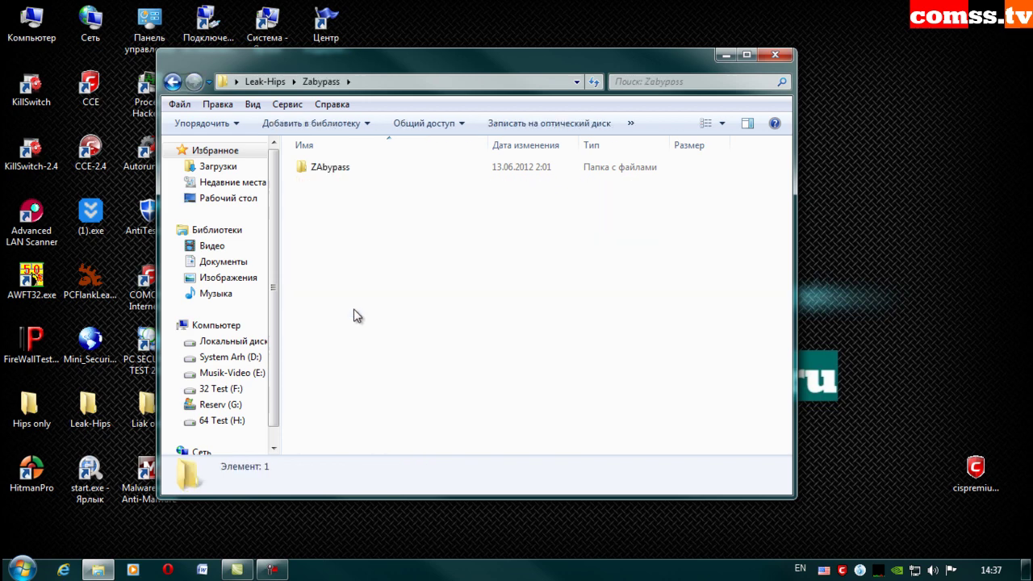
pyautogui.click(336, 172)
pyautogui.doubleClick(336, 172)
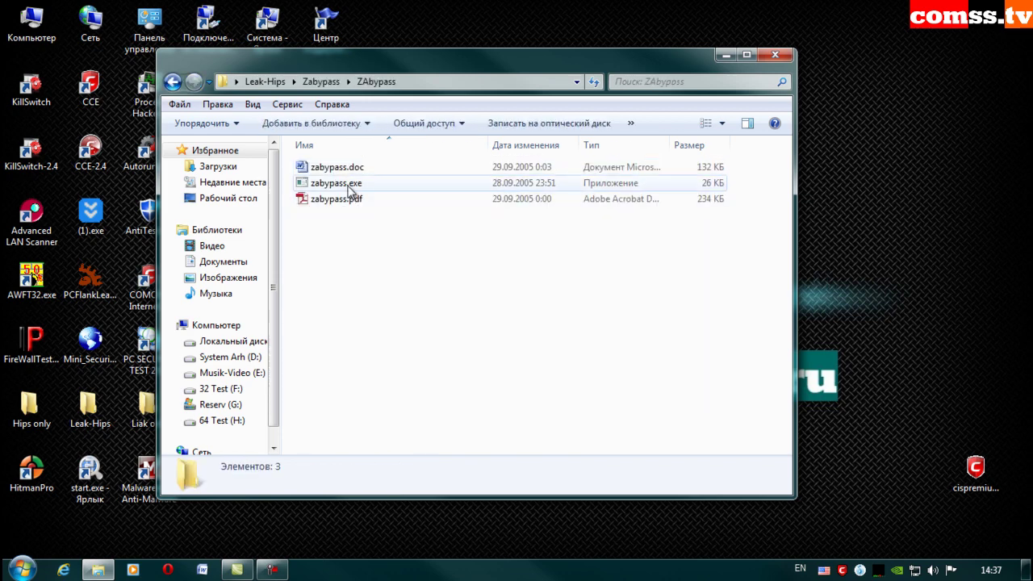
pyautogui.doubleClick(347, 184)
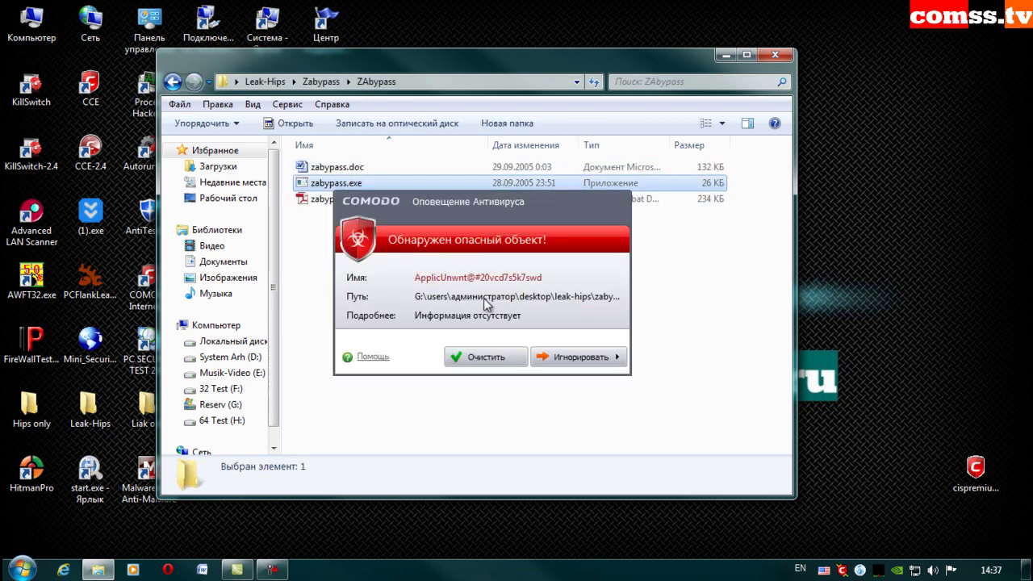
pyautogui.click(623, 356)
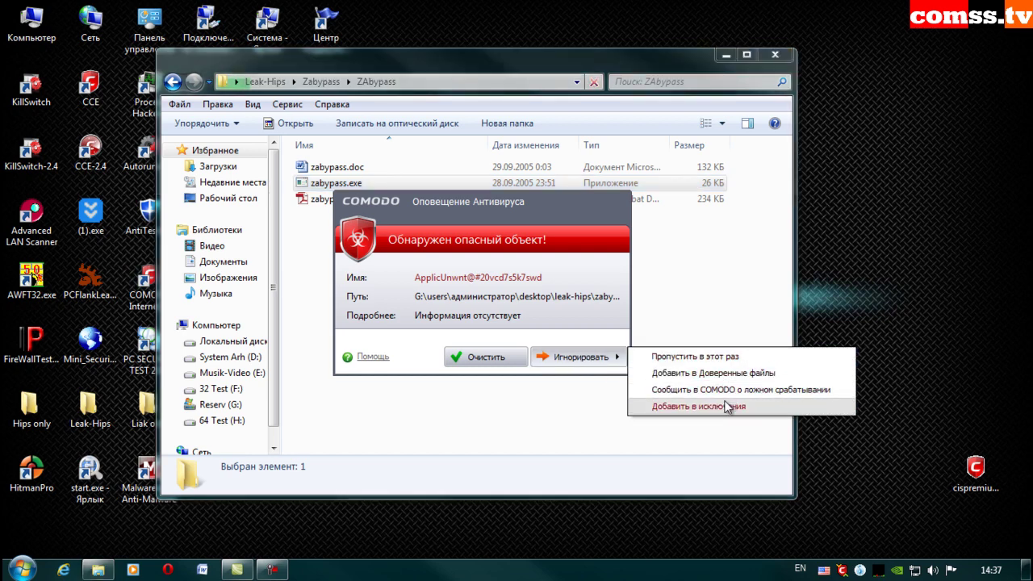
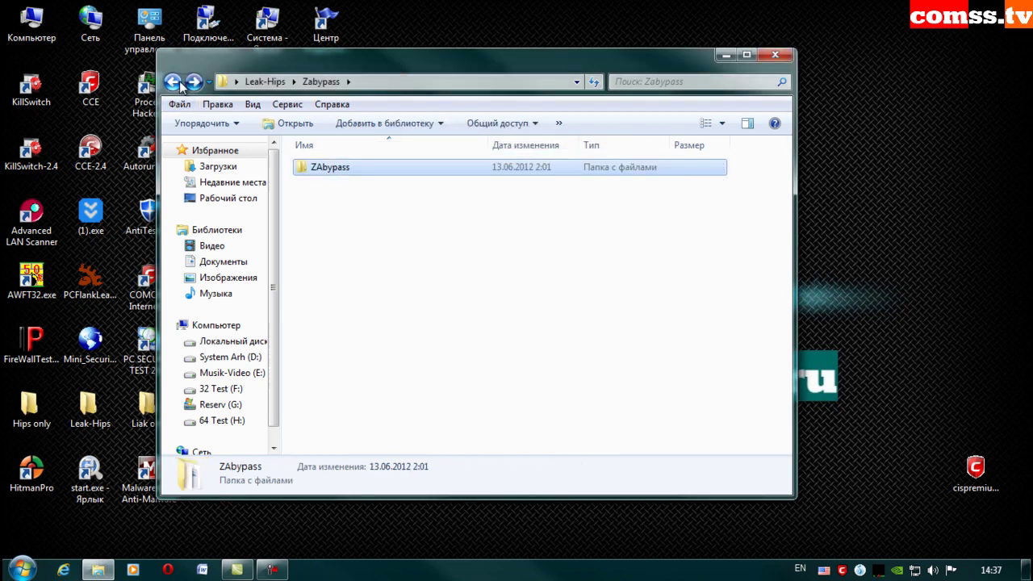
# - Replace the Leak-Hips window with the desktop's Liak only folder and add its three antivirus detections to the exclusions
pyautogui.click(777, 55)
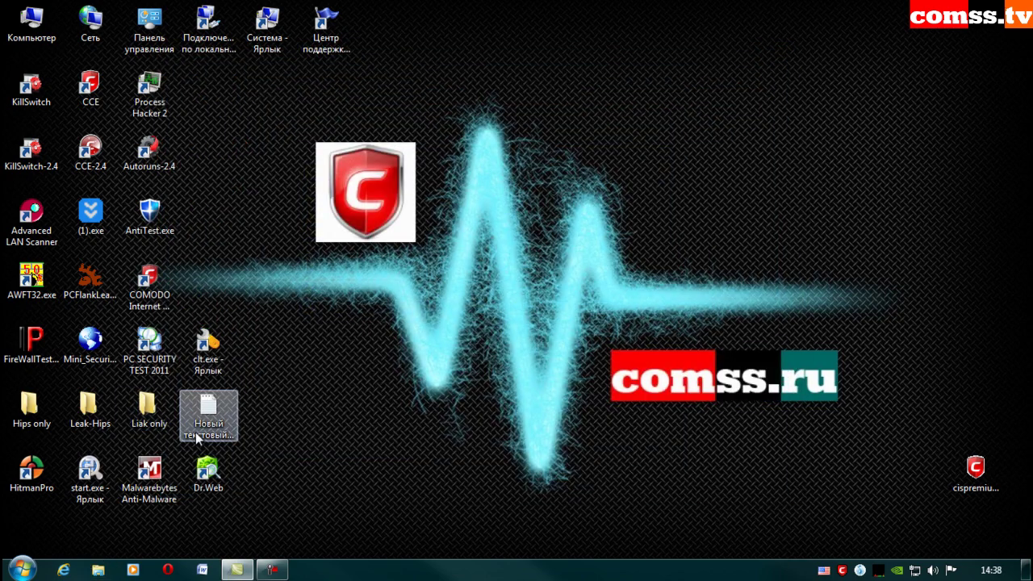
pyautogui.doubleClick(148, 406)
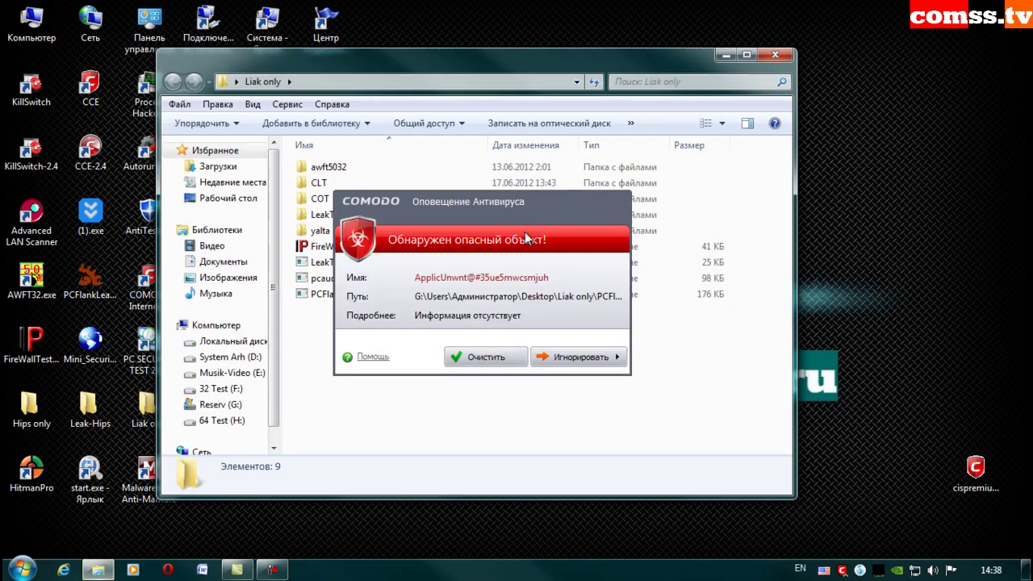
pyautogui.click(616, 360)
pyautogui.click(721, 406)
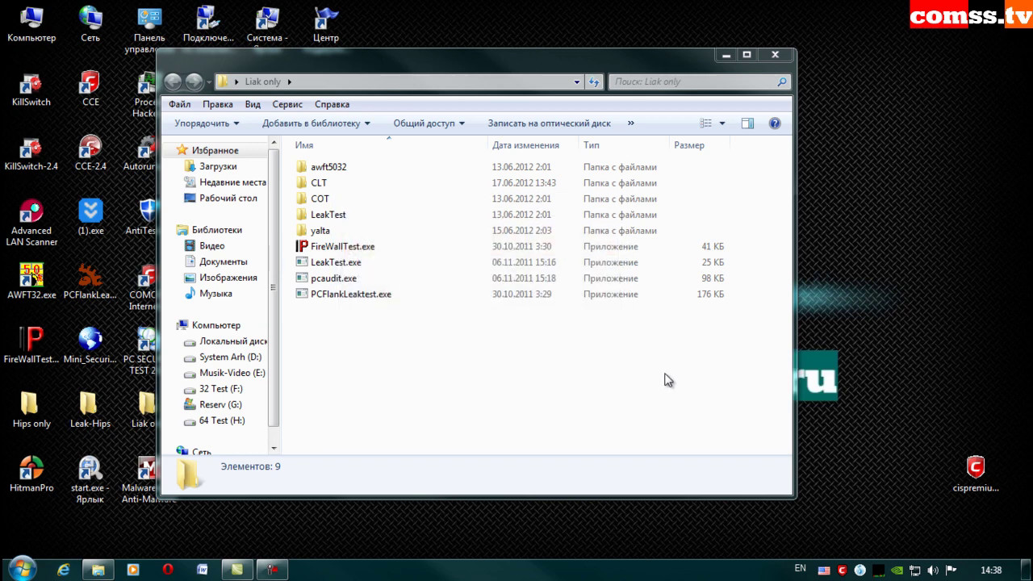
pyautogui.click(613, 365)
pyautogui.click(699, 408)
pyautogui.click(593, 361)
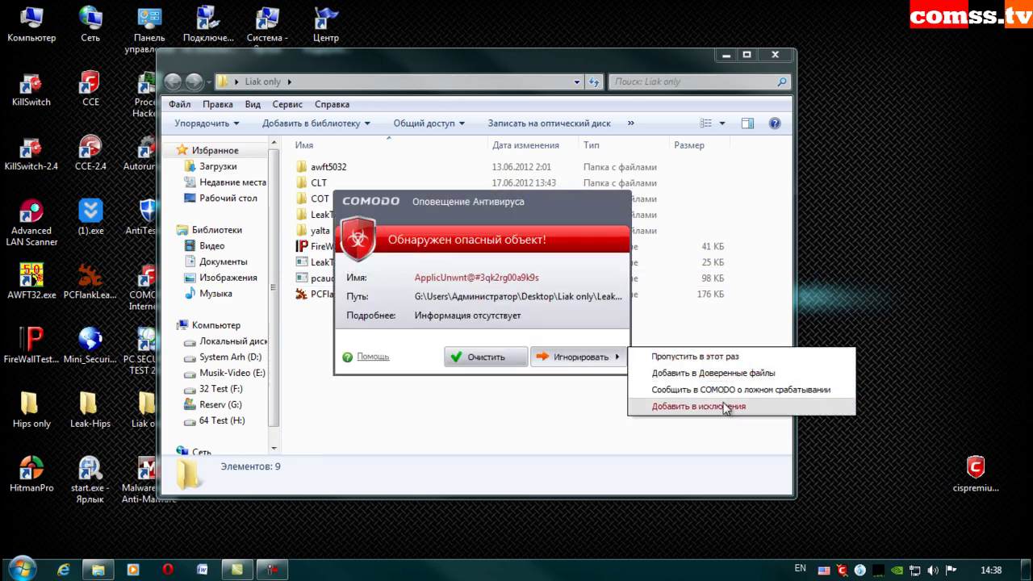
pyautogui.click(724, 407)
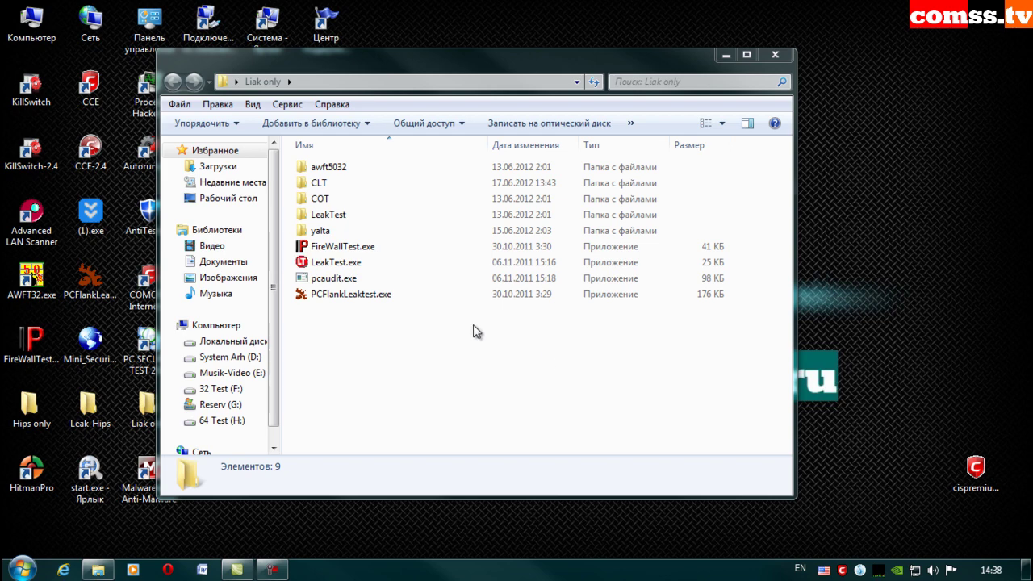
# - Open the COT folder in Liak only and add both antivirus detections of COT.exe to the exclusions
pyautogui.doubleClick(340, 198)
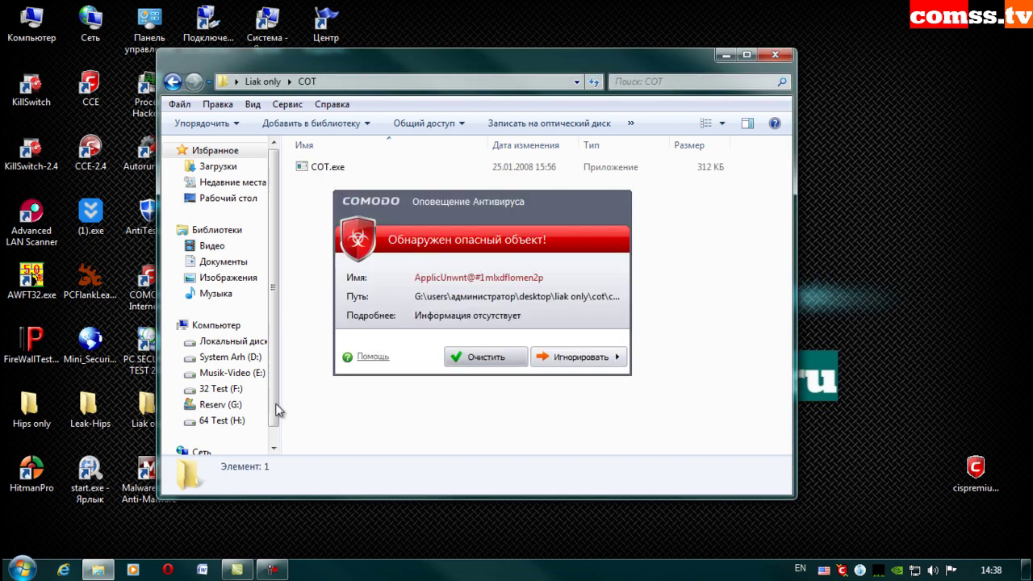
pyautogui.click(581, 356)
pyautogui.click(713, 413)
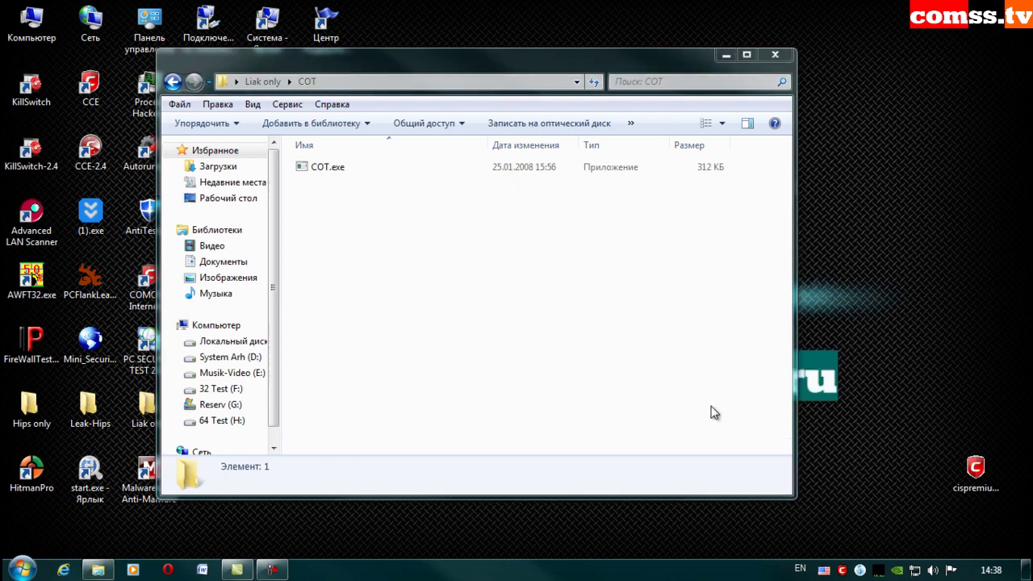
pyautogui.click(619, 361)
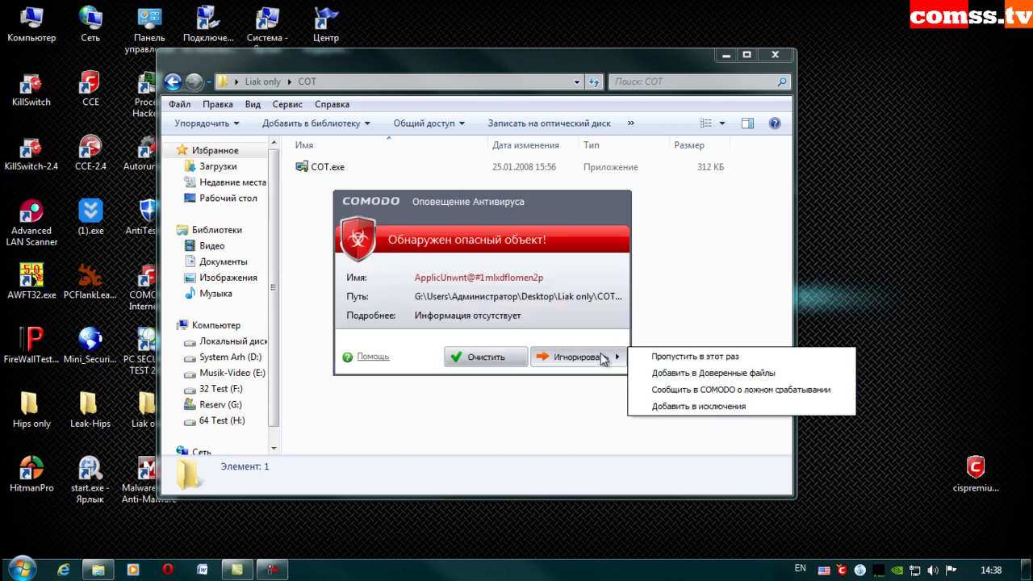
pyautogui.click(688, 408)
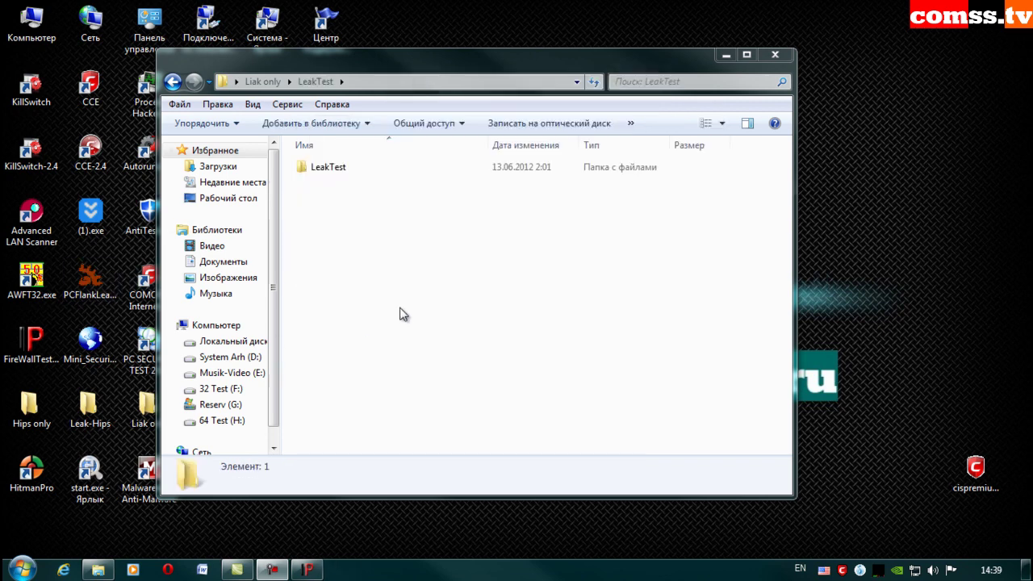
# - Open the inner LeakTest folder and launch leaktest.exe, adding both of its antivirus detections to the exclusions
pyautogui.doubleClick(329, 167)
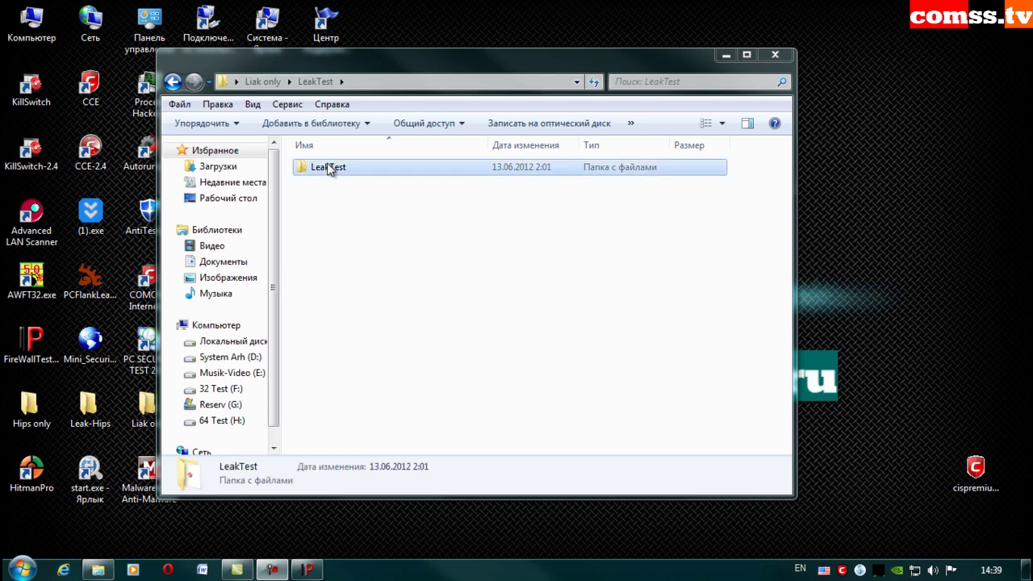
pyautogui.click(566, 363)
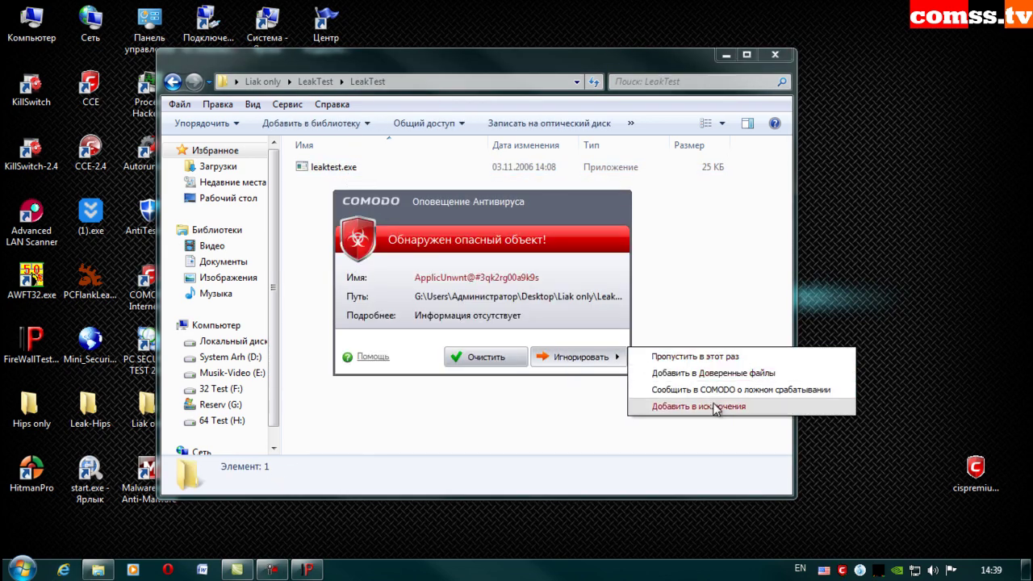
pyautogui.click(719, 406)
pyautogui.doubleClick(342, 167)
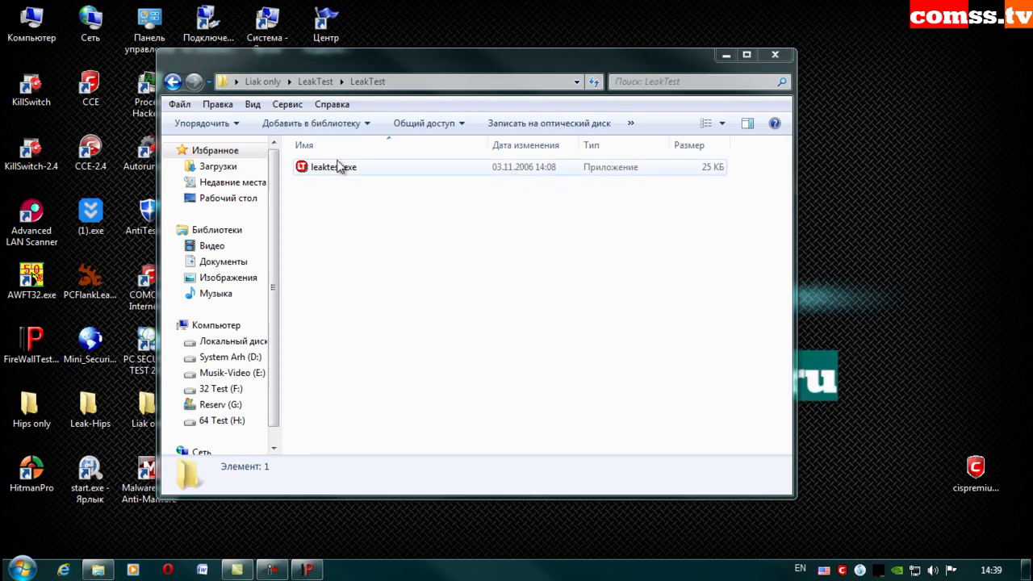
pyautogui.click(593, 358)
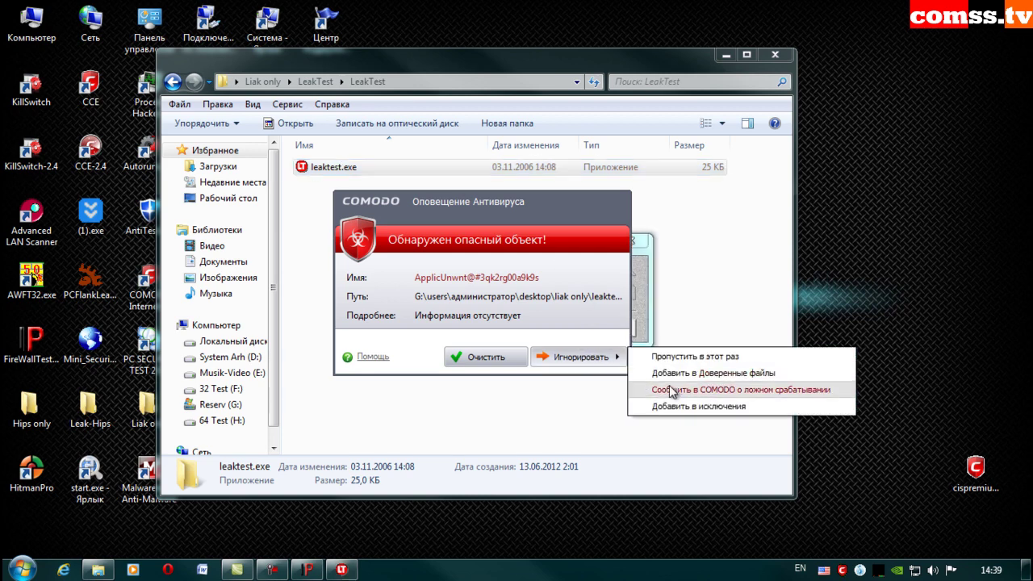
pyautogui.click(674, 408)
# - Run Test For Leaks, blocking leaktest.exe's internet connection, then exit the tester and return to the Liak only folder
pyautogui.click(610, 329)
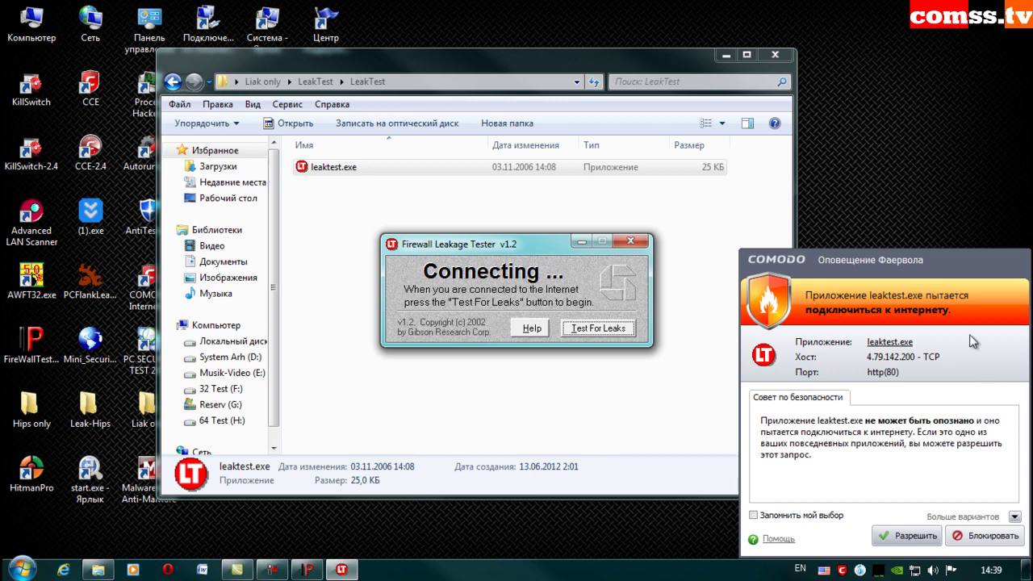
pyautogui.click(987, 536)
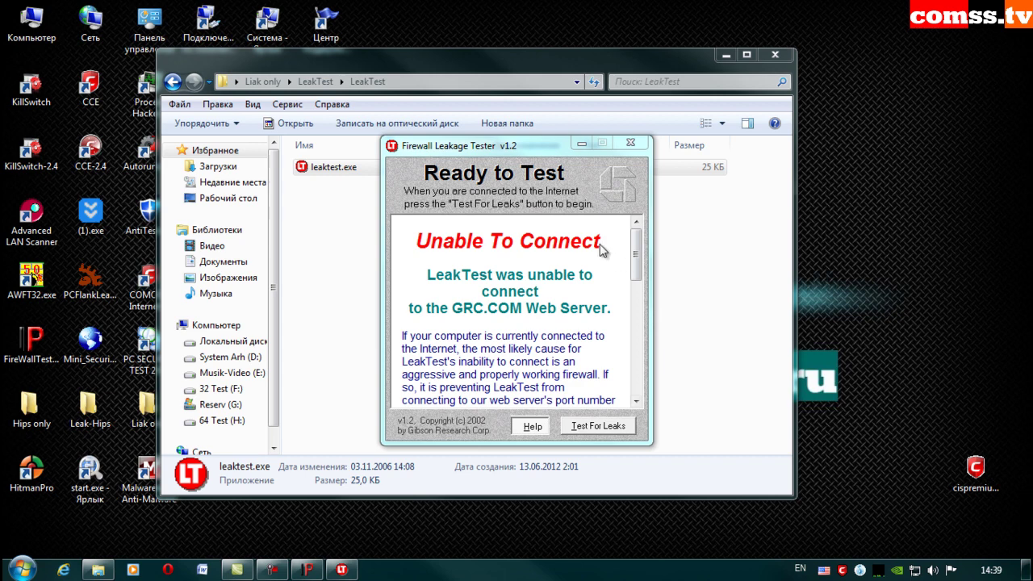
pyautogui.click(630, 142)
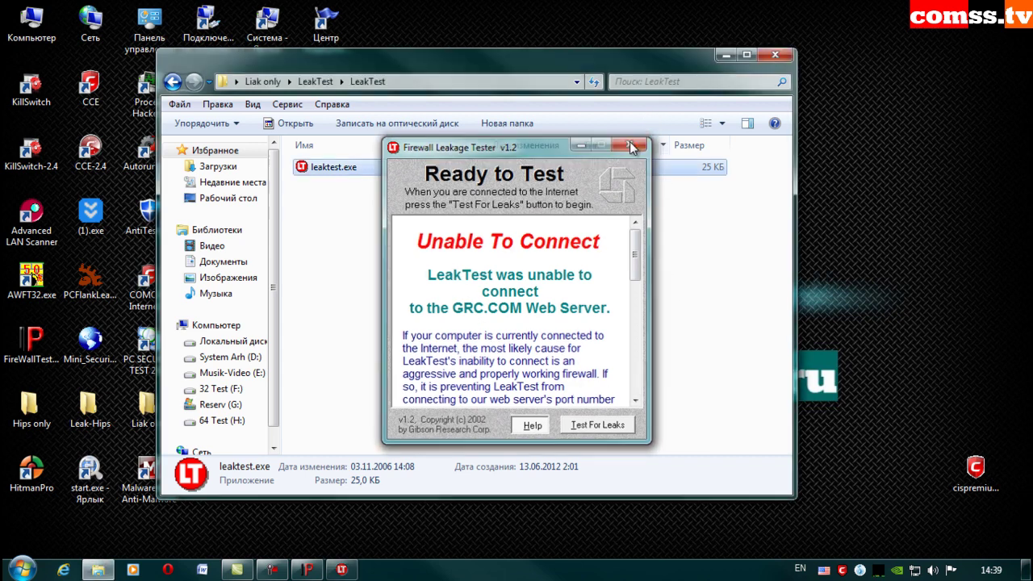
pyautogui.press('BackSpace')
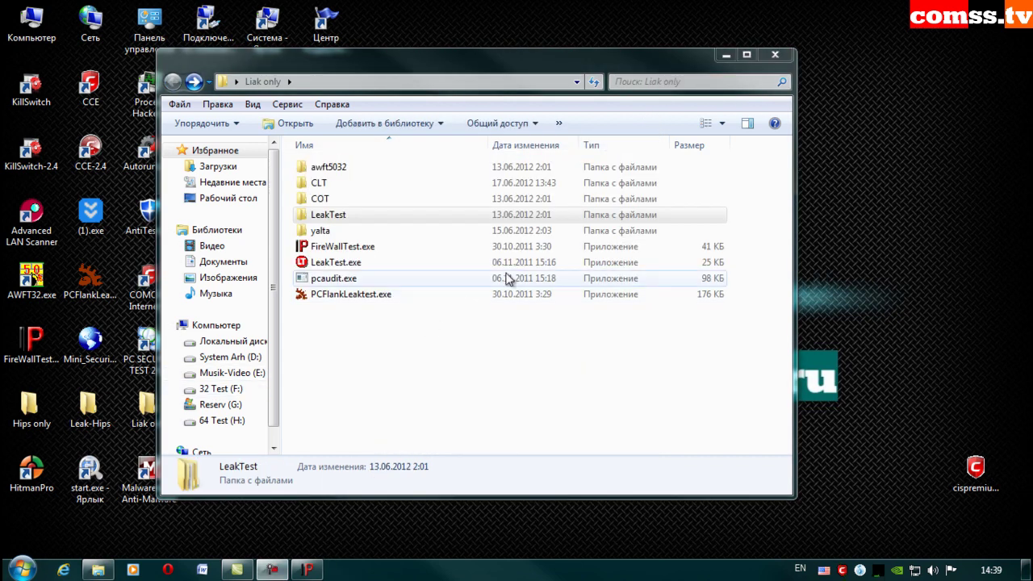
# - Open the yalta folder and launch Yalta.exe, adding all three of its antivirus detections to the exclusions
pyautogui.doubleClick(345, 232)
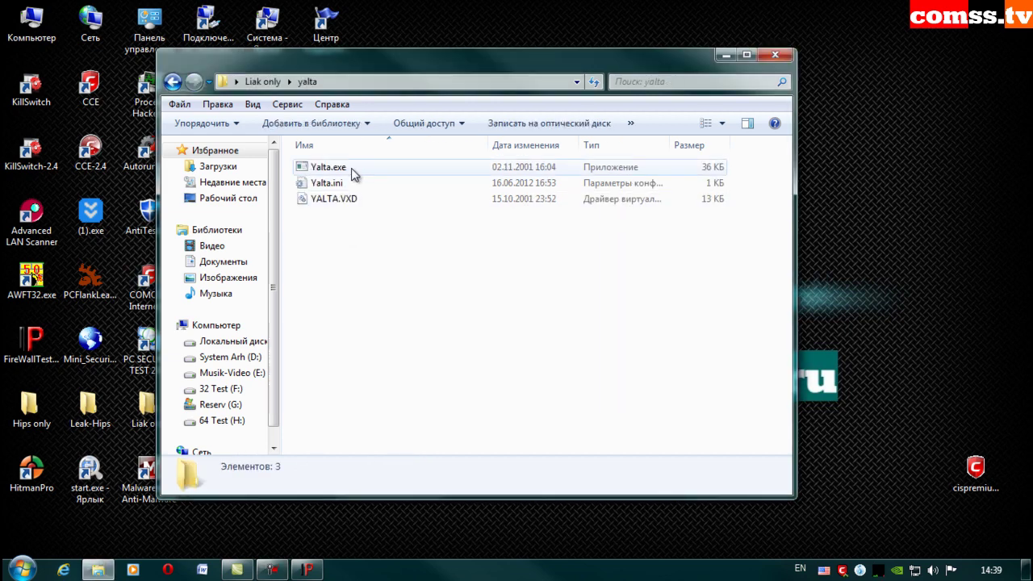
pyautogui.doubleClick(351, 167)
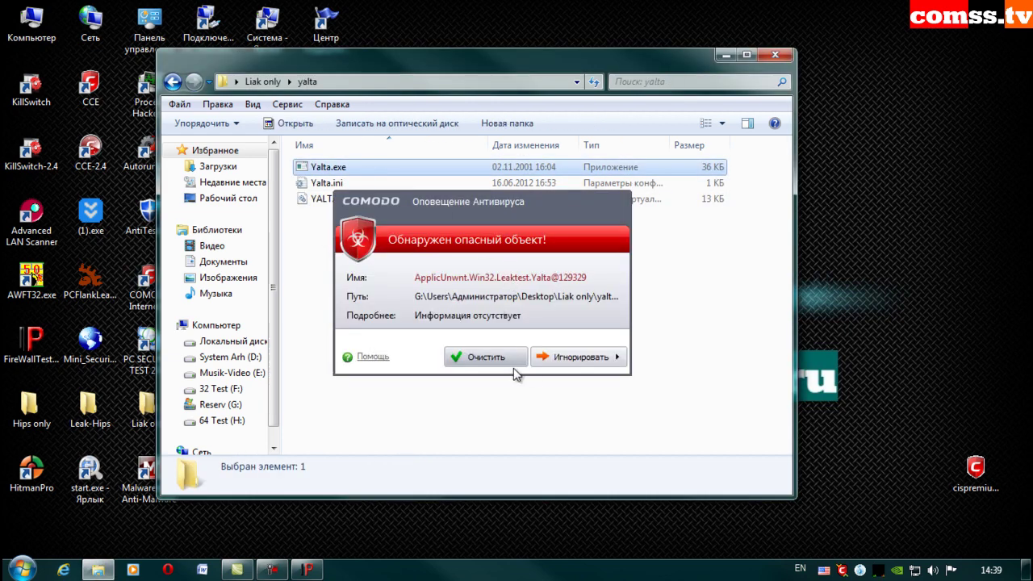
pyautogui.click(565, 357)
pyautogui.click(714, 408)
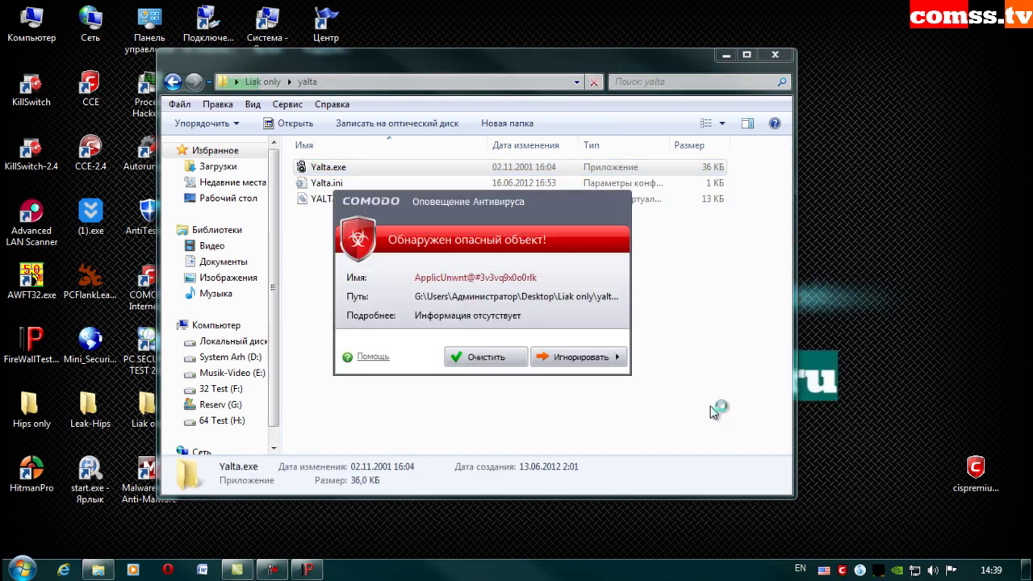
pyautogui.click(563, 359)
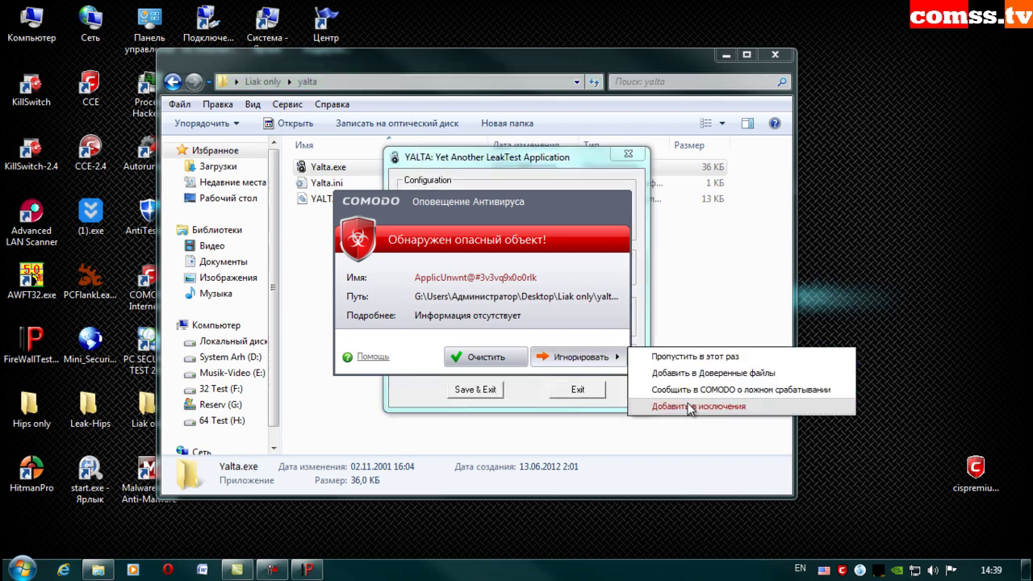
pyautogui.click(689, 407)
pyautogui.click(585, 357)
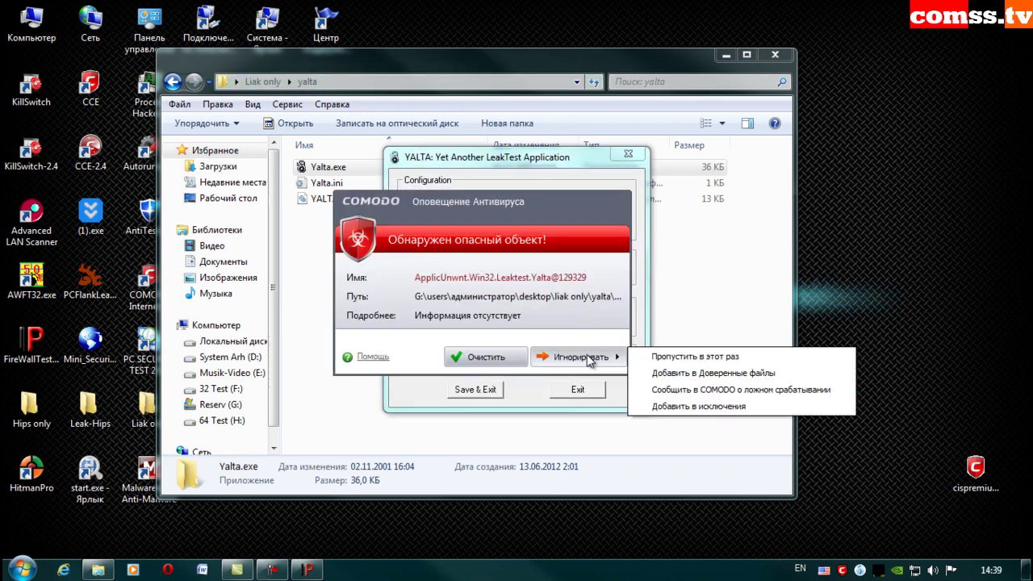
pyautogui.click(678, 406)
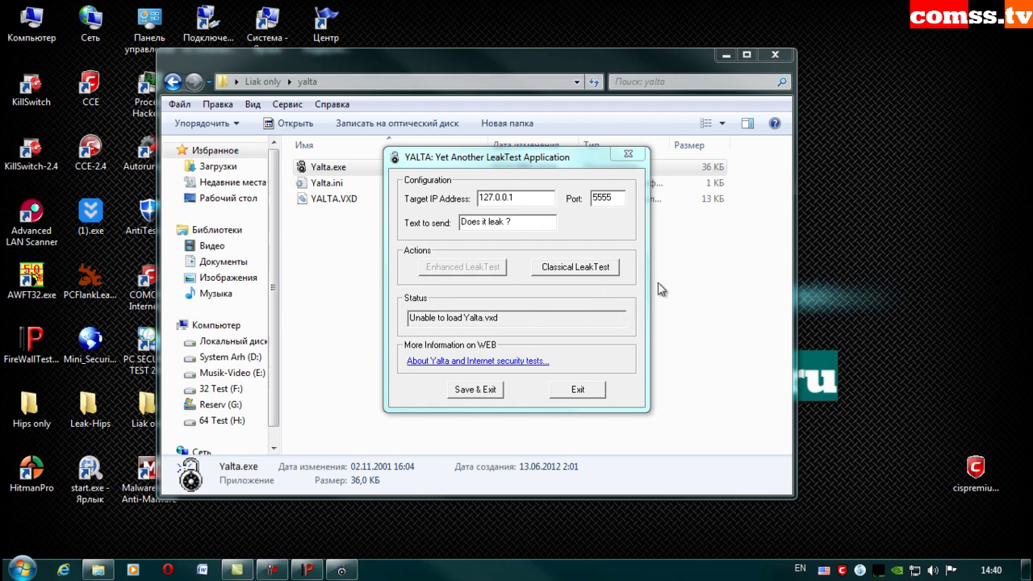
# - Run YALTA's Classical LeakTest twice, blocking Yalta.exe's internet connection, and exit back to the Liak only folder
pyautogui.click(607, 269)
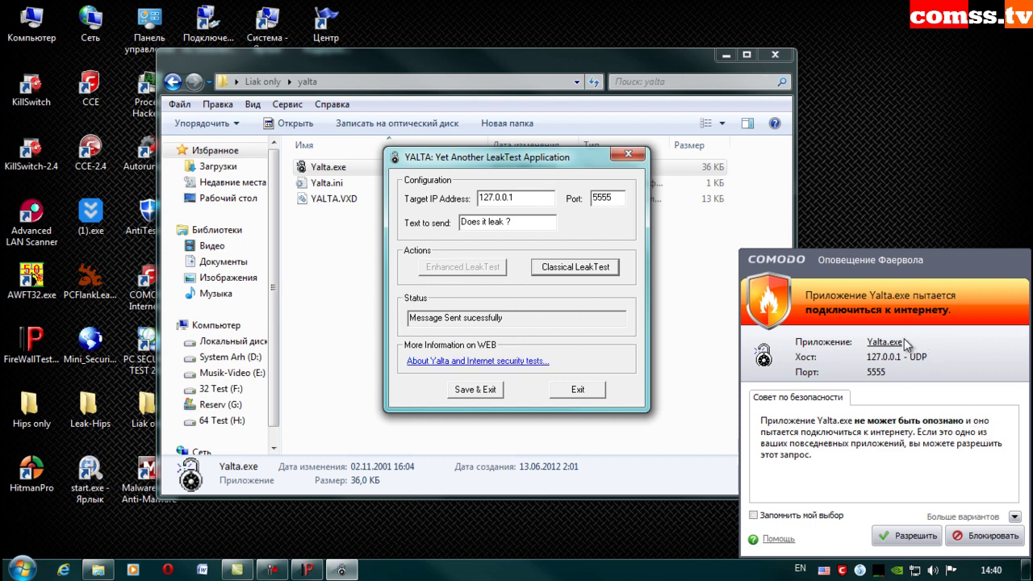
pyautogui.click(981, 536)
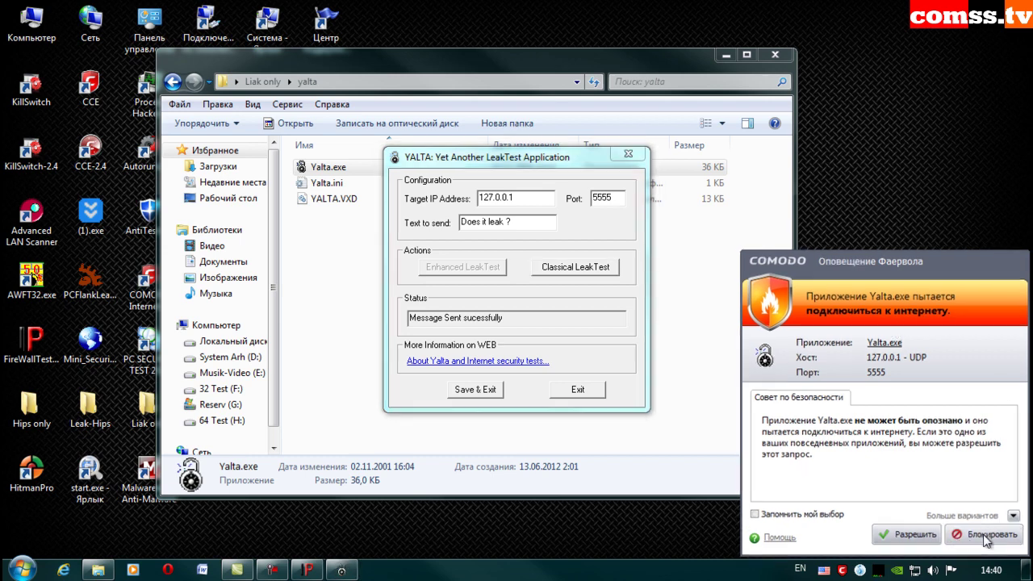
pyautogui.click(602, 269)
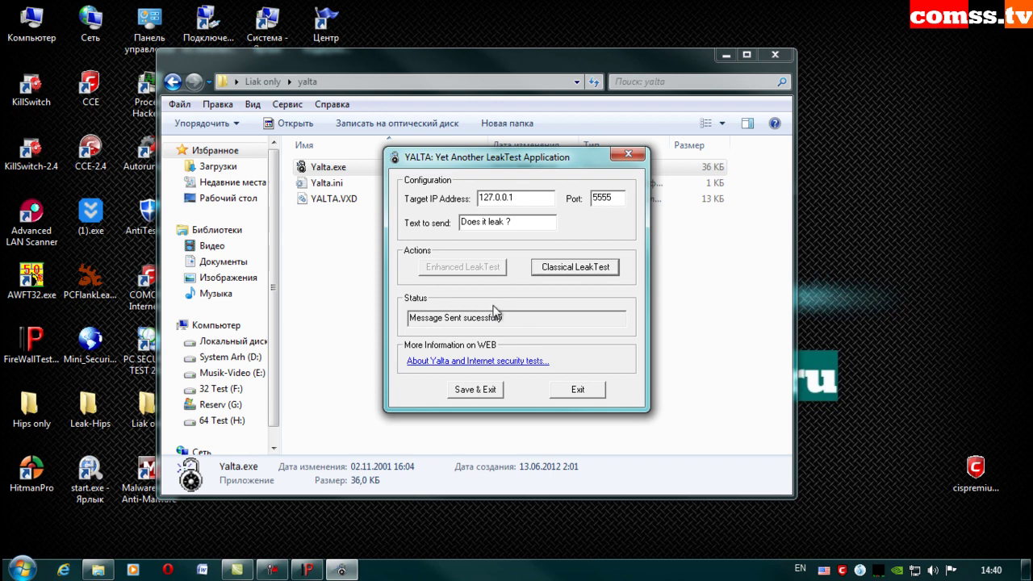
pyautogui.click(585, 390)
pyautogui.click(173, 83)
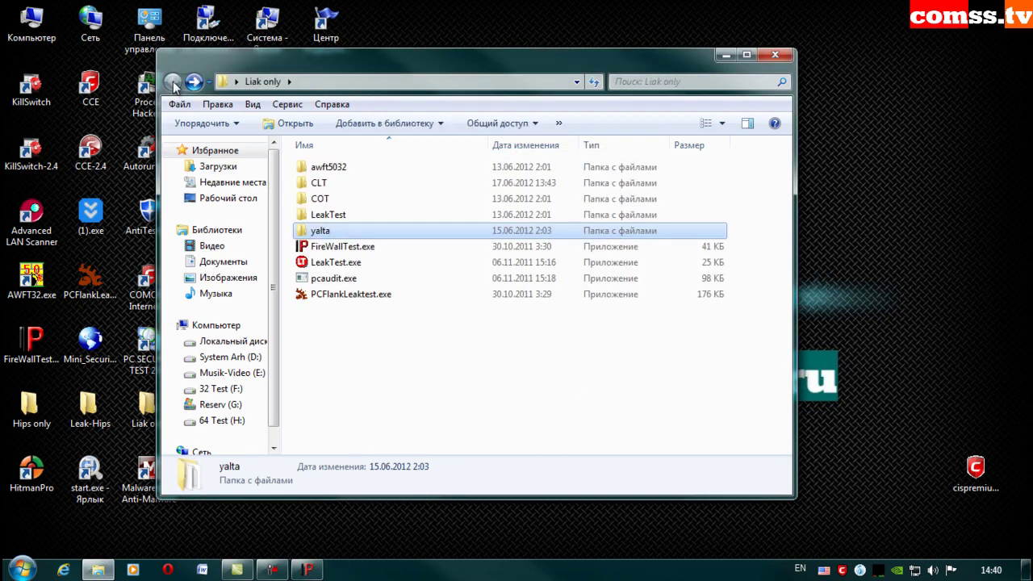
# - Launch pcaudit.exe from the Liak only folder and add its antivirus detection to the exclusions
pyautogui.doubleClick(357, 281)
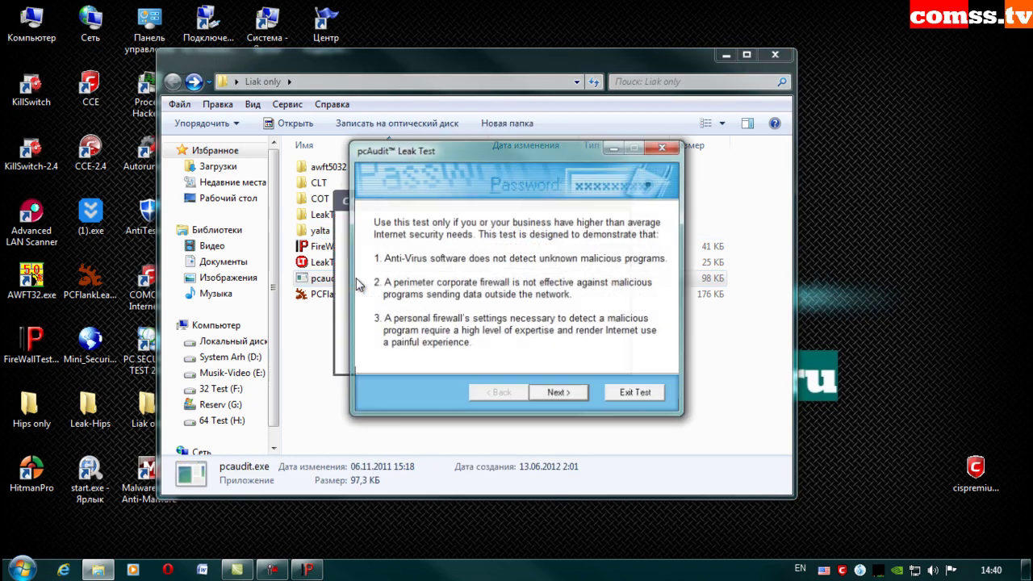
pyautogui.click(607, 360)
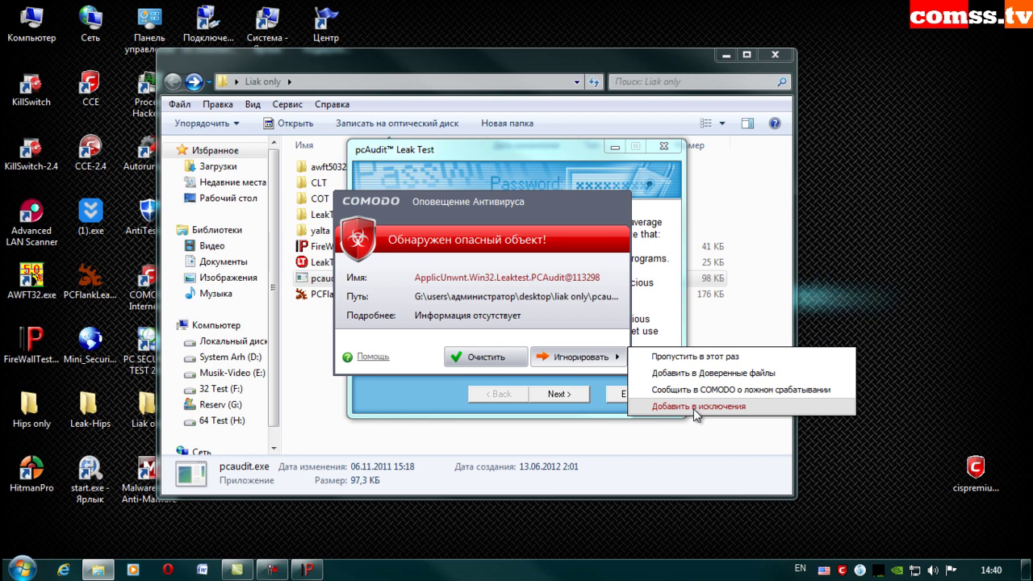
pyautogui.click(693, 407)
# - Accept the pcAudit license agreement, allow pcaudit.exe to modify the protected file, and continue without entering an e-mail address
pyautogui.click(568, 395)
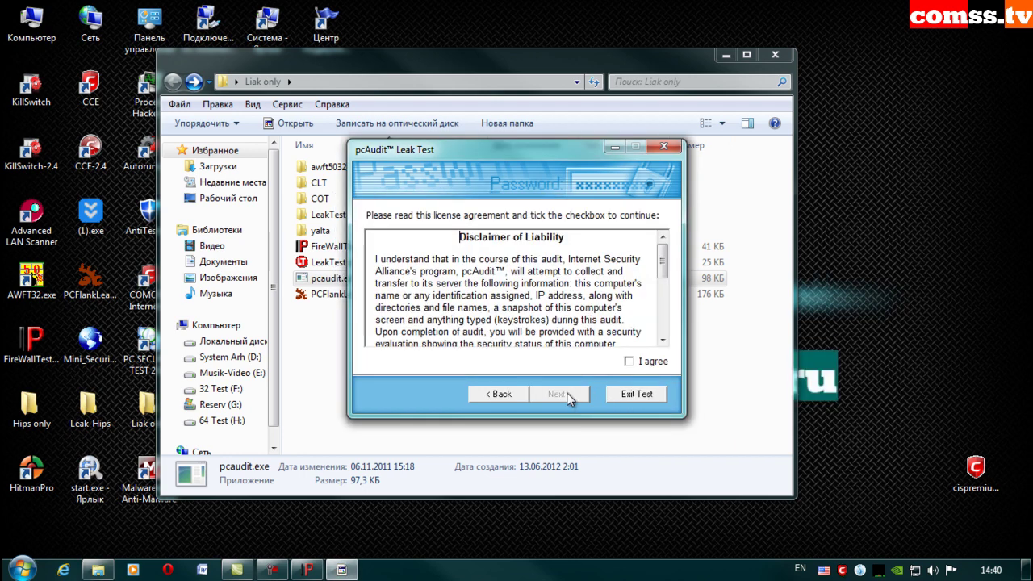
pyautogui.click(652, 363)
pyautogui.click(569, 394)
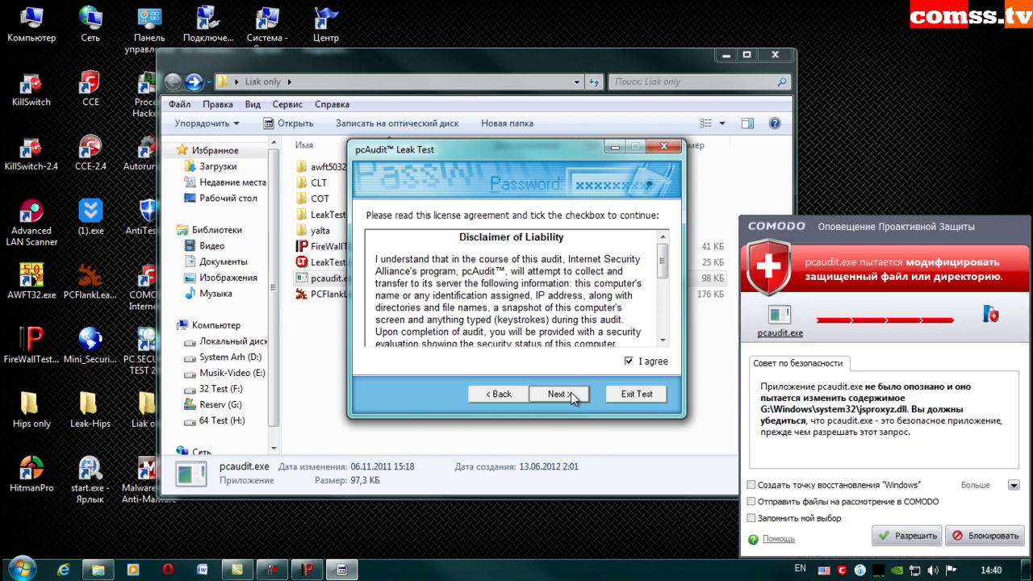
pyautogui.click(905, 533)
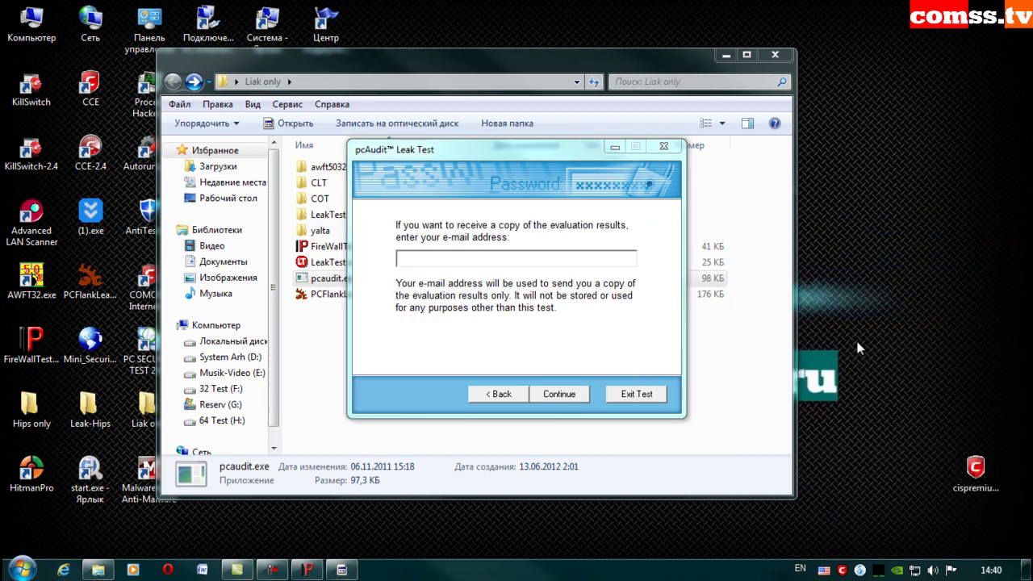
pyautogui.click(569, 394)
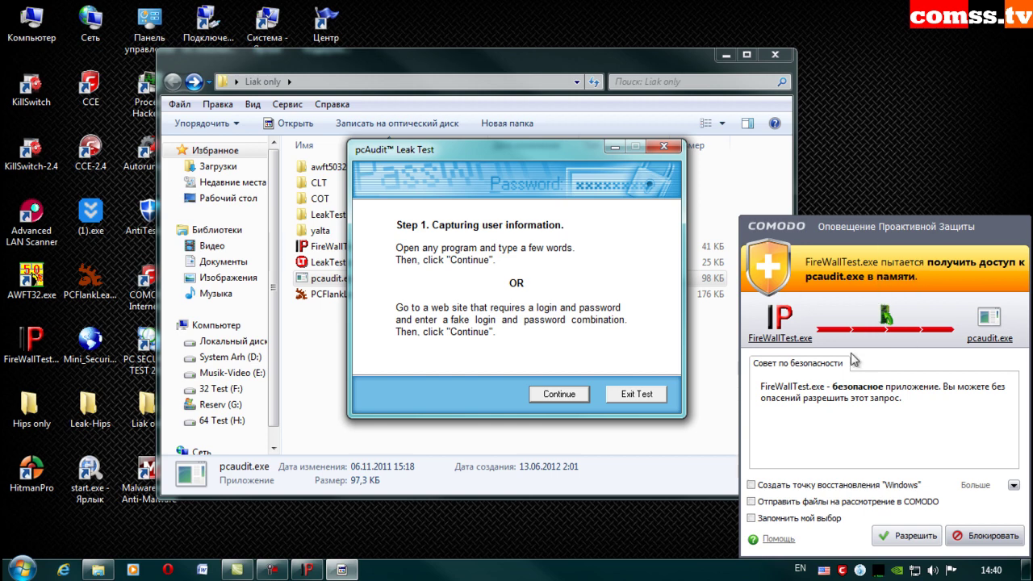
# - Allow FireWallTest.exe, CtHelper.exe, punto.exe and TscHelp.exe to access pcaudit.exe in memory, remembering the choice from punto.exe onward
pyautogui.click(917, 538)
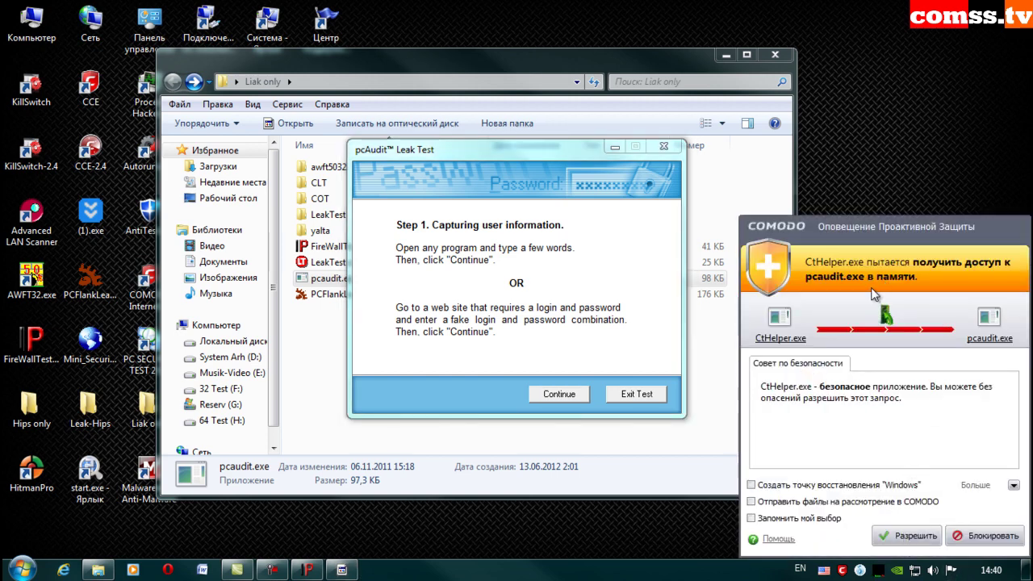
pyautogui.click(907, 539)
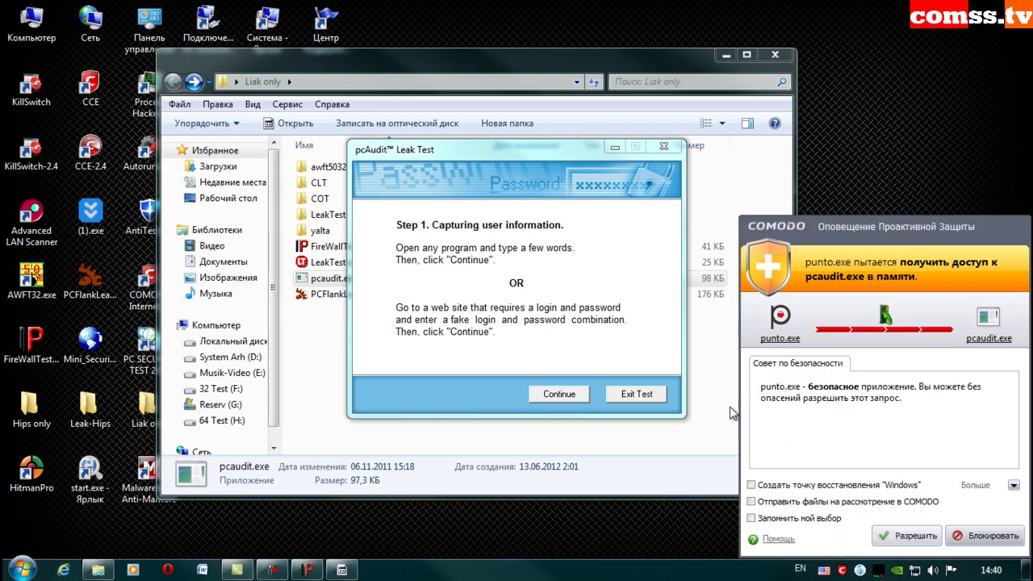
pyautogui.click(836, 520)
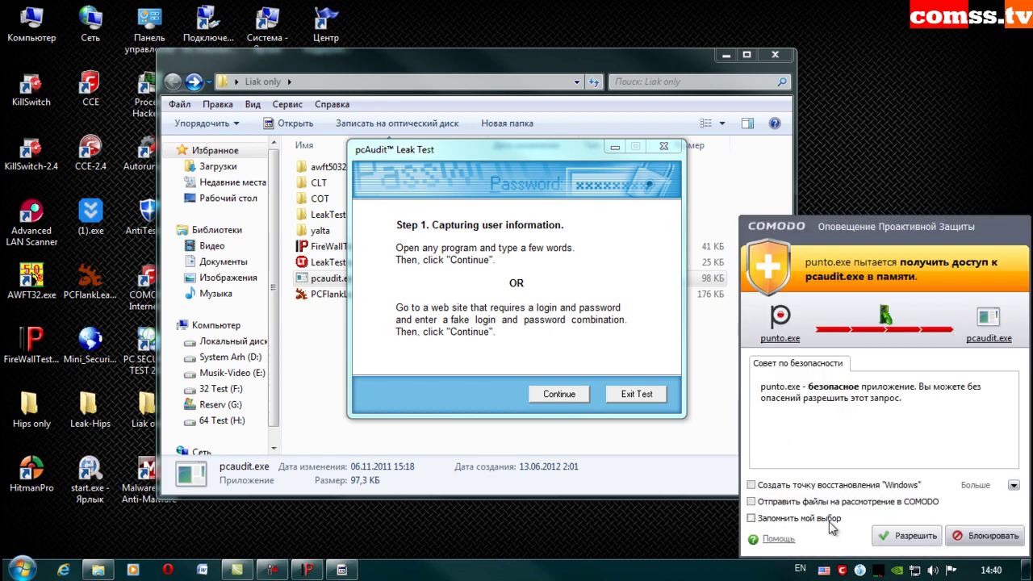
pyautogui.click(909, 539)
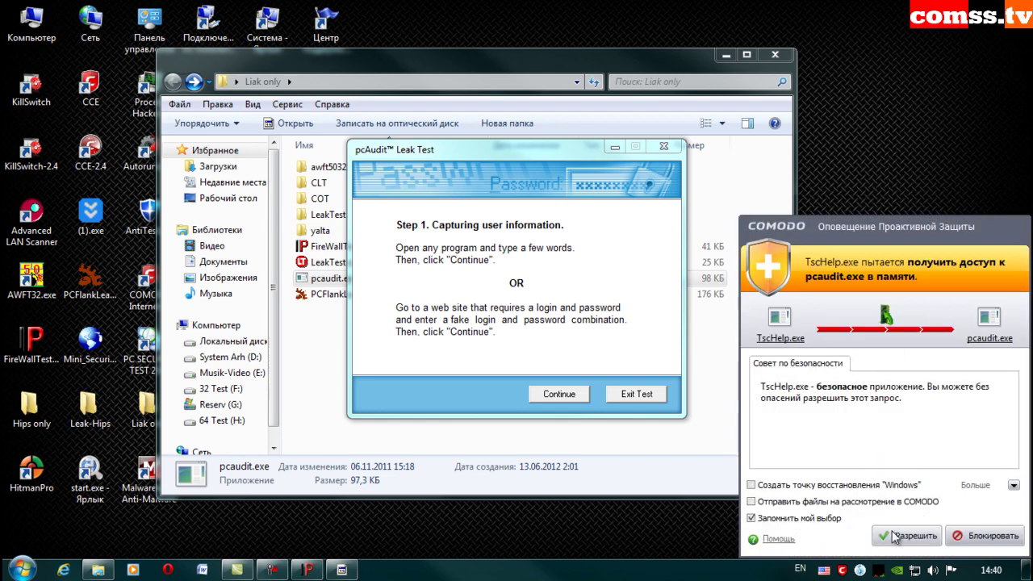
pyautogui.click(898, 536)
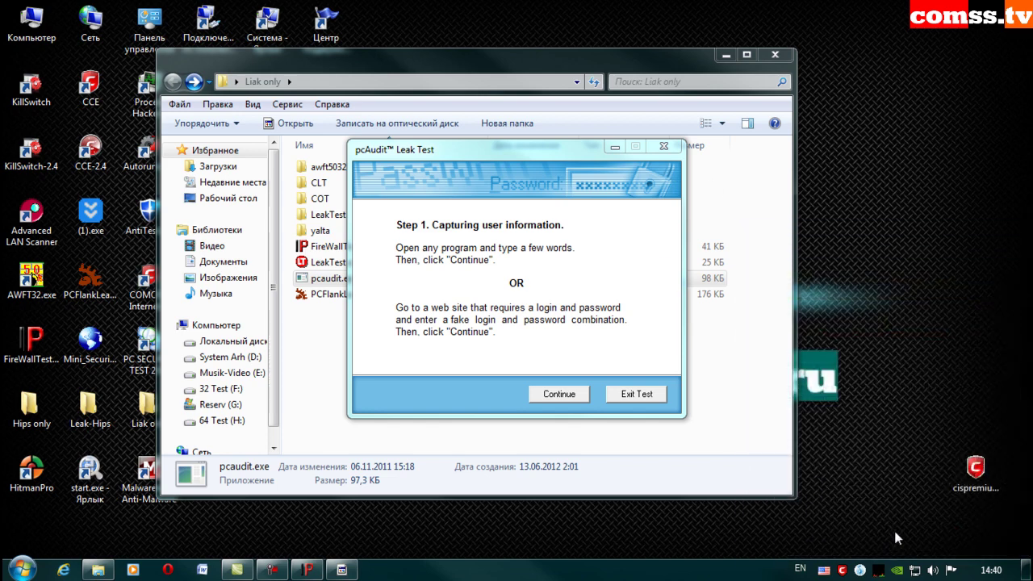
# - Enter gsdfgsdgdfsg in the comss.ru search box in Internet Explorer and continue the pcAudit capture test
pyautogui.click(559, 395)
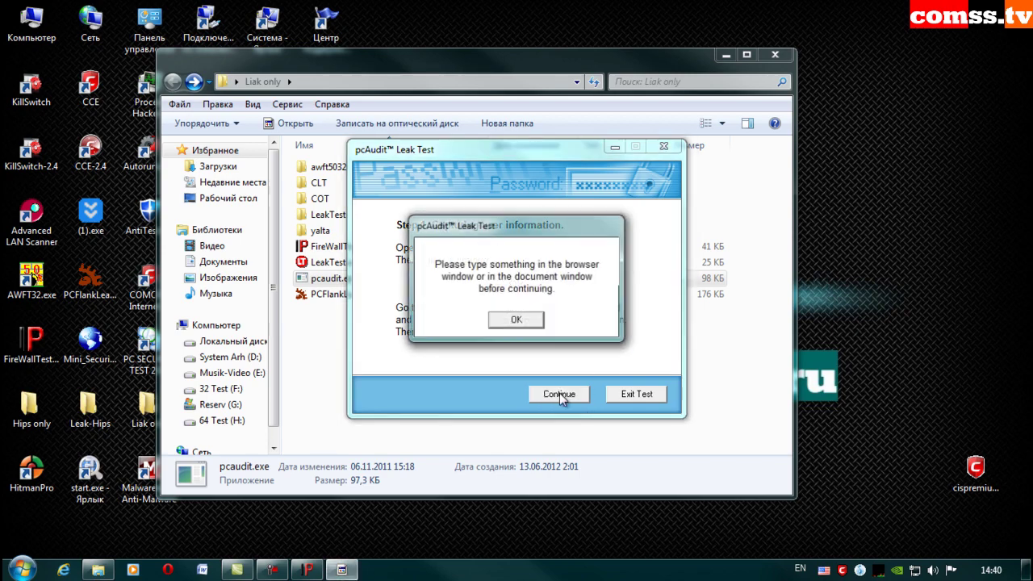
pyautogui.click(63, 570)
pyautogui.click(611, 104)
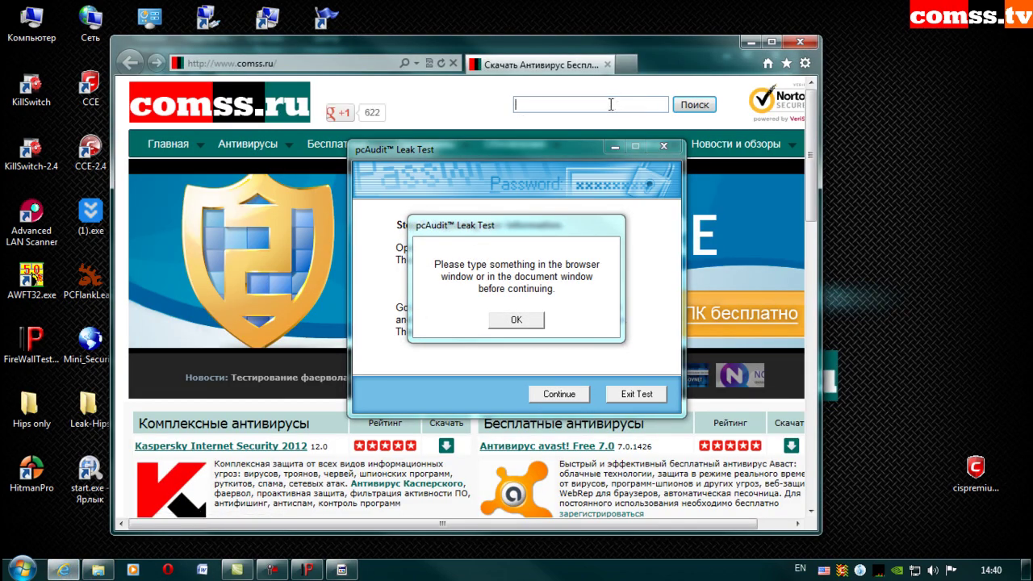
pyautogui.write('gsdfgsdgdfsg')
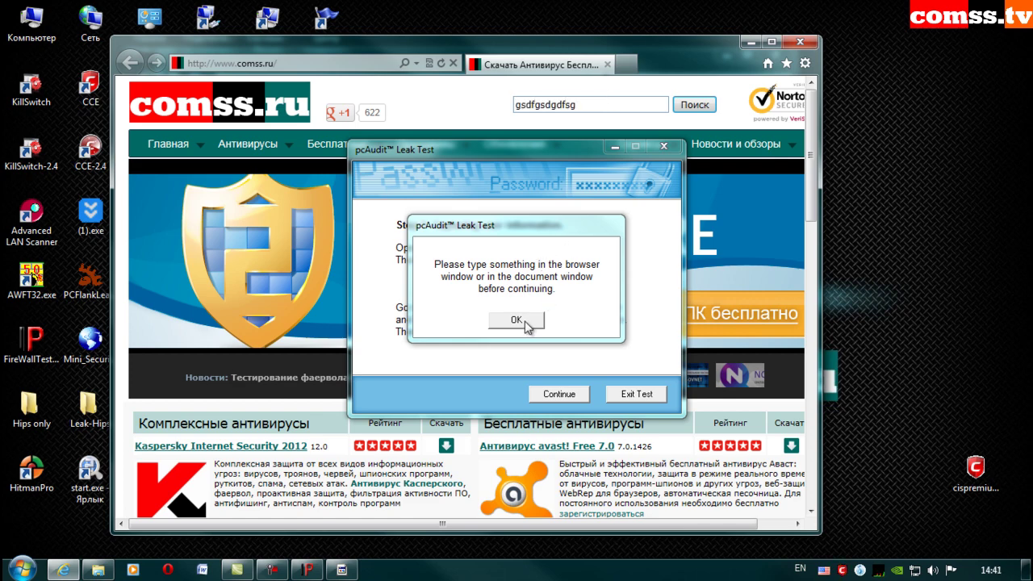
pyautogui.click(517, 320)
pyautogui.click(558, 393)
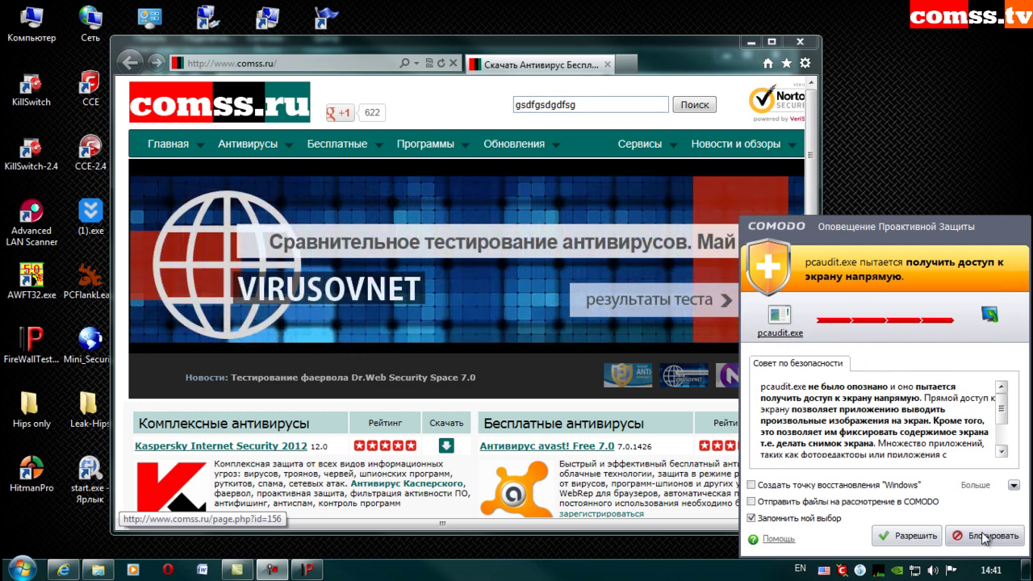
# - Block pcaudit.exe's direct screen access, show the test verdict, and close pcAudit and minimize the browser
pyautogui.click(983, 536)
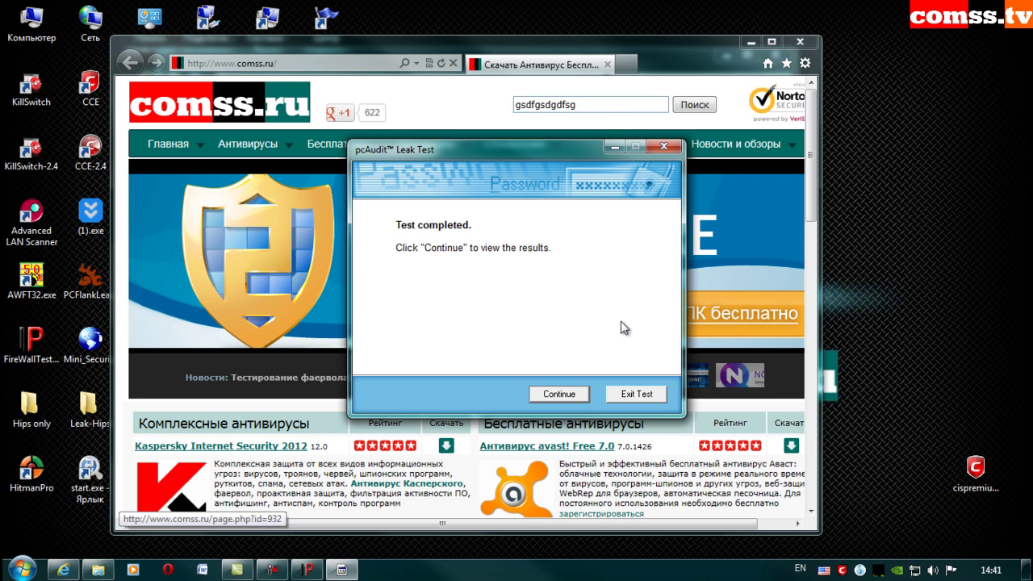
pyautogui.click(554, 394)
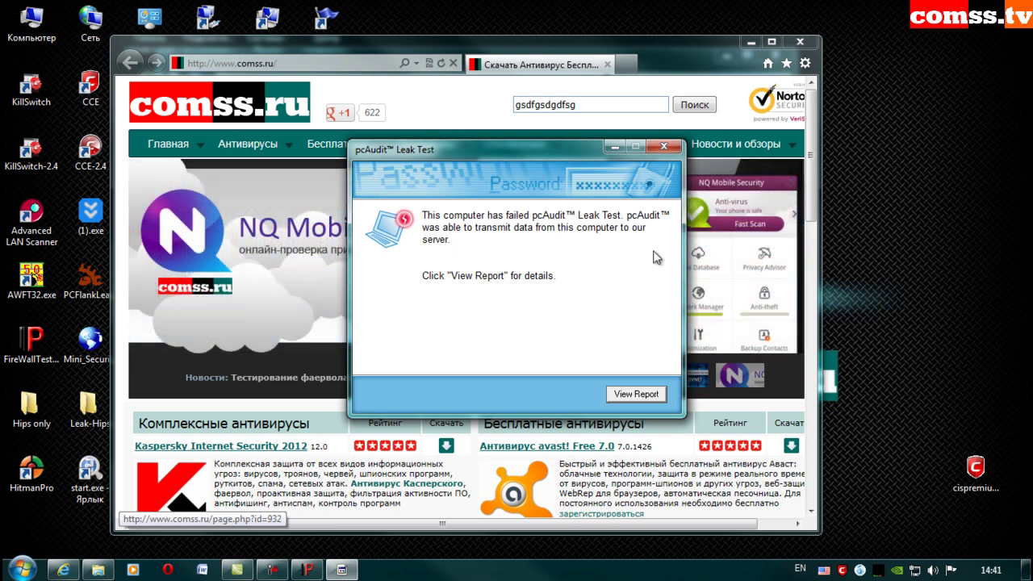
pyautogui.click(669, 146)
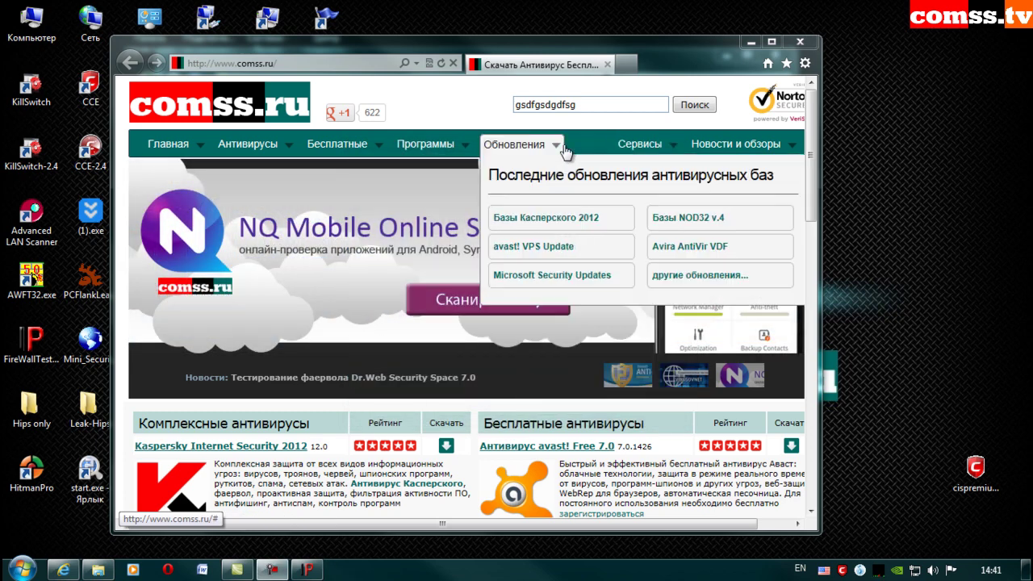
pyautogui.click(743, 39)
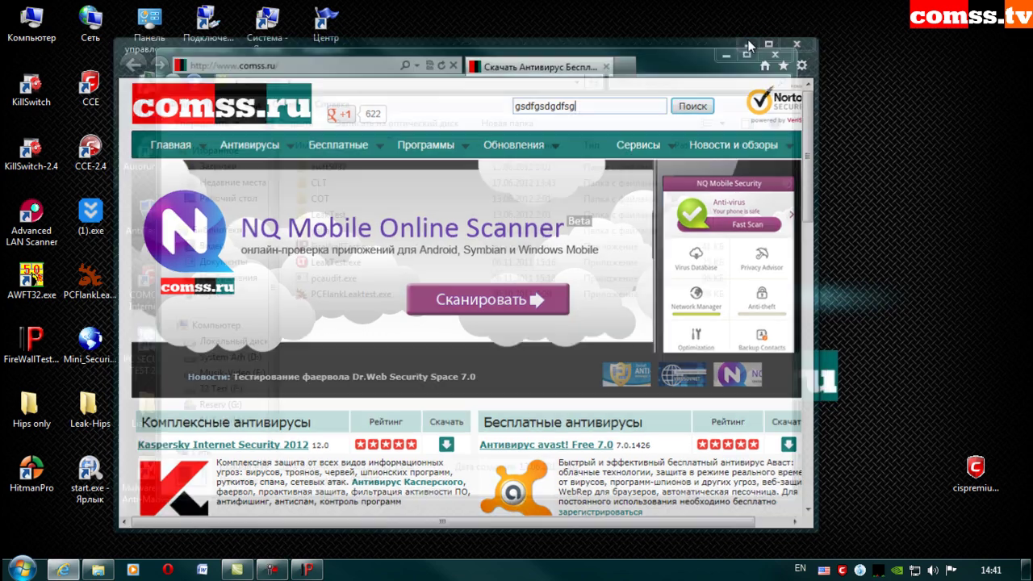
# - Try to rerun the pcAudit leak test, agreeing to its license, and exit the test
pyautogui.doubleClick(343, 284)
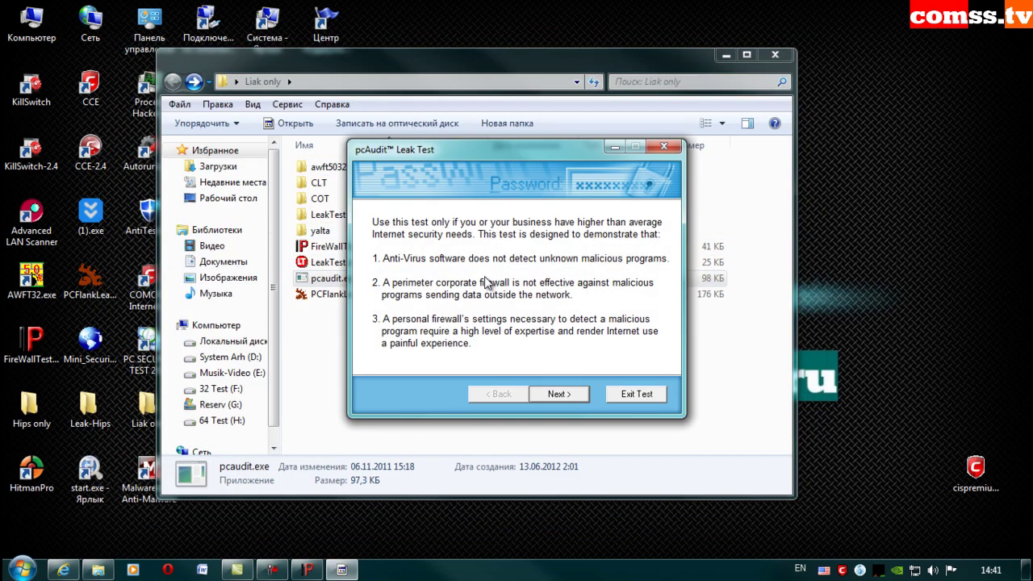
pyautogui.click(567, 395)
pyautogui.click(629, 361)
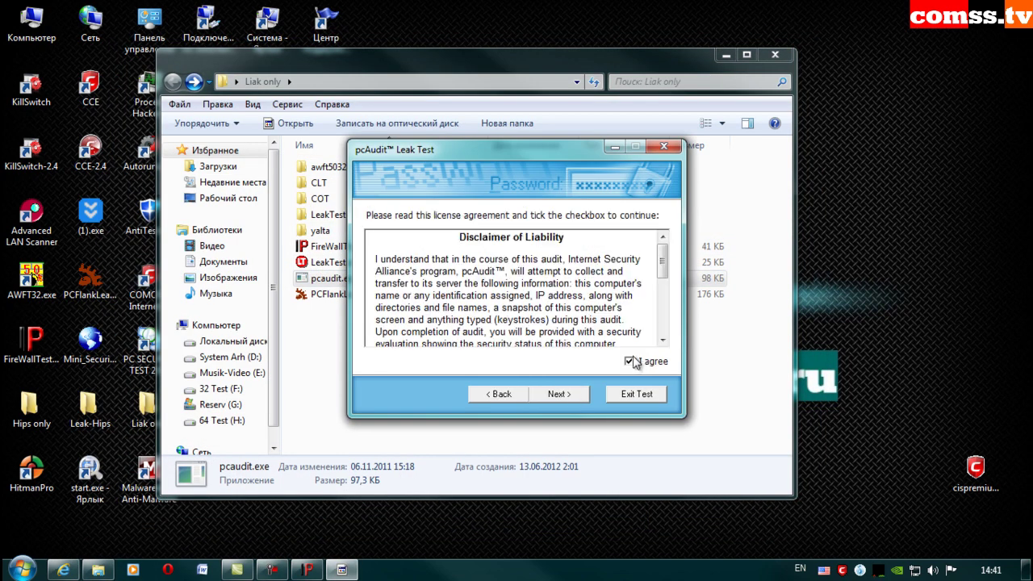
pyautogui.click(565, 394)
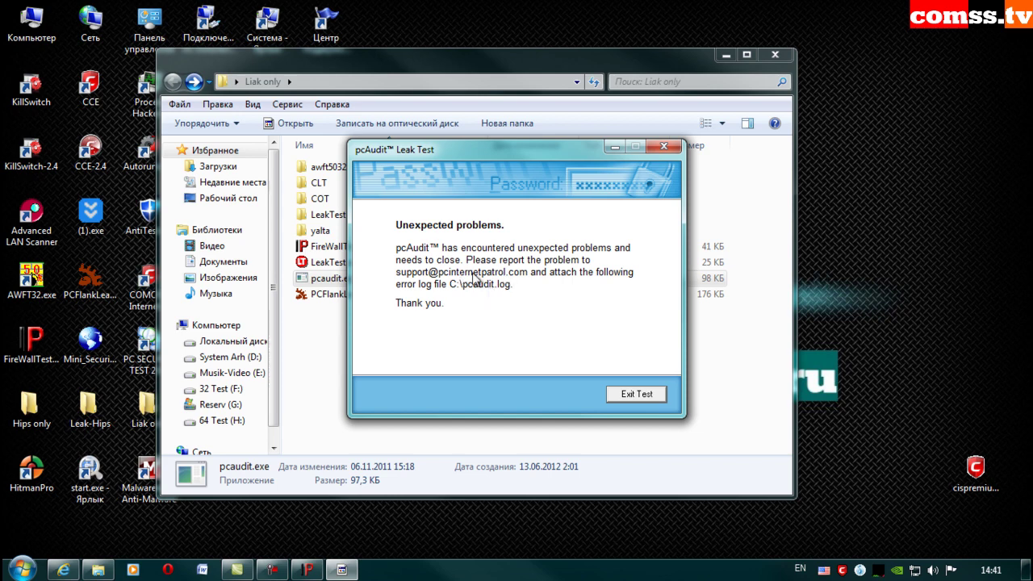
pyautogui.click(637, 401)
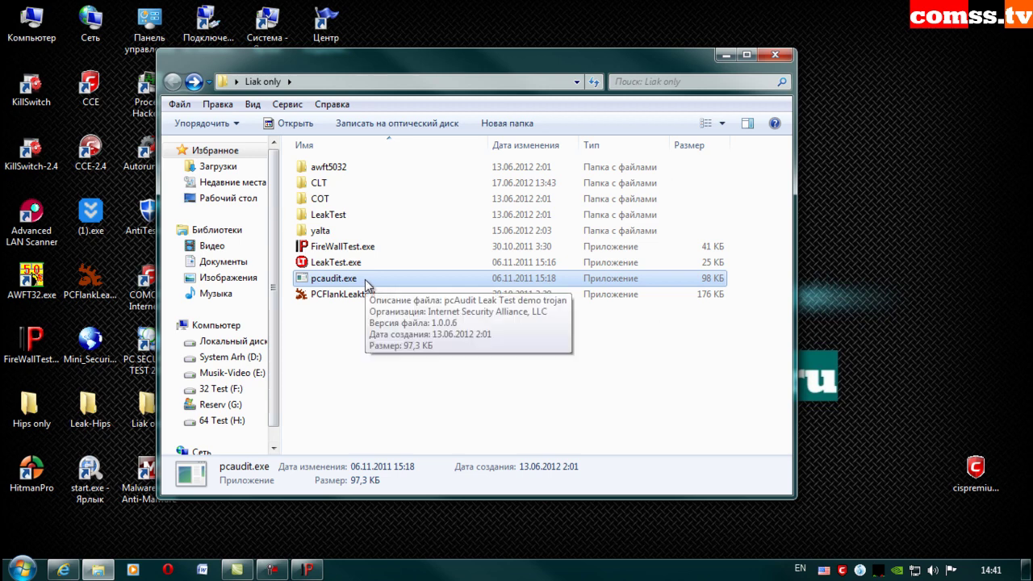
# - Launch pcaudit.exe once more and agree to its license terms
pyautogui.doubleClick(366, 283)
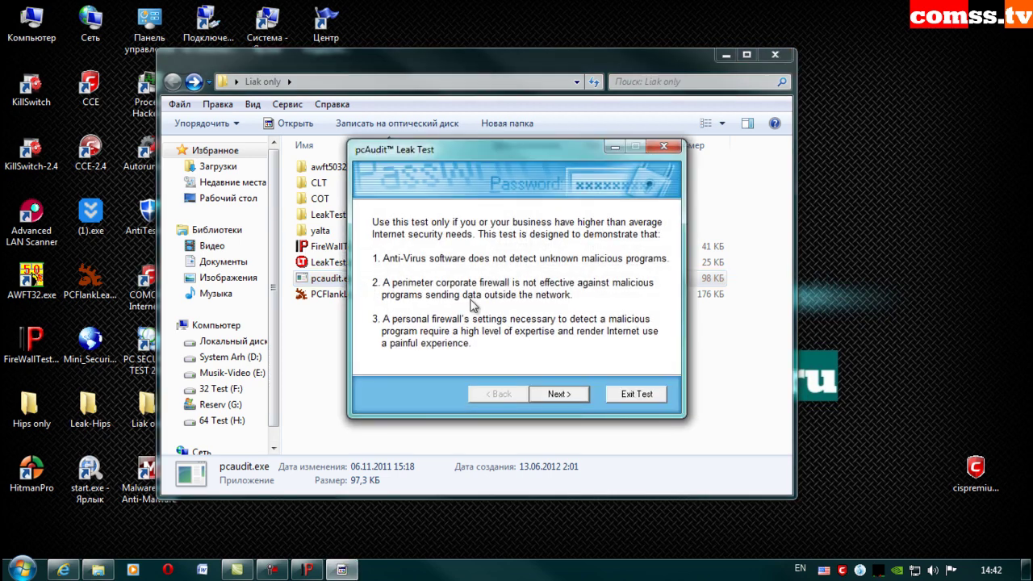
pyautogui.click(558, 394)
pyautogui.click(628, 362)
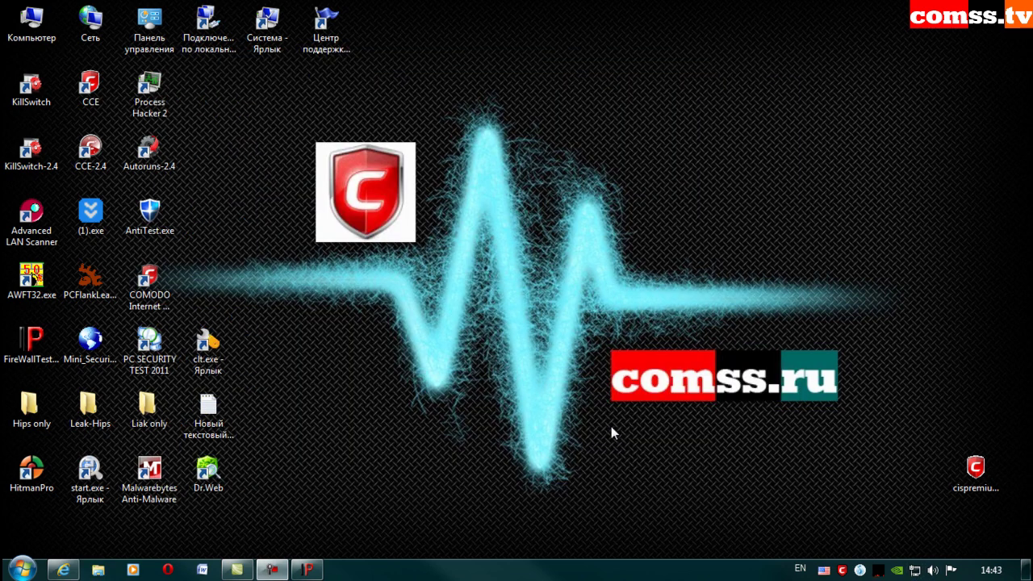
# - Open the Liak only folder, run pcaudit.exe from it and accept the pcAudit license agreement
pyautogui.press('Left')
pyautogui.press('Left')
pyautogui.press('Return')
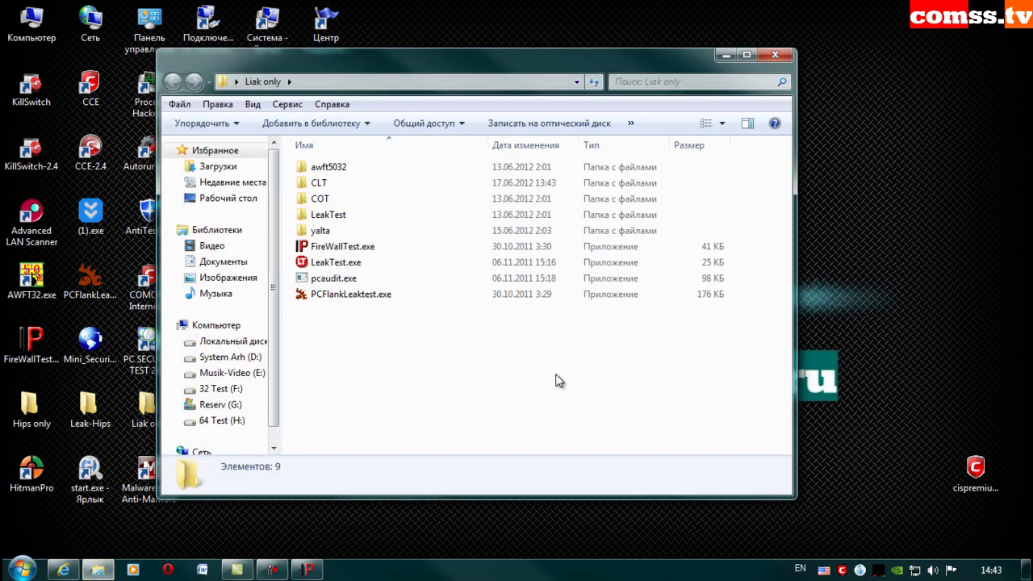
pyautogui.doubleClick(353, 276)
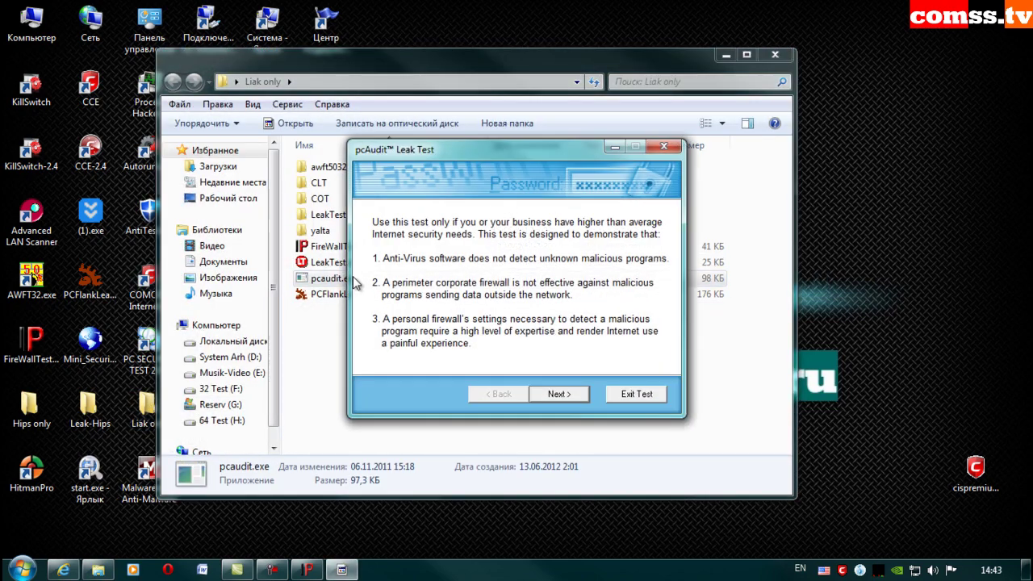
pyautogui.click(561, 394)
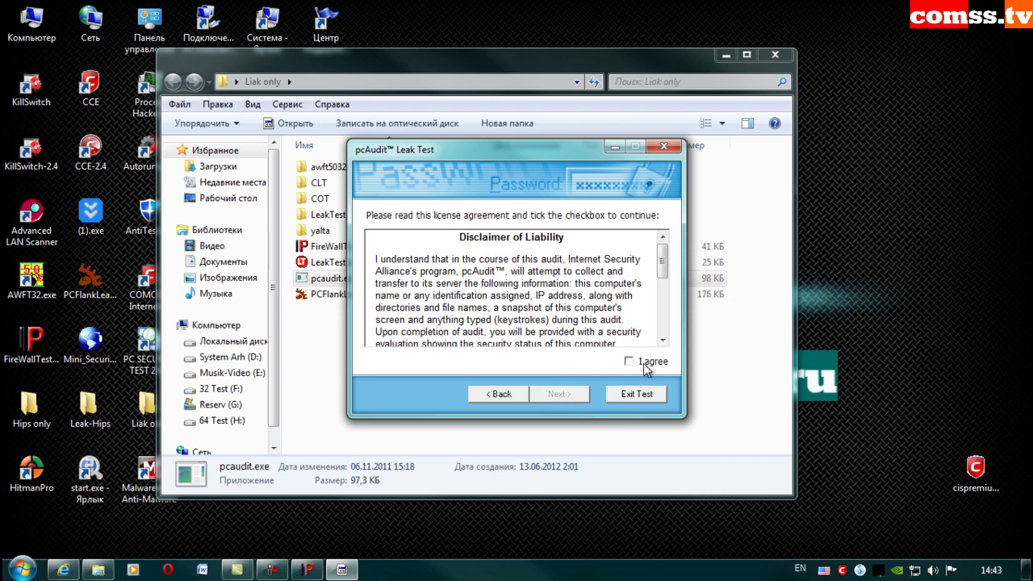
pyautogui.click(644, 365)
pyautogui.click(557, 397)
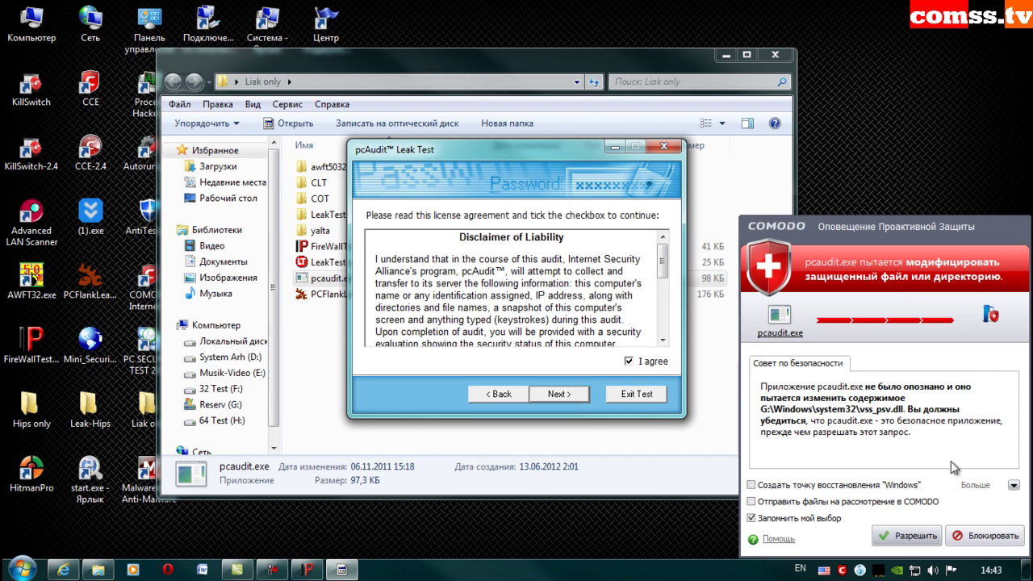
# - Allow pcaudit.exe to modify vss_psv.dll, leave the e-mail field blank, and block CtHelper.exe and FireWallTest.exe from accessing pcaudit.exe in memory
pyautogui.click(912, 536)
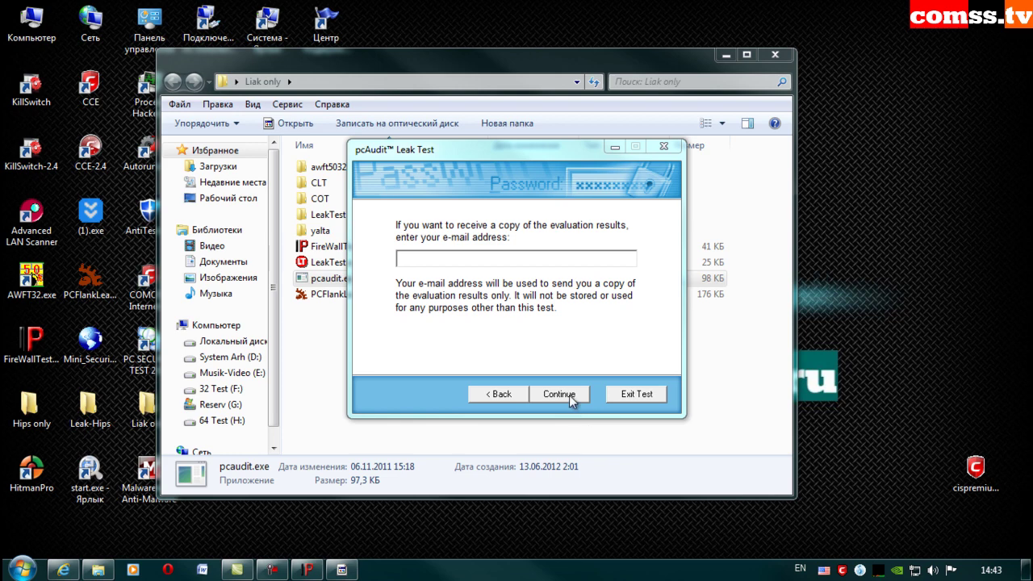
pyautogui.click(569, 394)
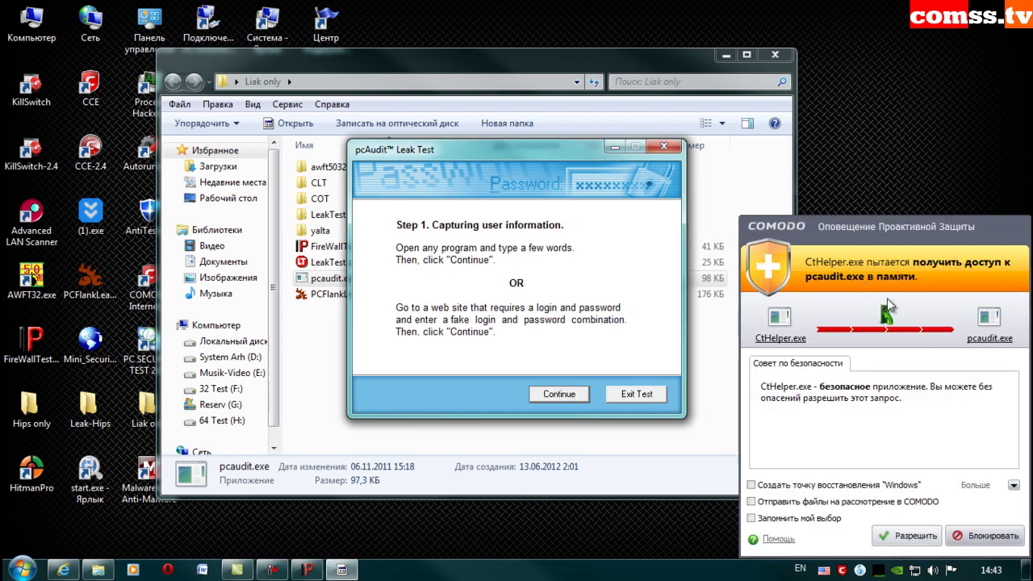
pyautogui.click(983, 540)
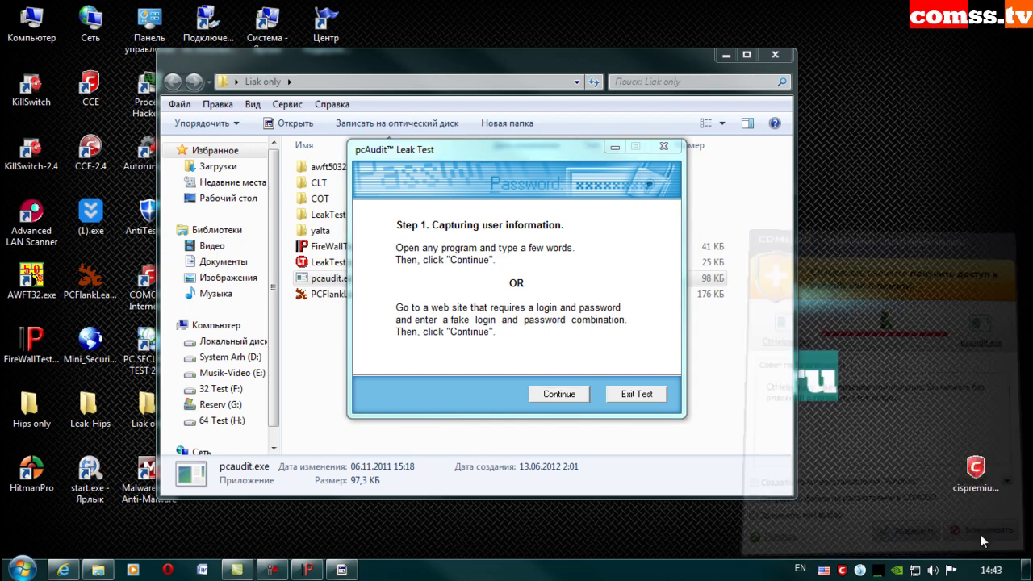
pyautogui.click(985, 543)
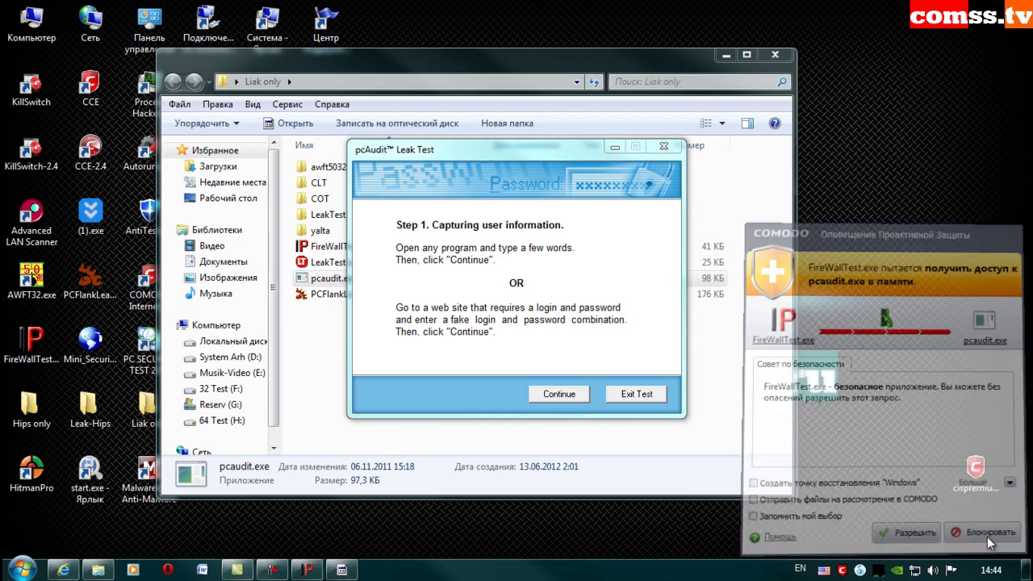
pyautogui.click(987, 539)
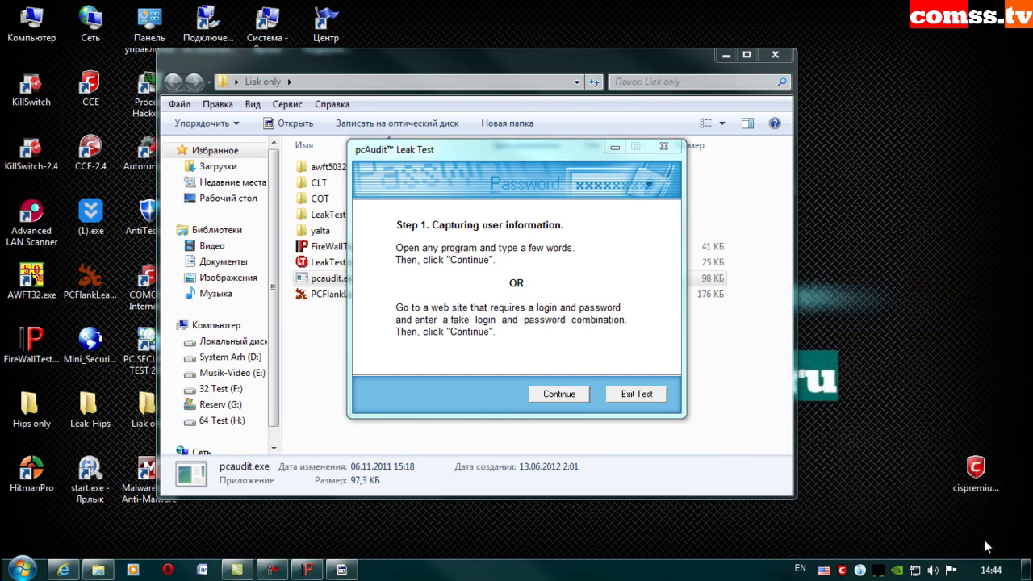
# - Enter вапывапвапвапва in the comss.ru search box in Internet Explorer and continue pcAudit past its information-capture stage
pyautogui.click(560, 394)
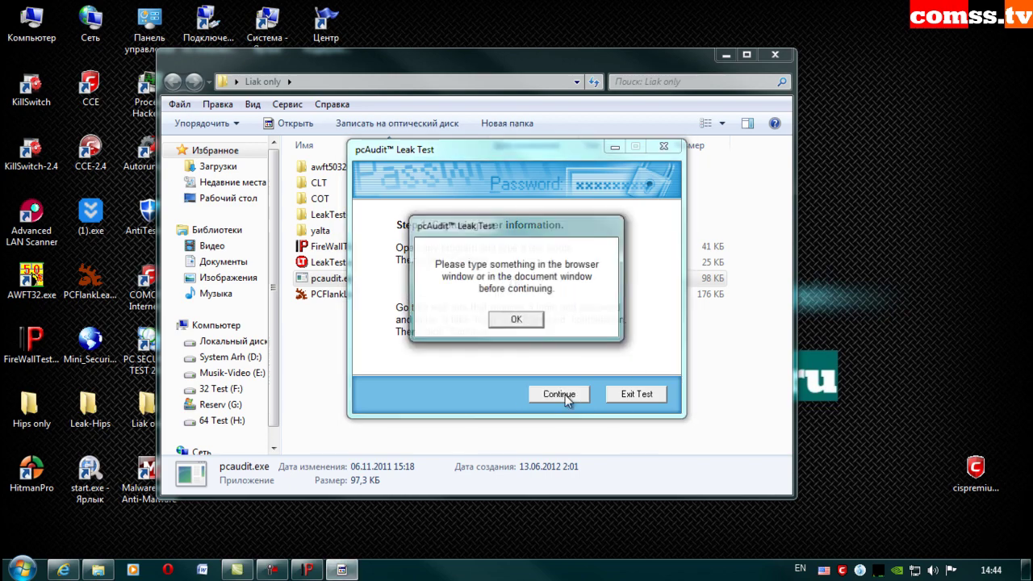
pyautogui.click(61, 571)
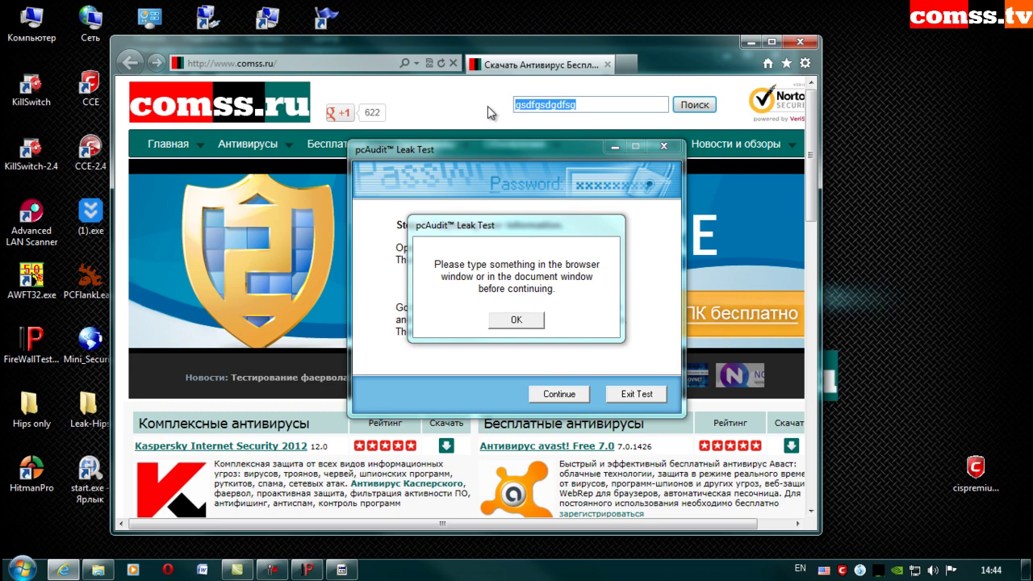
pyautogui.hotkey('alt', 'shift')
pyautogui.write('вапывапвапвапва')
pyautogui.click(533, 320)
pyautogui.click(533, 320)
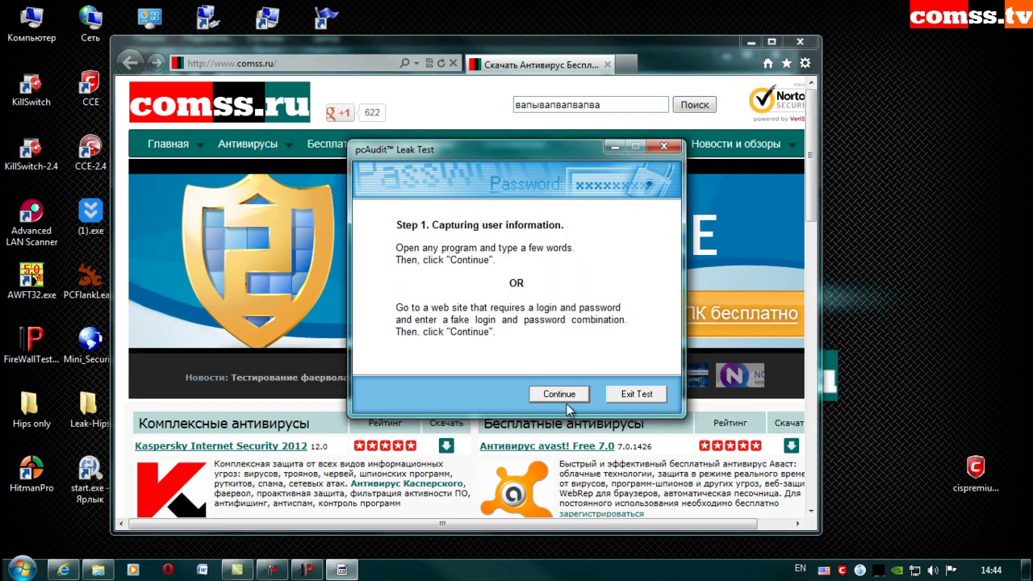
pyautogui.click(559, 395)
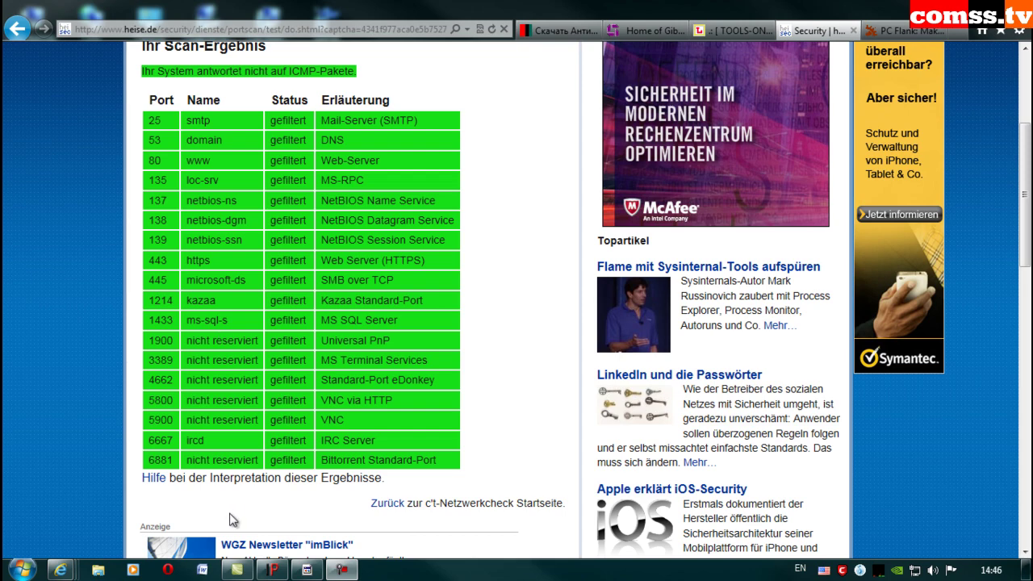
# - Run the Port Scanner, Trojan Scanner and NetBIOS Scanner tests one after another on the tools-on.net page
pyautogui.hotkey('ctrl', 'shift', 'Tab')
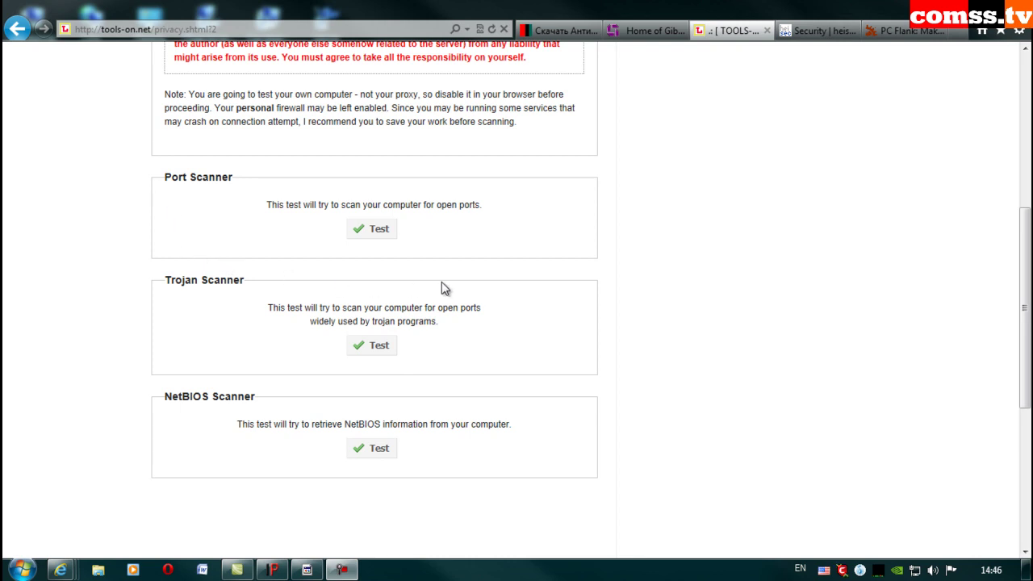
pyautogui.click(378, 232)
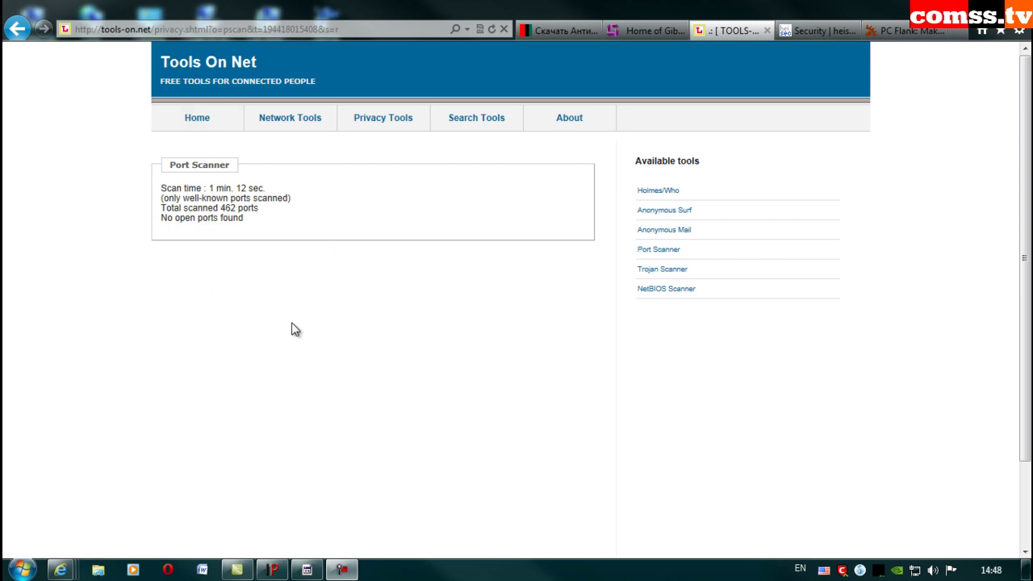
pyautogui.hotkey('alt', 'Left')
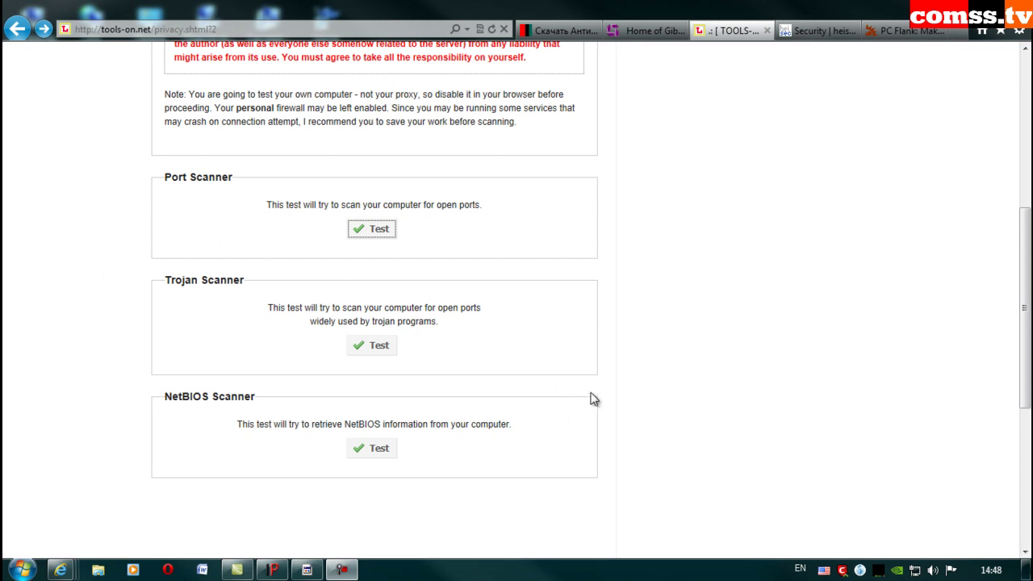
pyautogui.click(376, 352)
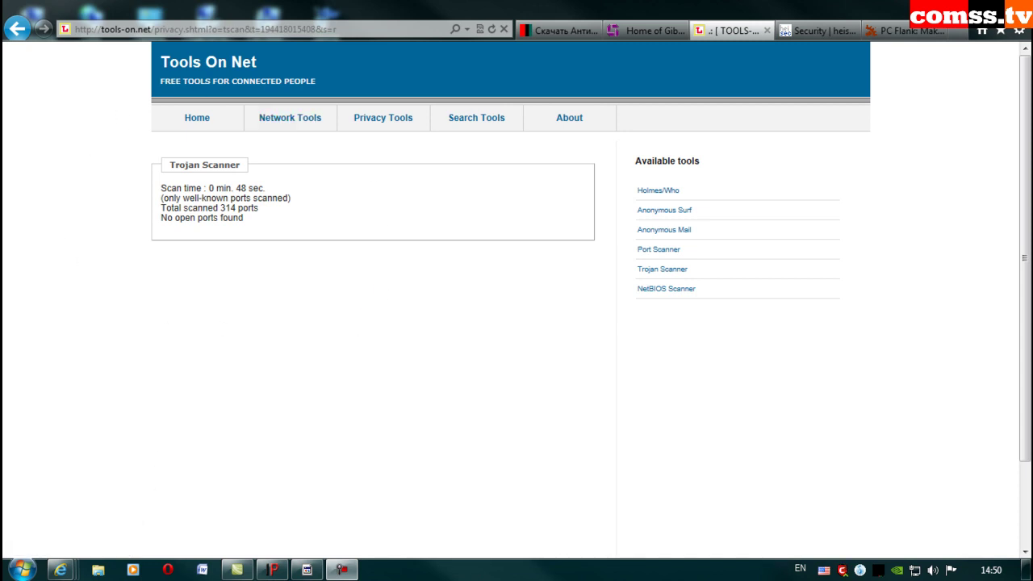
pyautogui.press('BackSpace')
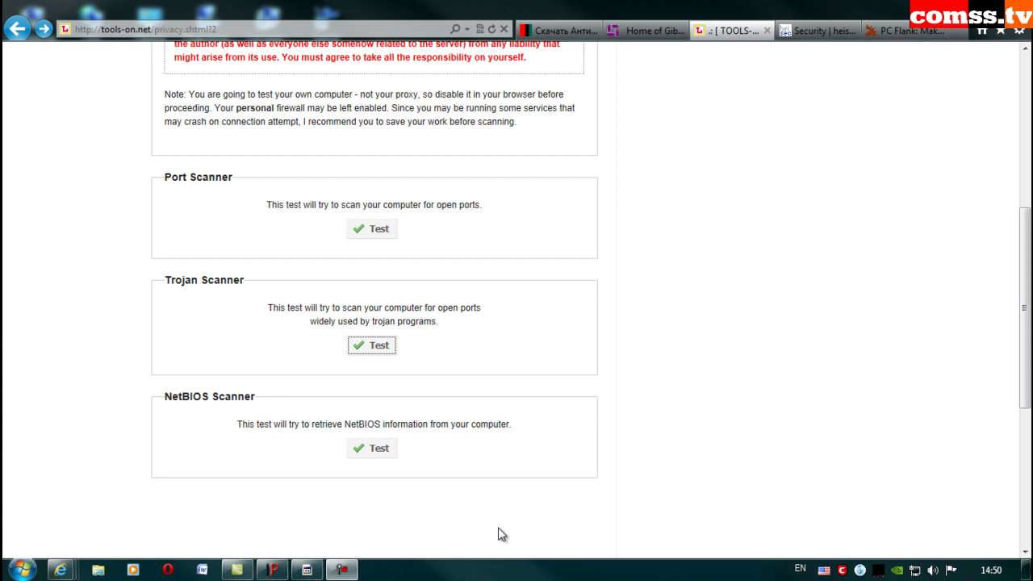
pyautogui.click(376, 448)
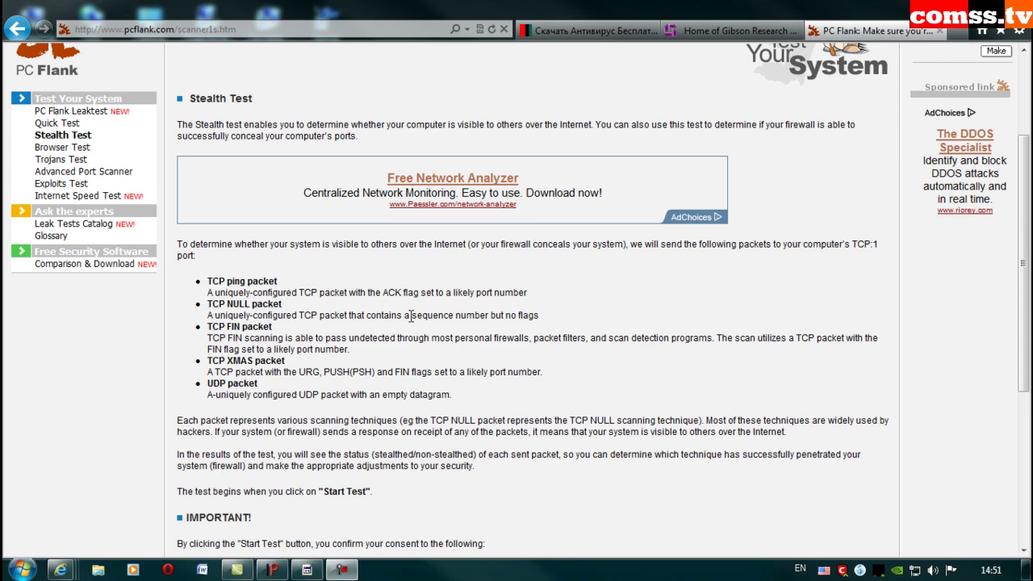
# - Start the PC Flank Stealth Test and close its page
pyautogui.scroll(-3, 589, 289)
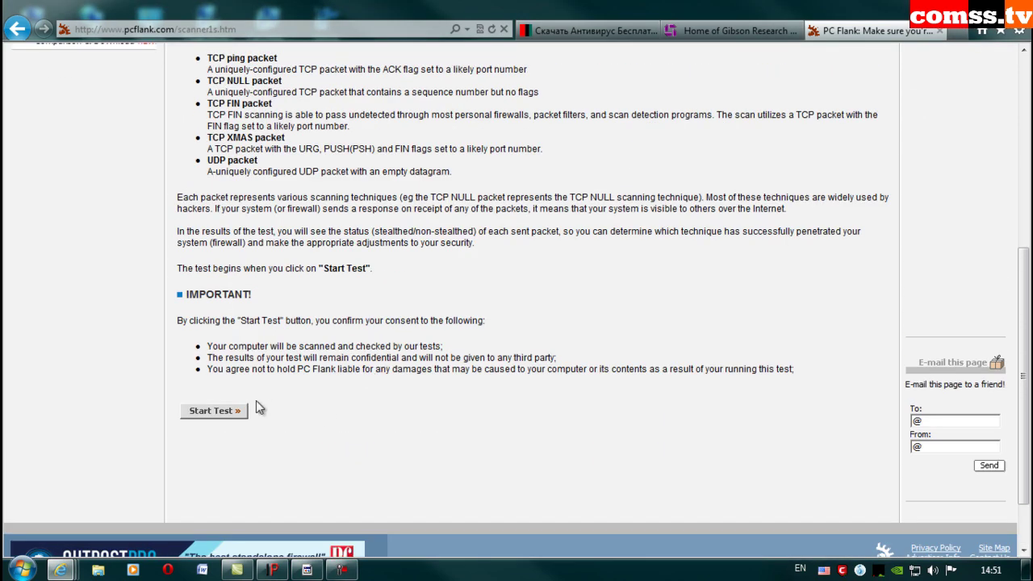
pyautogui.click(218, 411)
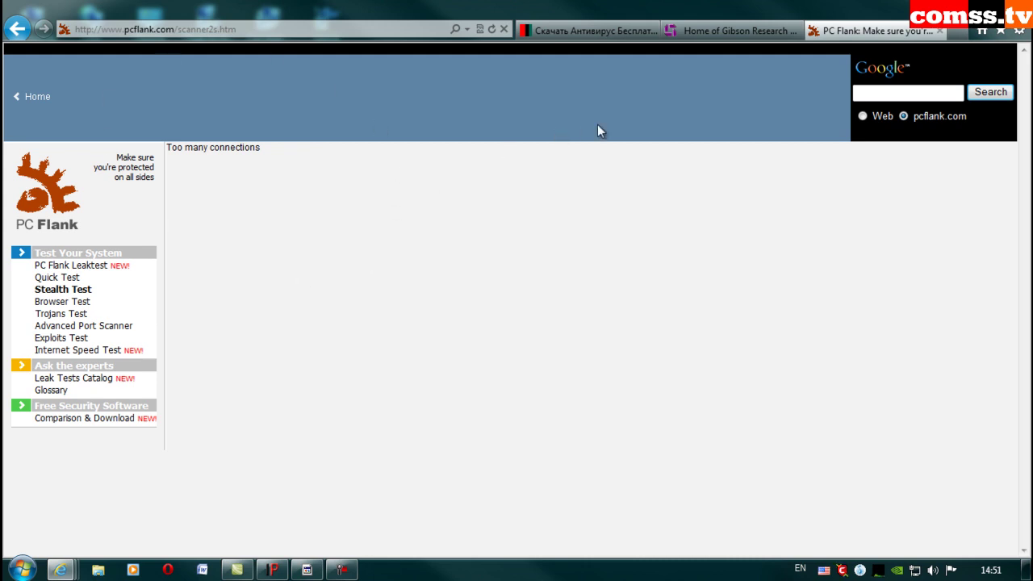
pyautogui.click(939, 31)
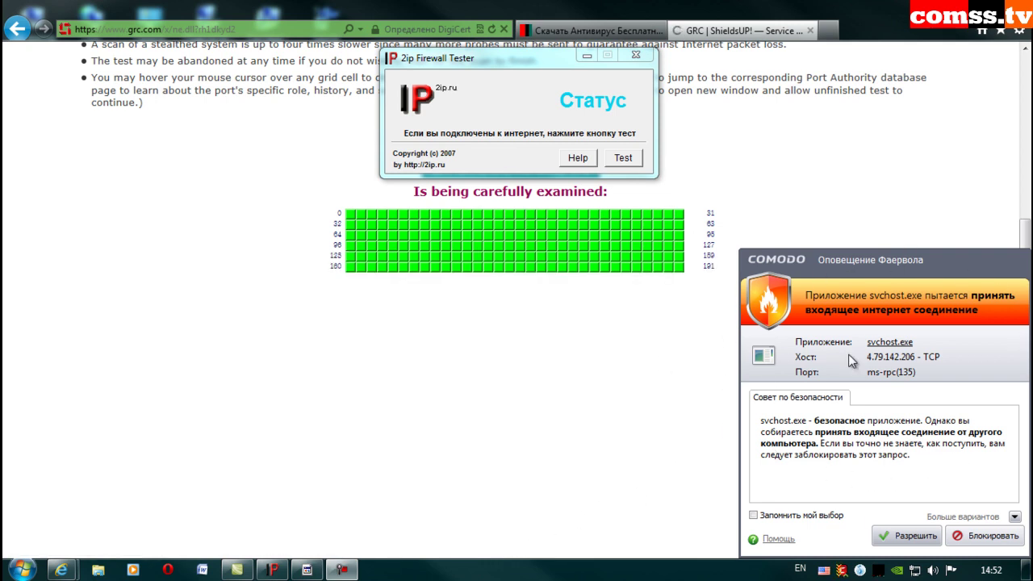
# - During the ShieldsUP! scan, allow svchost.exe's incoming connection with the choice remembered, and block System's on ports 136, 137, 138, 139 and 445
pyautogui.click(828, 517)
pyautogui.click(916, 537)
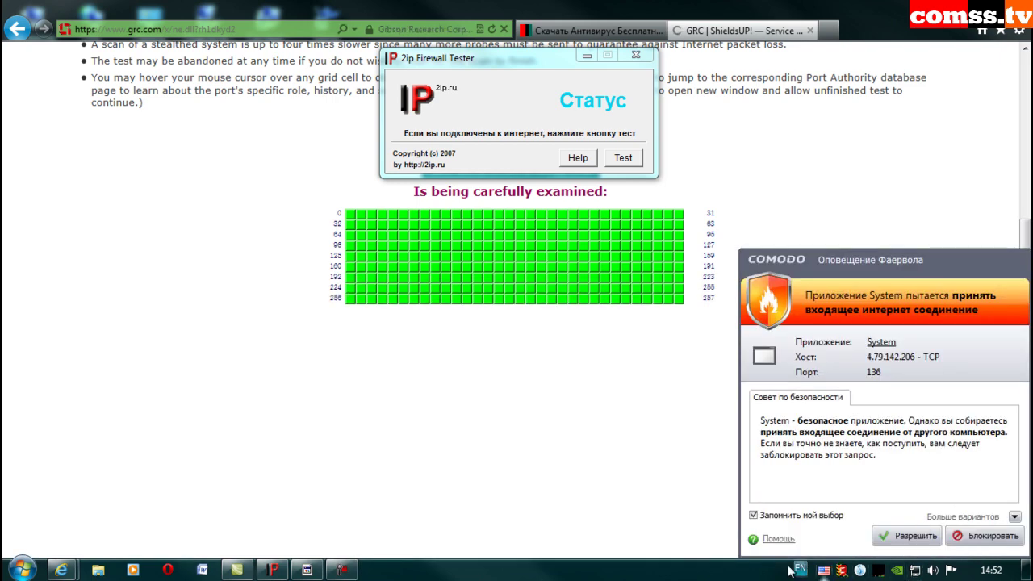
pyautogui.click(985, 535)
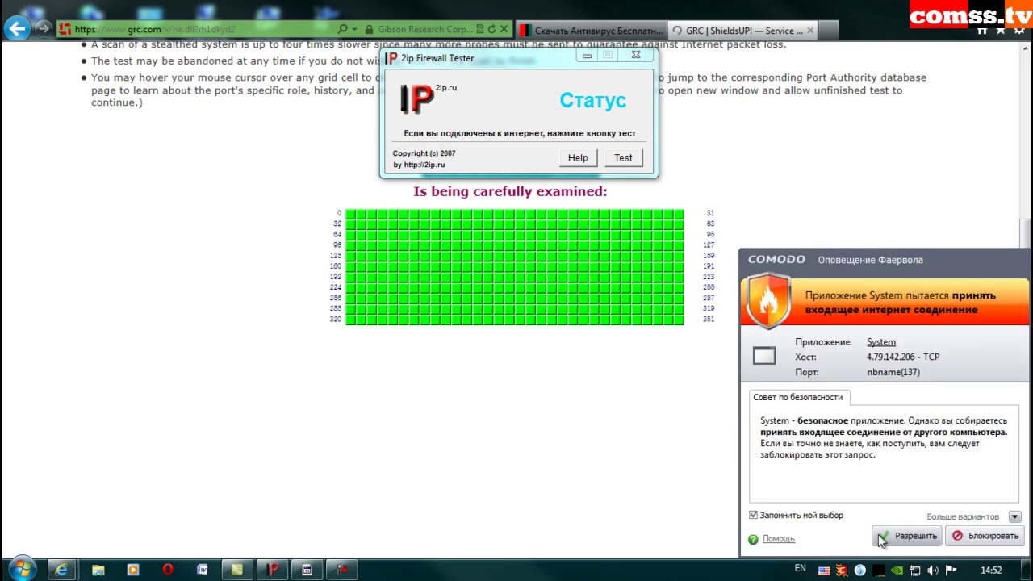
pyautogui.click(977, 534)
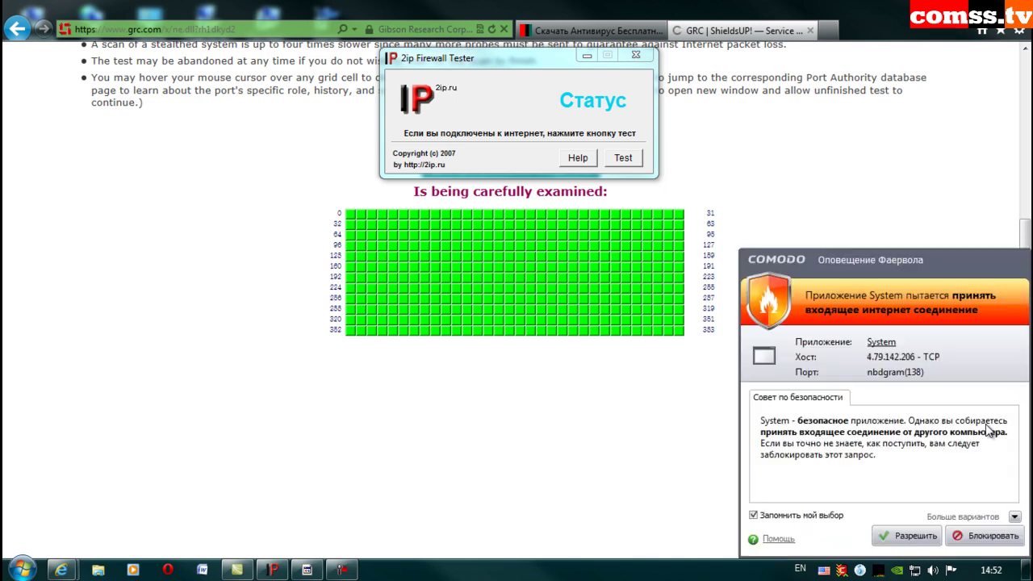
pyautogui.click(986, 536)
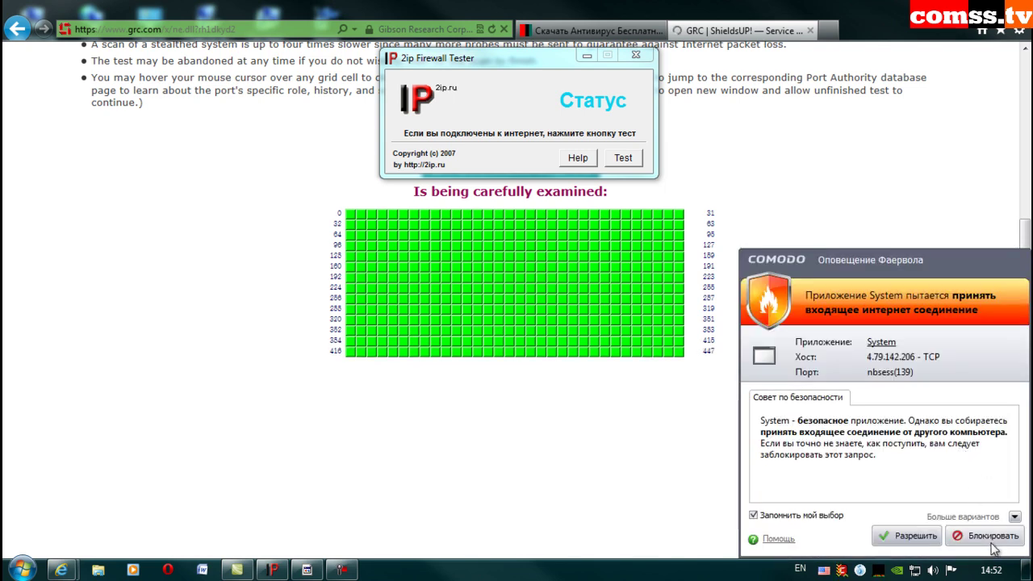
pyautogui.click(991, 544)
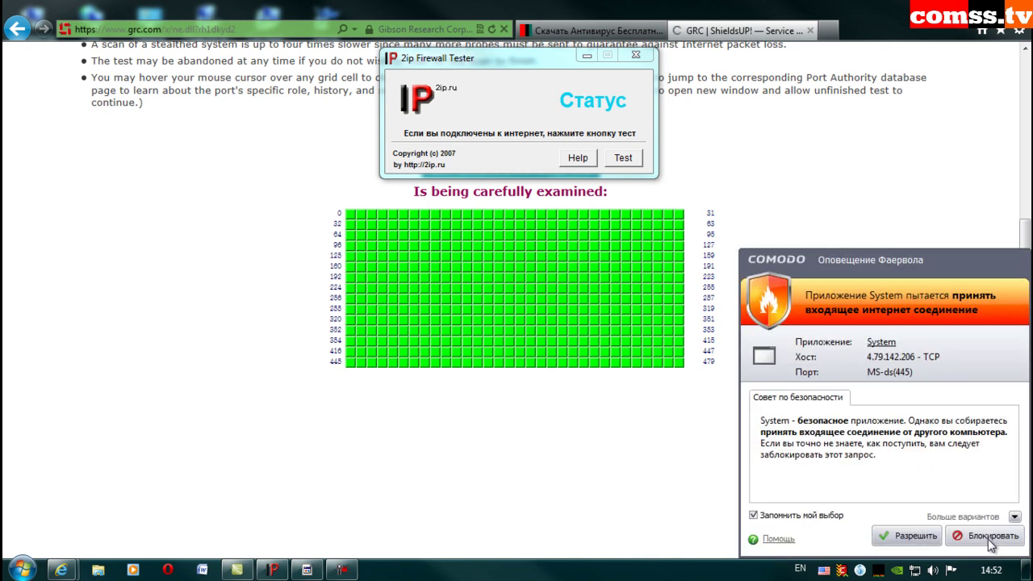
pyautogui.click(991, 544)
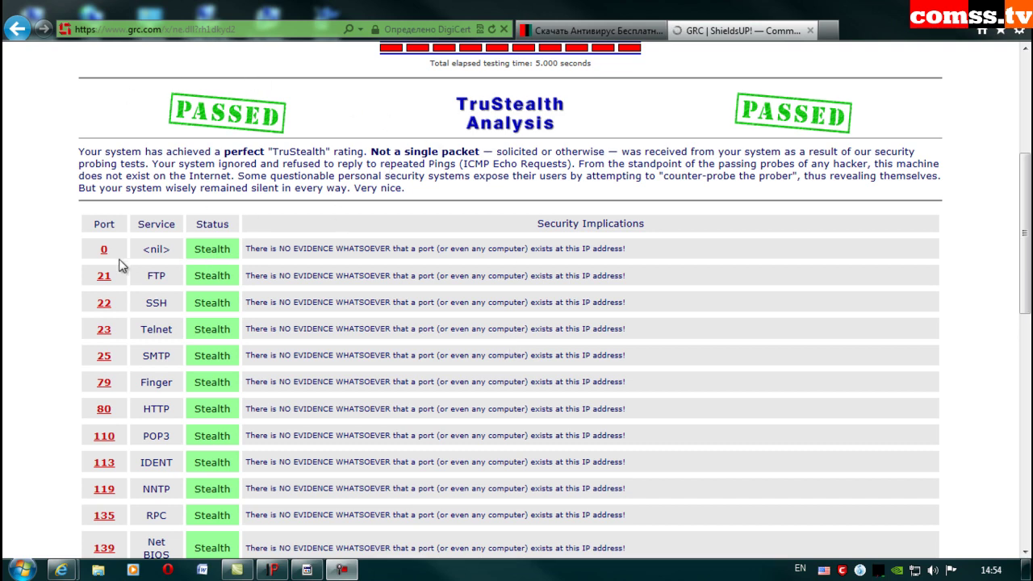
# - Review the port statuses in the ShieldsUP! common ports report, close the page and minimize the browser
pyautogui.scroll(-6, 710, 357)
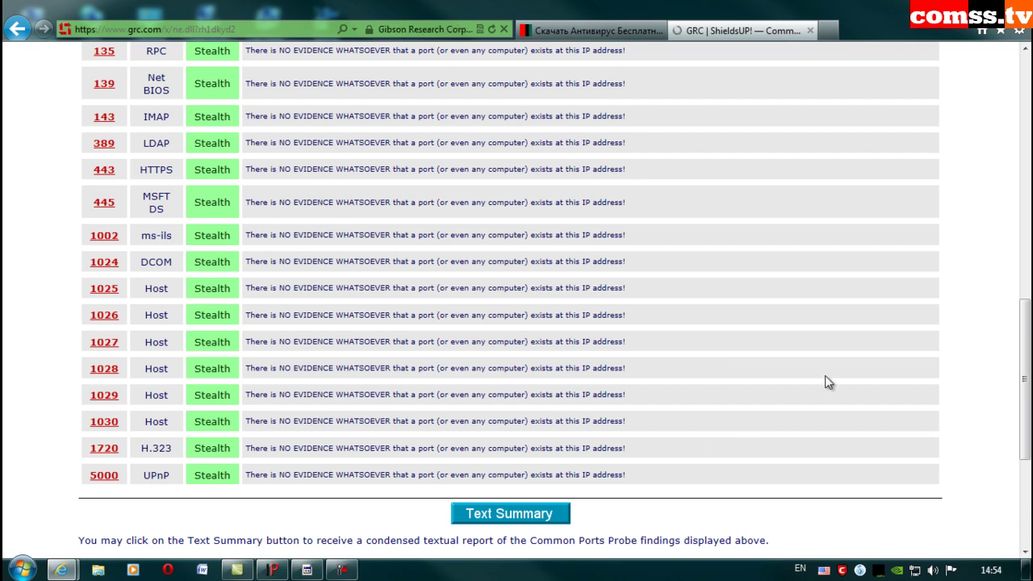
pyautogui.click(811, 30)
pyautogui.click(981, 8)
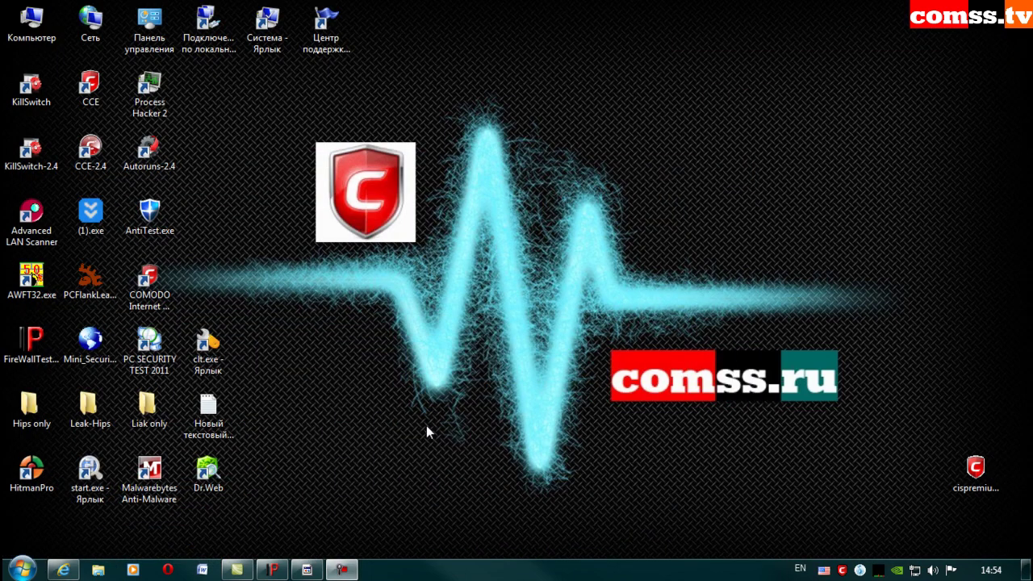
# - Restore the completed pcAudit test, view its results and exit it
pyautogui.click(308, 571)
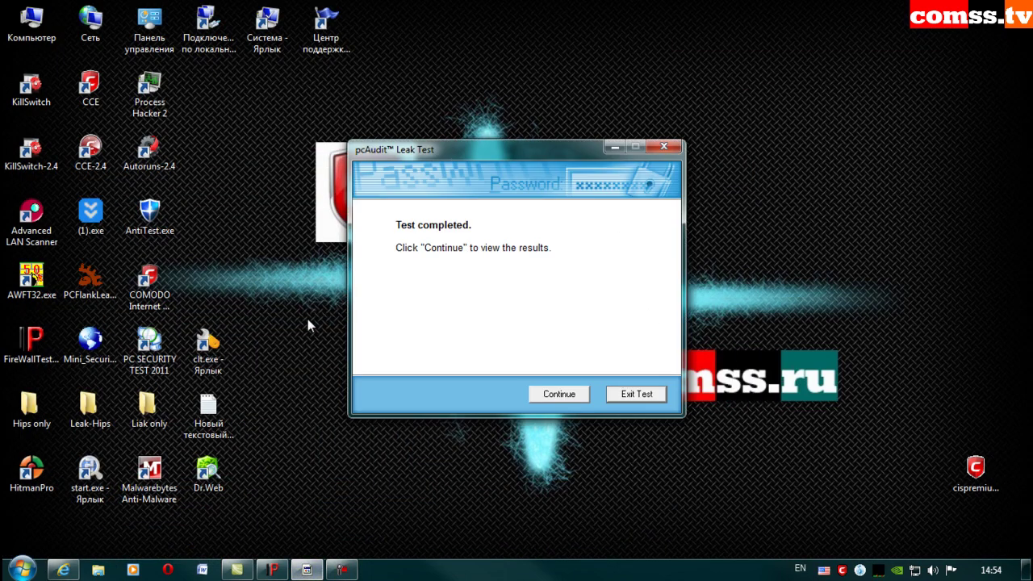
pyautogui.click(558, 395)
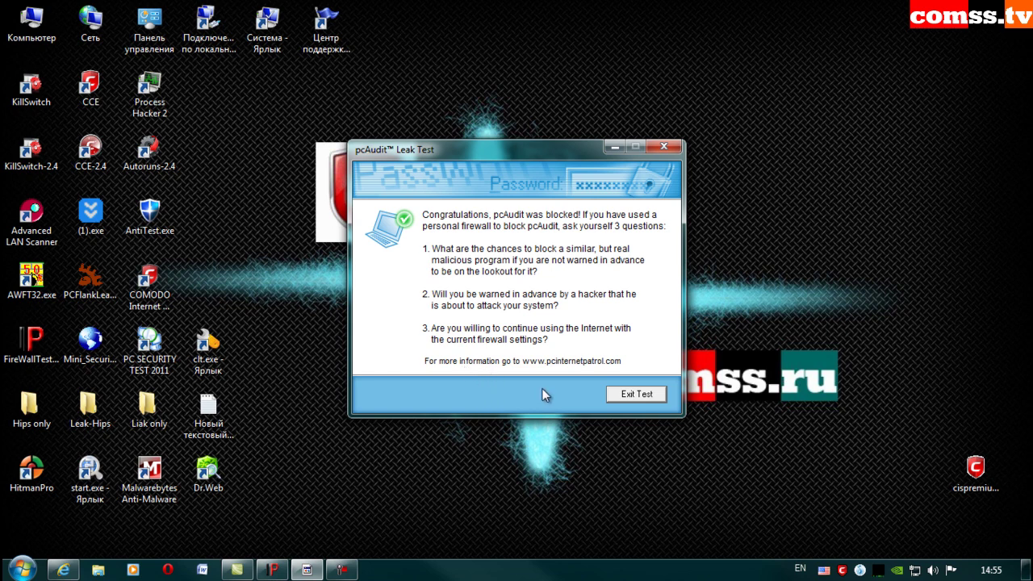
pyautogui.click(630, 393)
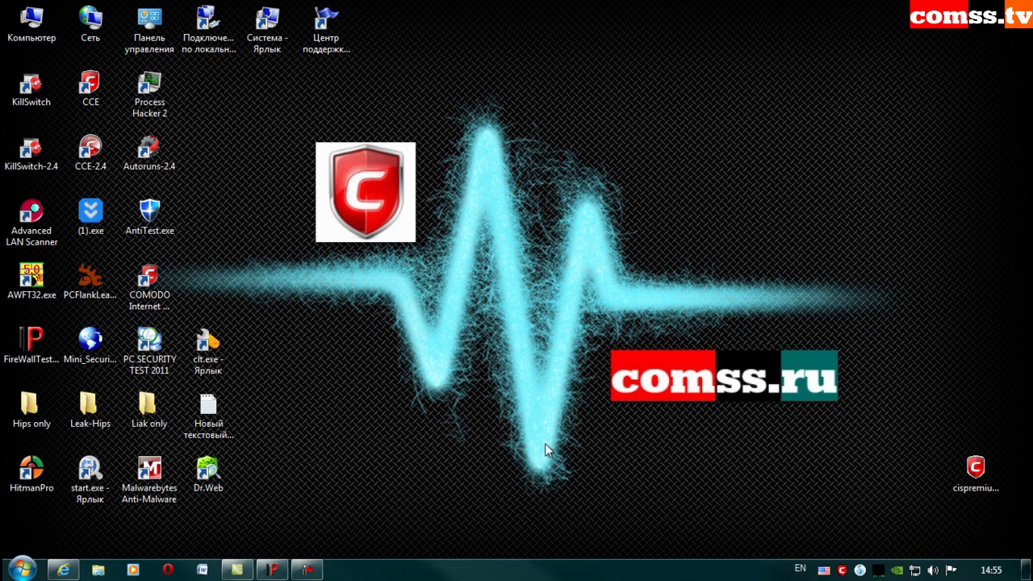
# - Switch the active COMODO configuration to COMODO - Proactive Security
pyautogui.rightClick(842, 569)
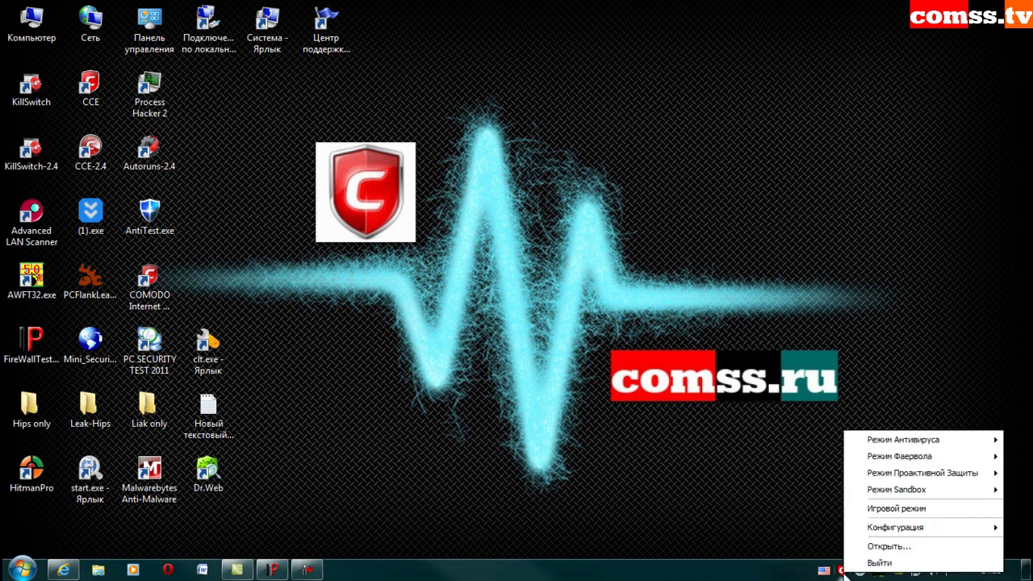
pyautogui.moveTo(887, 534)
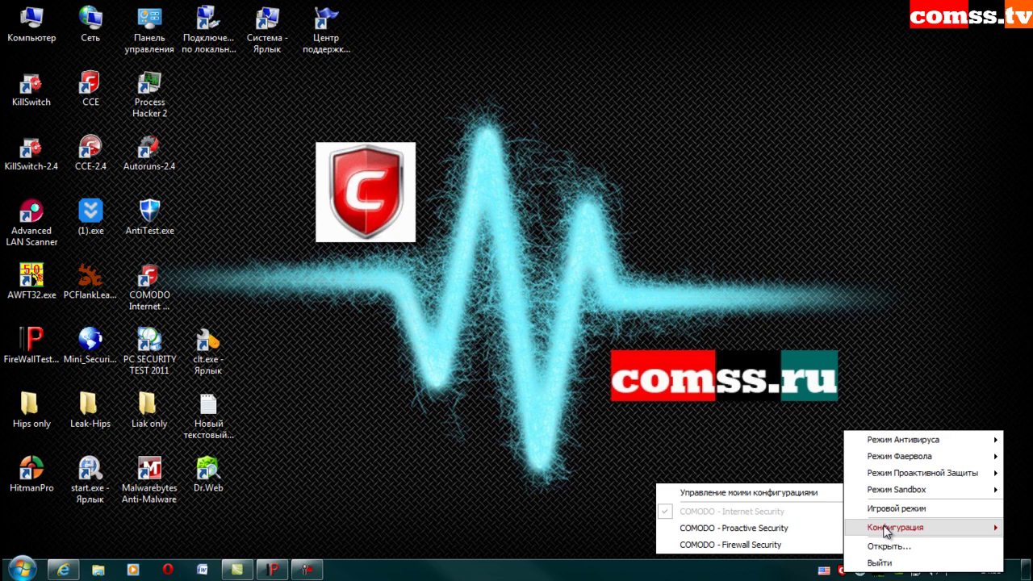
pyautogui.click(763, 528)
pyautogui.click(604, 320)
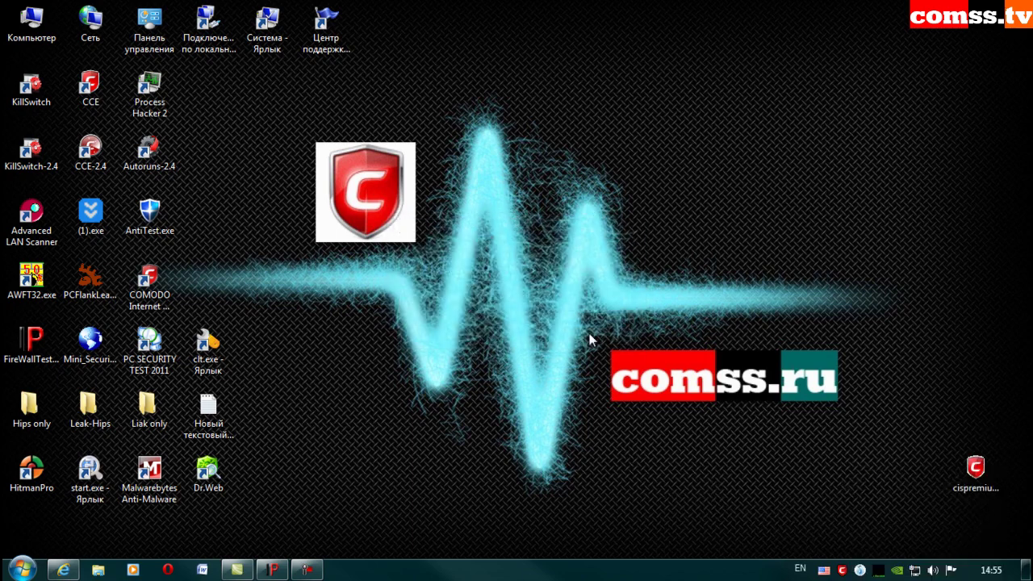